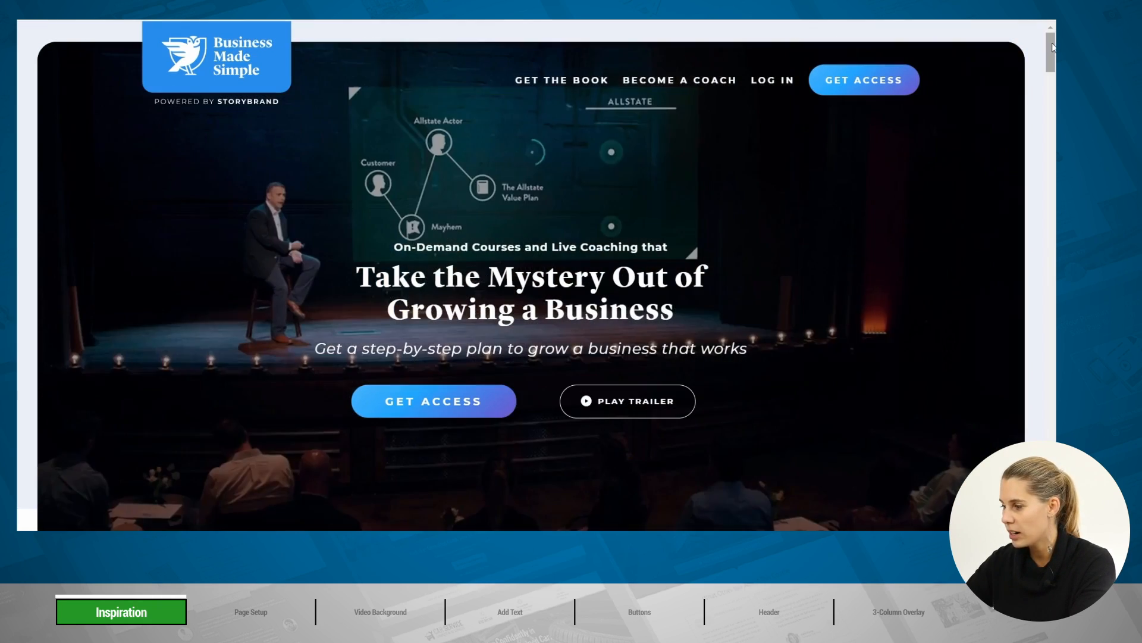
Examine the Business Made Simple landing page, including its Strategy and Communication course entries and the subscription contents section.
left_click_drag(1052, 45, 1054, 233)
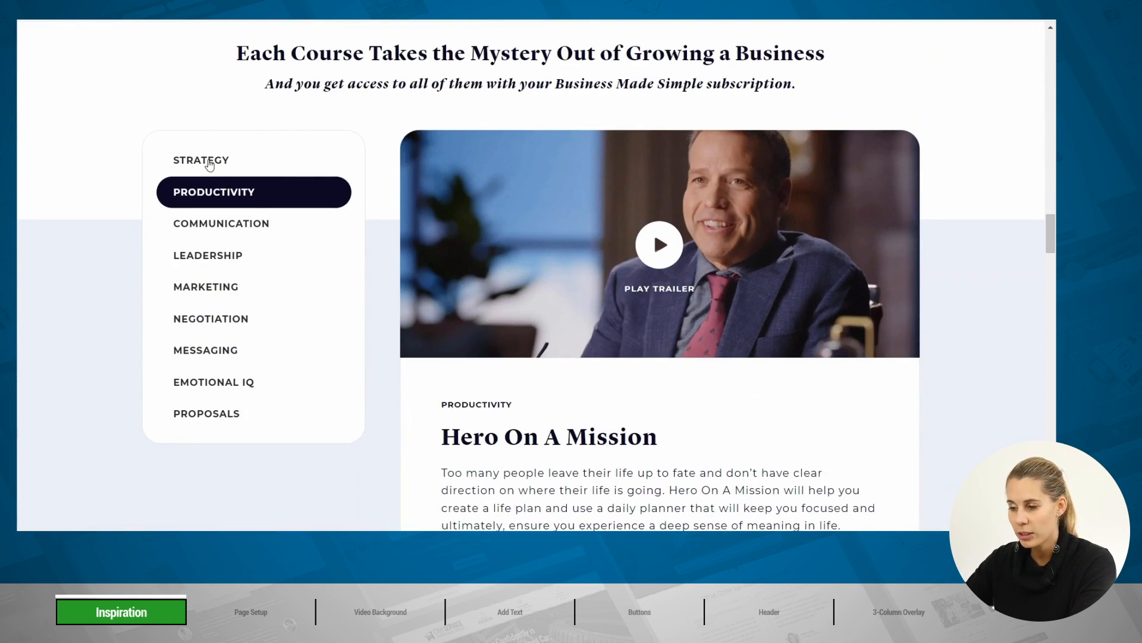
left_click(208, 162)
left_click(206, 221)
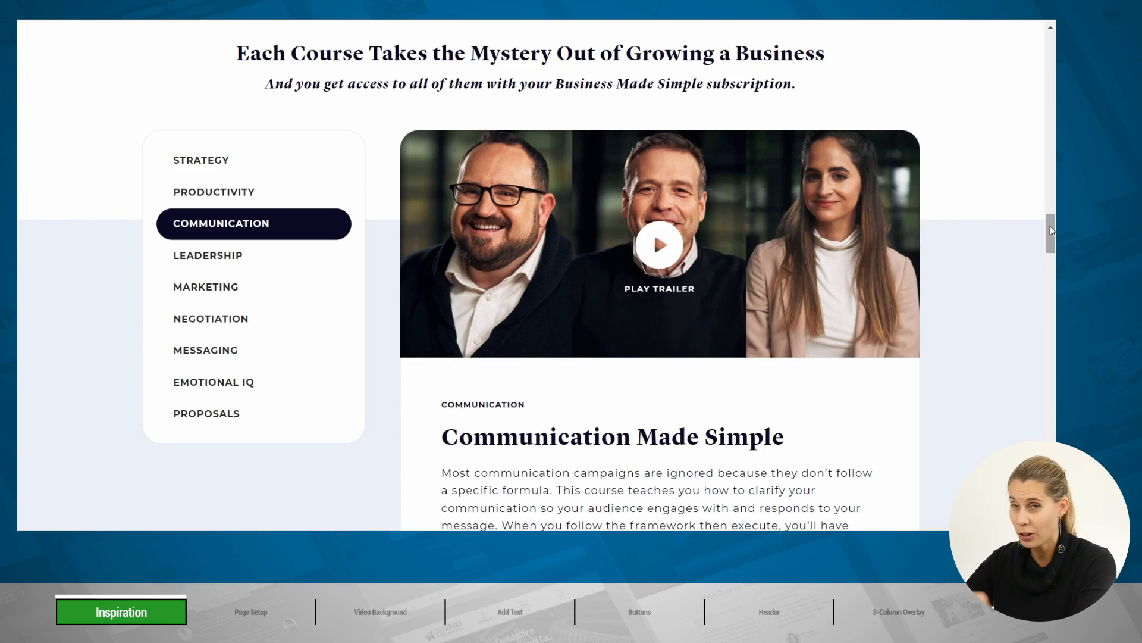
left_click_drag(1051, 231, 1054, 414)
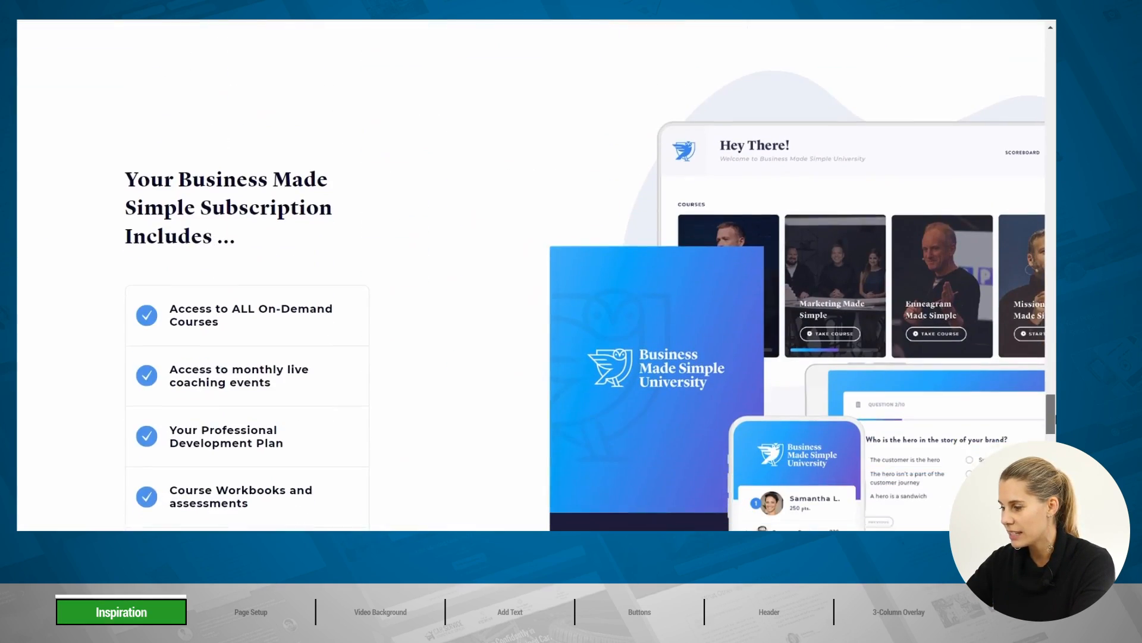
scroll(920, 258, "down", 2)
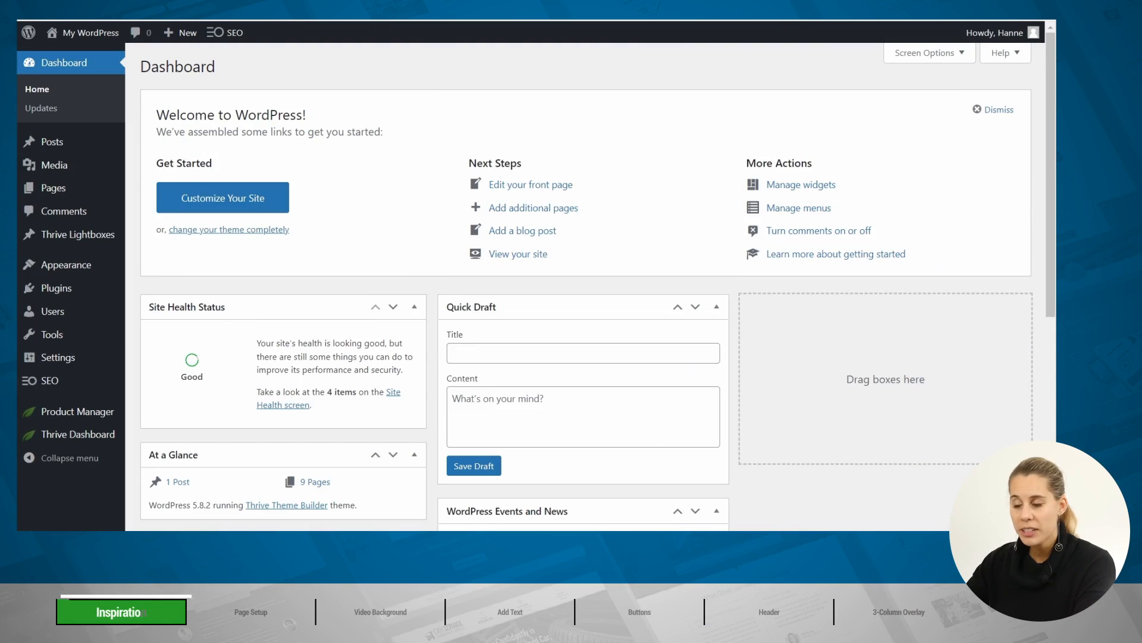
Create a new page titled "Business Made Easy Landingpage" and open it in Thrive Architect.
mouse_move(76, 197)
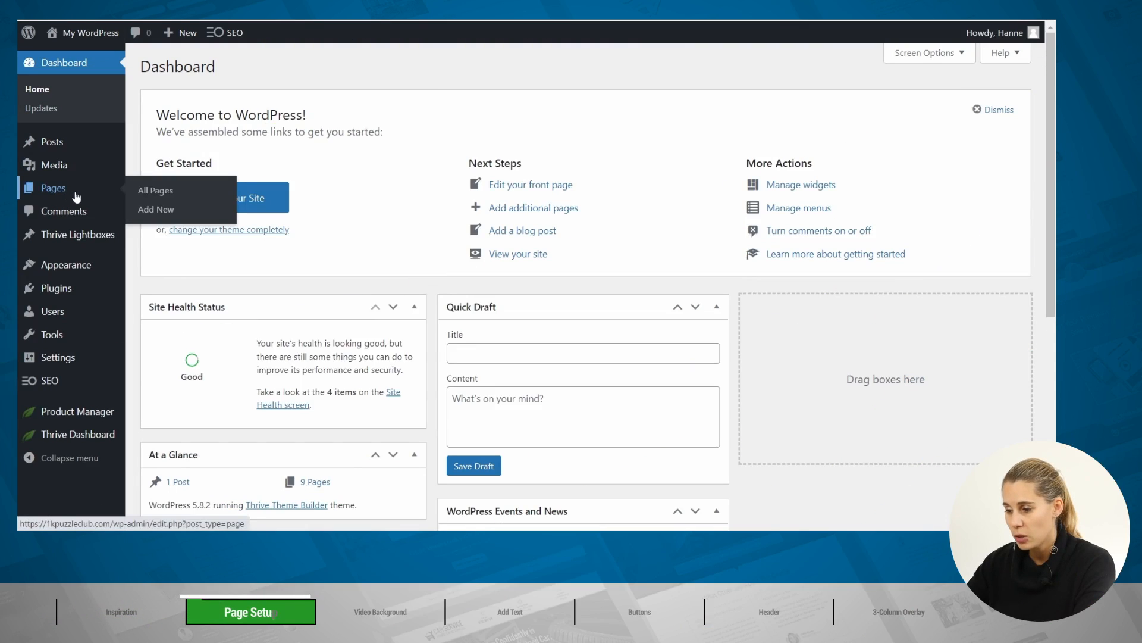
left_click(163, 212)
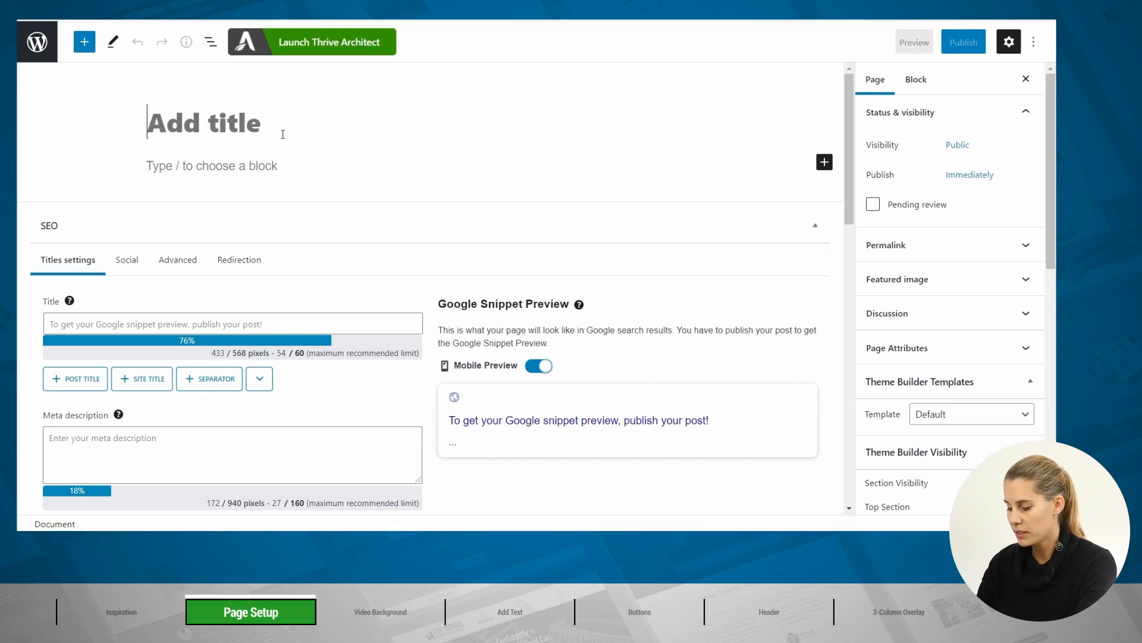
type("Business Made Easy Landingpage")
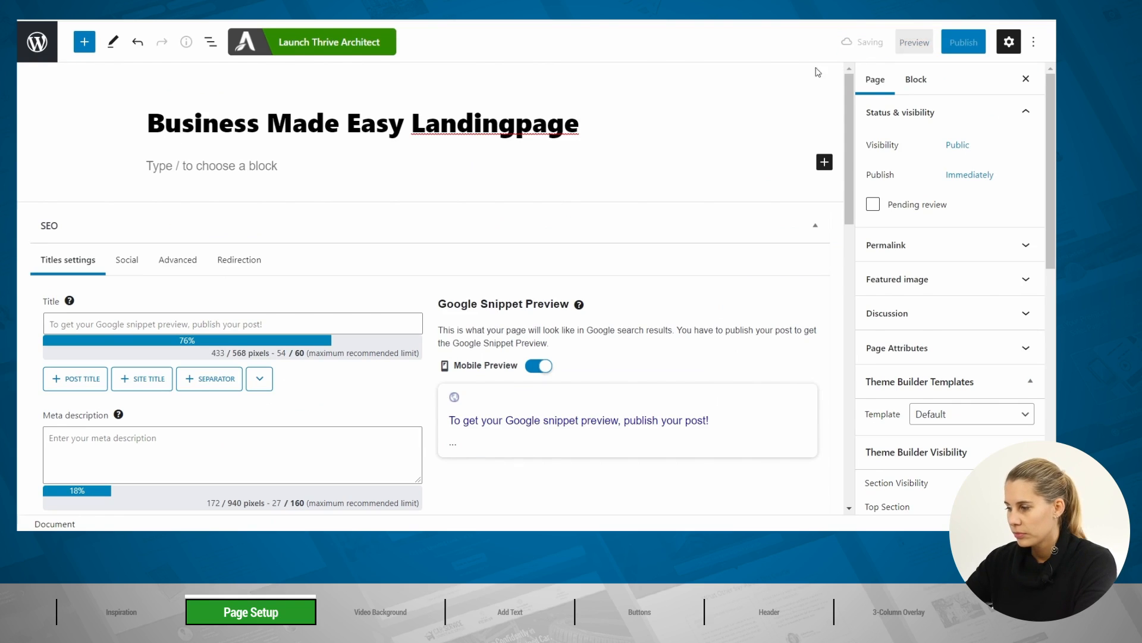
left_click(278, 53)
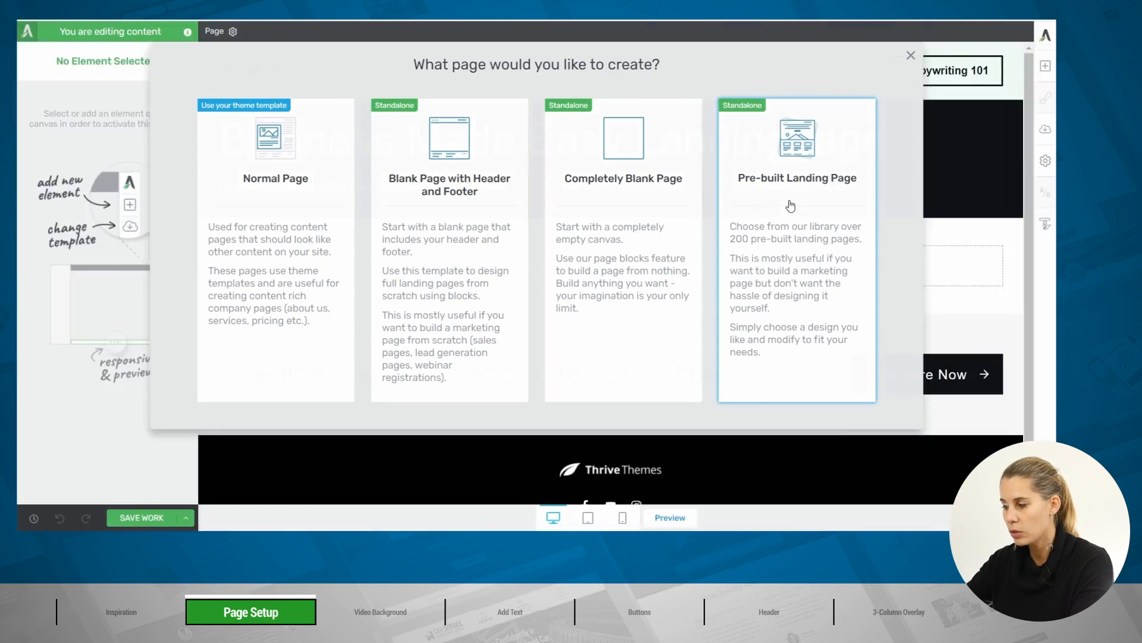
Look at the Blank template of the Hydrogen Smart set in the pre-built landing page library and close the library.
left_click(791, 206)
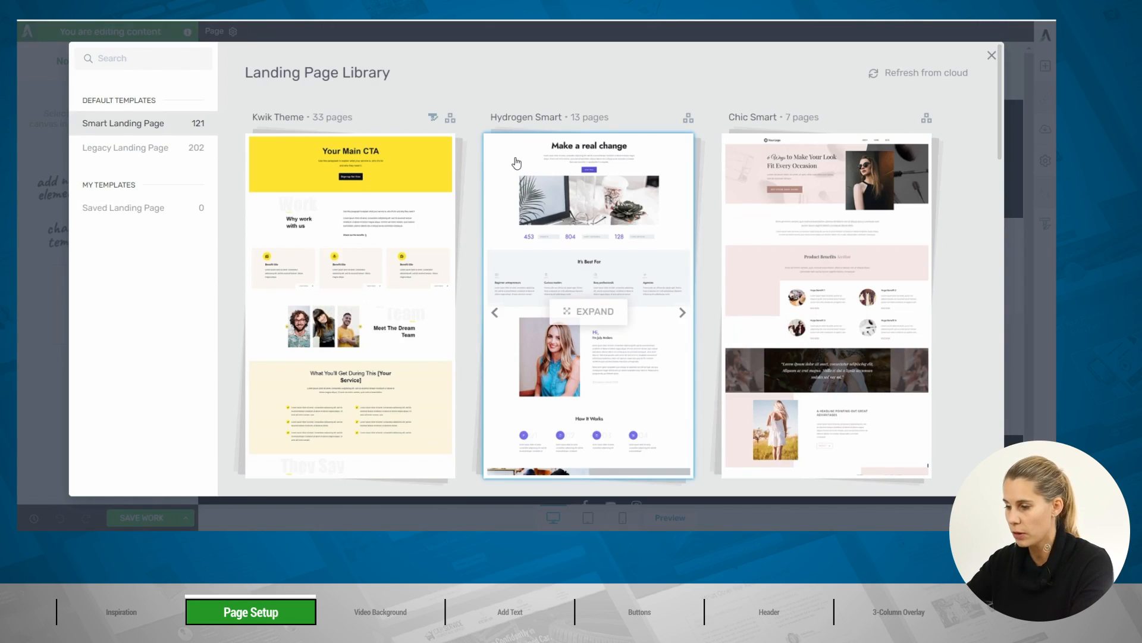
left_click(527, 188)
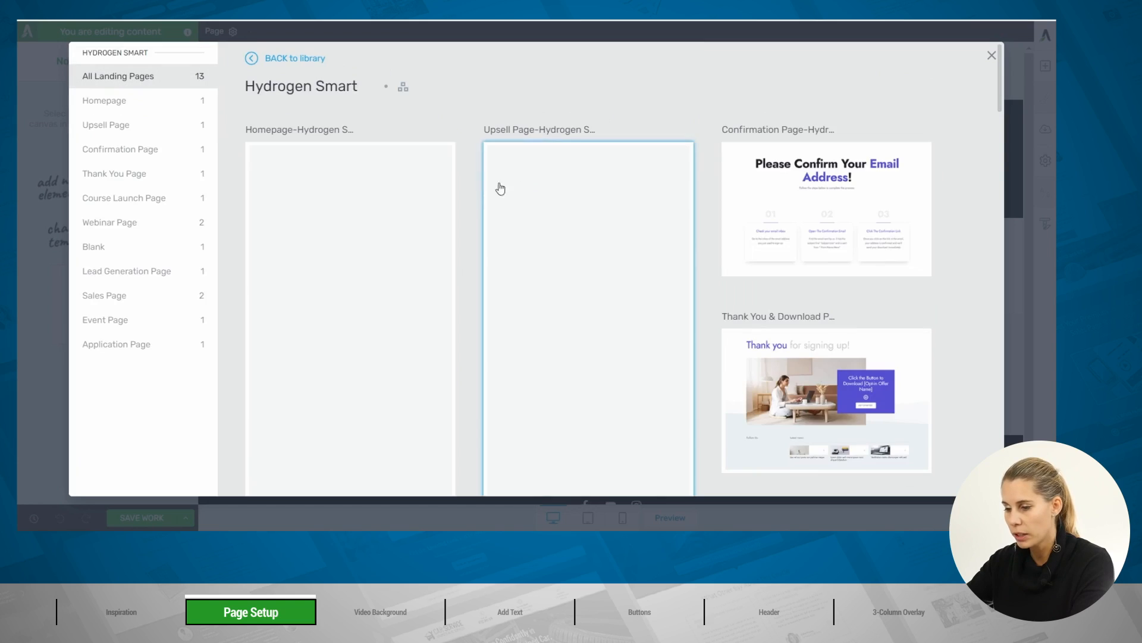
left_click(108, 248)
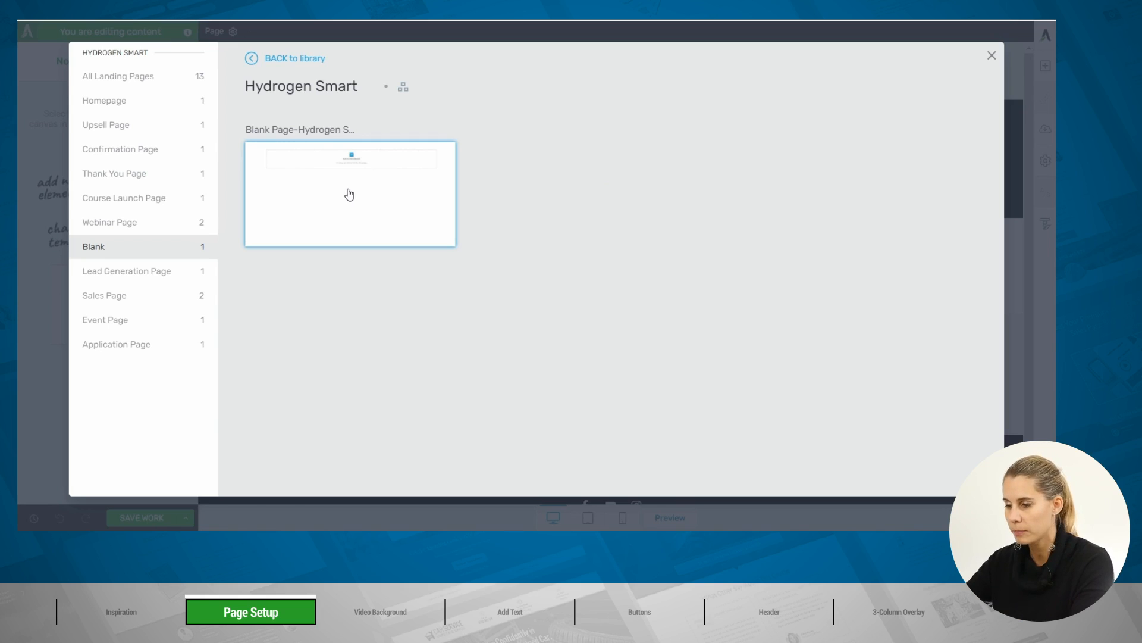
left_click(294, 59)
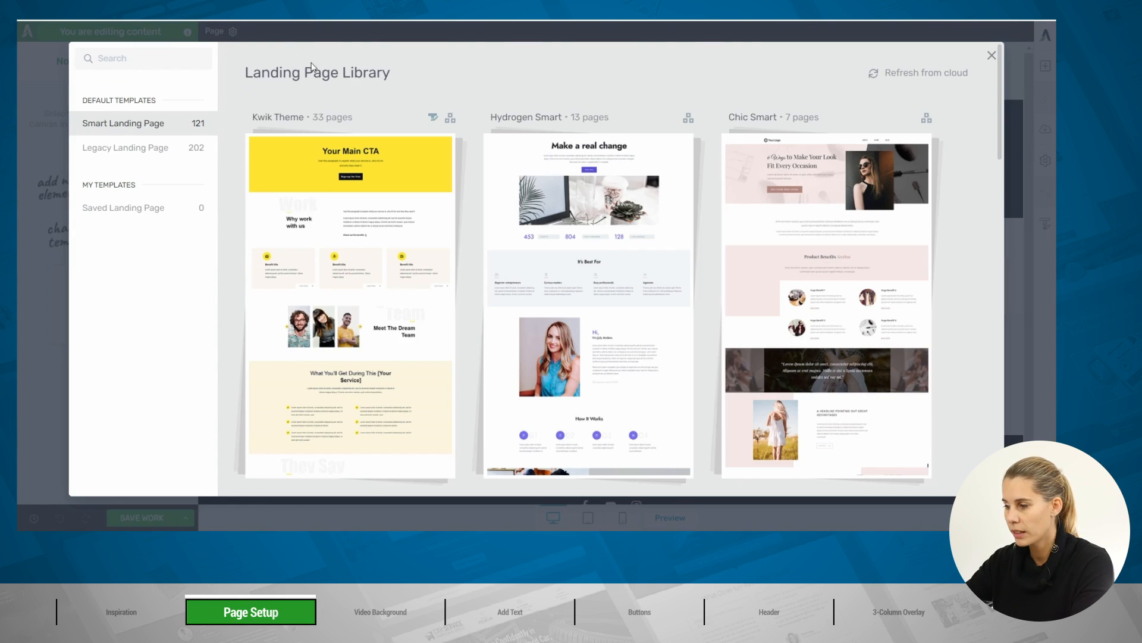
left_click(991, 57)
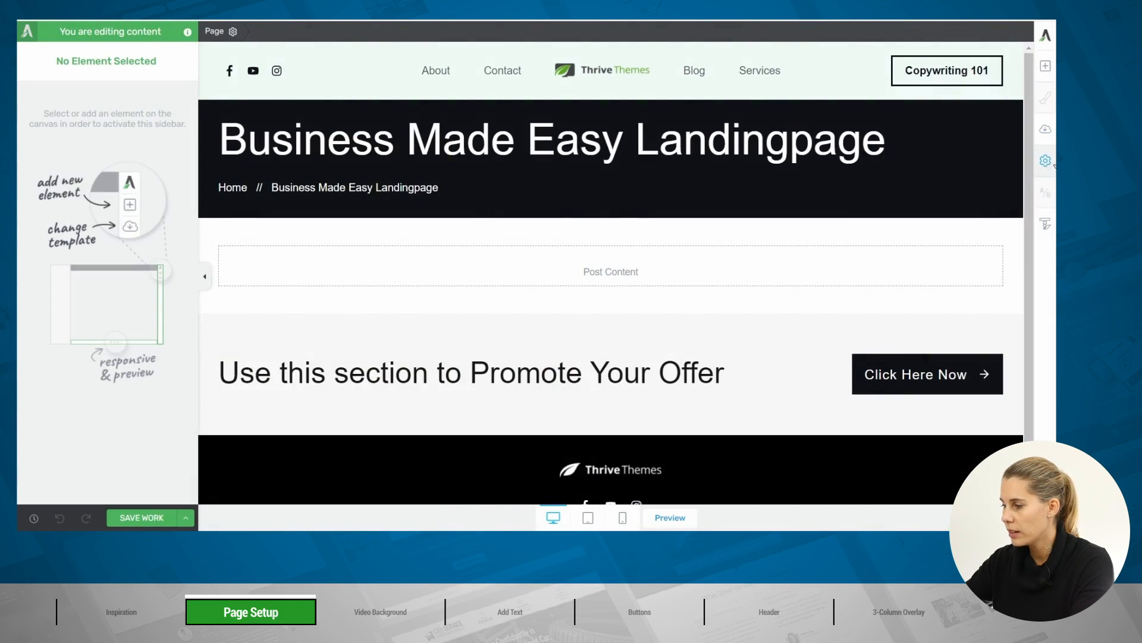
Change the page's template to the Completely Blank Page.
left_click(1049, 130)
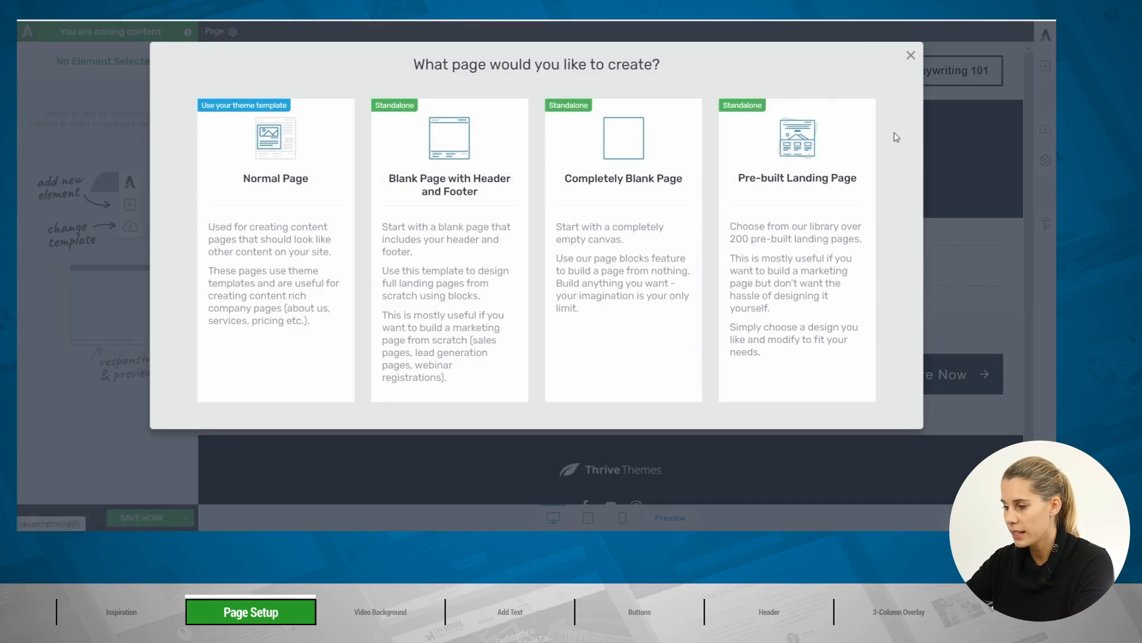
left_click(602, 206)
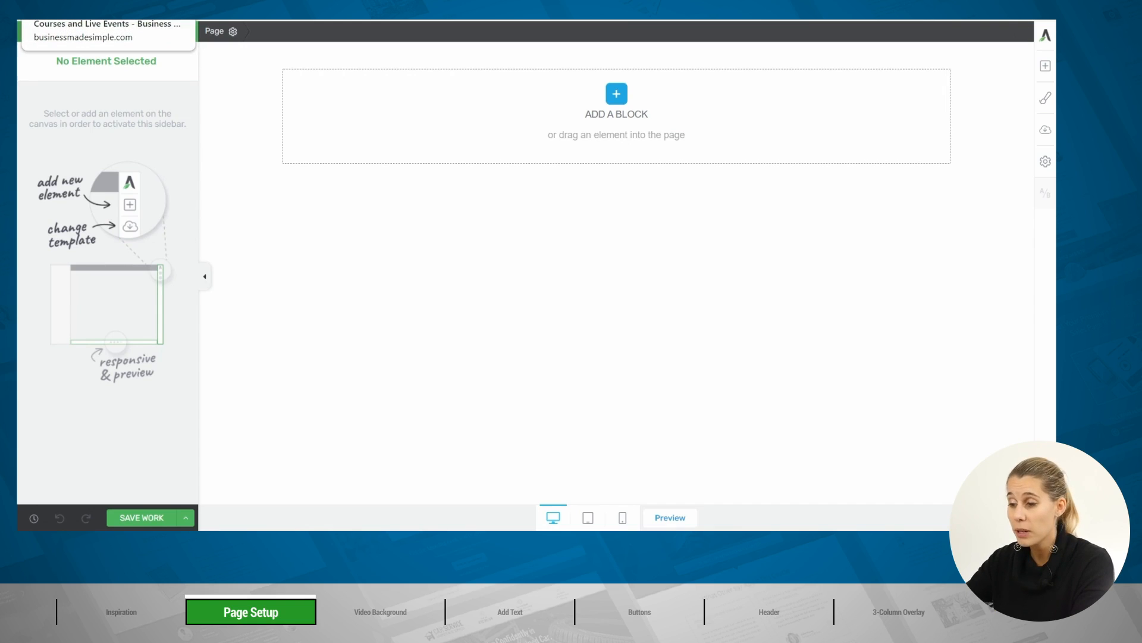
Switch to the Business Made Simple site and inspect its hero section's structure with the browser's element inspector.
left_click(84, 21)
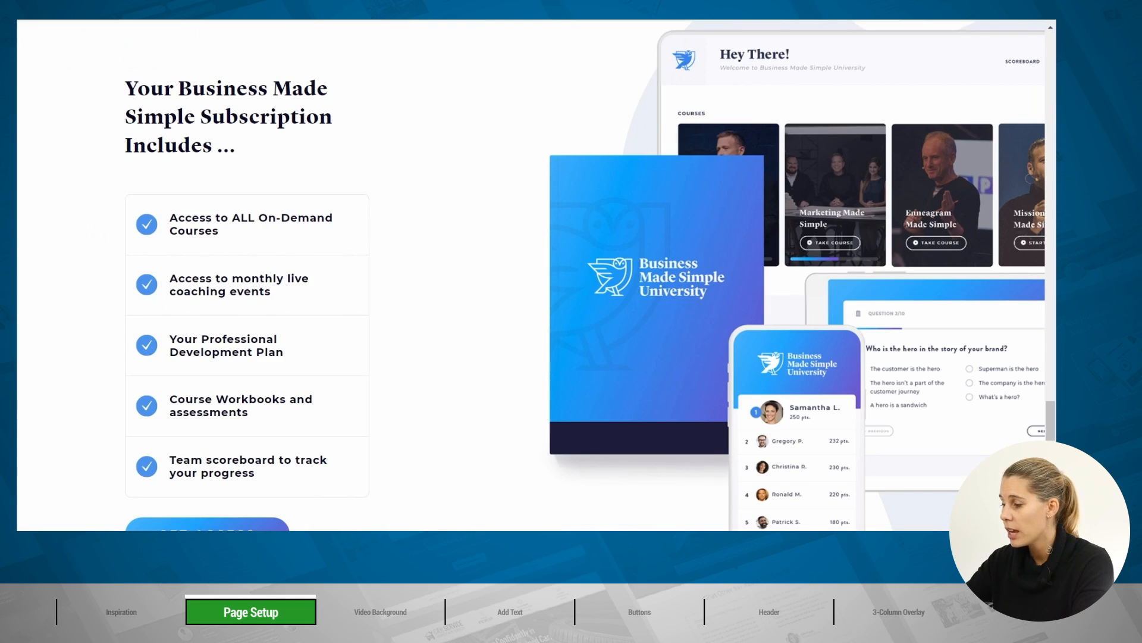
left_click_drag(1051, 421, 1051, 42)
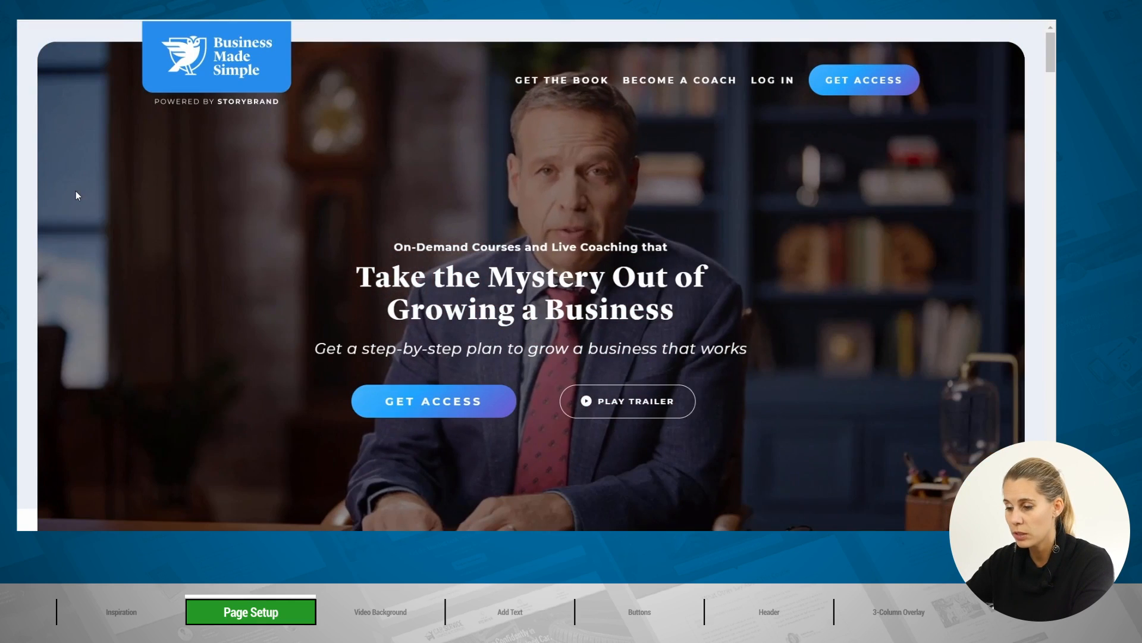
right_click(76, 191)
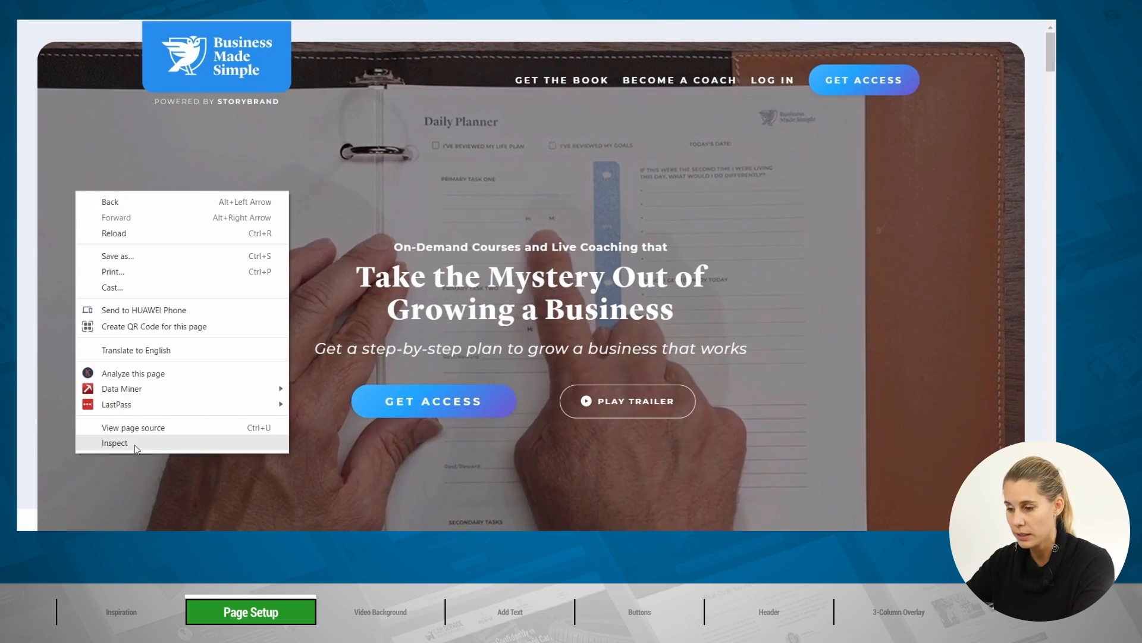
left_click(134, 445)
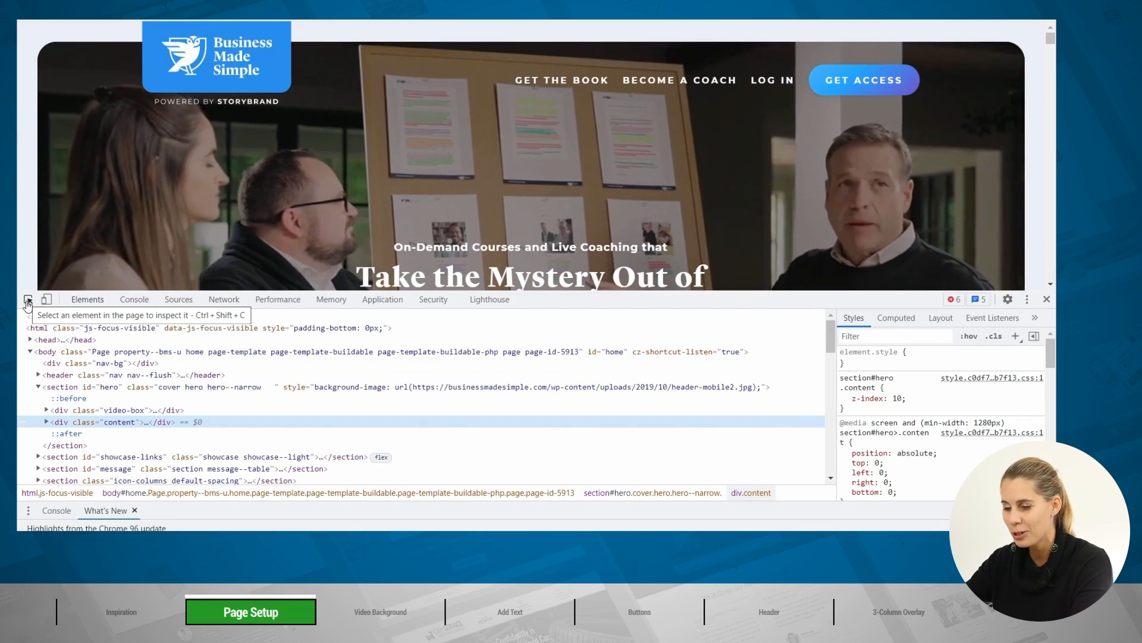
left_click(28, 301)
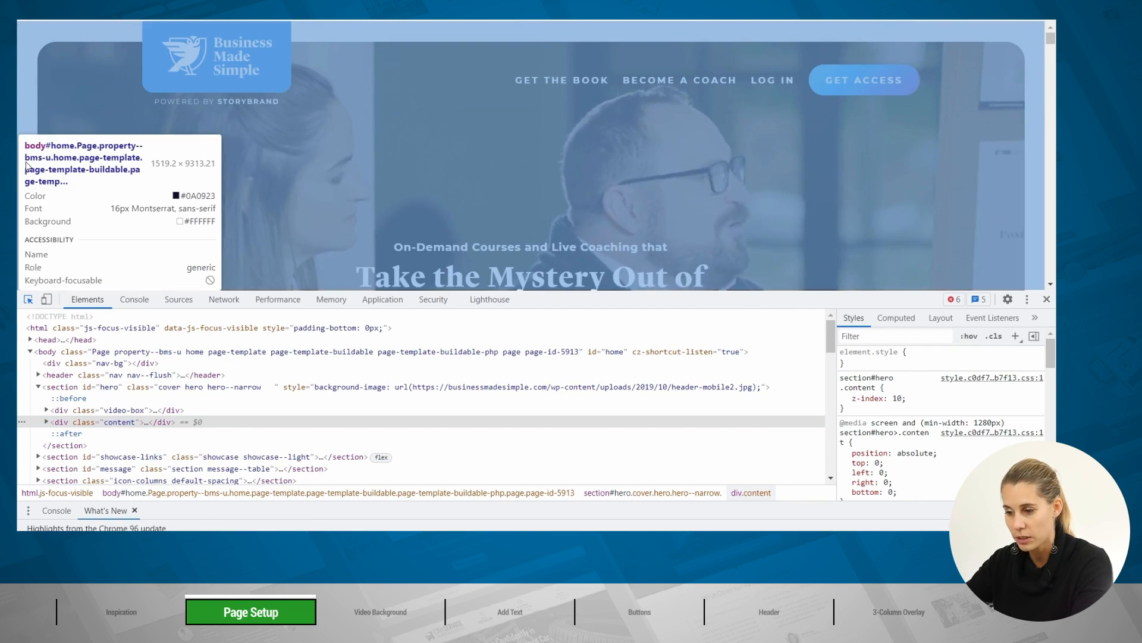
scroll(505, 202, "down", 5)
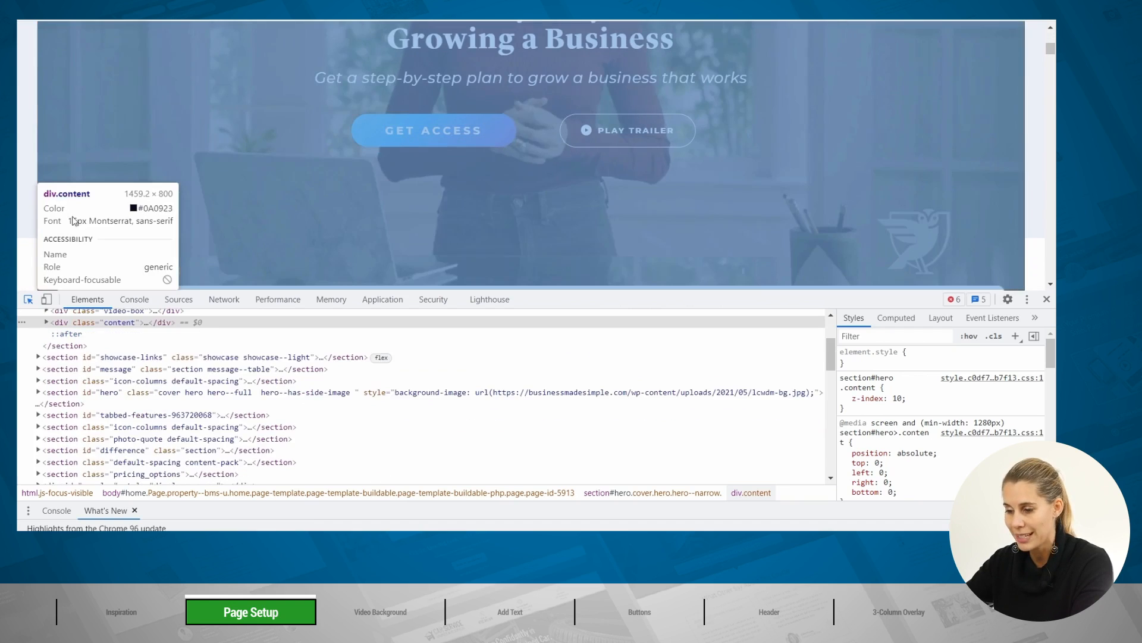
key("F12")
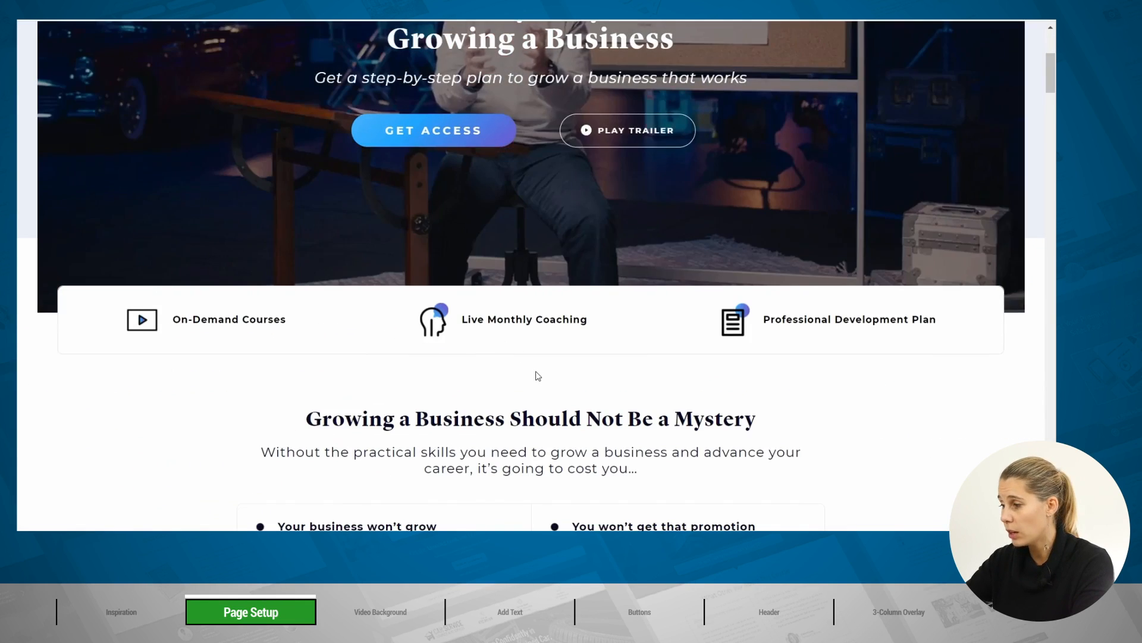
Examine the layout of the reference page's hero section and the three-column box overlapping its lower edge.
scroll(535, 375, "up", 5)
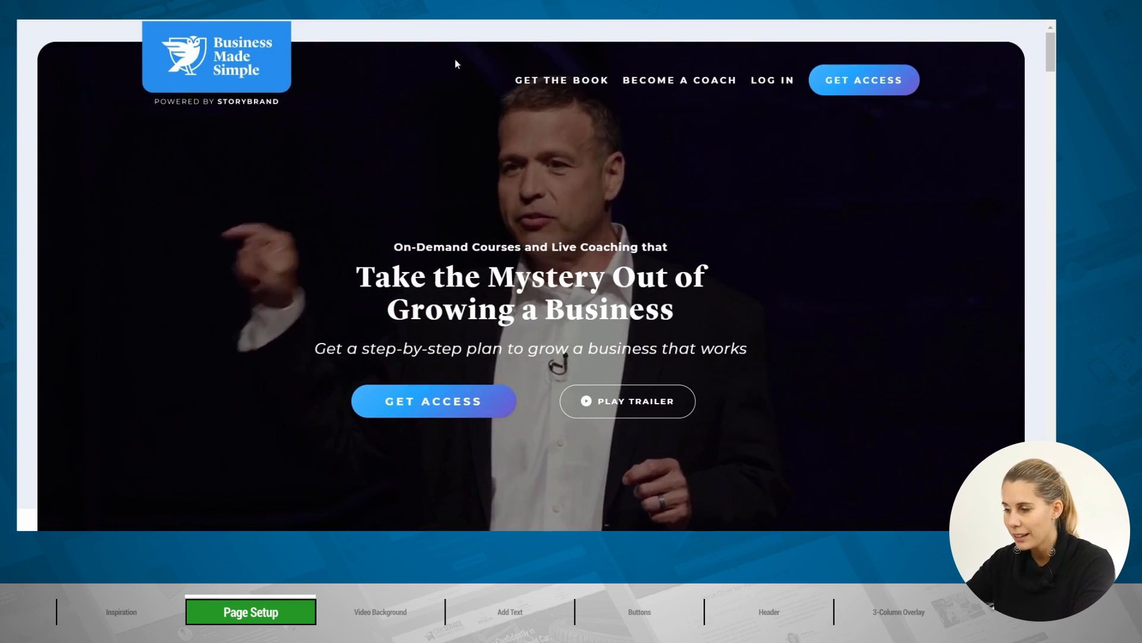
scroll(724, 270, "down", 1)
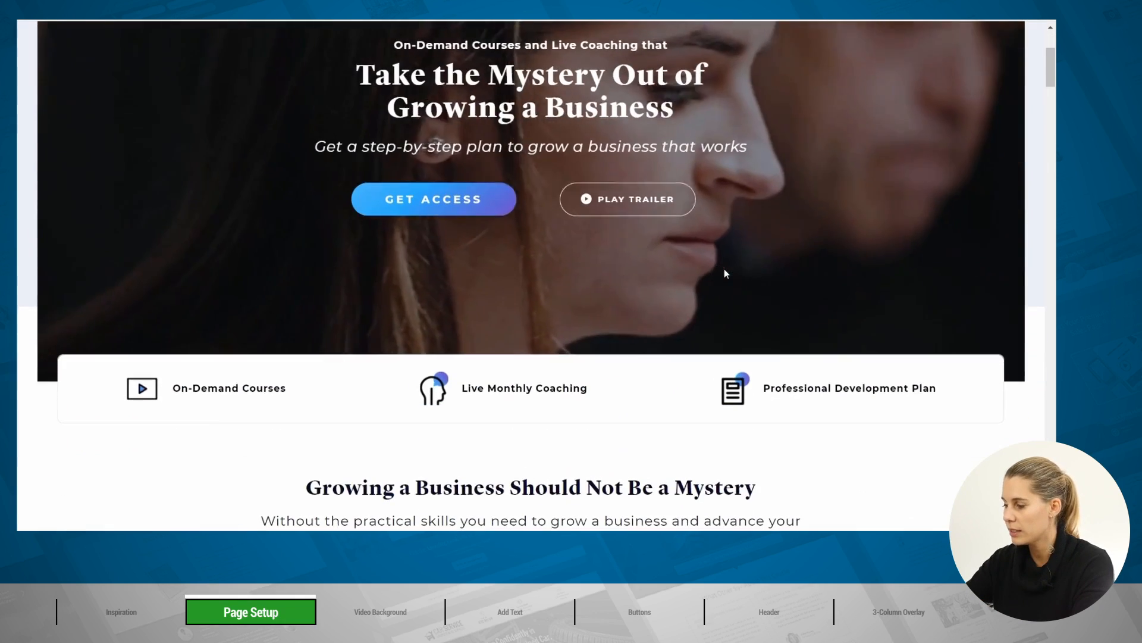
scroll(724, 265, "up", 1)
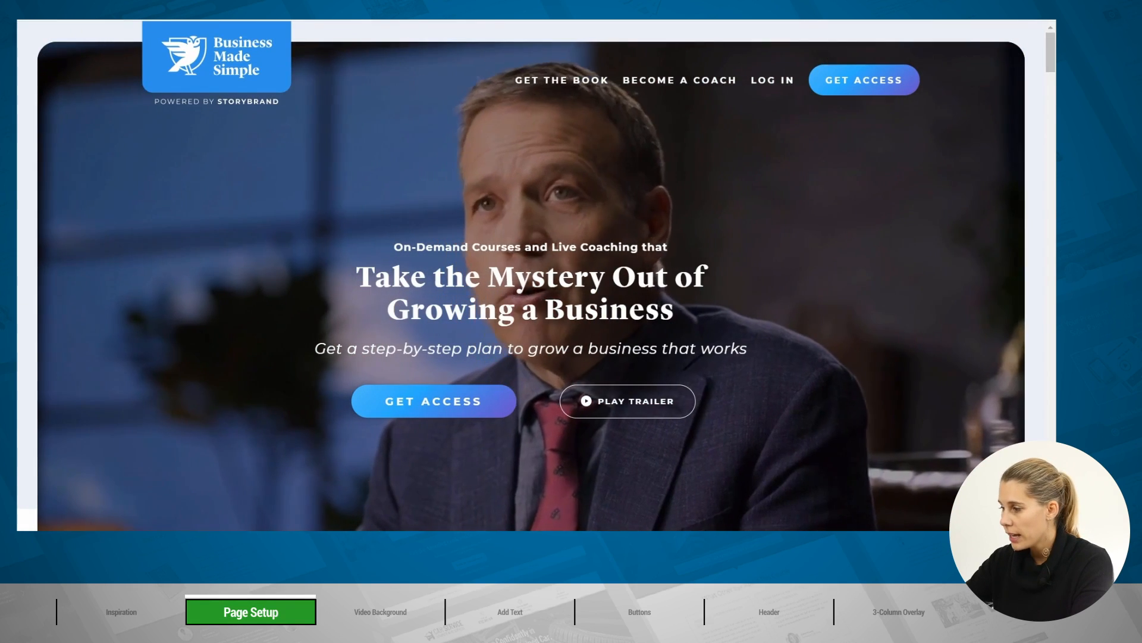
left_click_drag(1051, 44, 1055, 68)
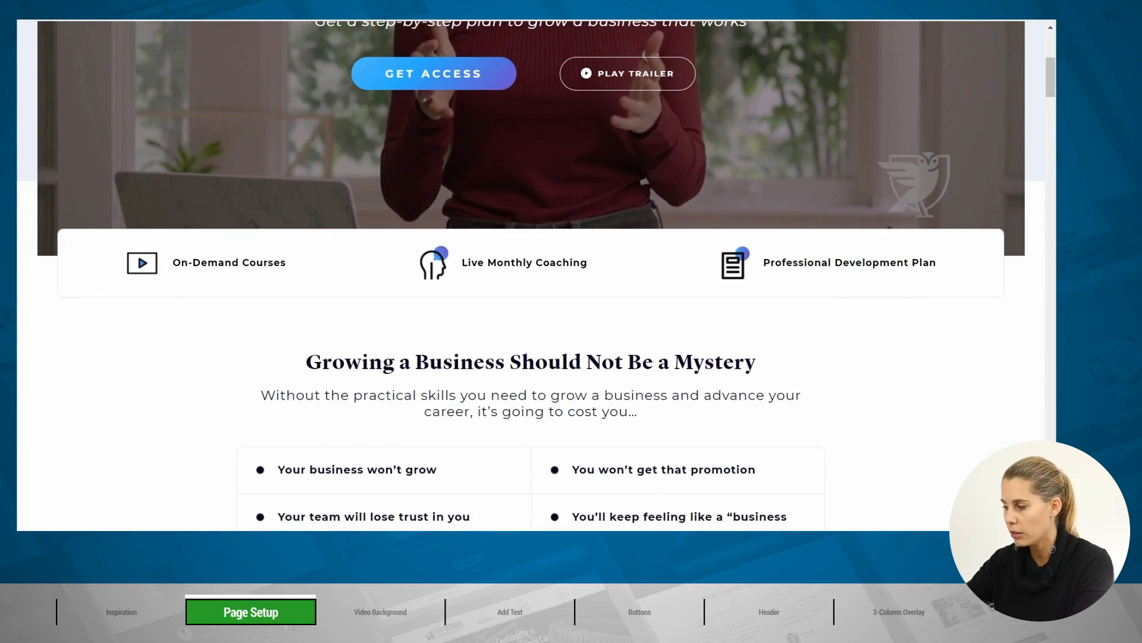
scroll(1054, 45, "up", 2)
scroll(1054, 45, "up", 3)
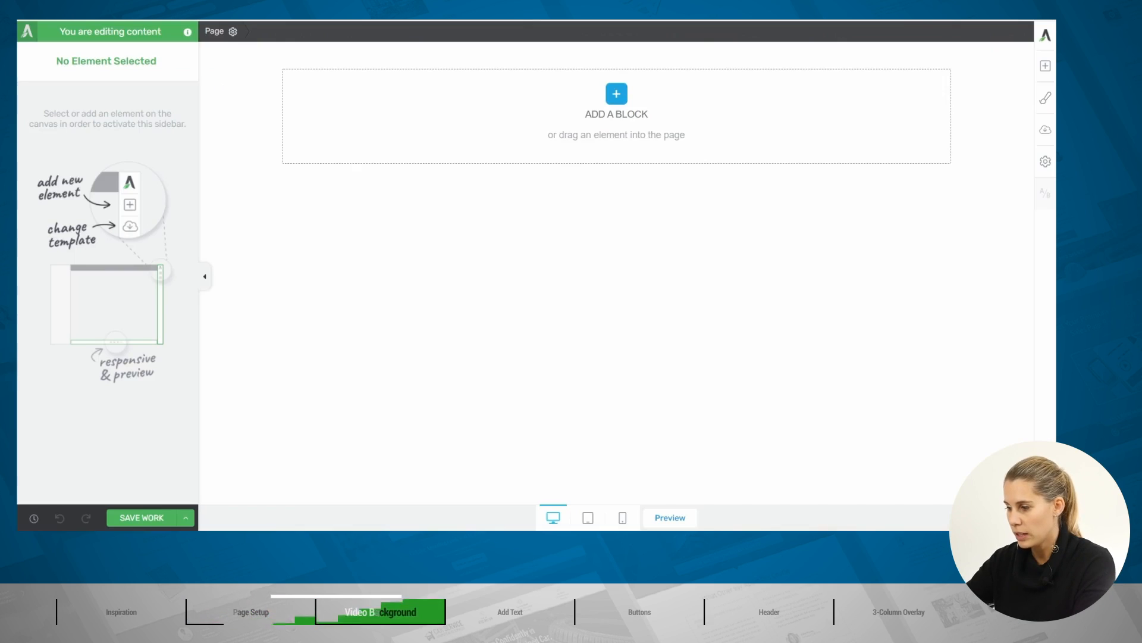
Add a Background Section to the blank page and set its minimum height to 600 px.
left_click(1053, 67)
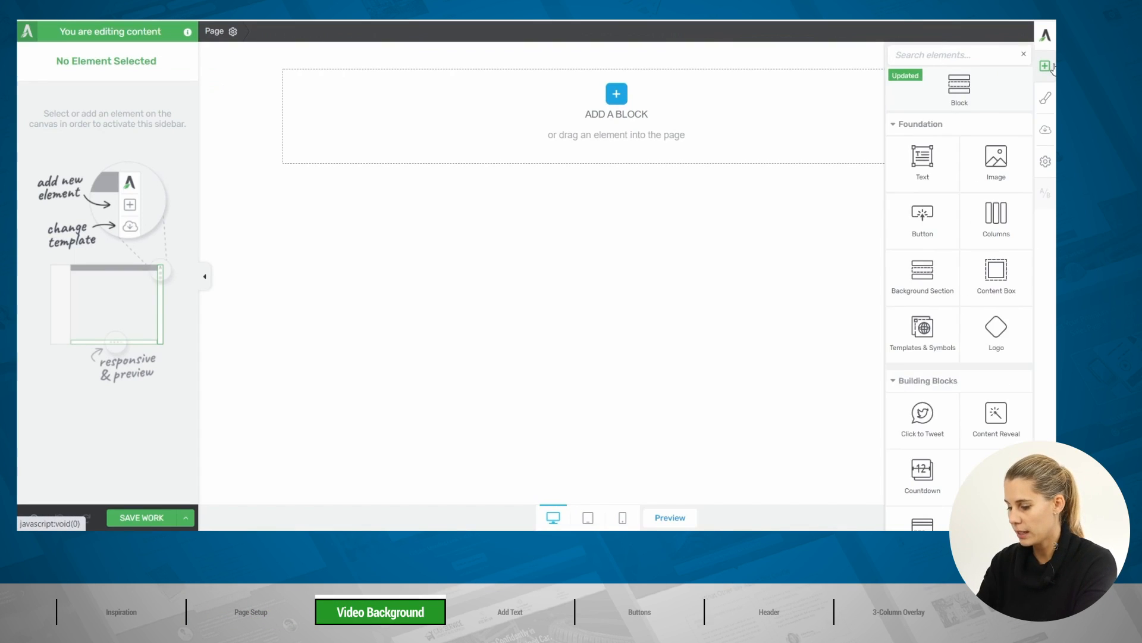
type("back")
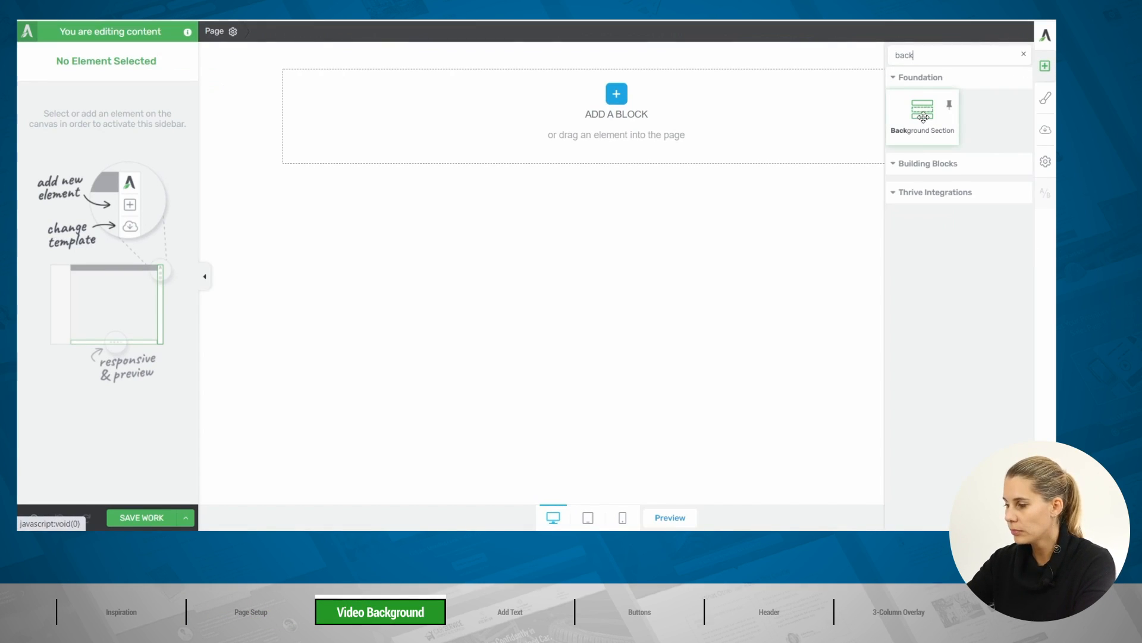
left_click(923, 117)
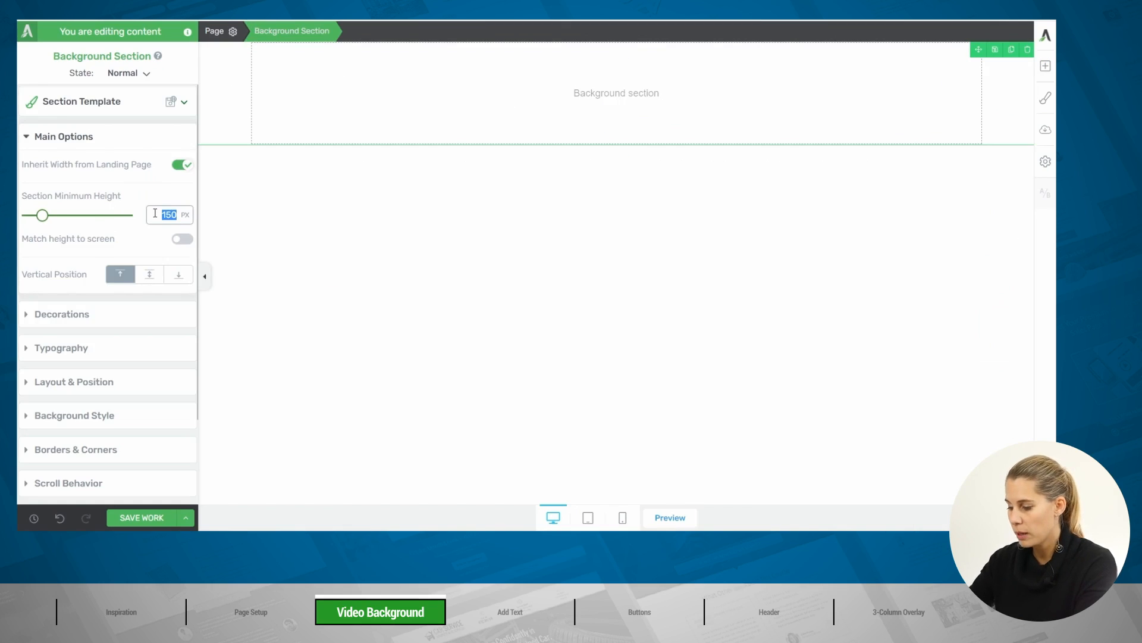
type("600")
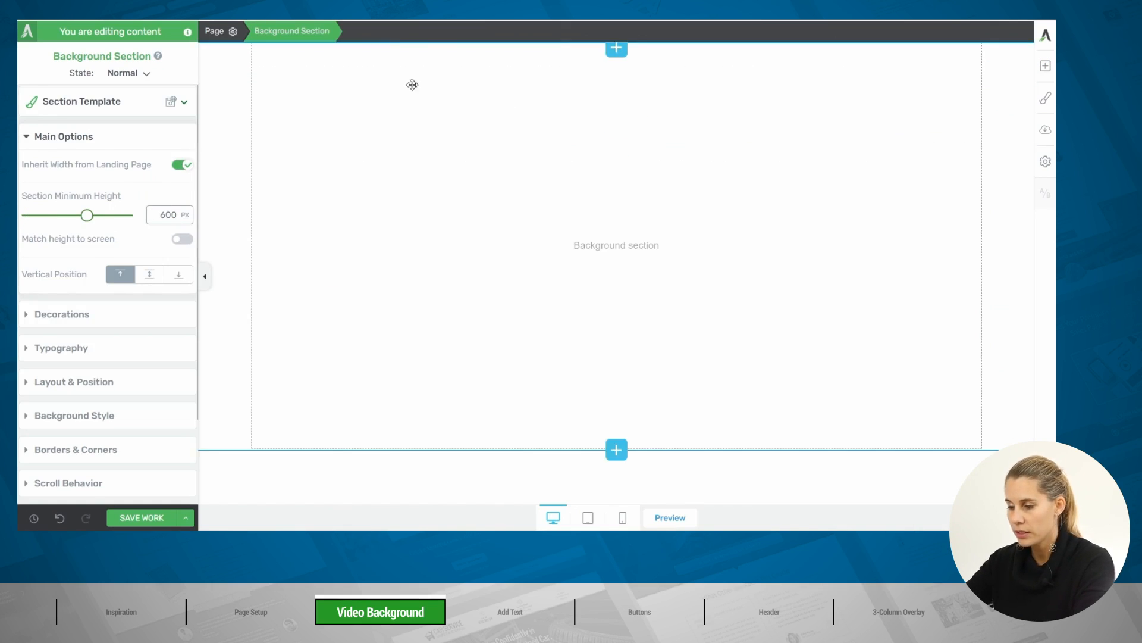
left_click(232, 78)
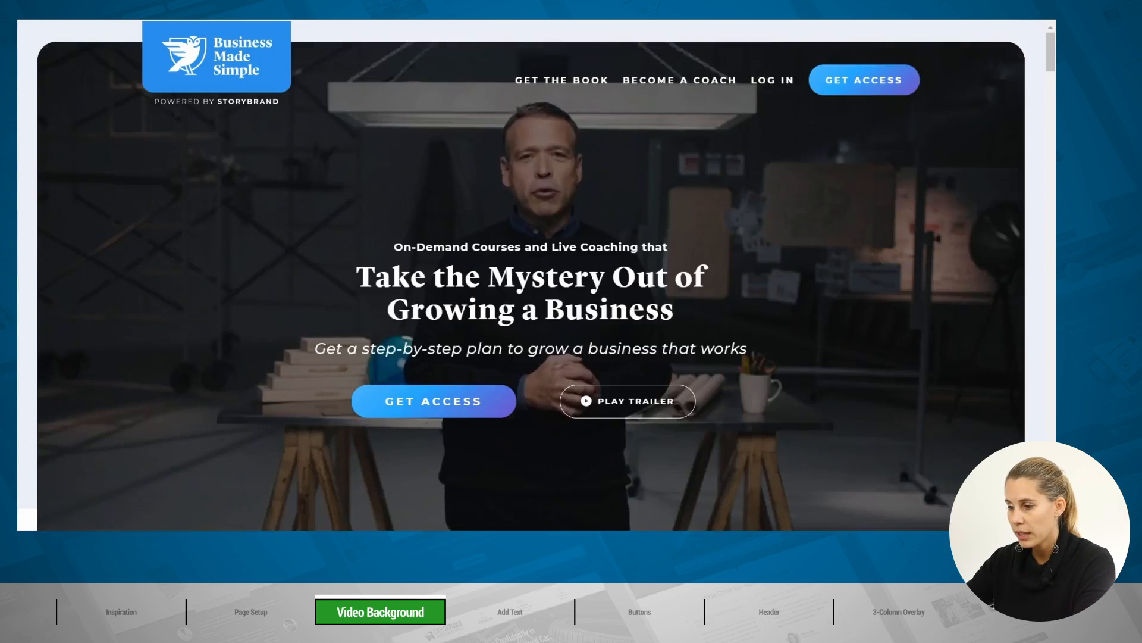
Sample the pale background colour #ECEEF7 around the hero on the Business Made Simple site with the page colour picker.
left_click(891, 21)
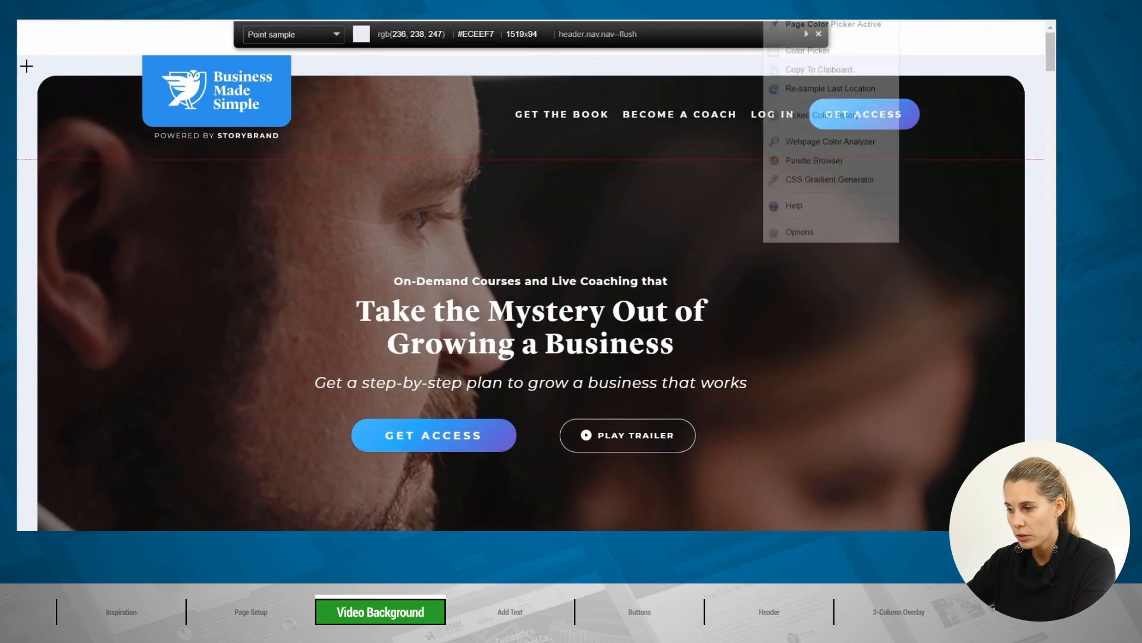
left_click(26, 66)
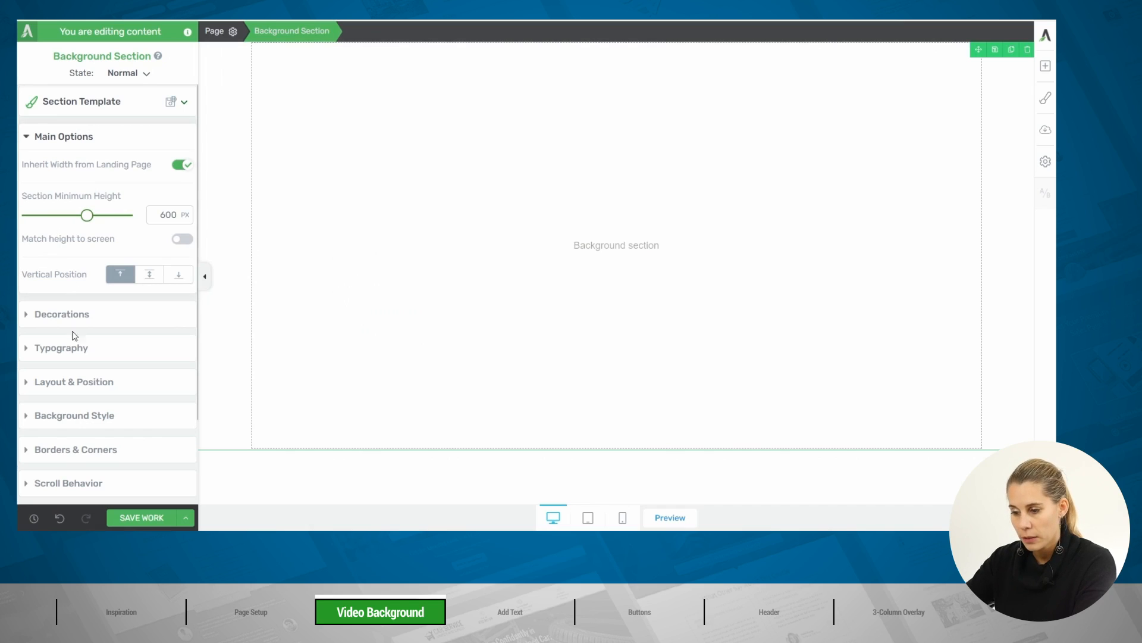
Set the Background Section's background colour to #eceef7 and apply it.
left_click(68, 418)
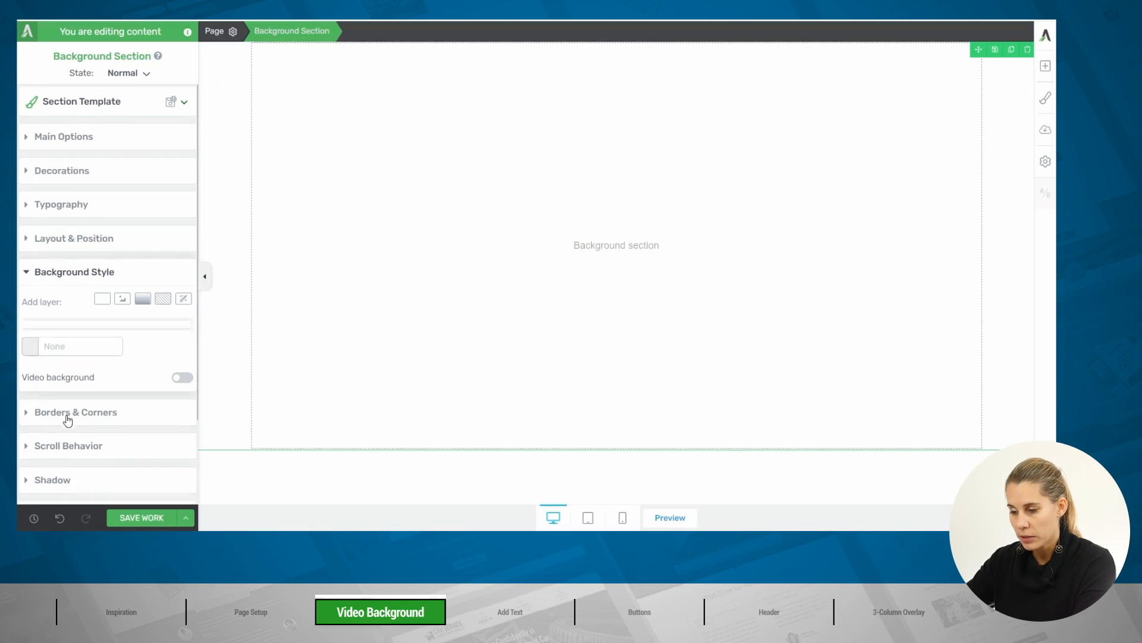
left_click(30, 355)
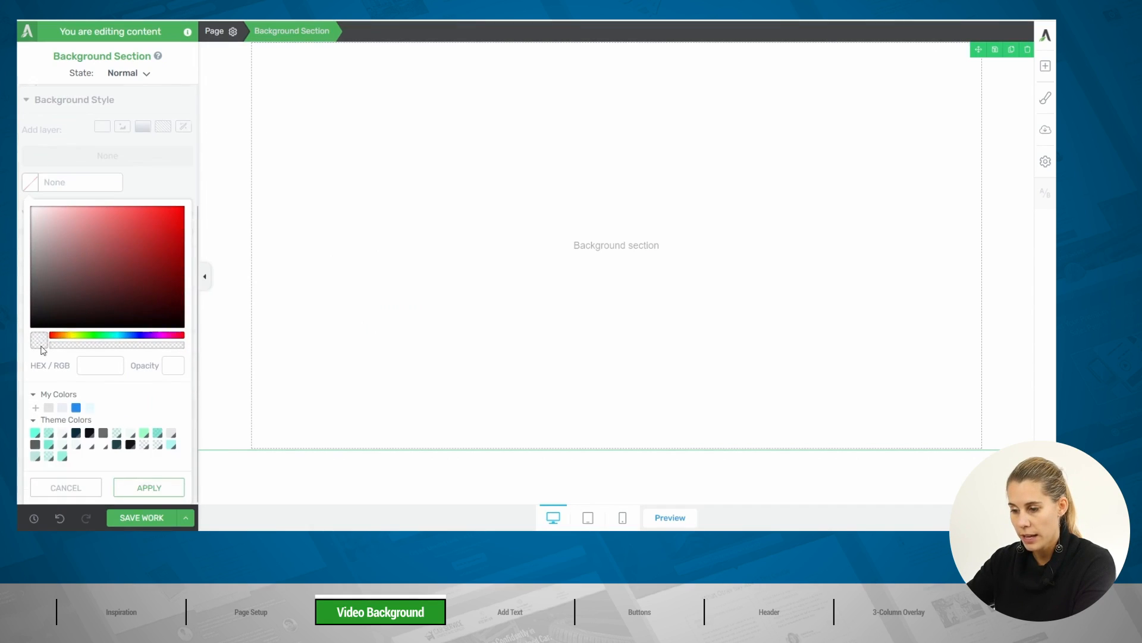
left_click(92, 360)
key("ctrl+v")
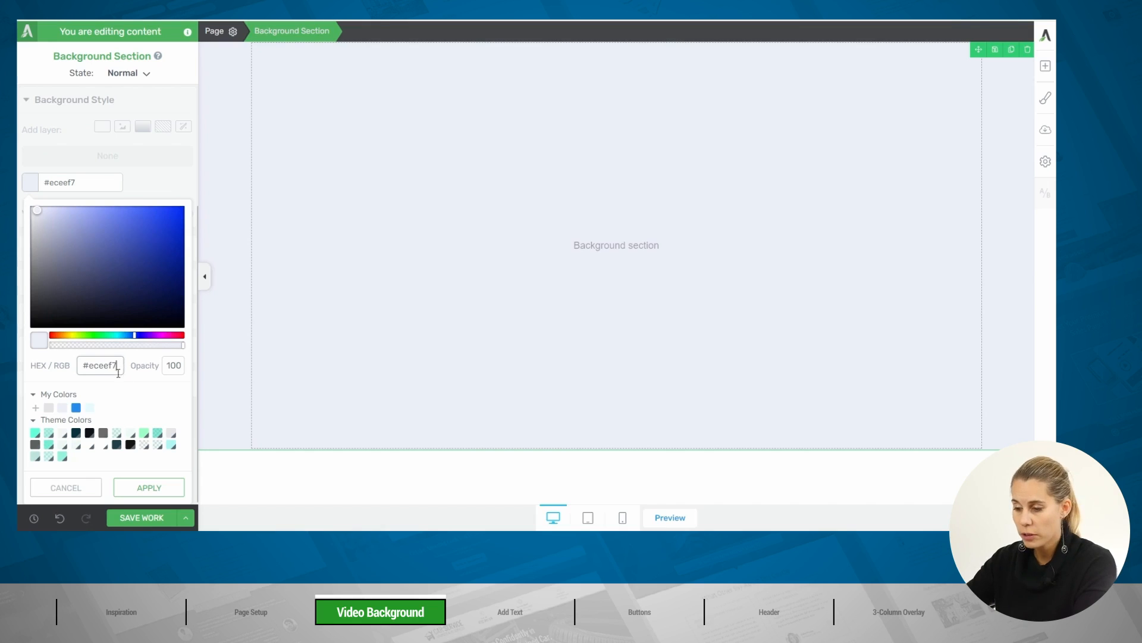
left_click(36, 409)
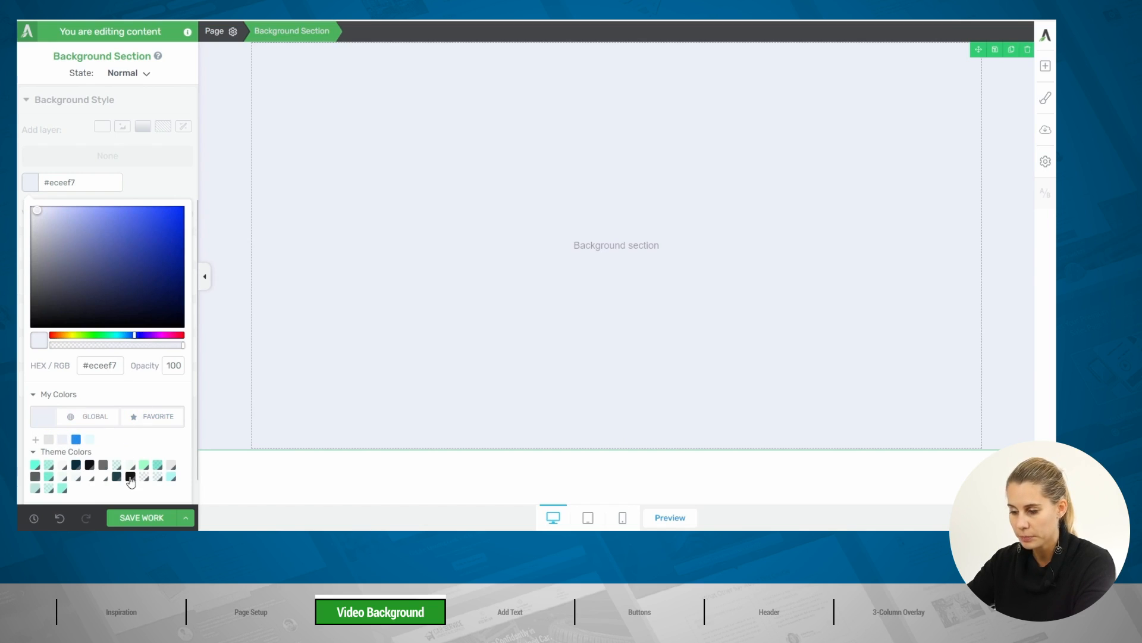
scroll(125, 426, "down", 1)
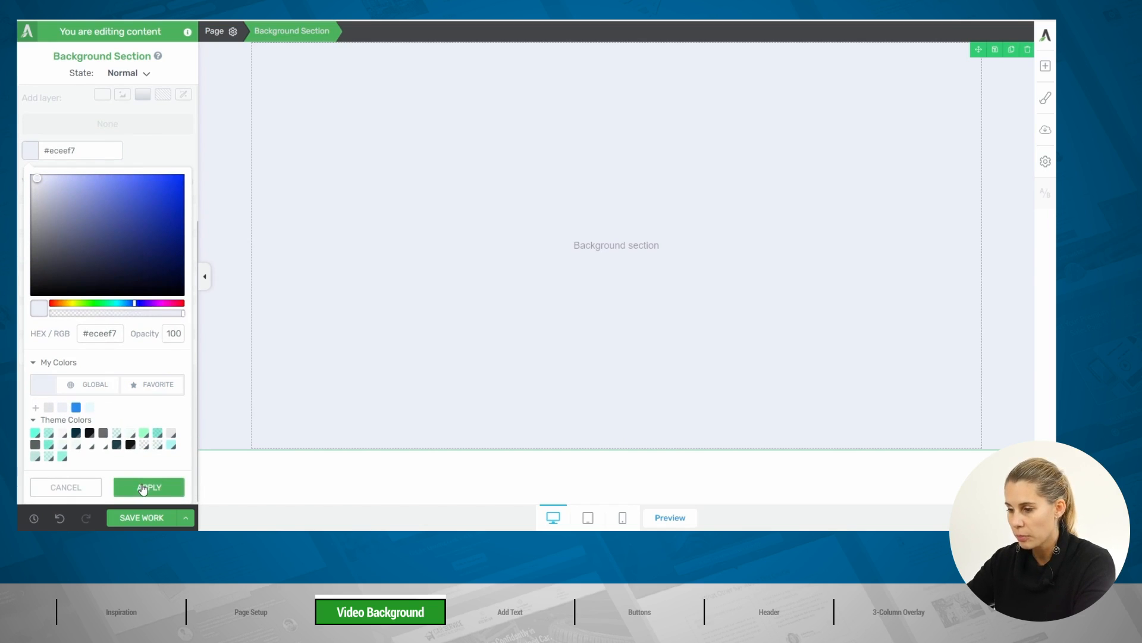
left_click(142, 487)
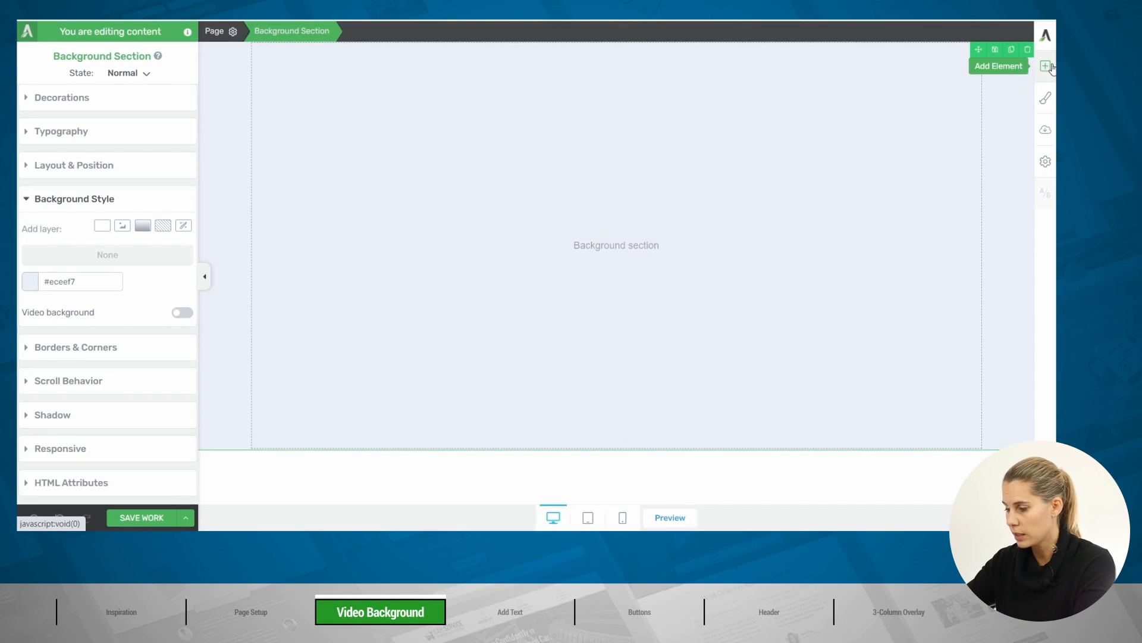
Add a second Background Section below the first one and set its minimum height to 800 px.
left_click(1052, 67)
type("ba")
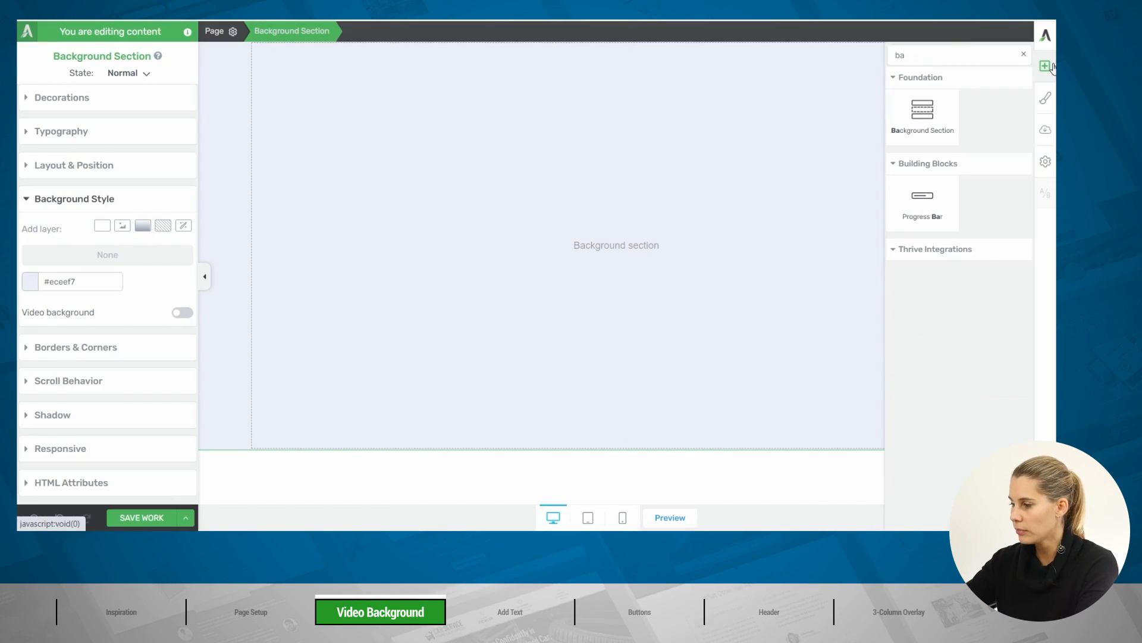
left_click(912, 108)
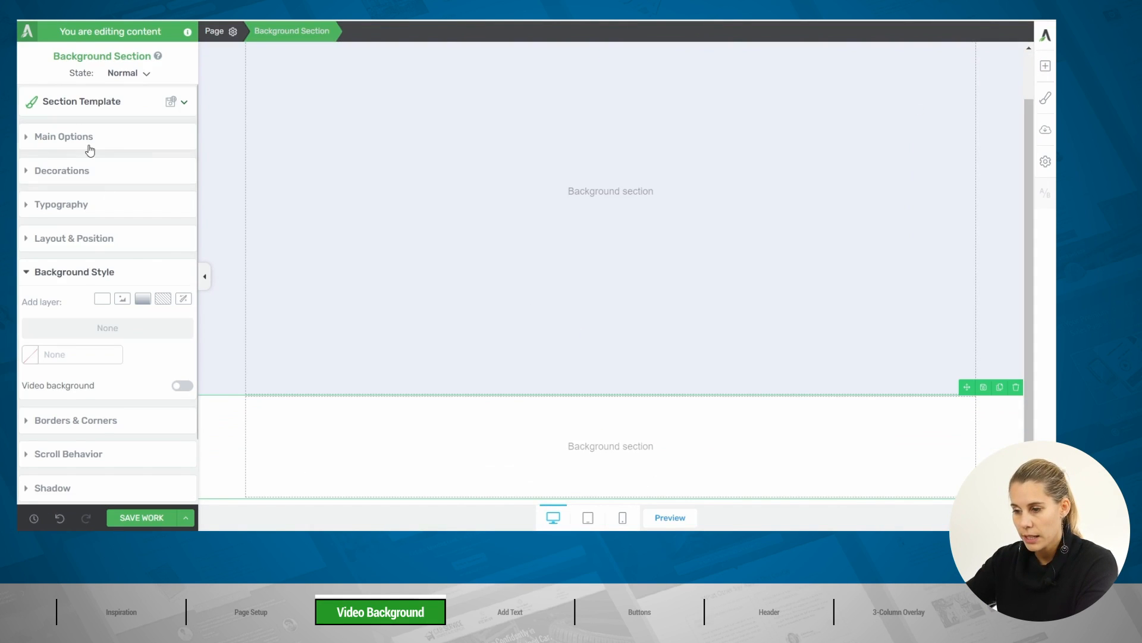
left_click(89, 146)
double_click(176, 215)
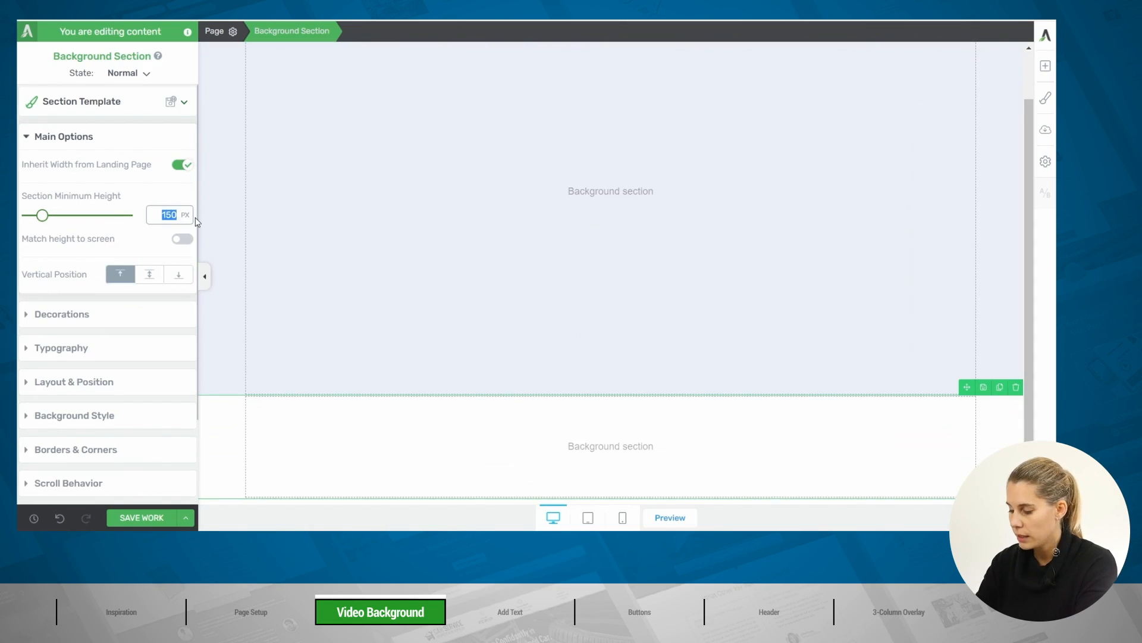
type("800")
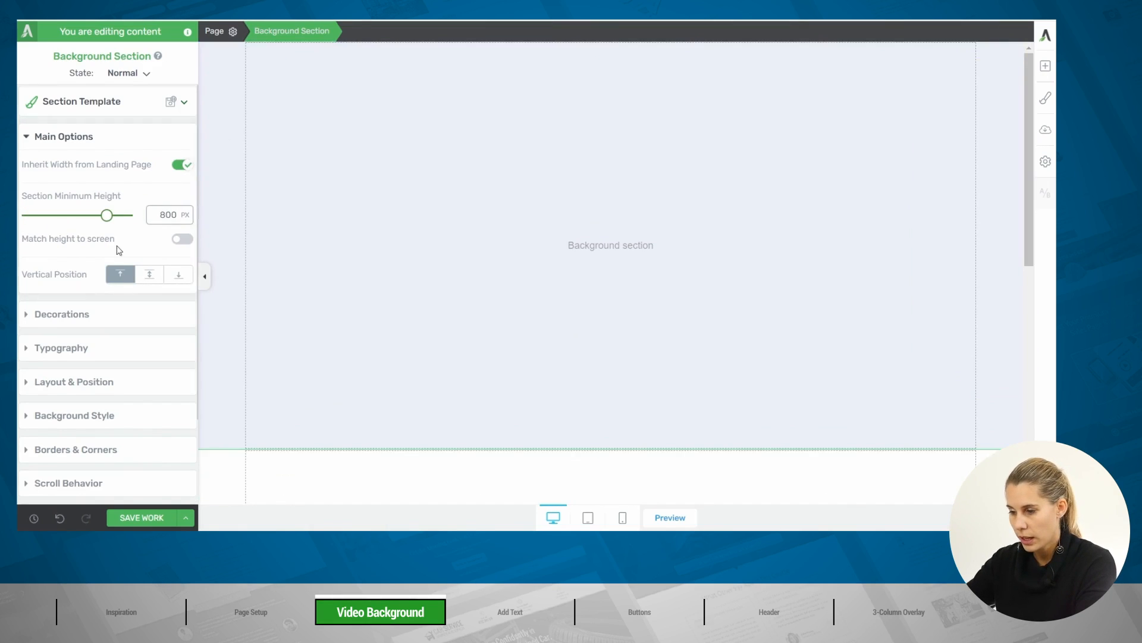
Enable the video background on the second Background Section and choose Vimeo as its source.
scroll(500, 256, "down", 5)
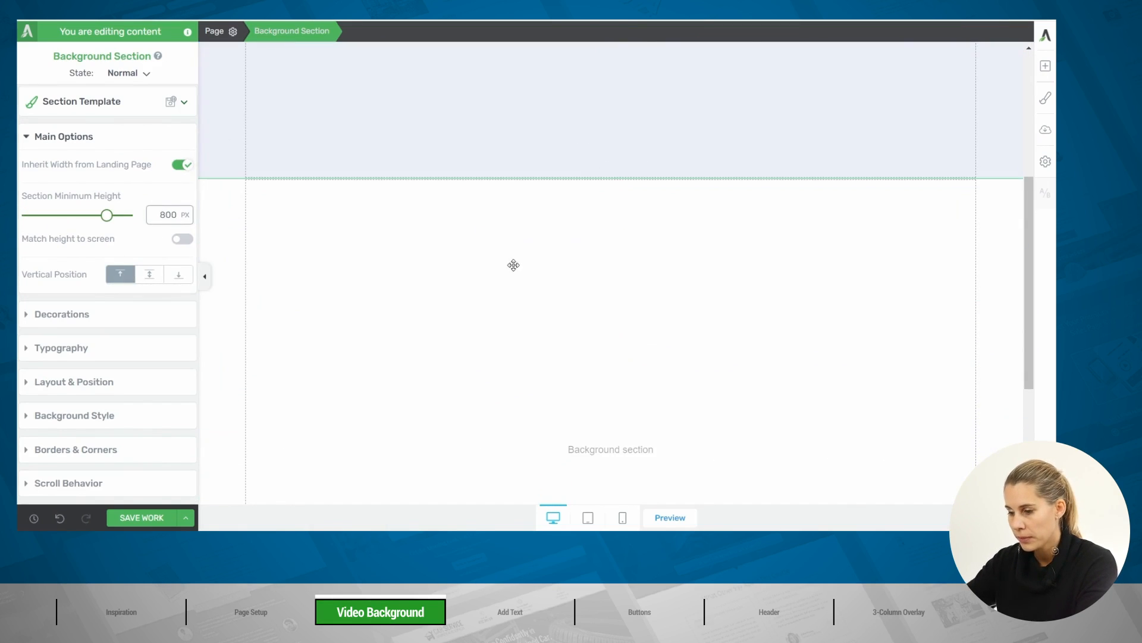
left_click(75, 416)
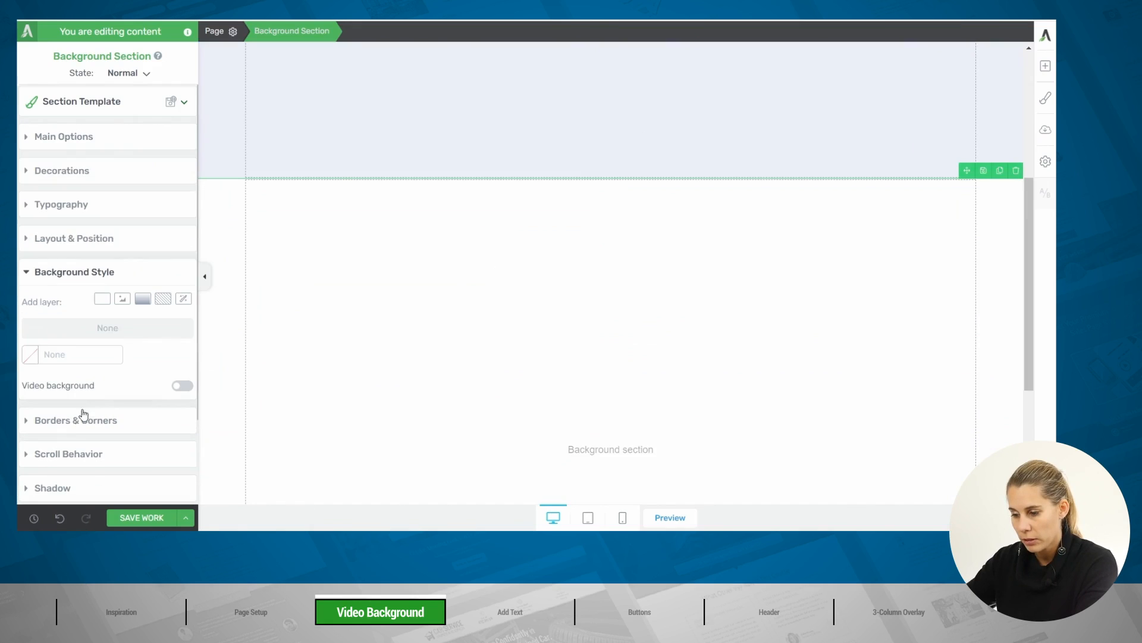
left_click(182, 386)
scroll(148, 316, "down", 2)
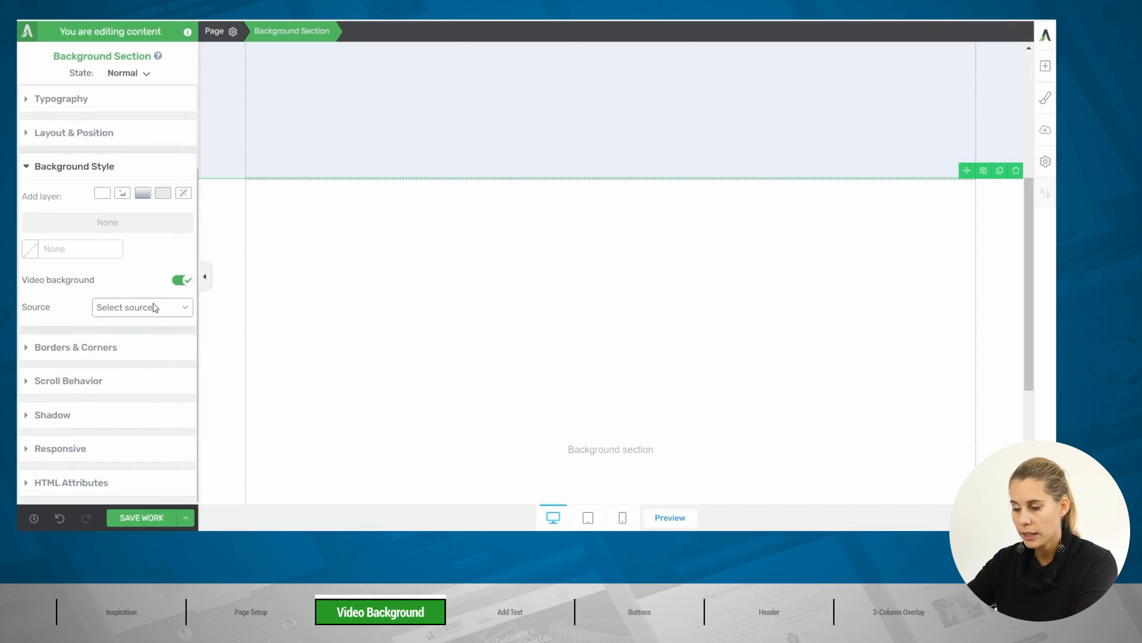
left_click(155, 308)
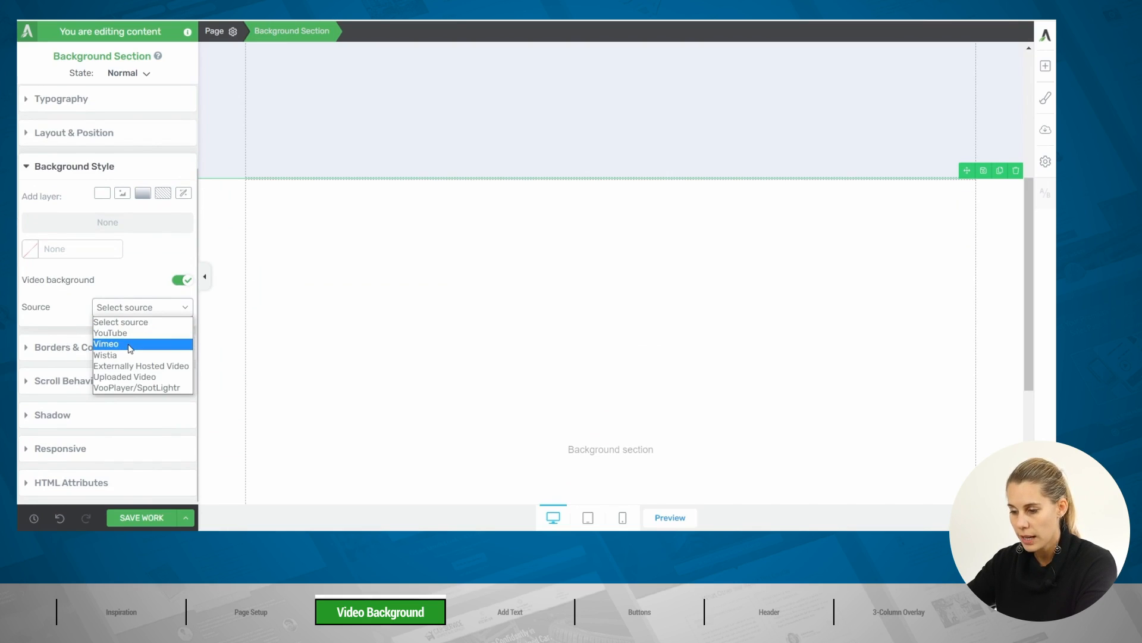
left_click(131, 345)
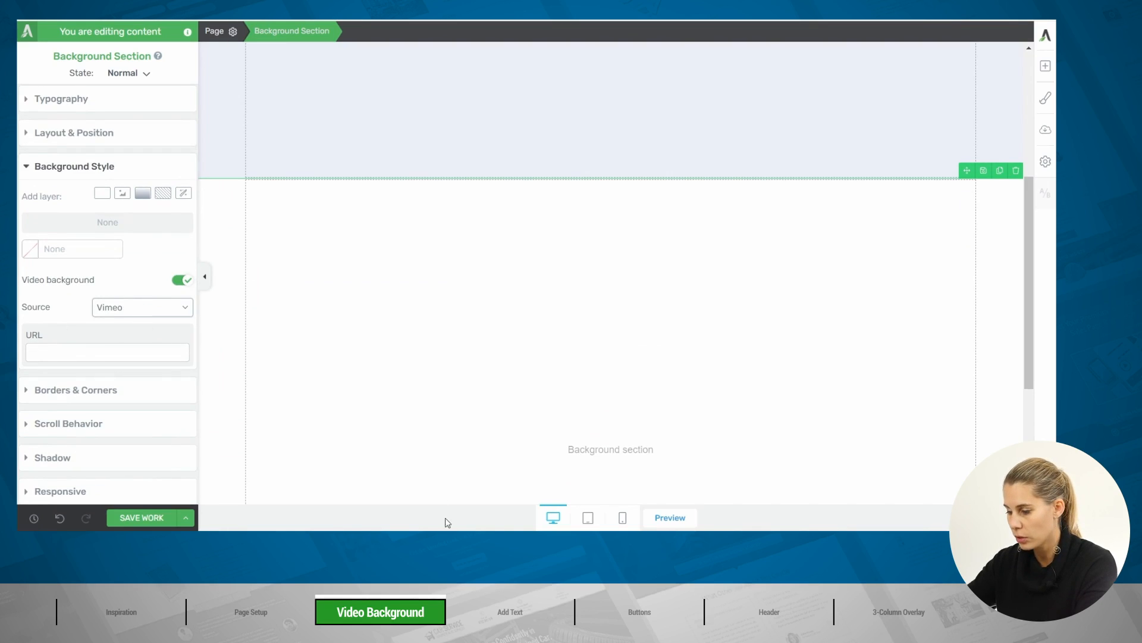
key("alt+Tab")
key("alt+Tab")
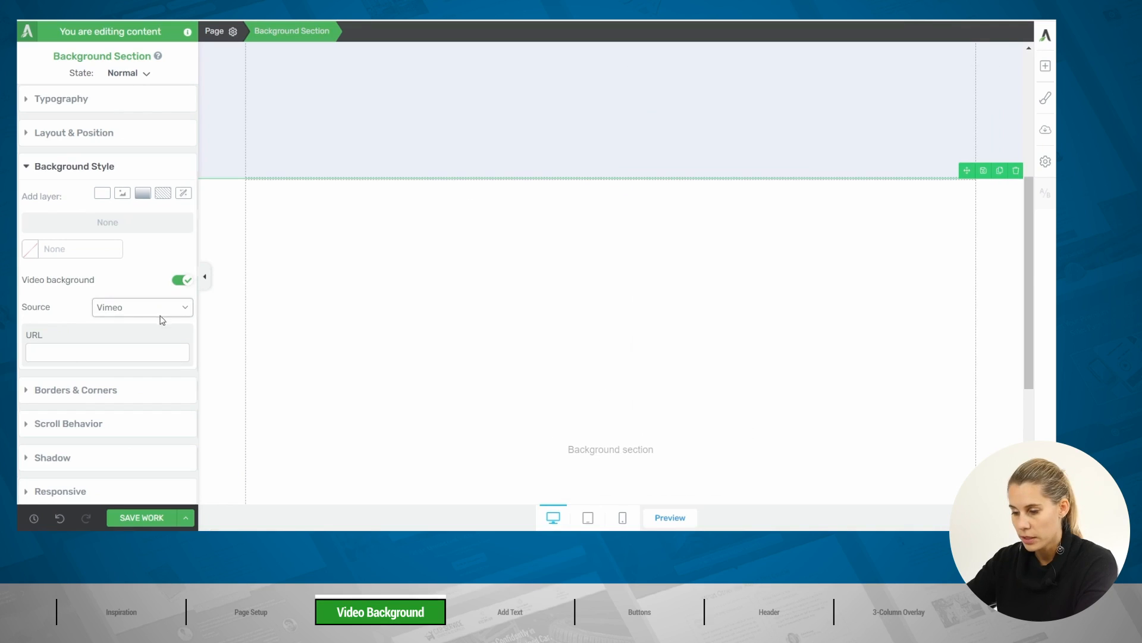
left_click(64, 353)
type("https://player.vimeo.com/video/374384753")
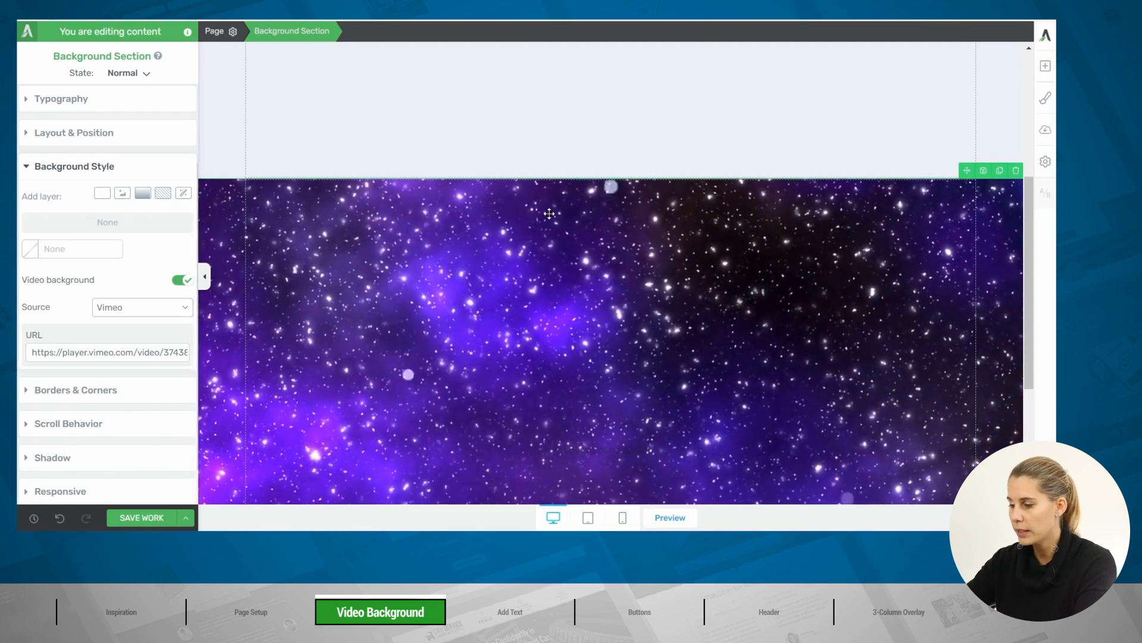
scroll(546, 216, "down", 4)
scroll(547, 217, "up", 4)
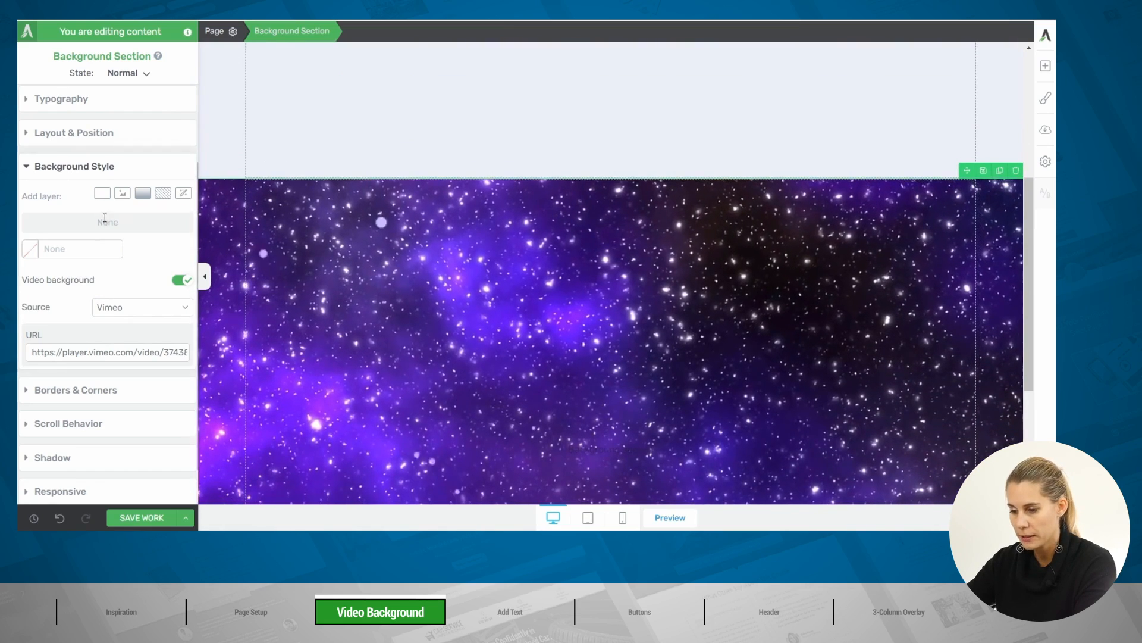
Set the video section's left and right margins to 30 px each.
left_click(267, 23)
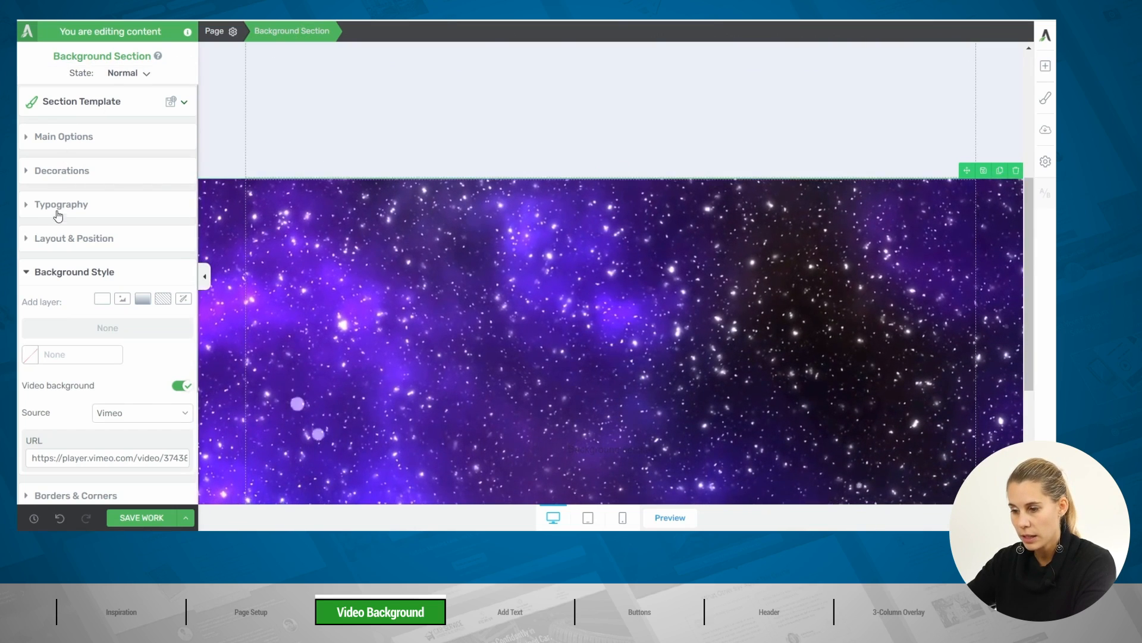
scroll(62, 226, "down", 2)
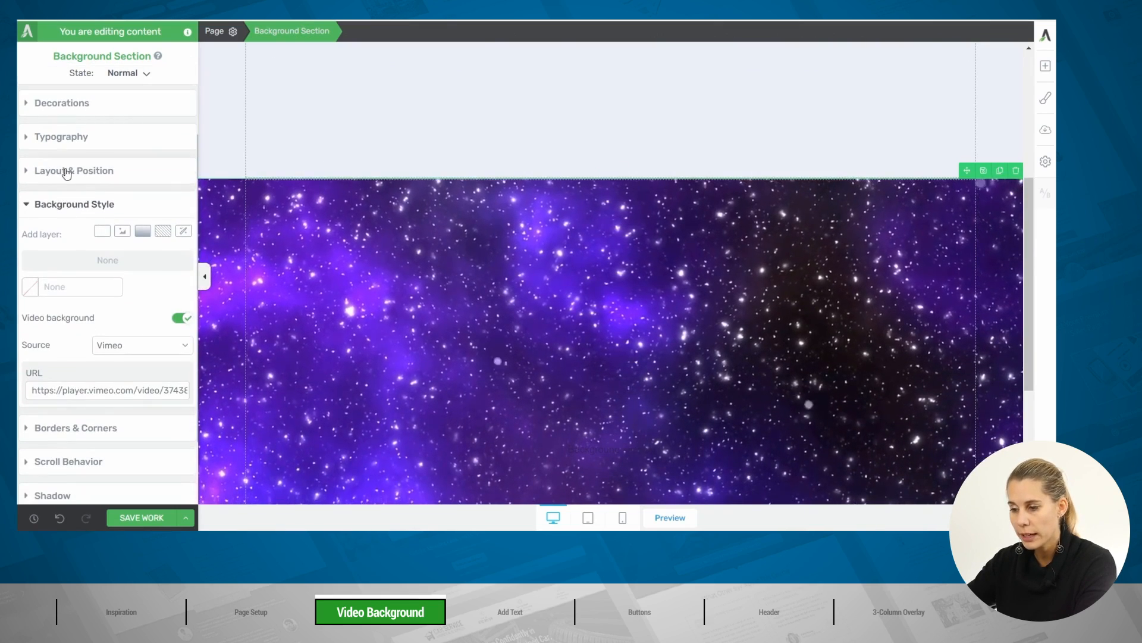
left_click(66, 171)
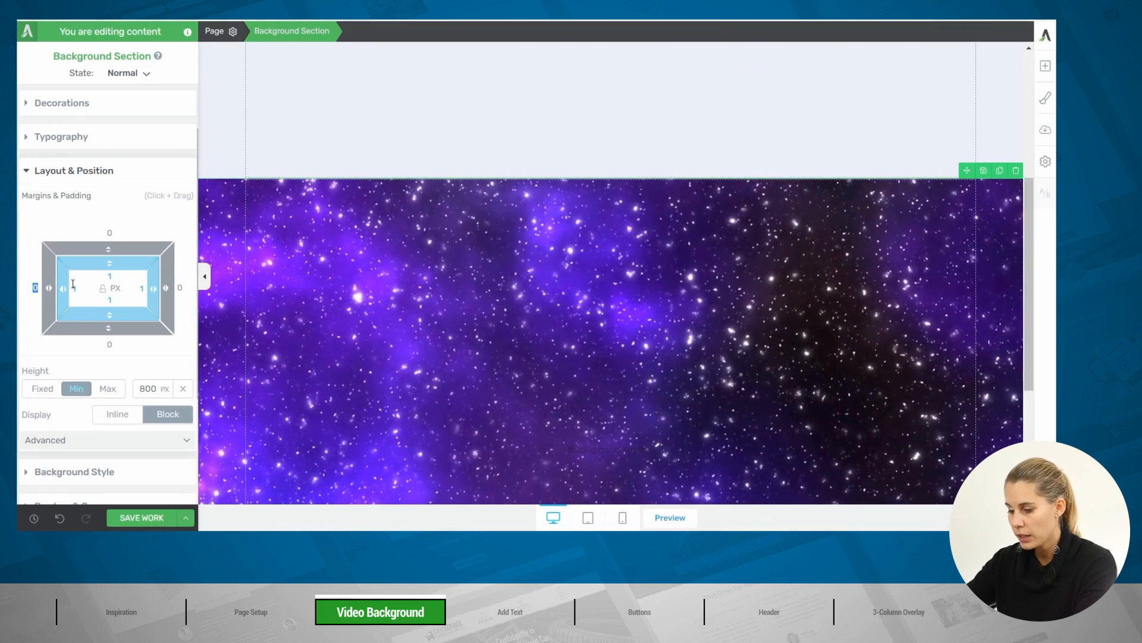
type("3")
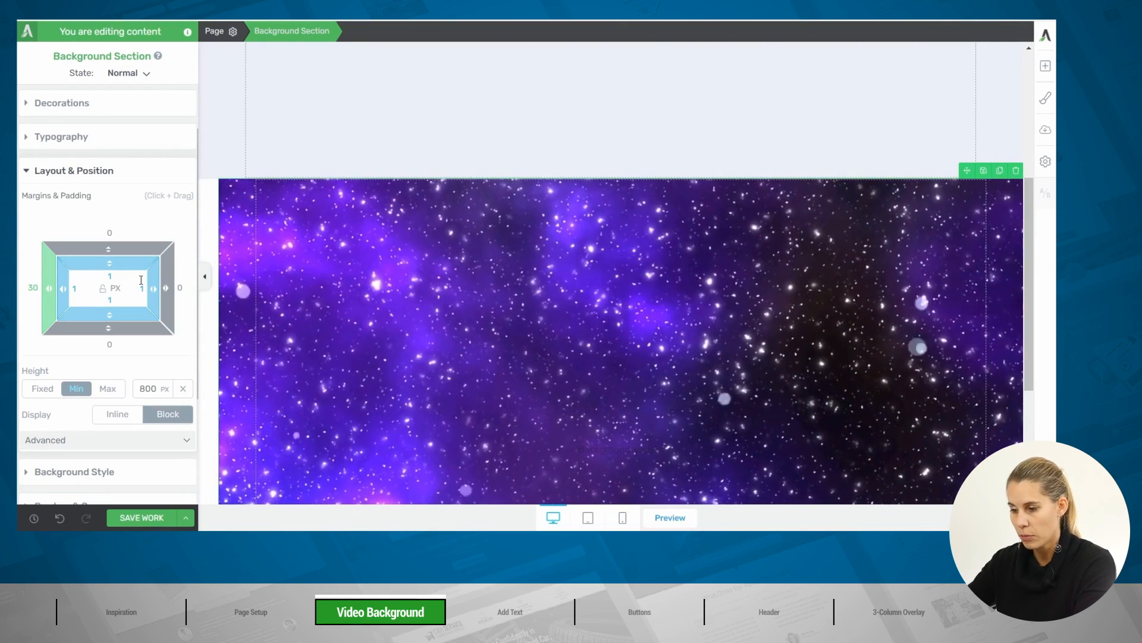
type("3")
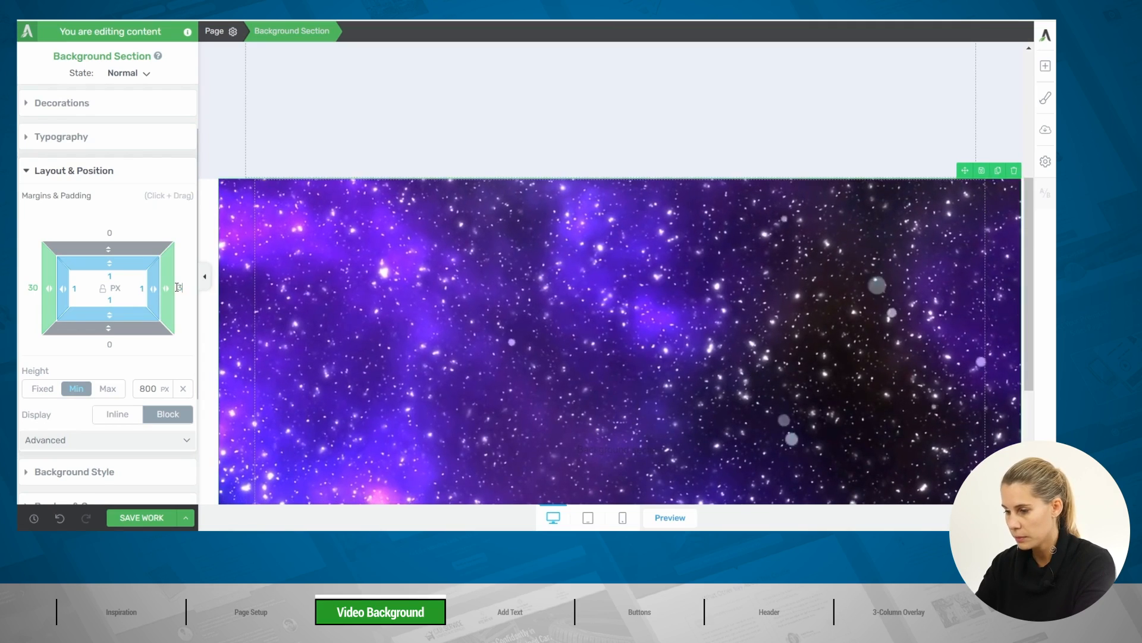
scroll(113, 333, "down", 3)
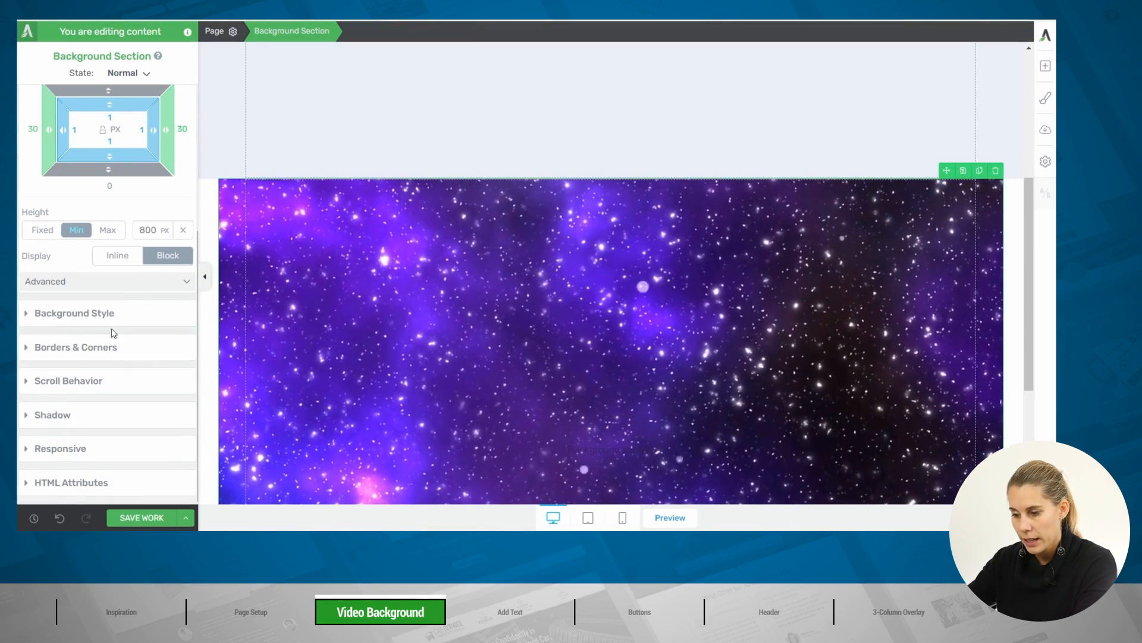
Round the video section's top-left and top-right corners with a 40 px radius.
left_click(76, 347)
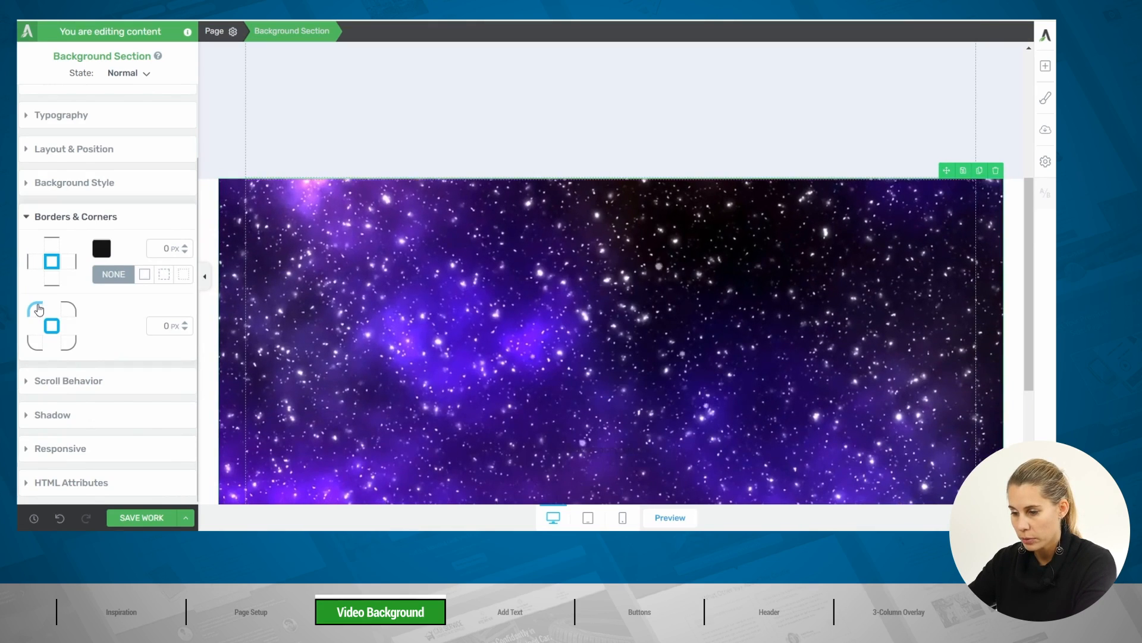
left_click(38, 309)
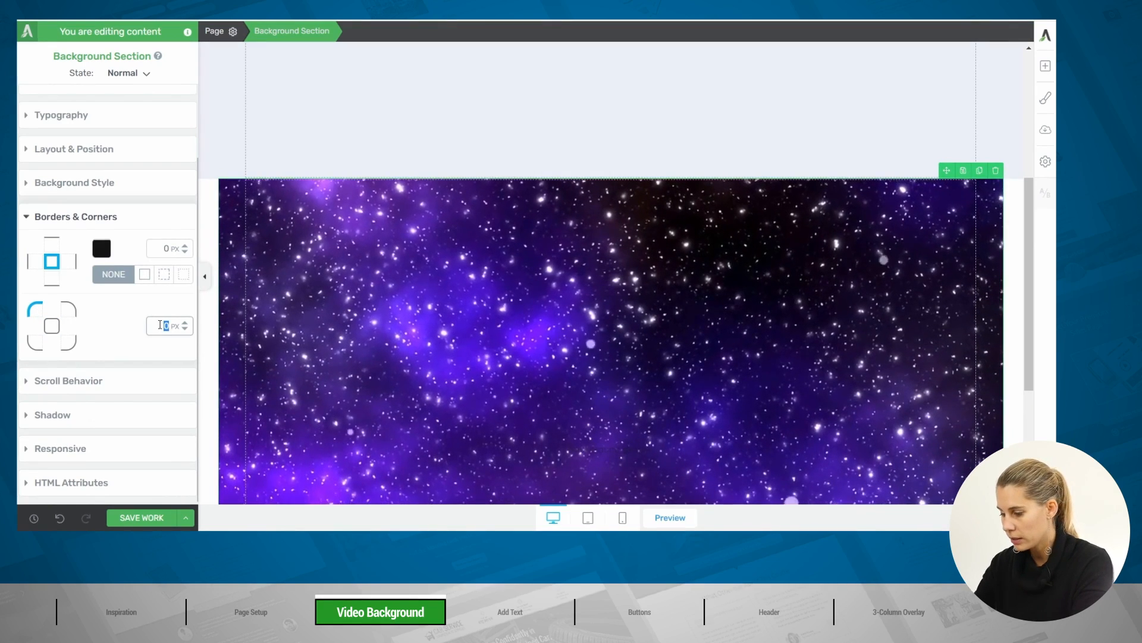
left_click(68, 308)
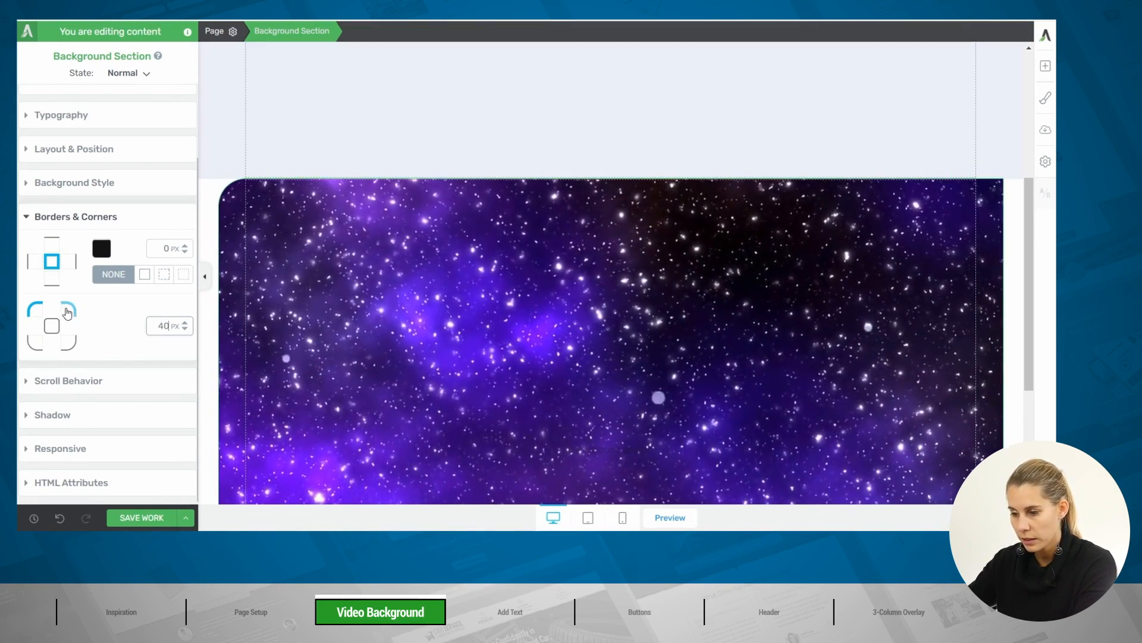
double_click(161, 325)
type("40")
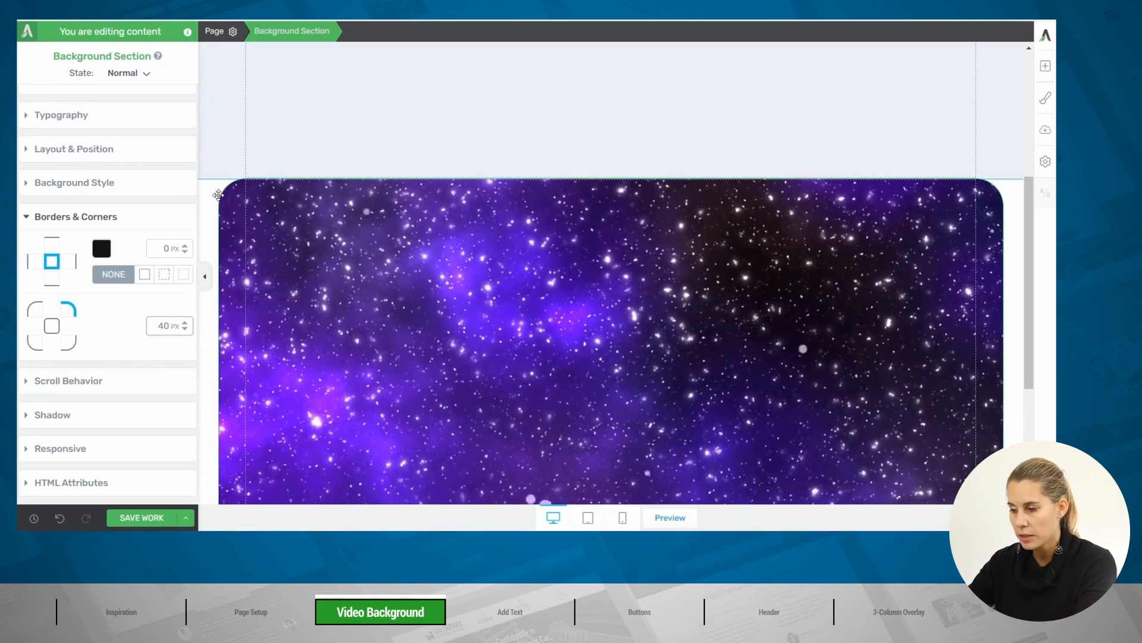
Set the video section's top margin to -560 px so it overlaps the pale section above.
scroll(268, 250, "up", 2)
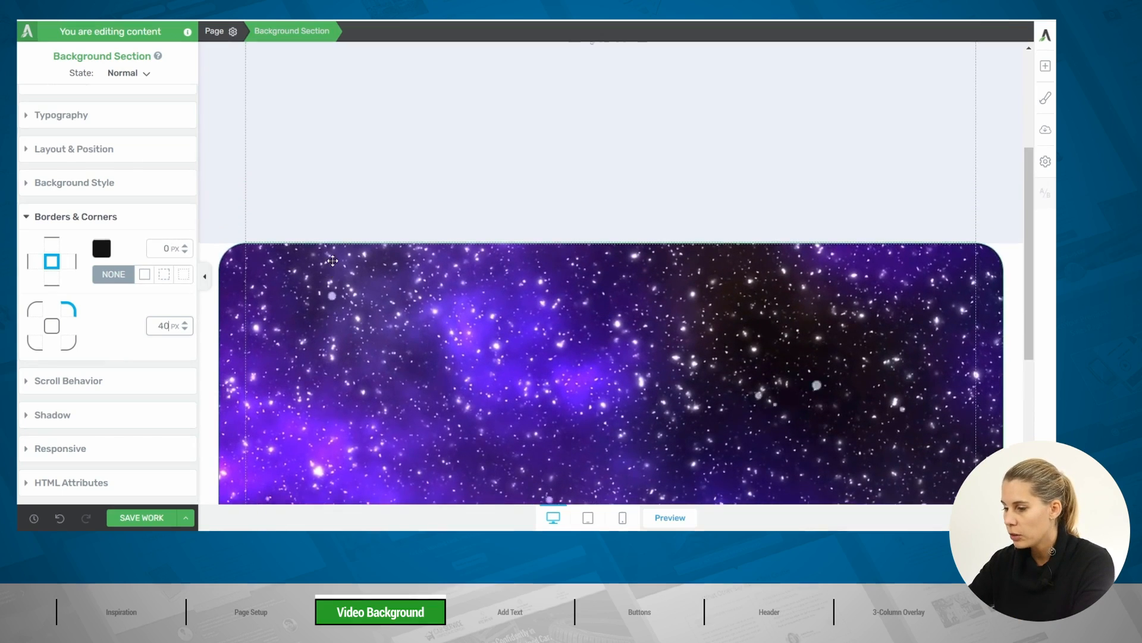
scroll(315, 253, "down", 1)
left_click(62, 149)
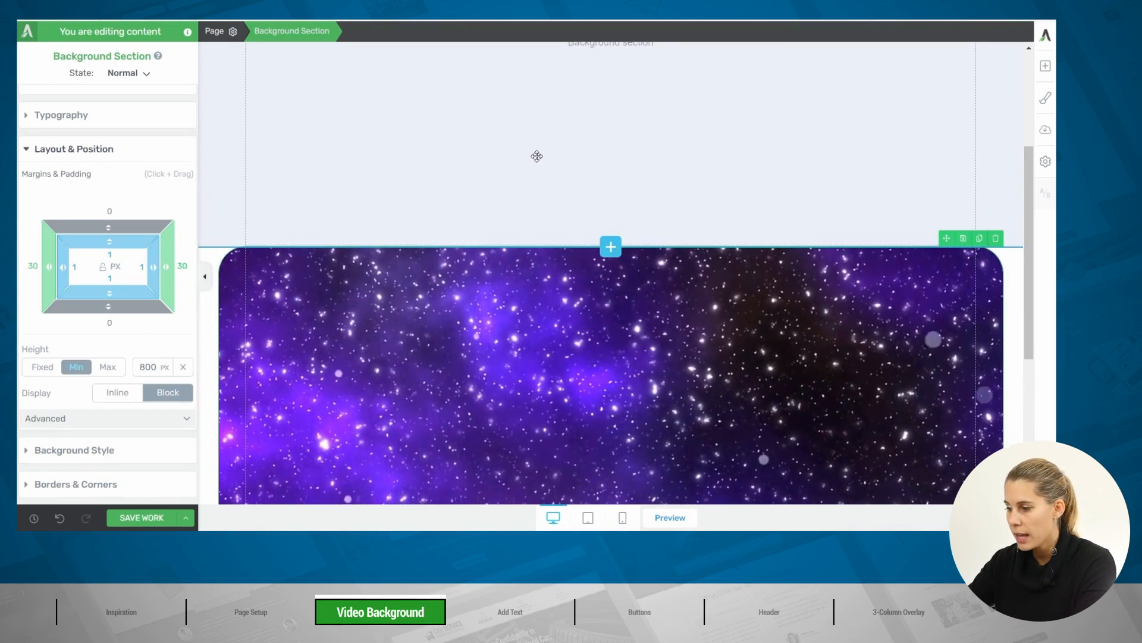
scroll(542, 71, "up", 3)
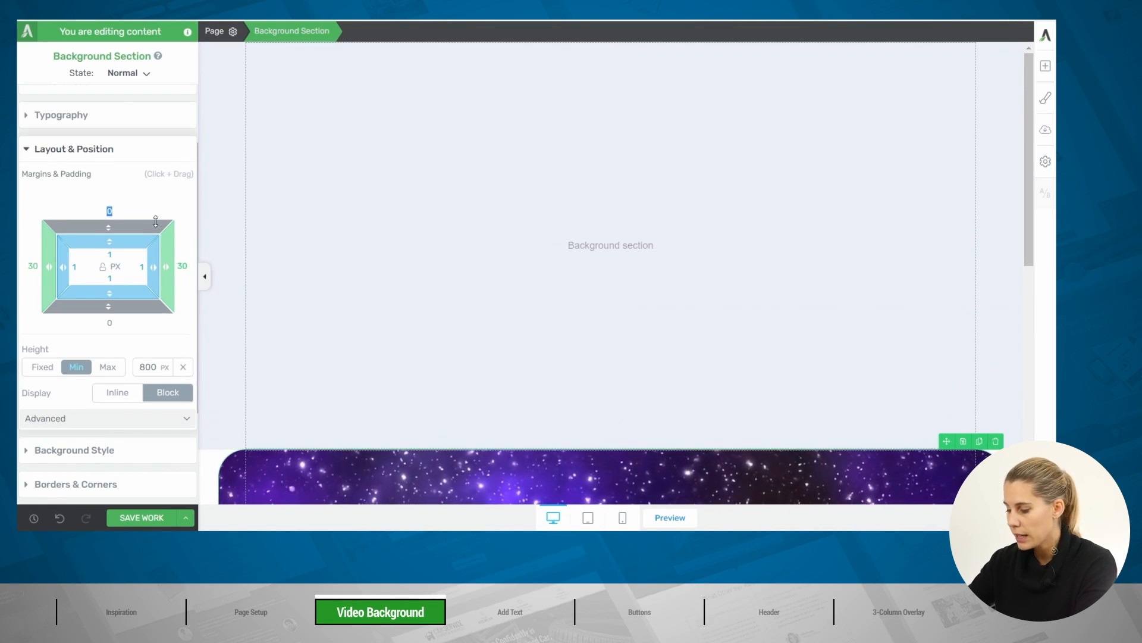
type("-")
type("56")
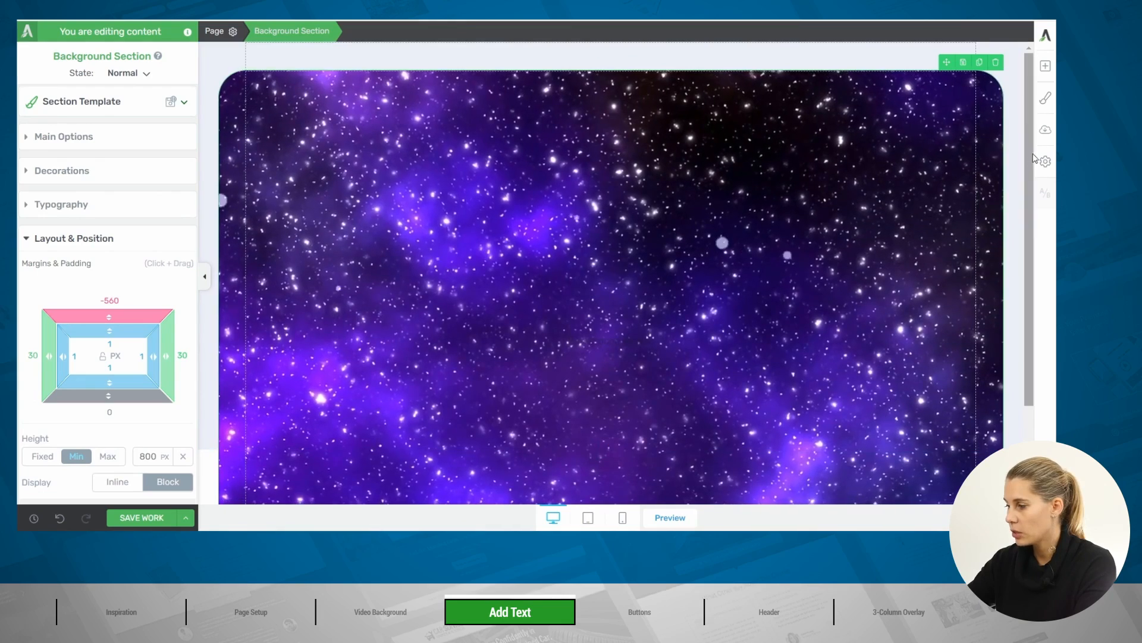
Open the typography editor for the whole landing page.
left_click(212, 32)
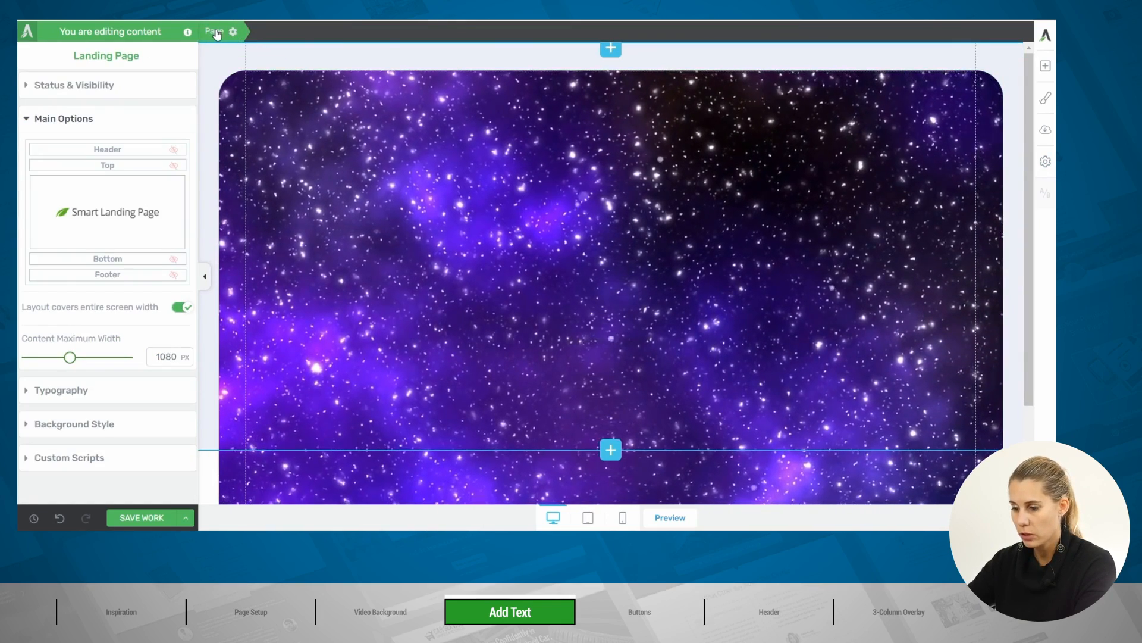
left_click(59, 392)
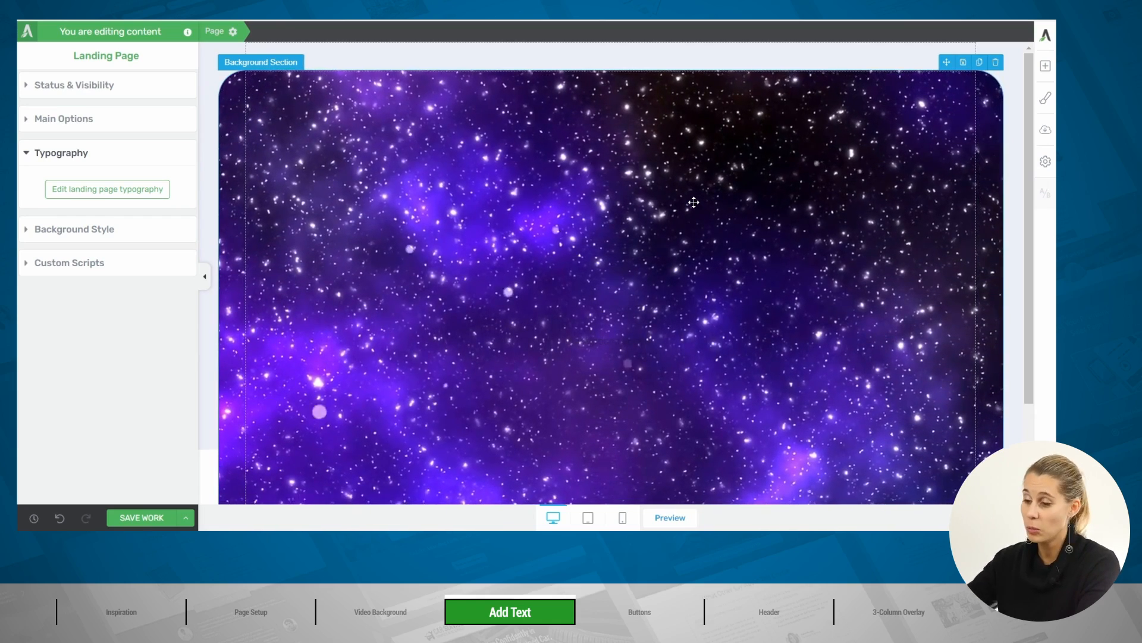
left_click(119, 190)
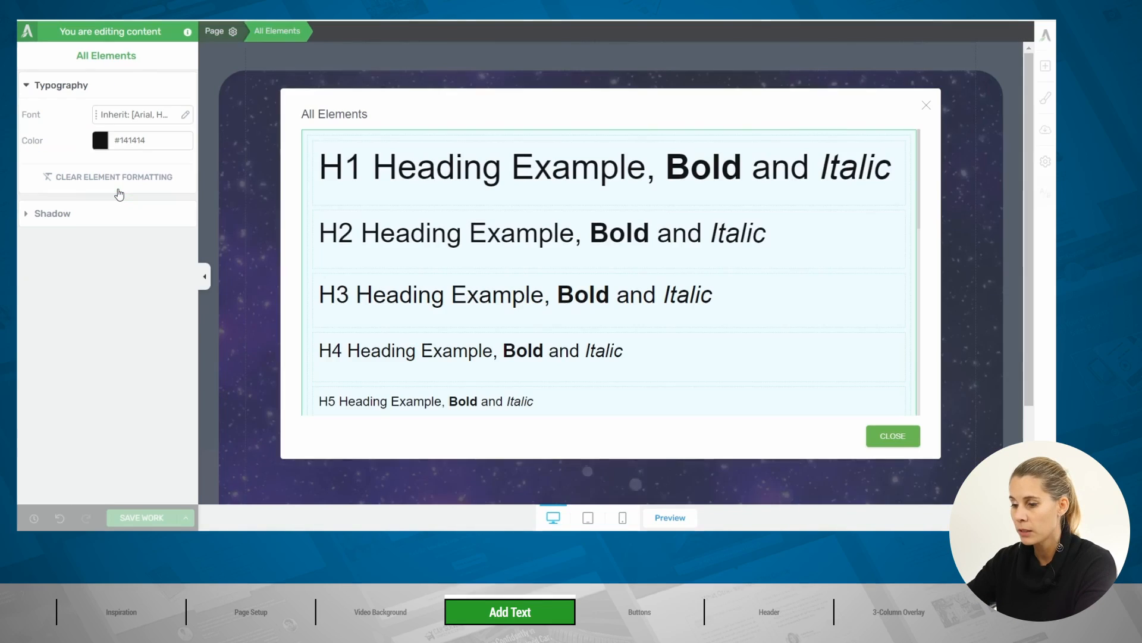
Set the font of all headings to the web-safe font Times New Roman, Times, serif.
left_click(415, 163)
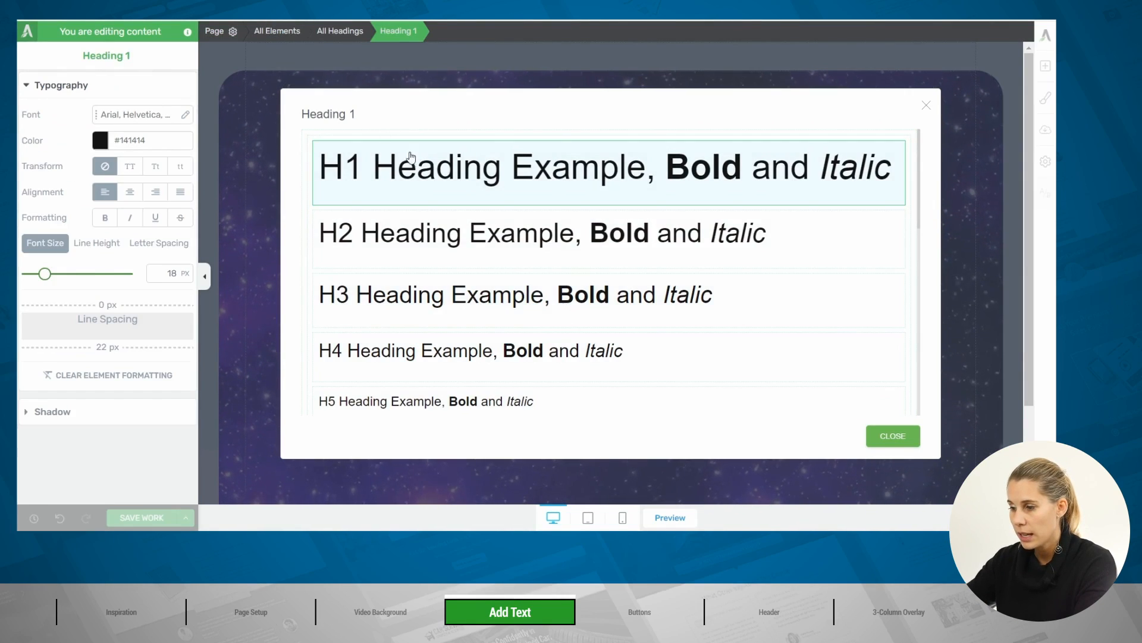
left_click(333, 31)
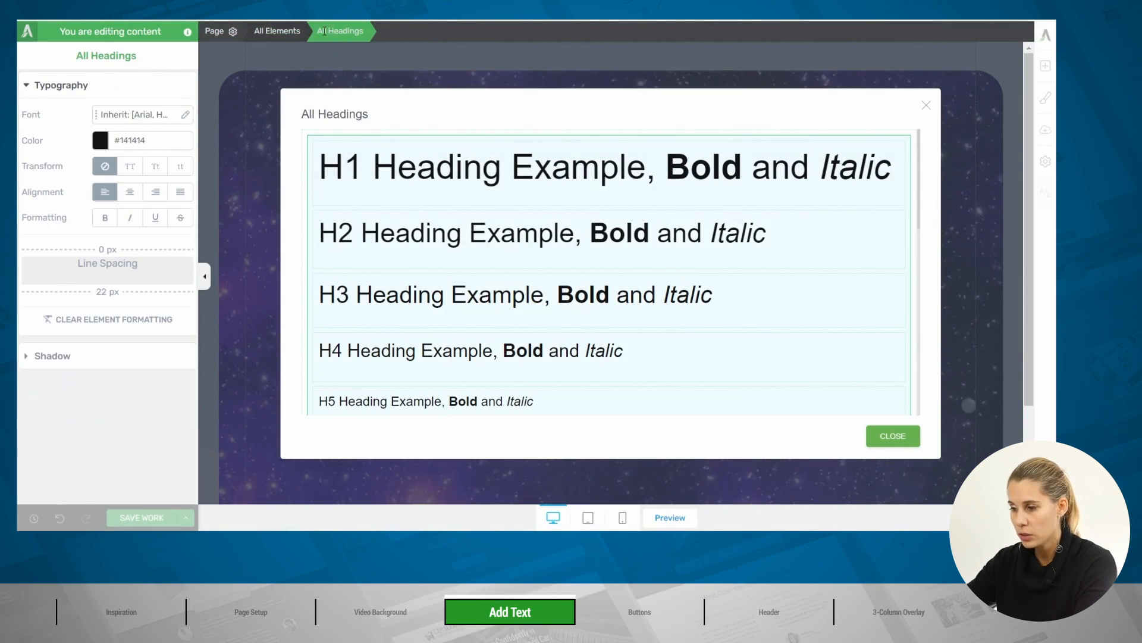
left_click(128, 115)
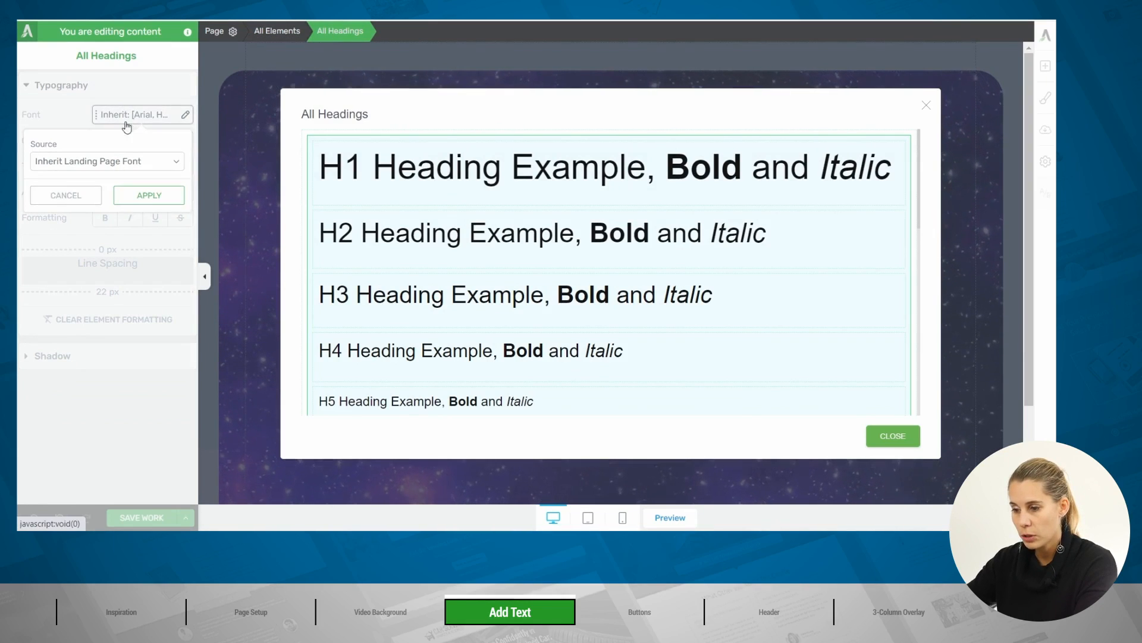
left_click(107, 161)
left_click(94, 176)
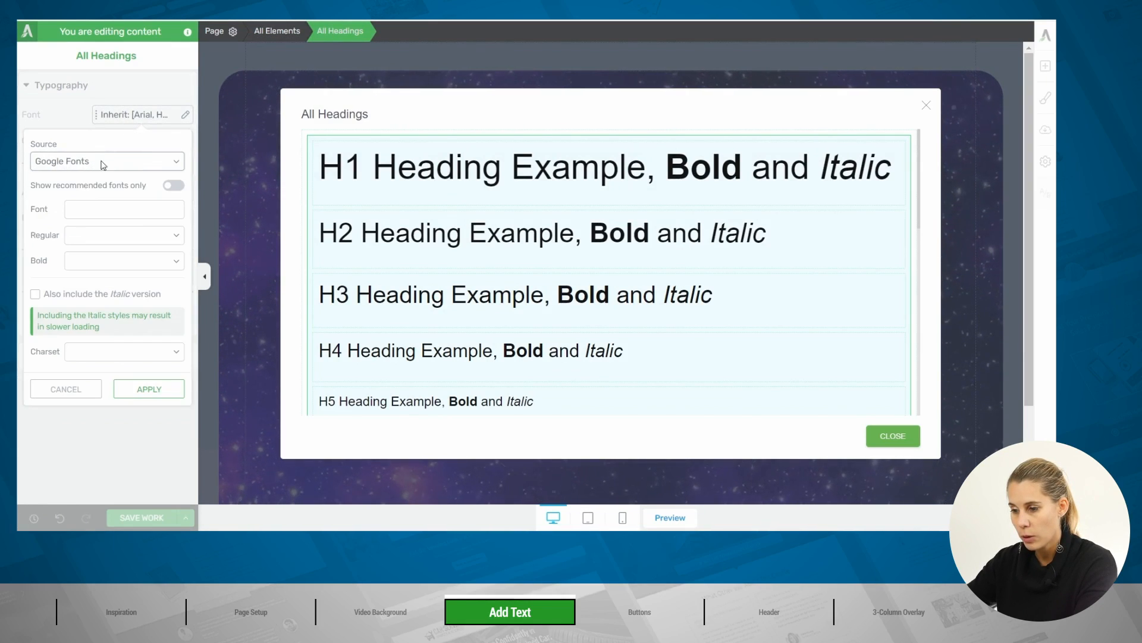
left_click(104, 161)
left_click(99, 186)
left_click(118, 200)
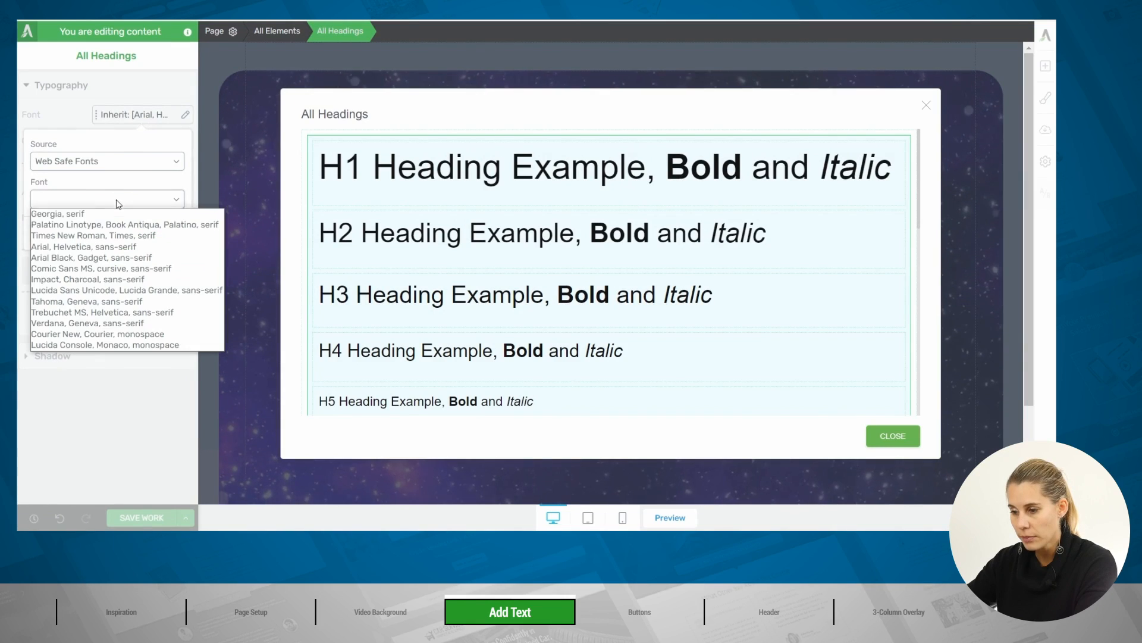
left_click(91, 236)
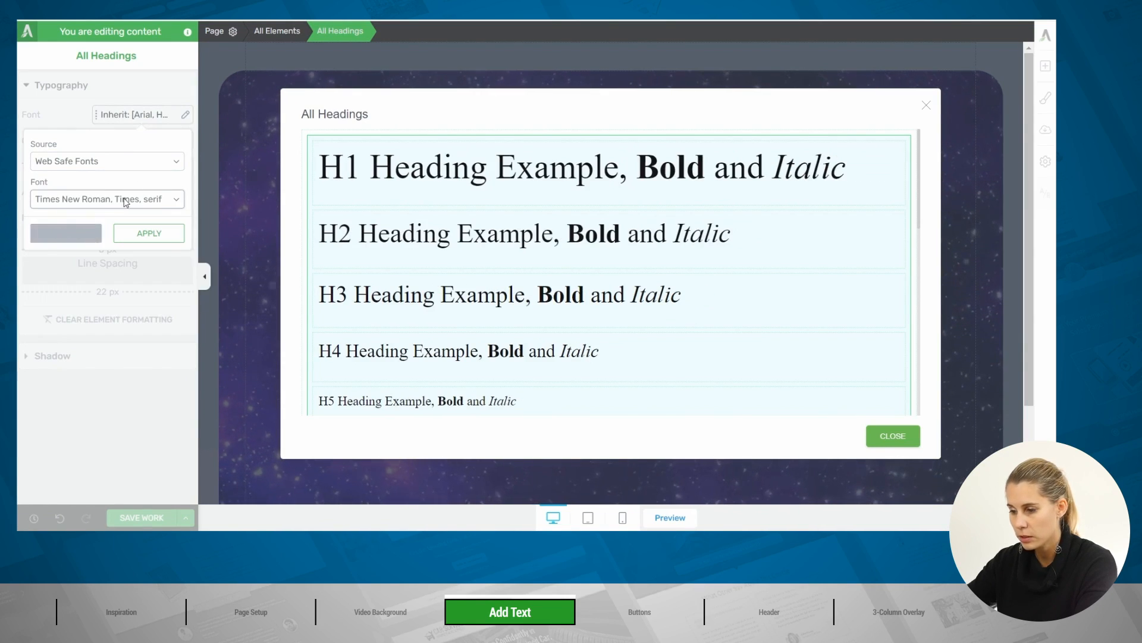
left_click(149, 234)
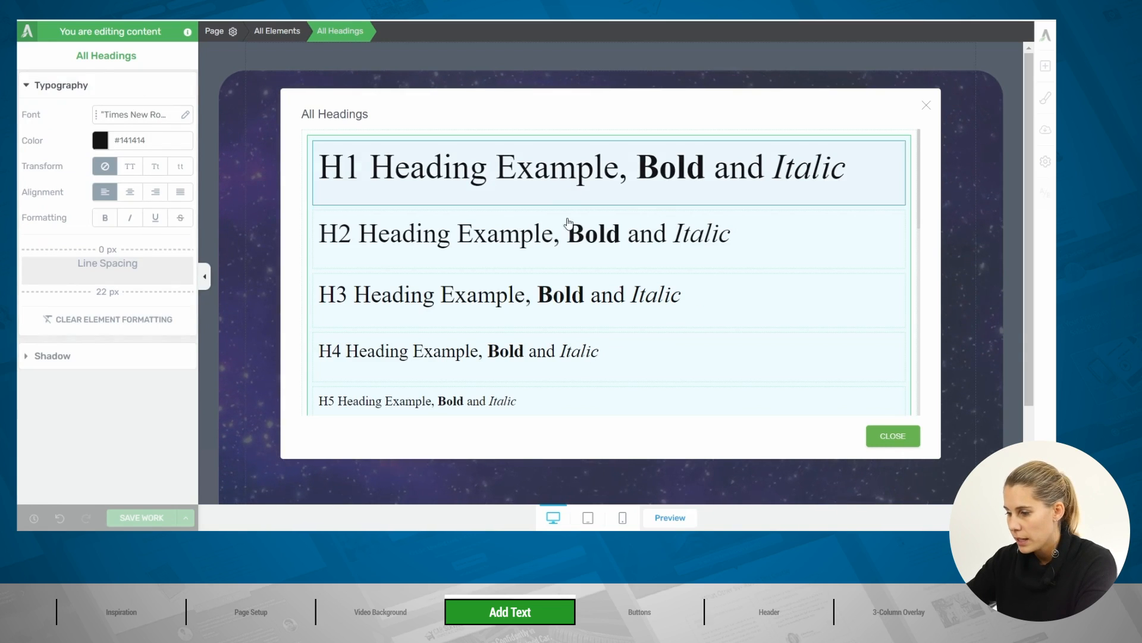
Apply the web-safe font Arial, Helvetica, sans-serif to the landing page's paragraph text.
scroll(539, 303, "down", 5)
left_click(484, 267)
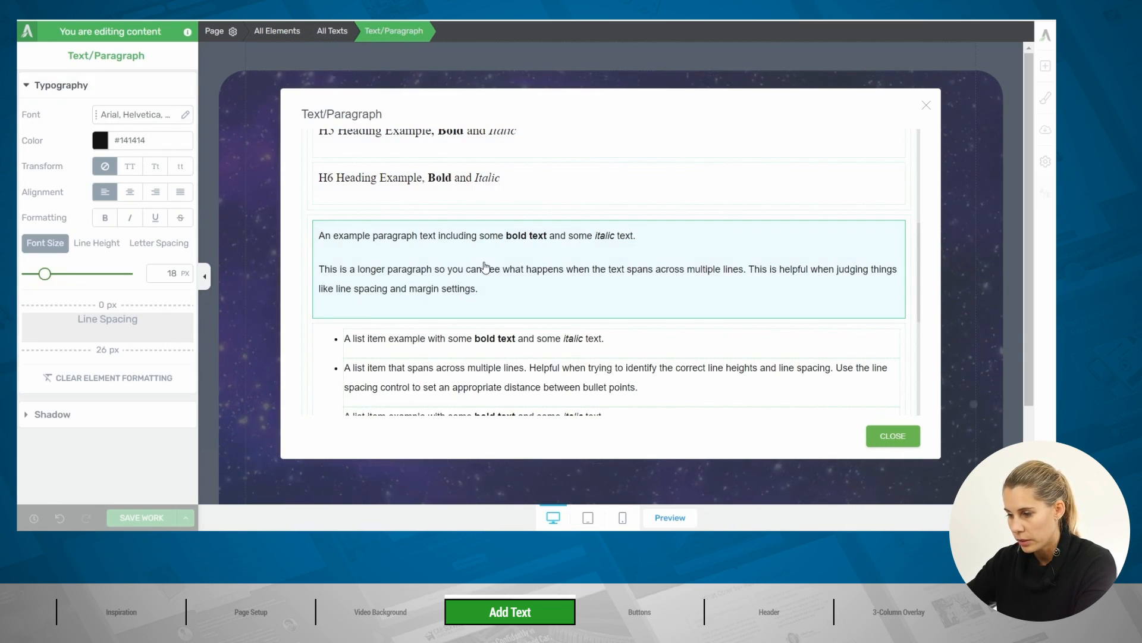
left_click(168, 122)
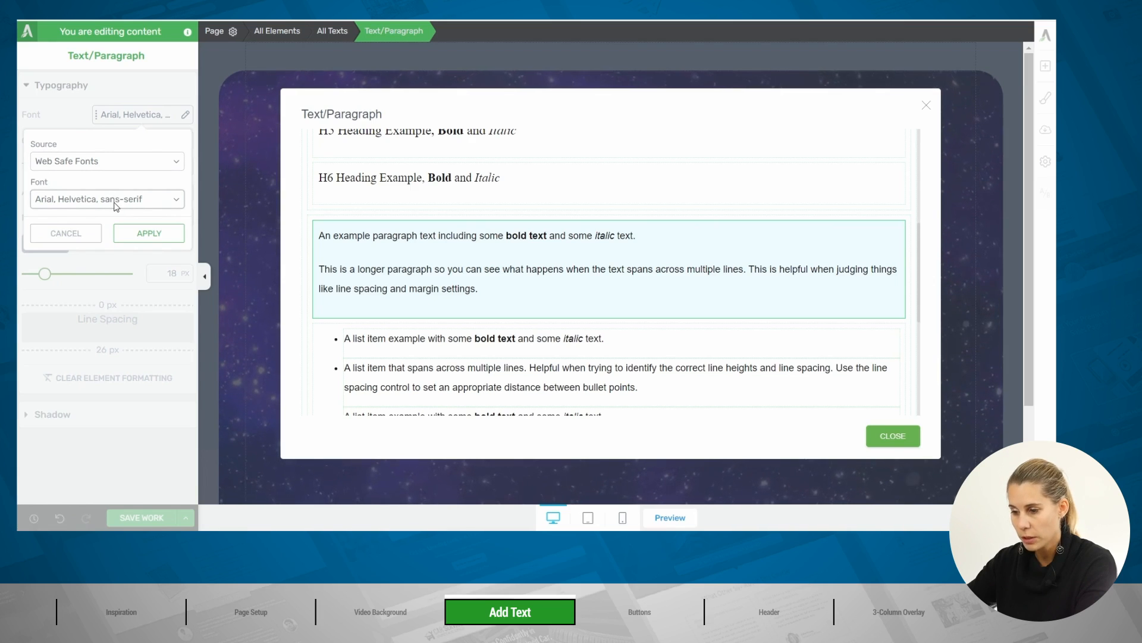
left_click(149, 234)
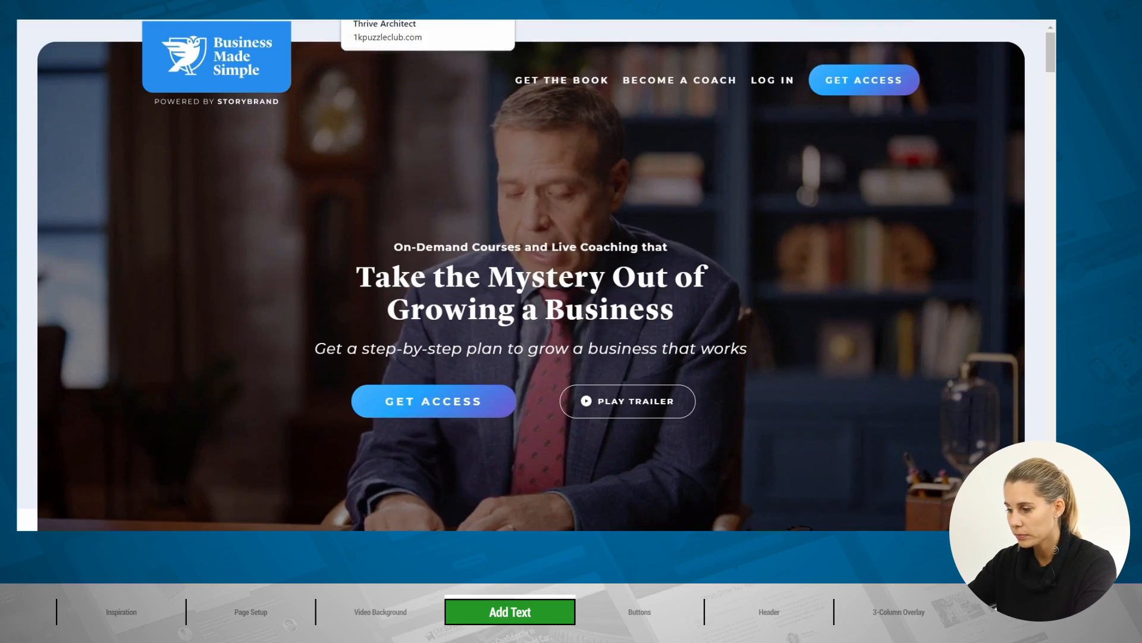
Return to the Thrive Architect page and add a text element inside the video background section.
left_click(387, 12)
left_click(1045, 67)
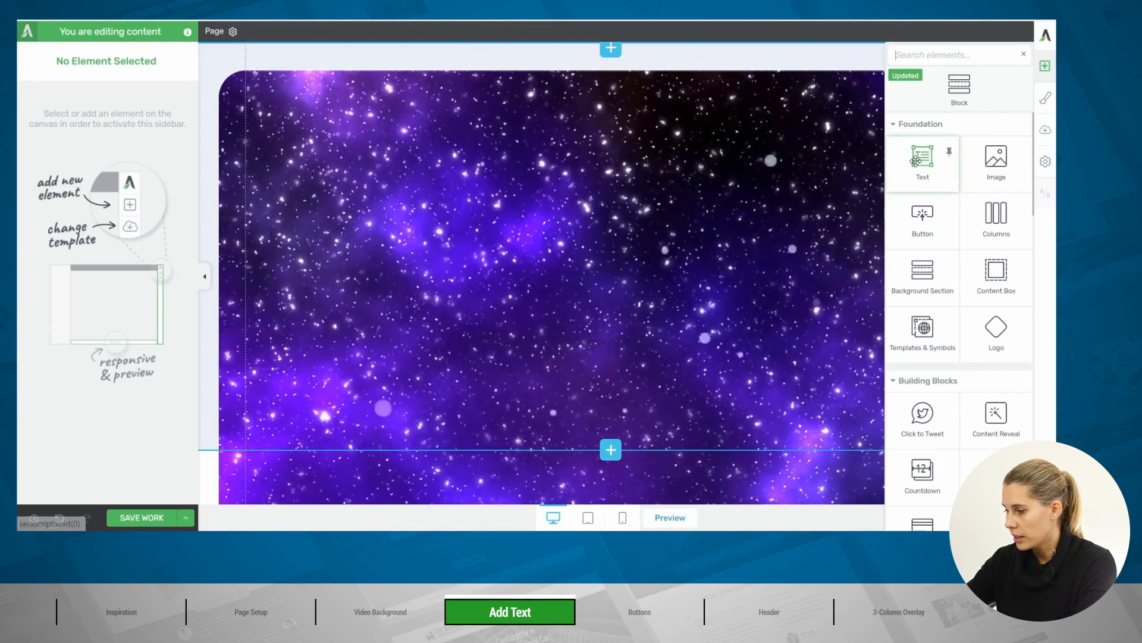
left_click_drag(922, 157, 604, 381)
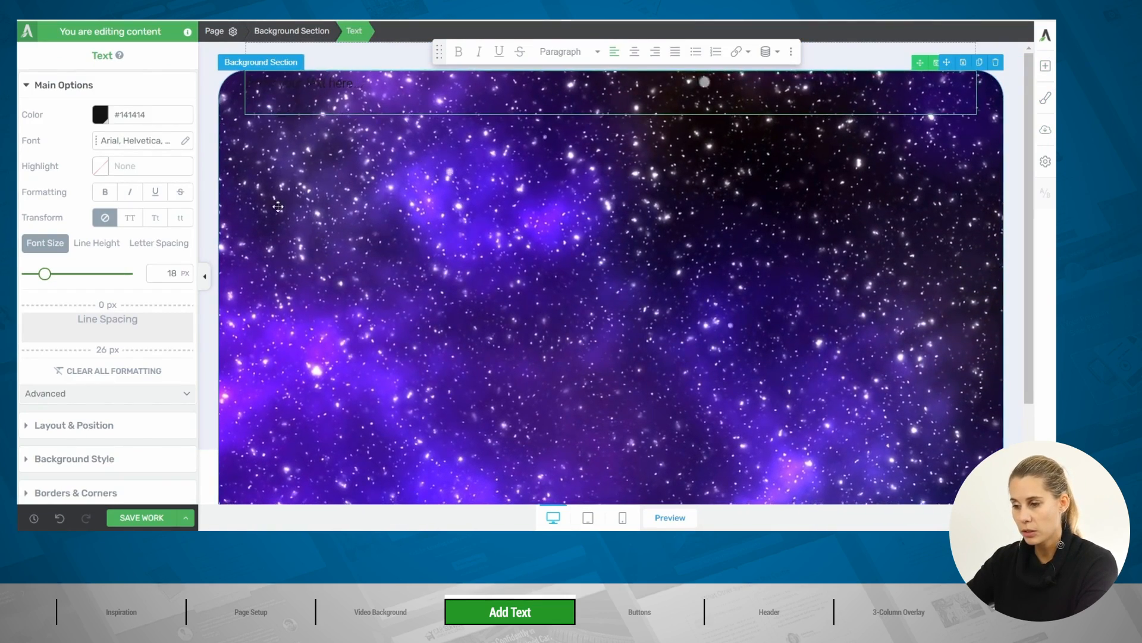
Set the video background section's text color to white, #ffffff.
left_click(316, 35)
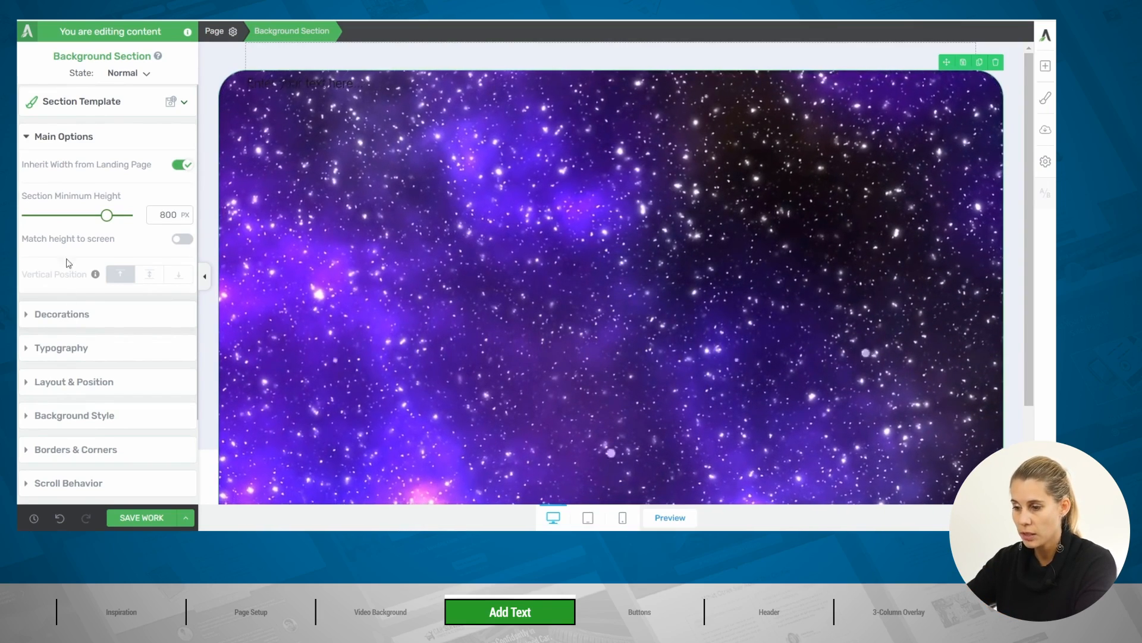
left_click(61, 348)
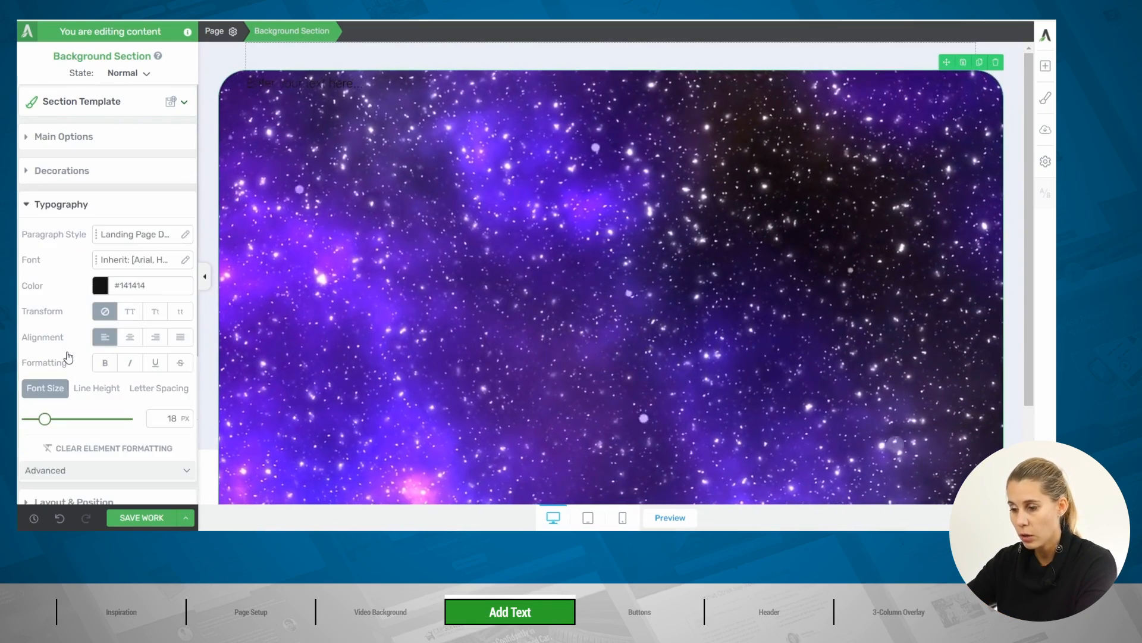
left_click(98, 287)
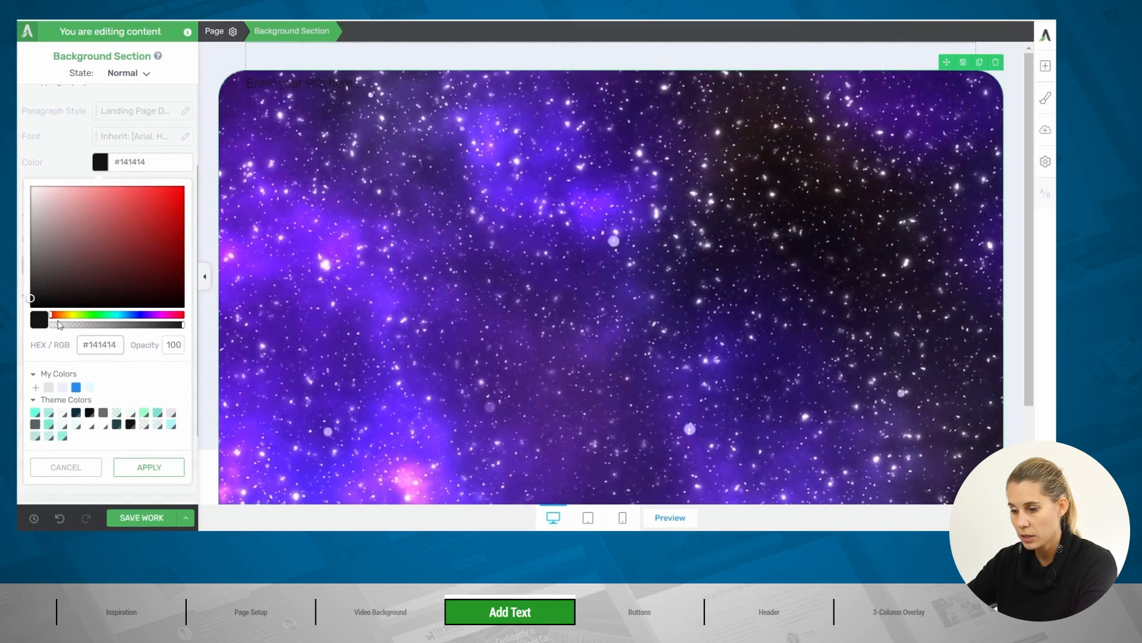
left_click_drag(32, 298, 31, 185)
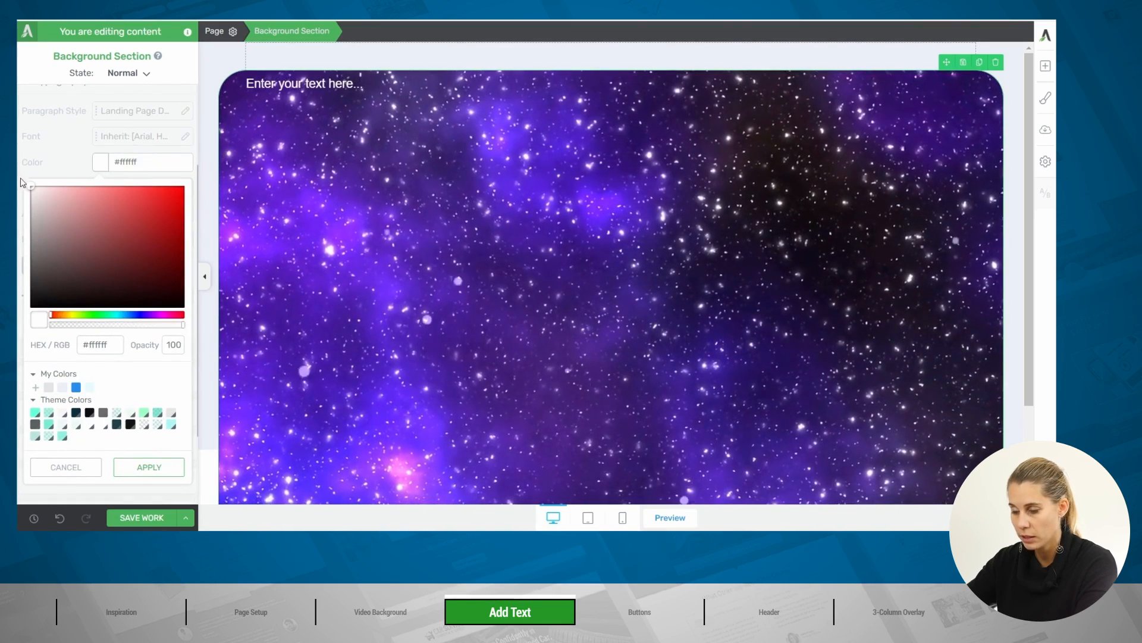
left_click(108, 346)
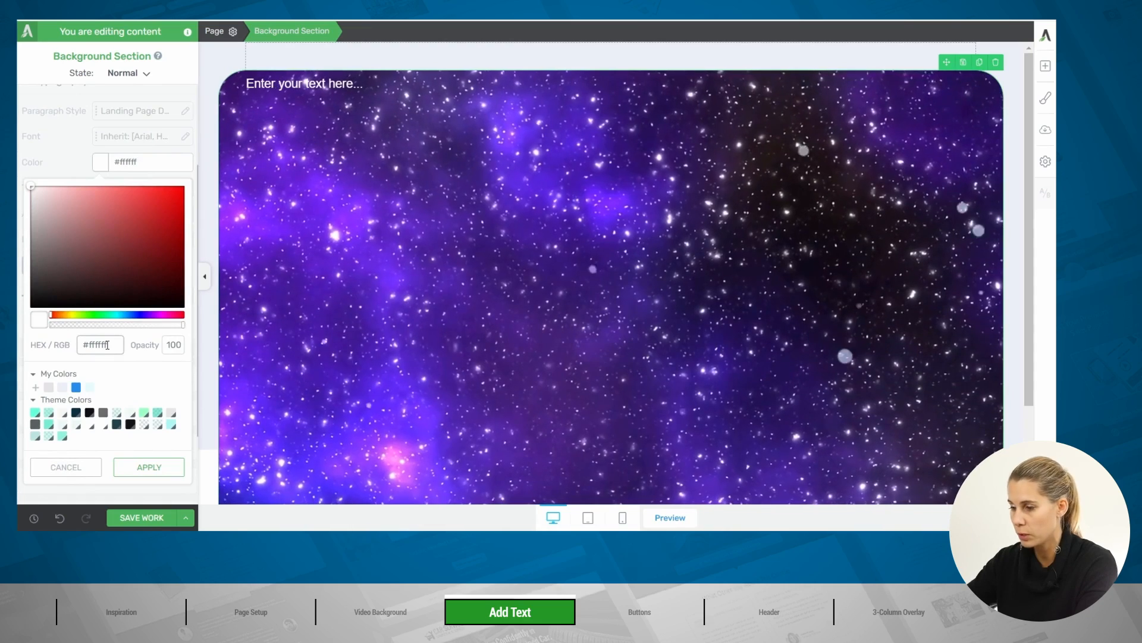
left_click(148, 467)
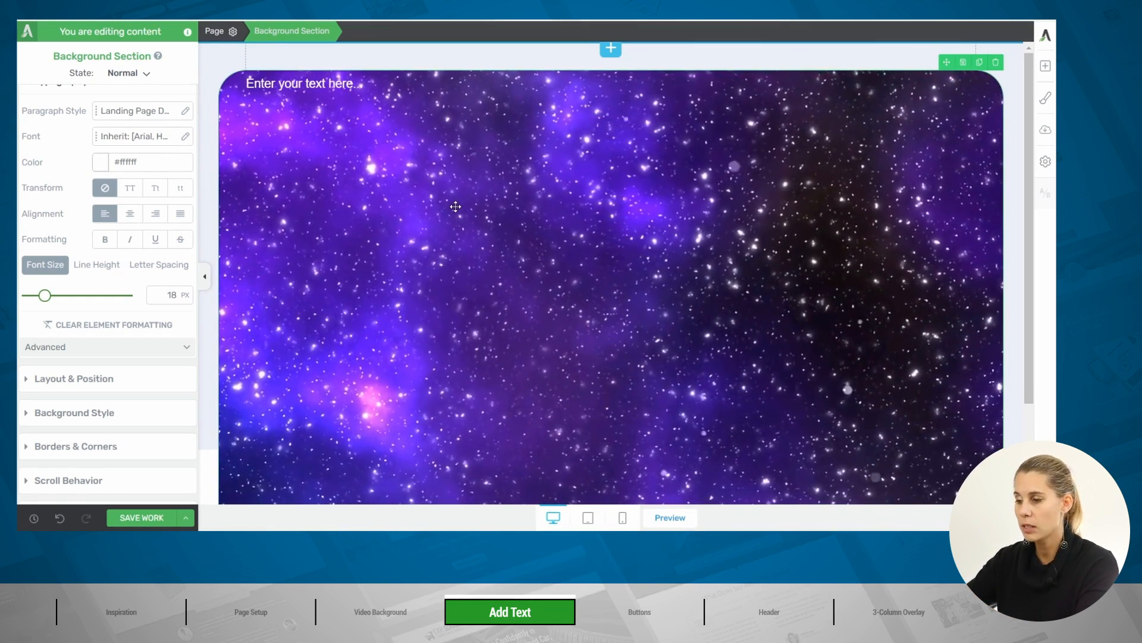
Add a second text element below the first one in the video section and format it as Heading 1.
left_click(1045, 65)
left_click_drag(920, 188, 379, 112)
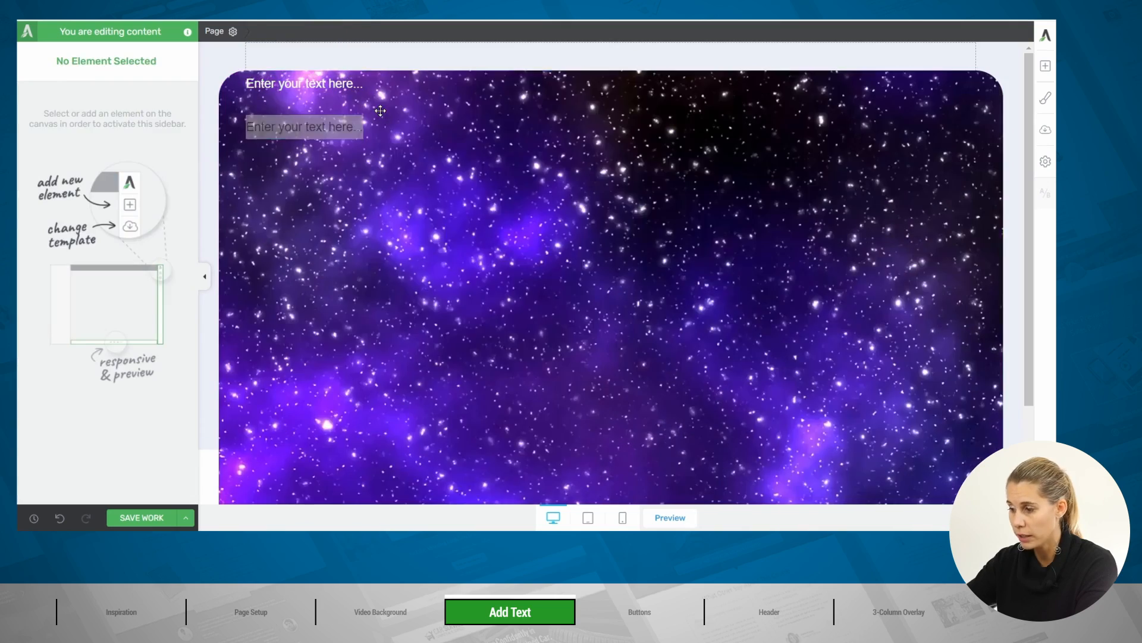
left_click(581, 55)
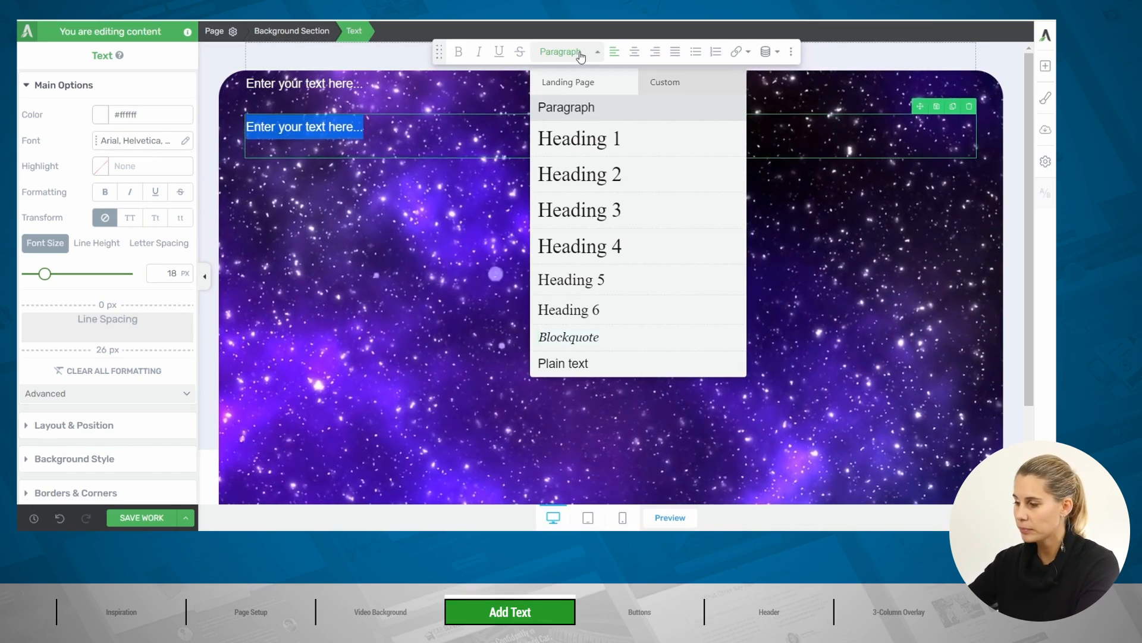
left_click(600, 139)
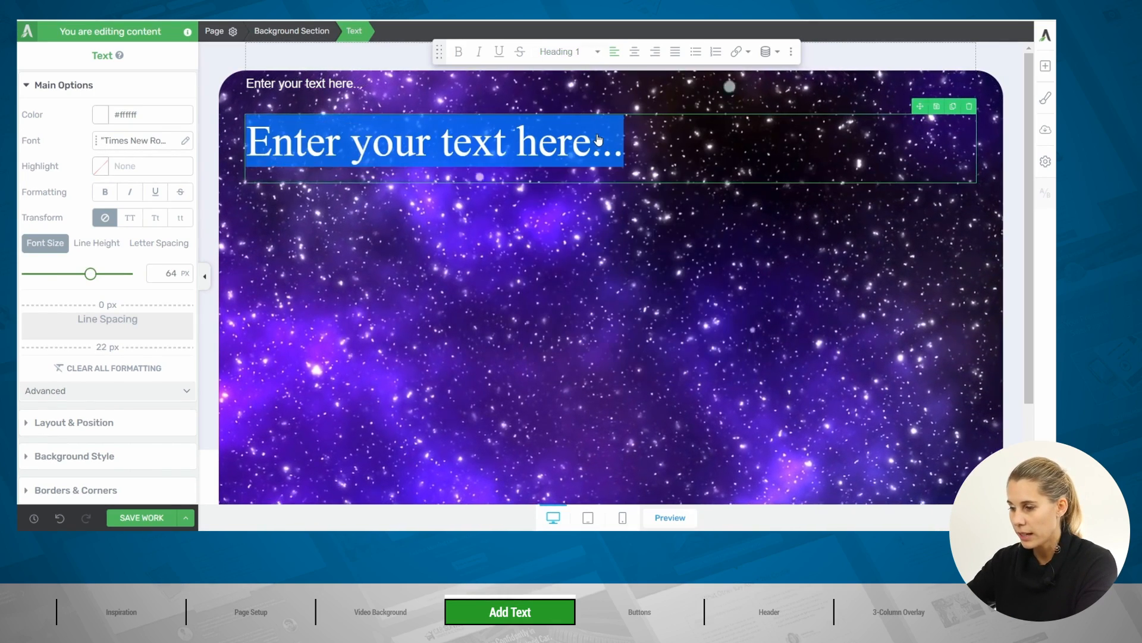
Center-align all text in the video background section.
left_click(576, 255)
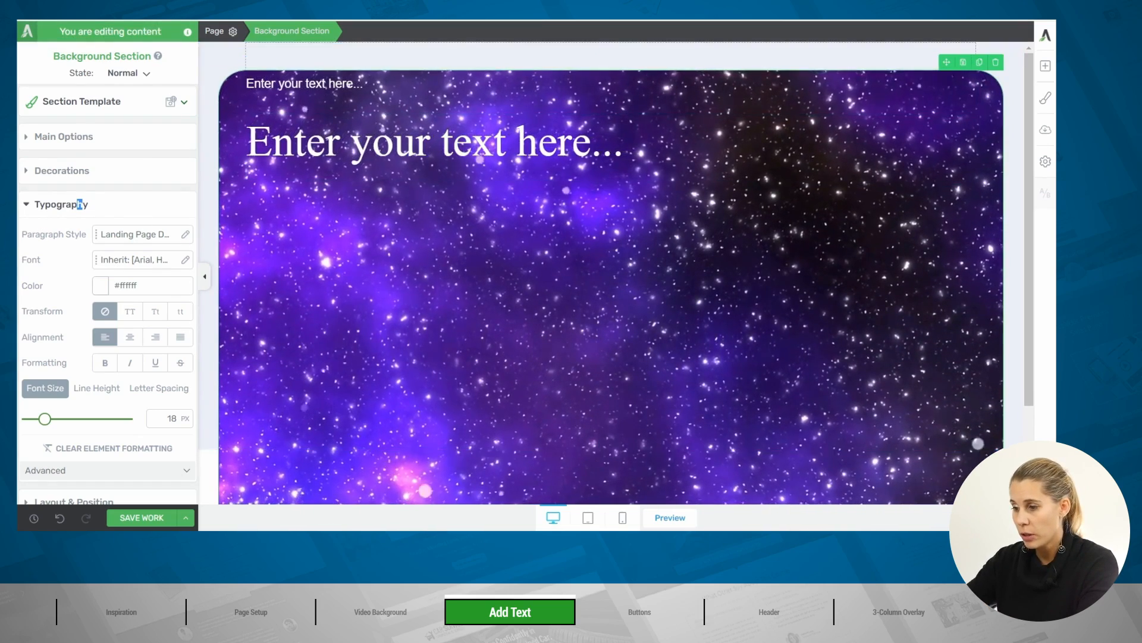
left_click(131, 337)
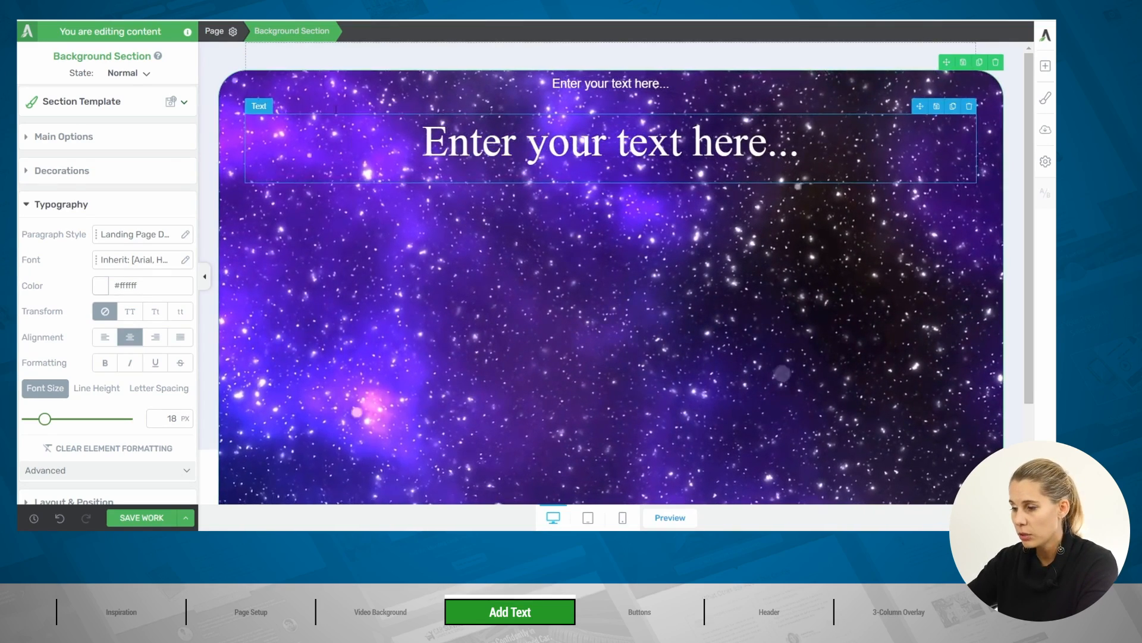
Add a solid black #000000 color layer with 25% opacity over the section's background video.
scroll(138, 280, "down", 3)
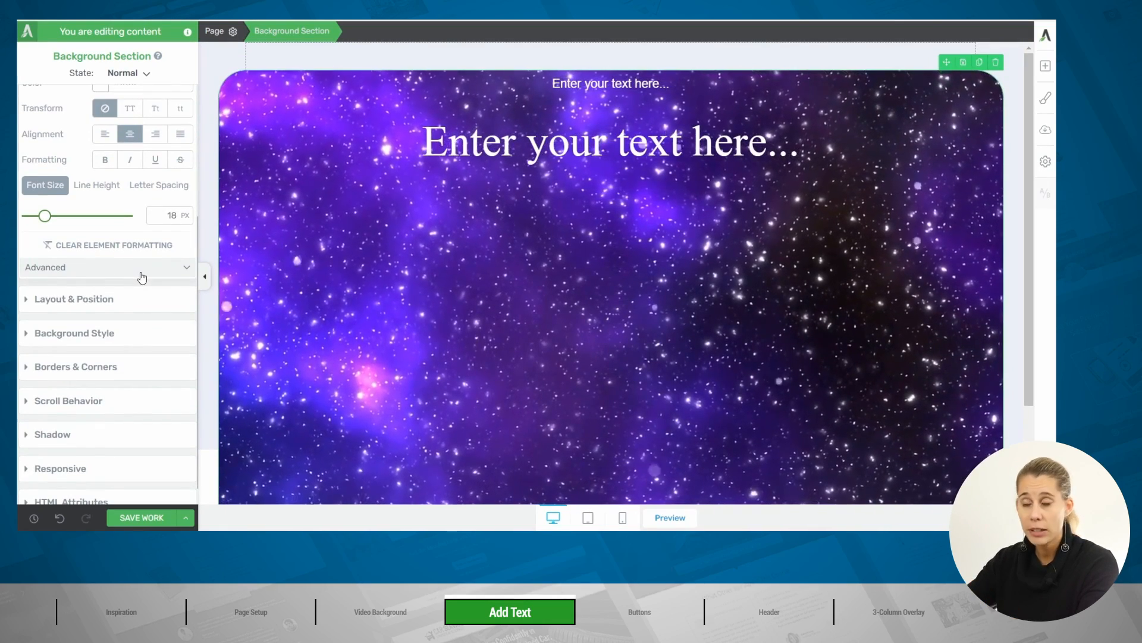
left_click(83, 337)
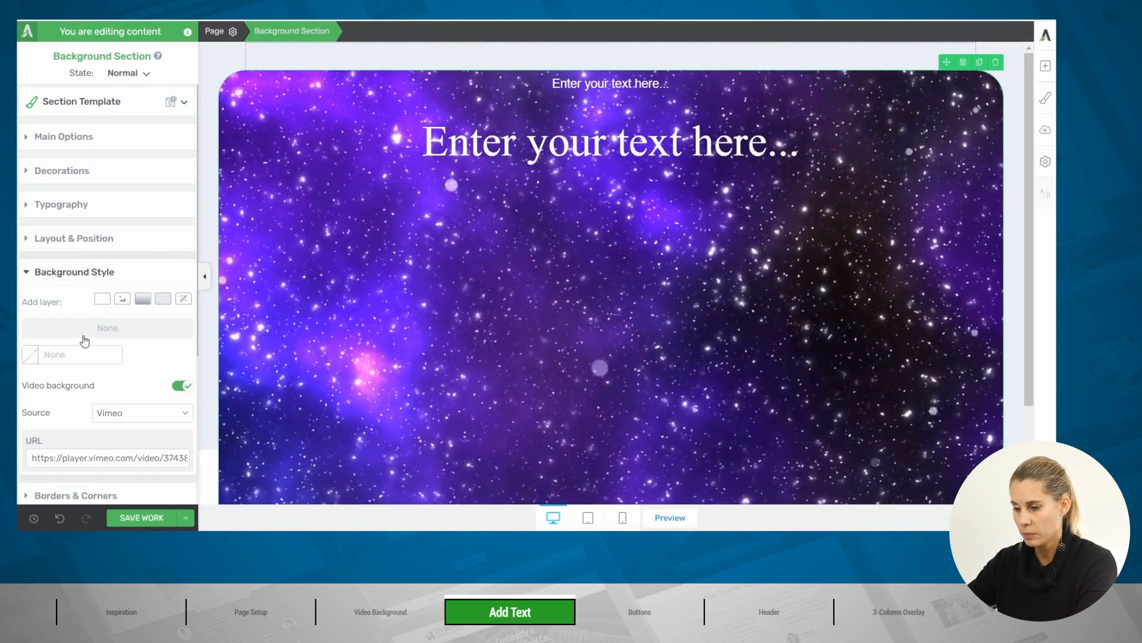
scroll(95, 273, "down", 1)
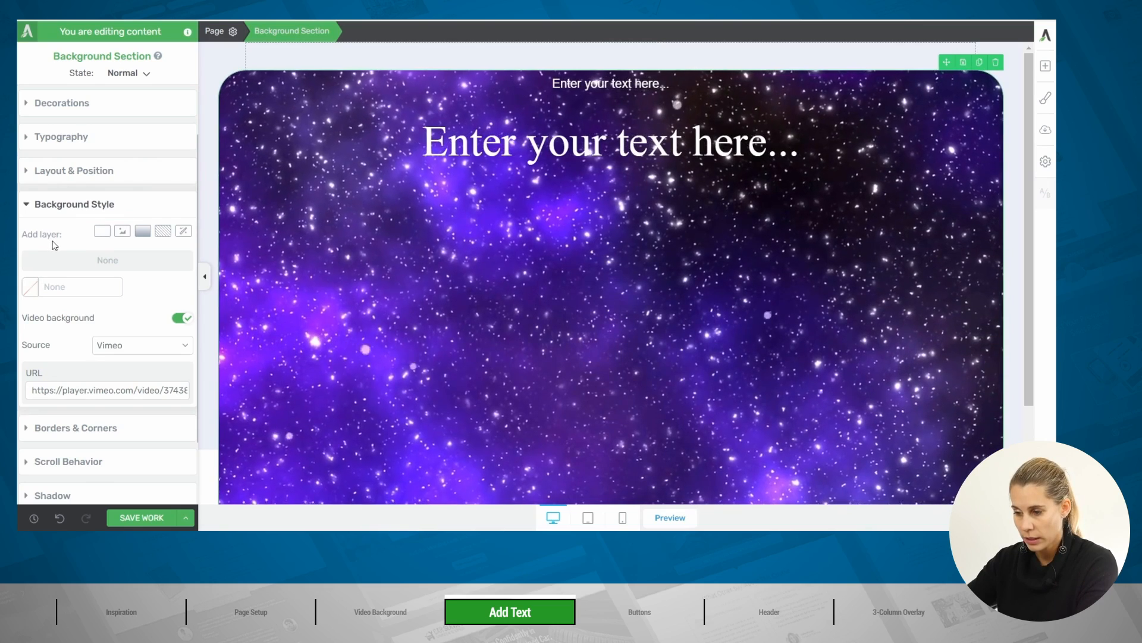
left_click(102, 233)
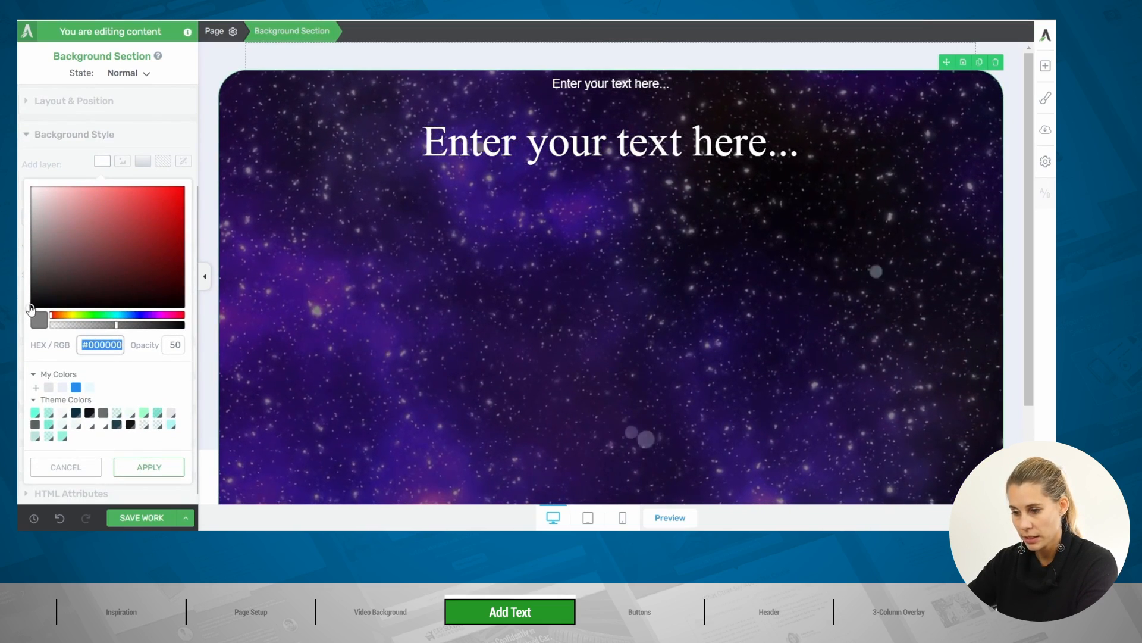
left_click_drag(31, 309, 24, 317)
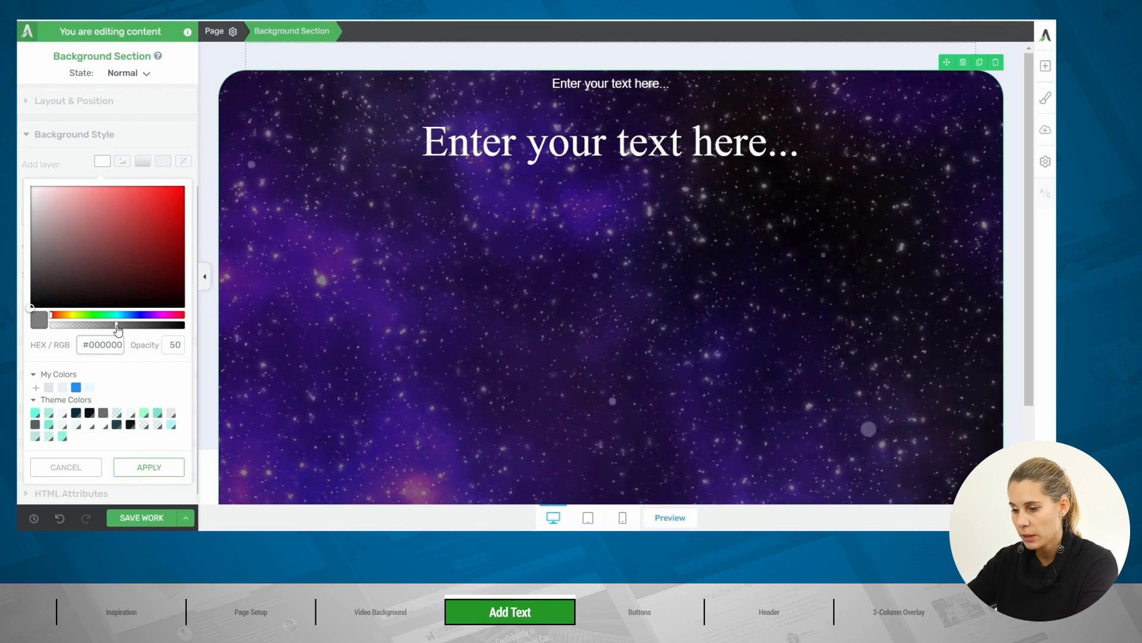
left_click_drag(116, 329, 83, 330)
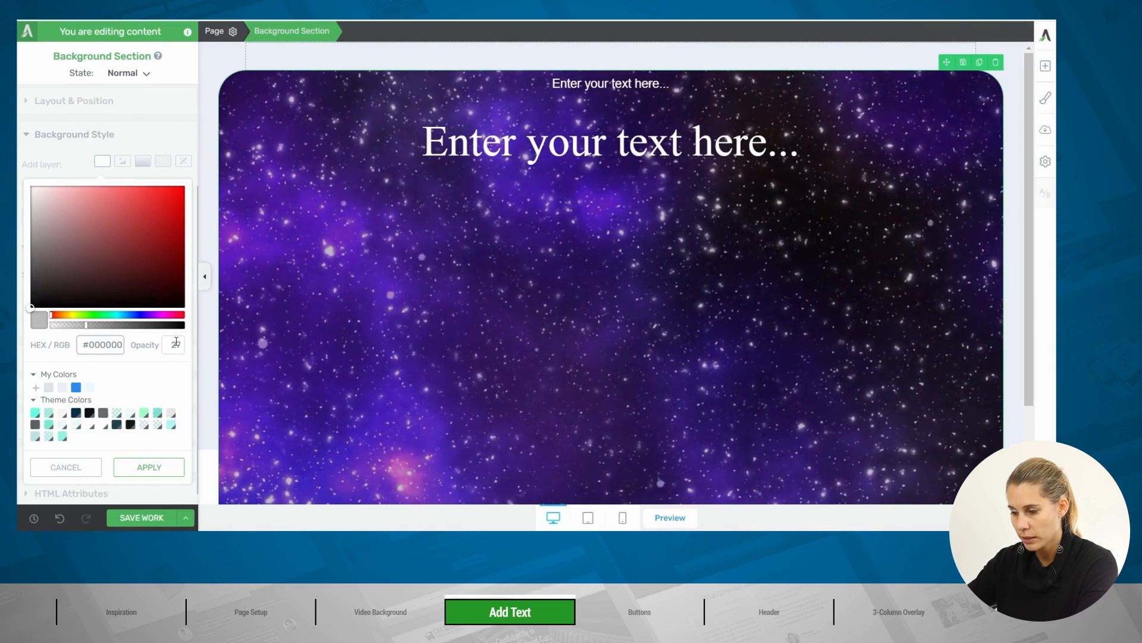
type("25")
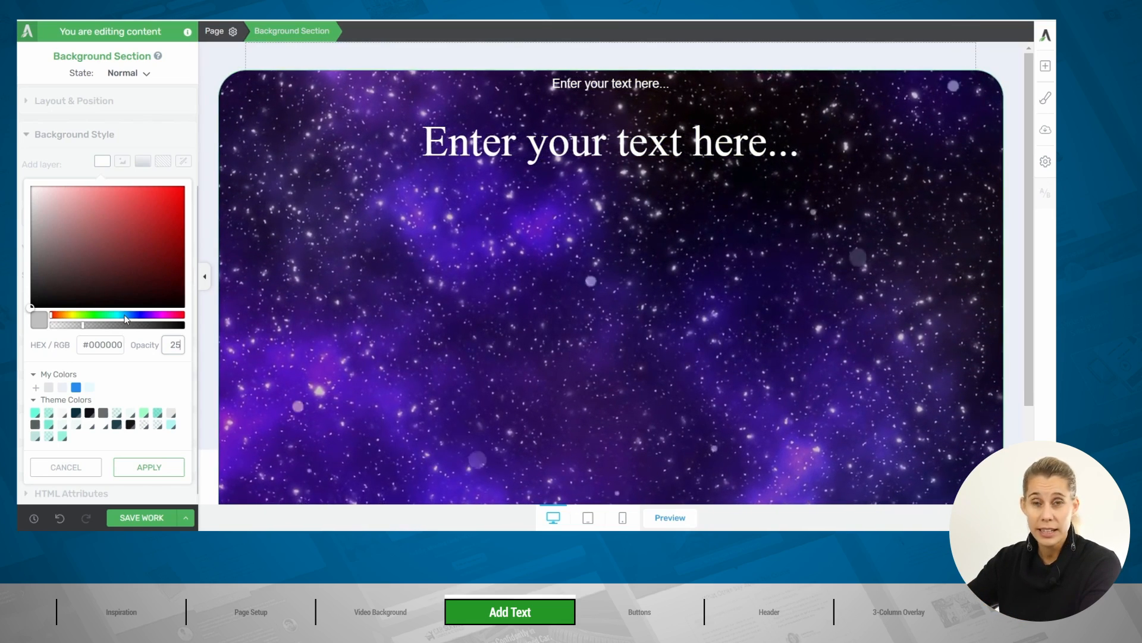
left_click(152, 468)
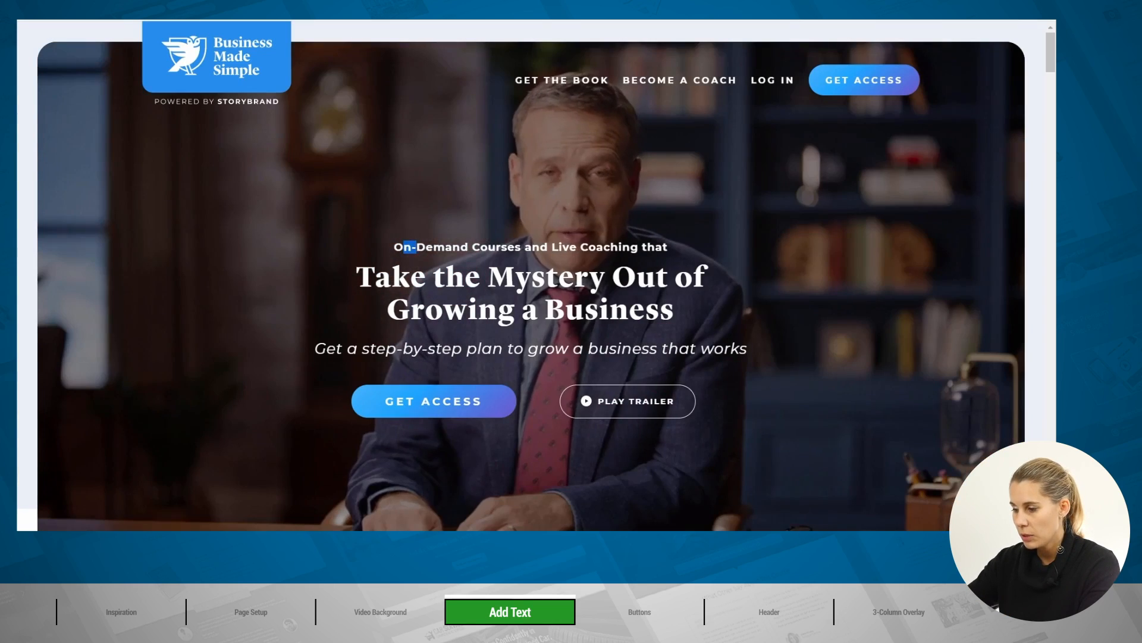
Add a third text element below the heading and fill all three with the reference page's hero pre-heading, headline and subheading wording.
left_click_drag(416, 247, 604, 246)
left_click(605, 248)
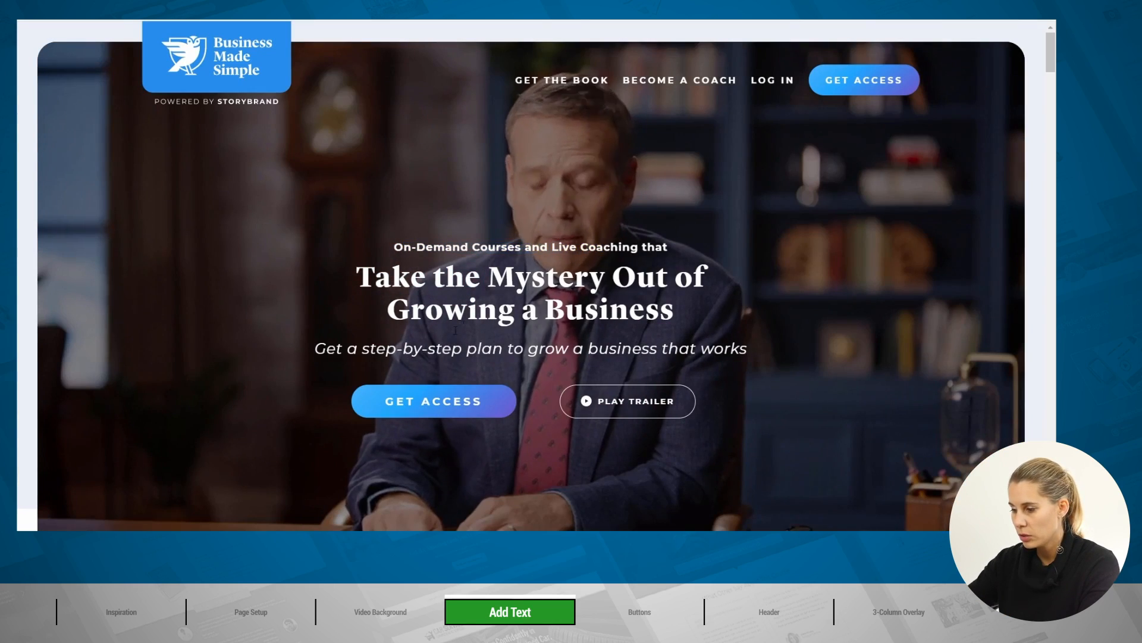
left_click_drag(397, 349, 569, 345)
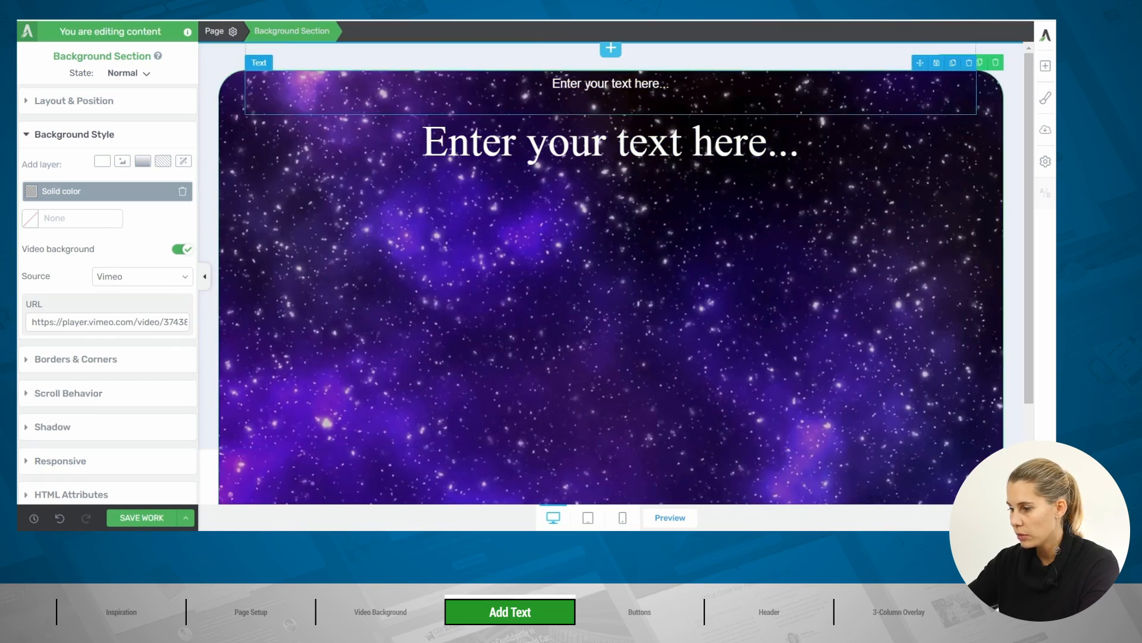
left_click(1049, 67)
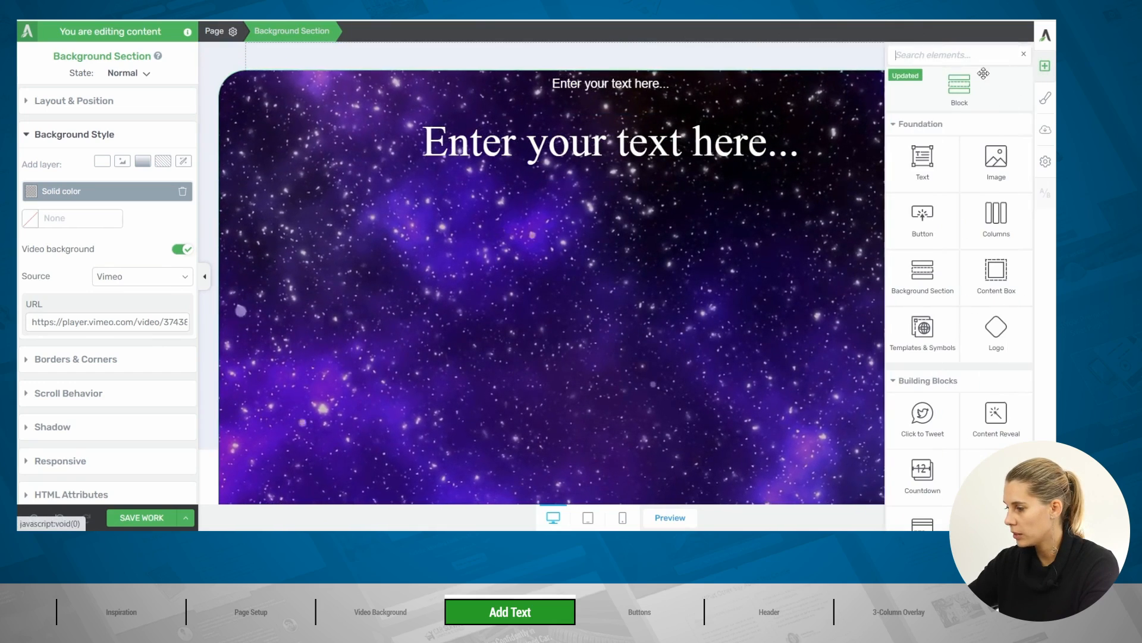
left_click_drag(925, 196, 619, 189)
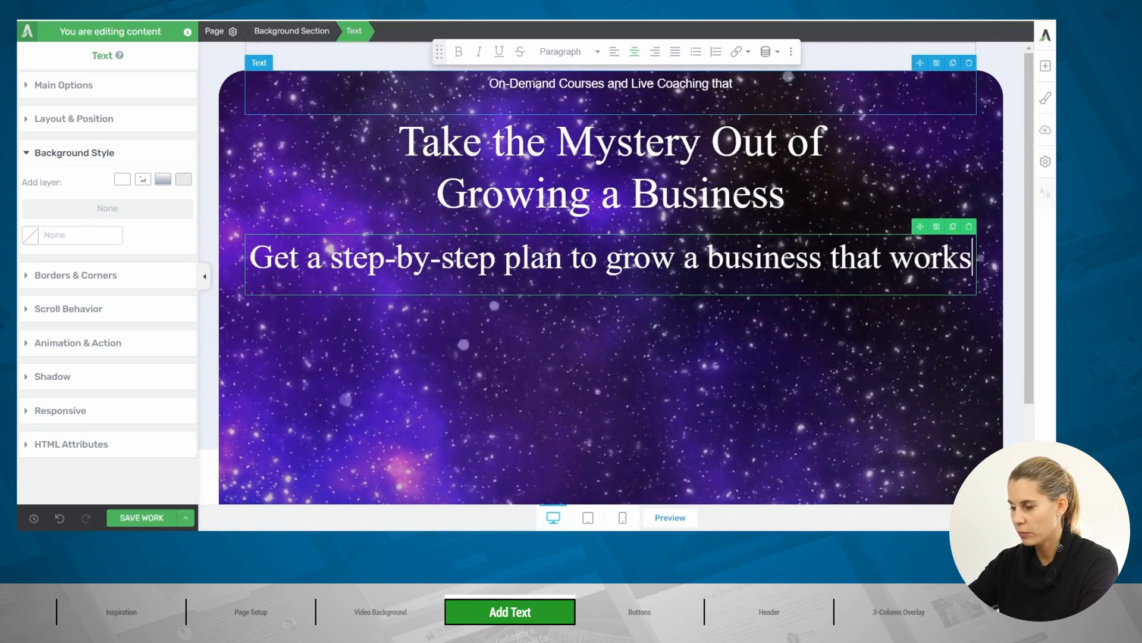
Reduce the line spacing below the "On-Demand Courses and Live Coaching that" text.
left_click(536, 84)
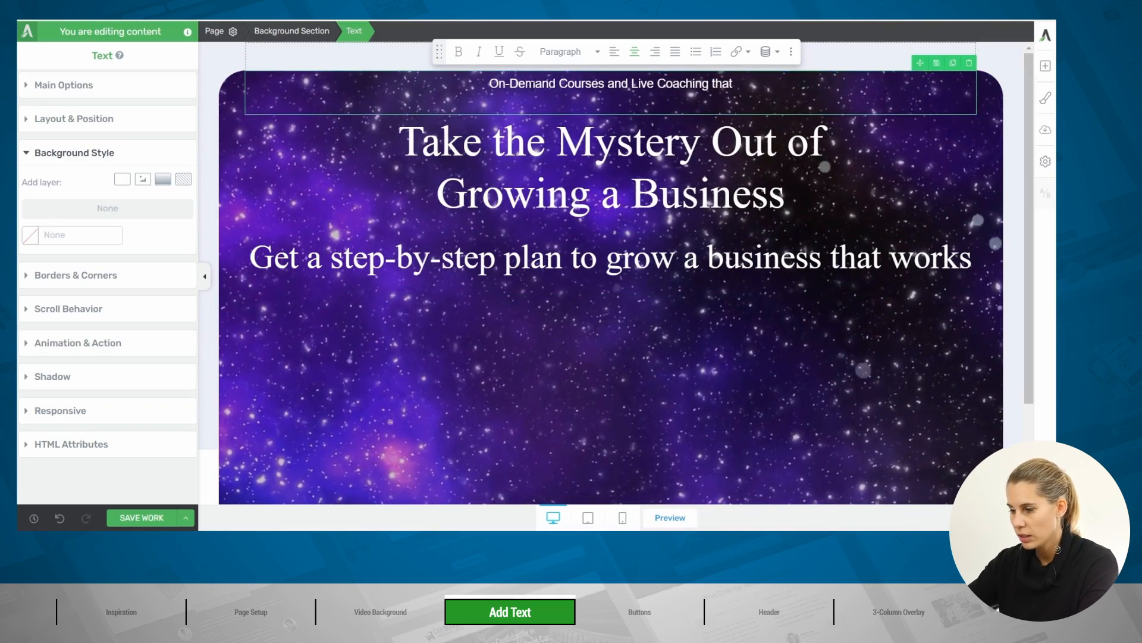
left_click(74, 93)
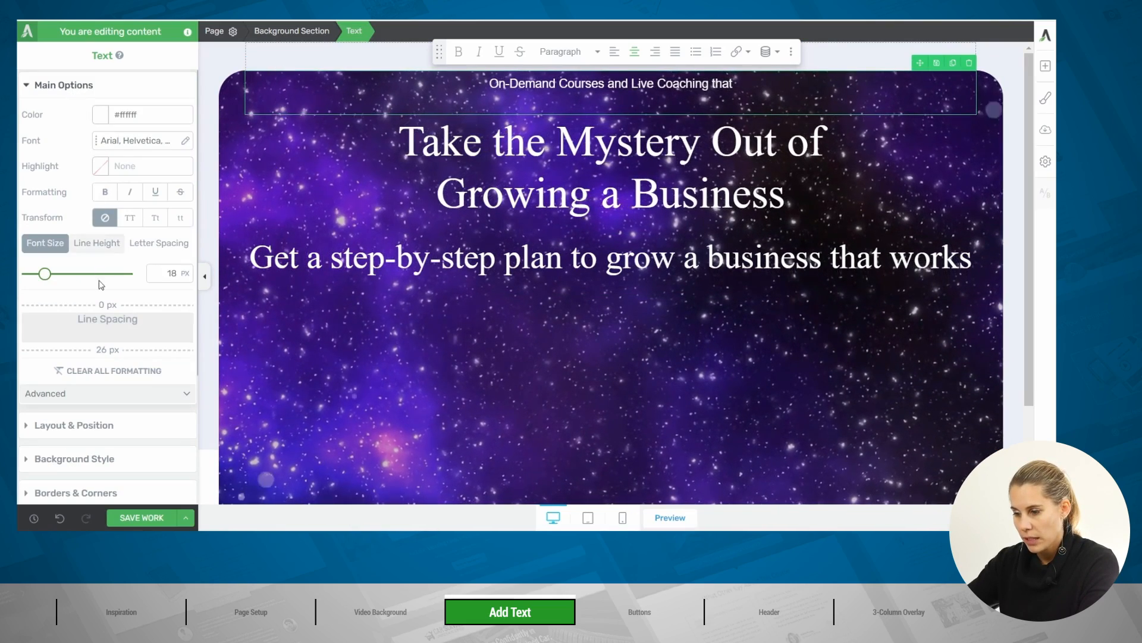
left_click_drag(140, 349, 140, 332)
Format the "Get a step-by-step plan to grow a business that works" line as an italic, non-bold Paragraph with a 24 px font size.
left_click(581, 240)
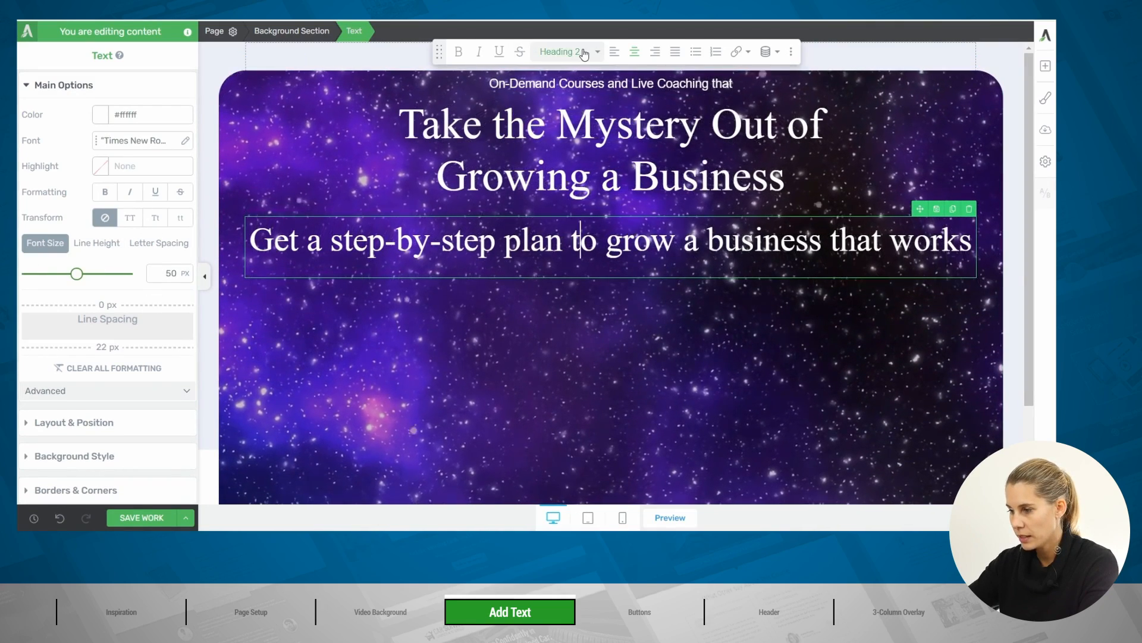
left_click(595, 110)
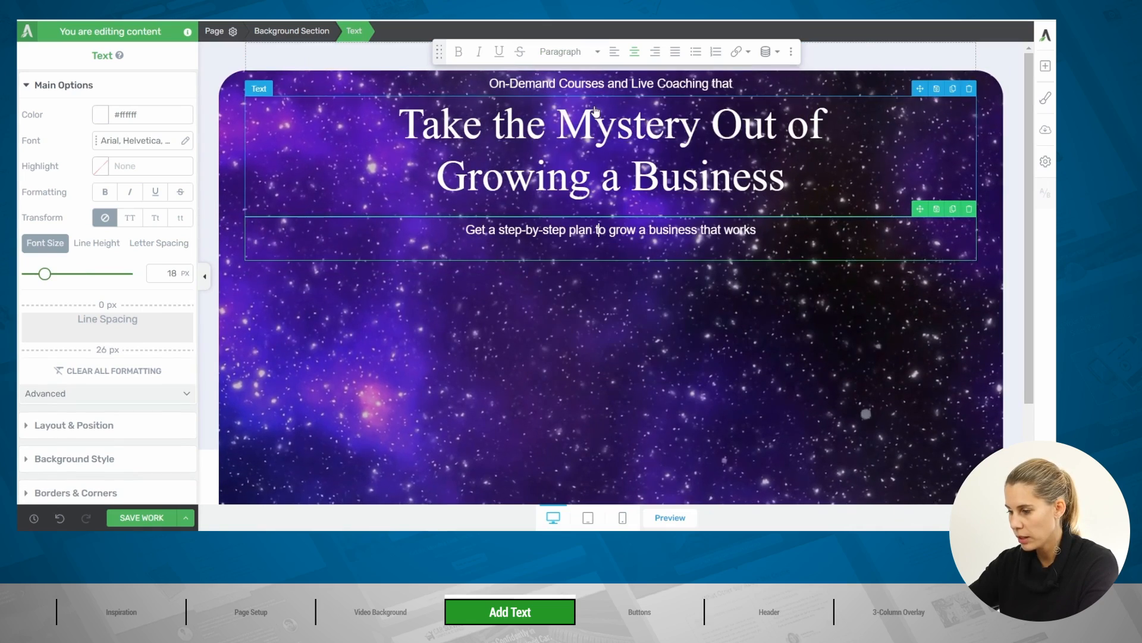
left_click_drag(45, 275, 51, 277)
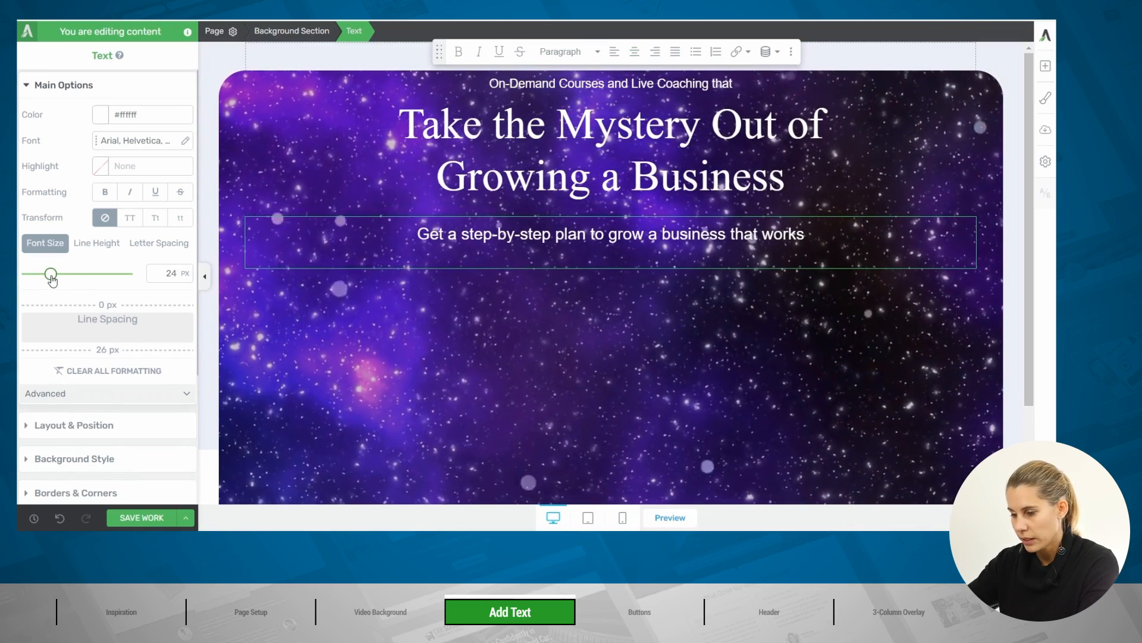
left_click(129, 195)
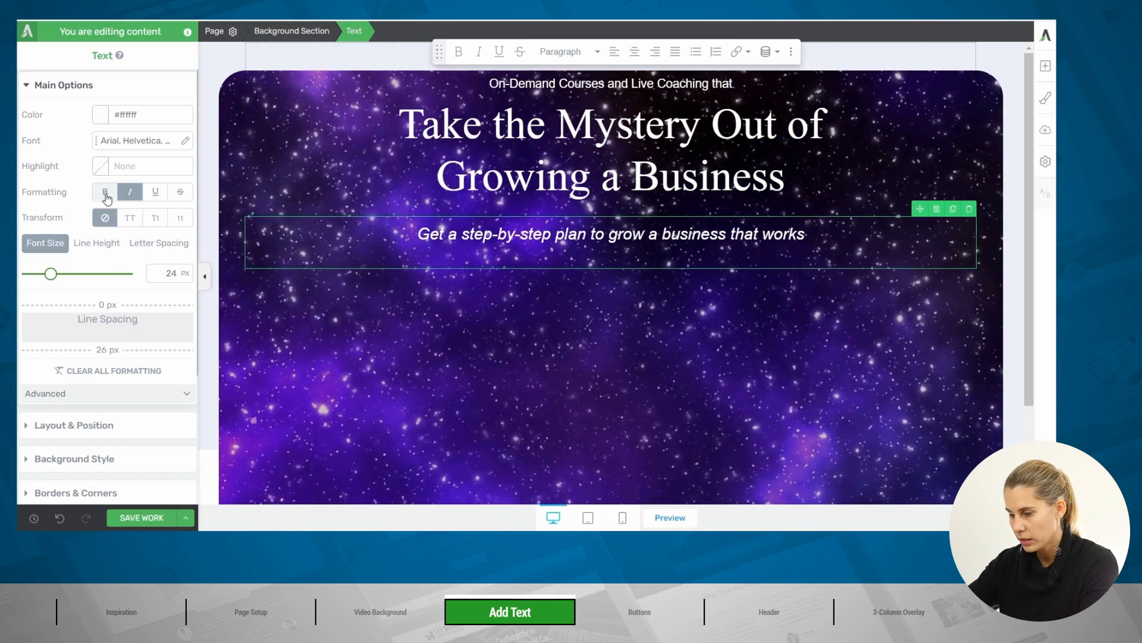
left_click(106, 193)
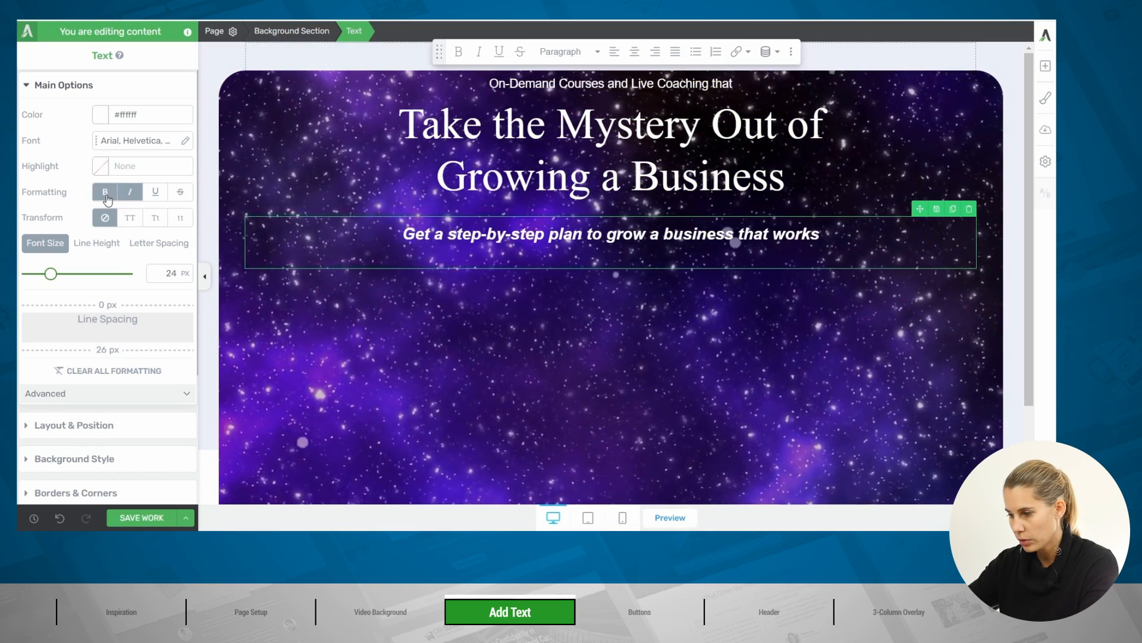
left_click(105, 194)
Find the Button element and add it to the background section below the italic subheading.
left_click(628, 327)
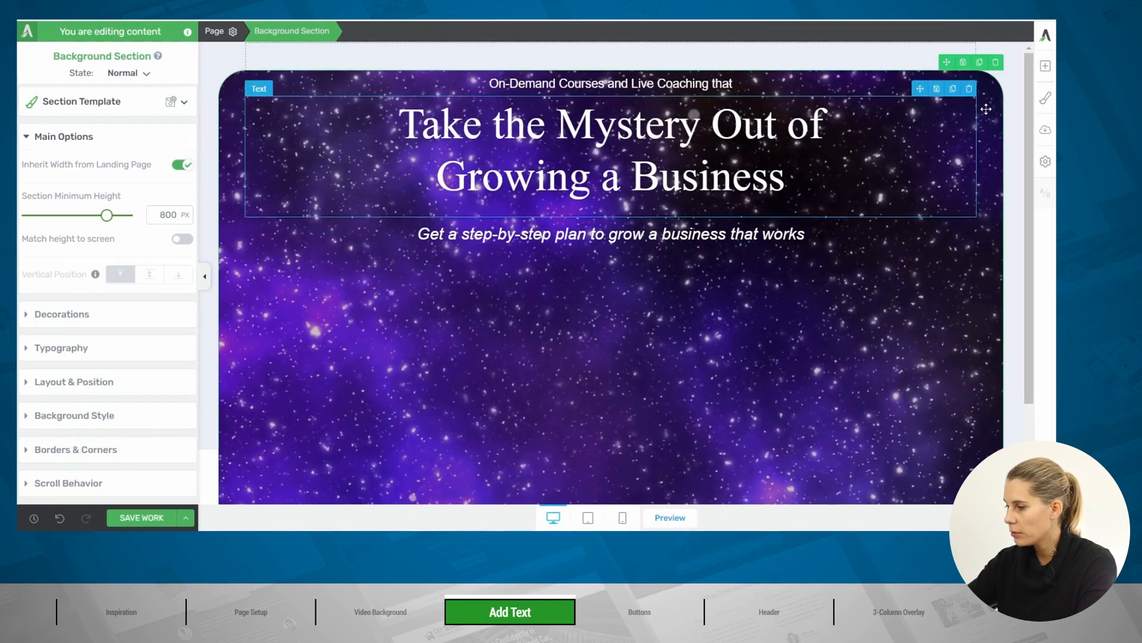
left_click(1045, 66)
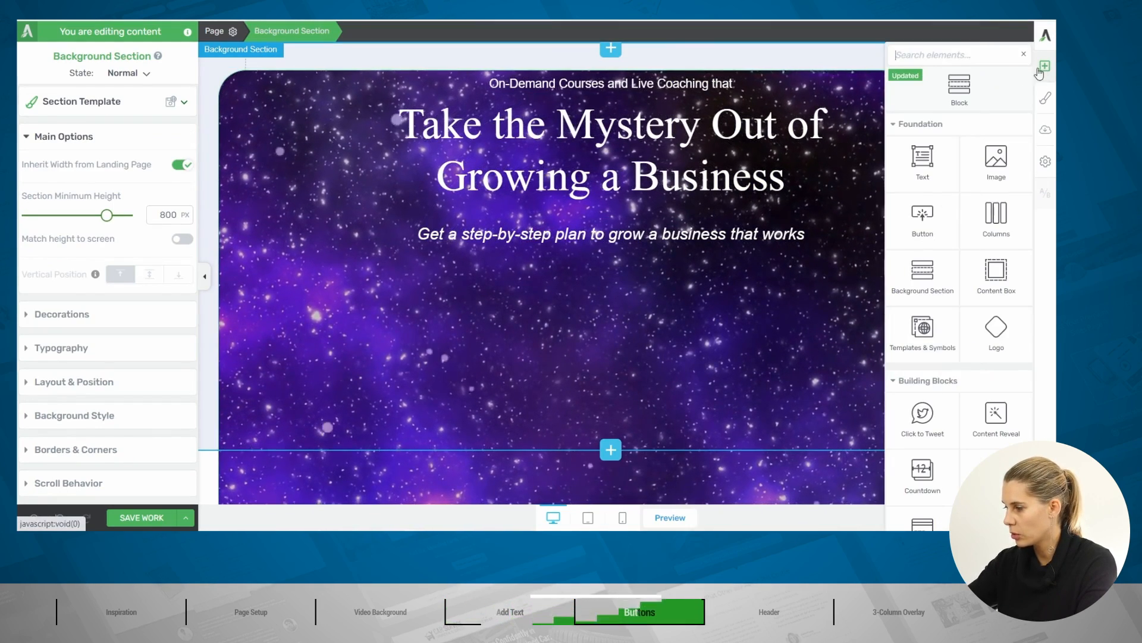
type("button")
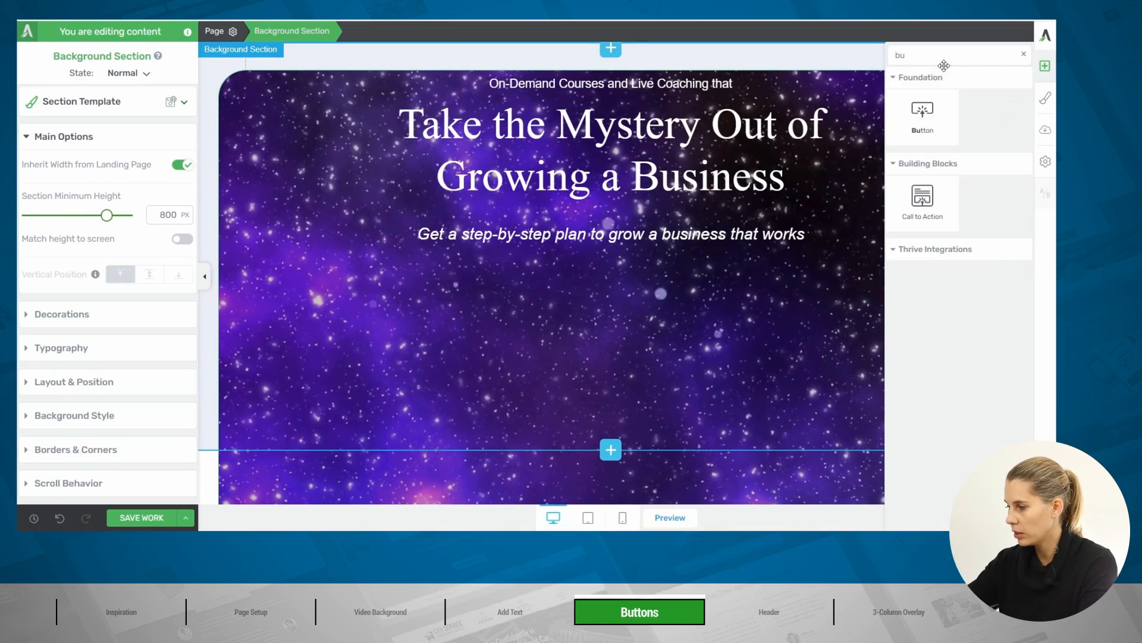
left_click_drag(931, 116, 653, 251)
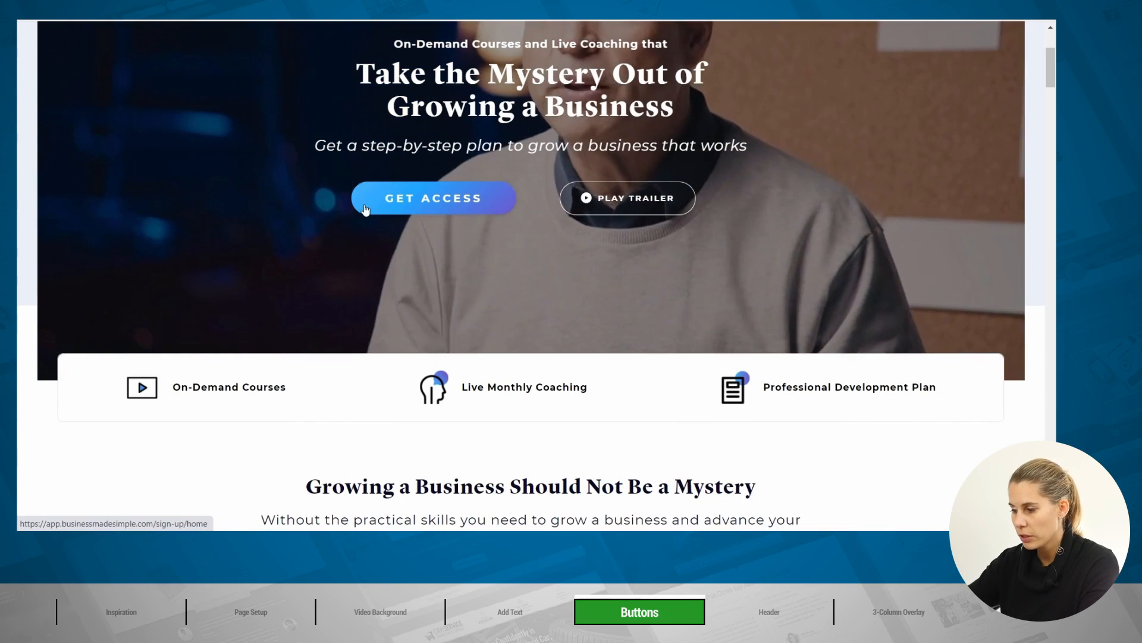
Inspect the GET ACCESS button on the reference page and copy the first color code of its linear-gradient background.
right_click(359, 206)
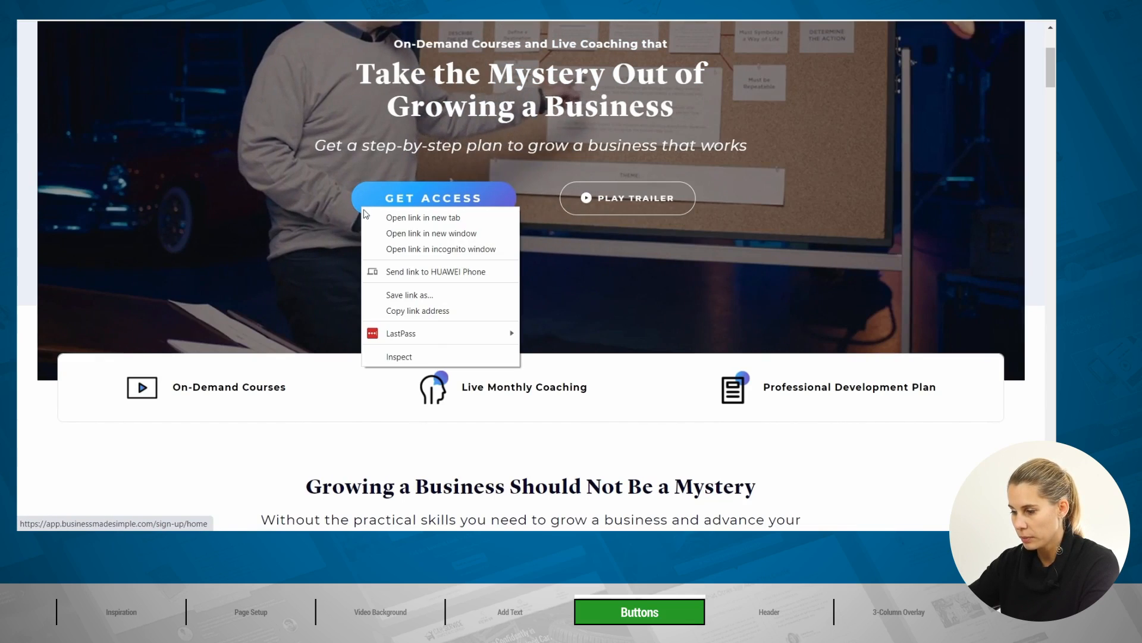
left_click(399, 362)
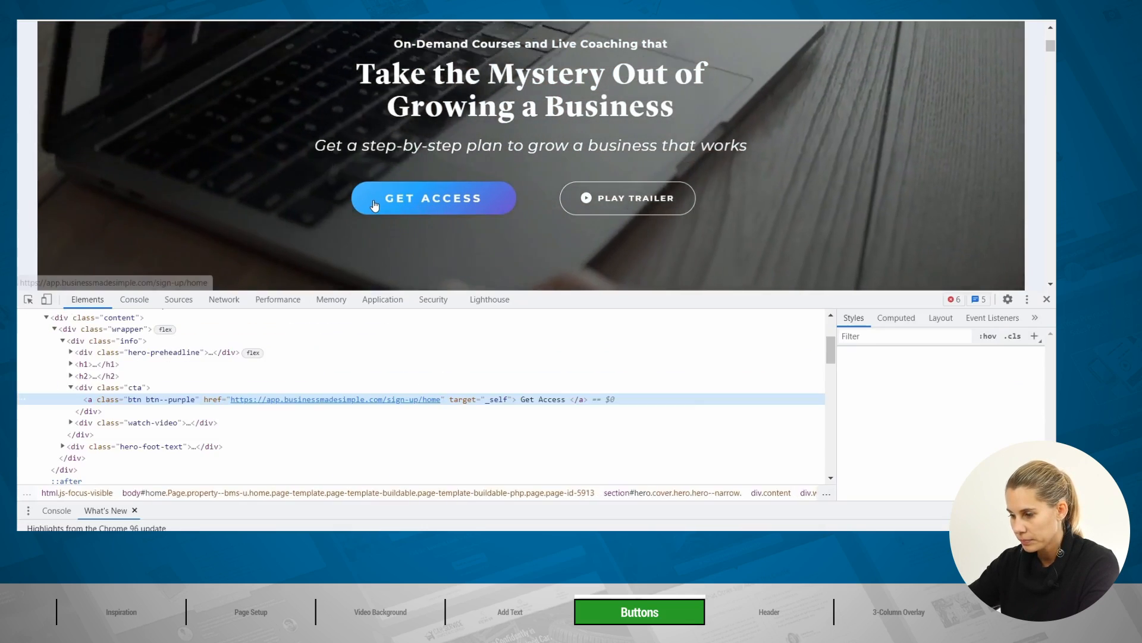
left_click(29, 300)
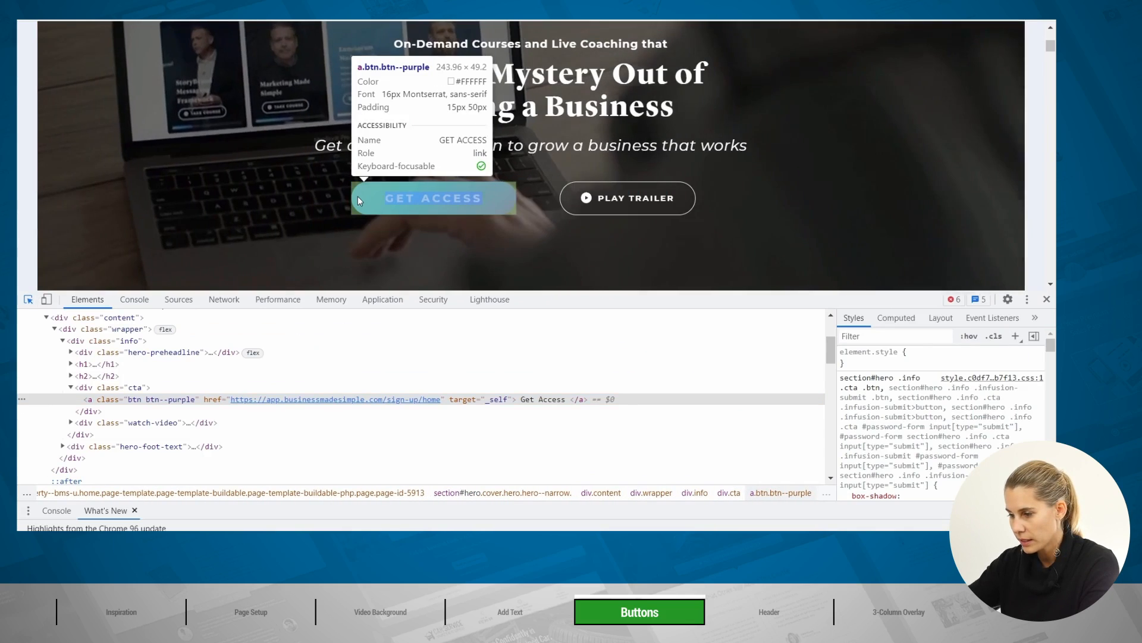
left_click(359, 196)
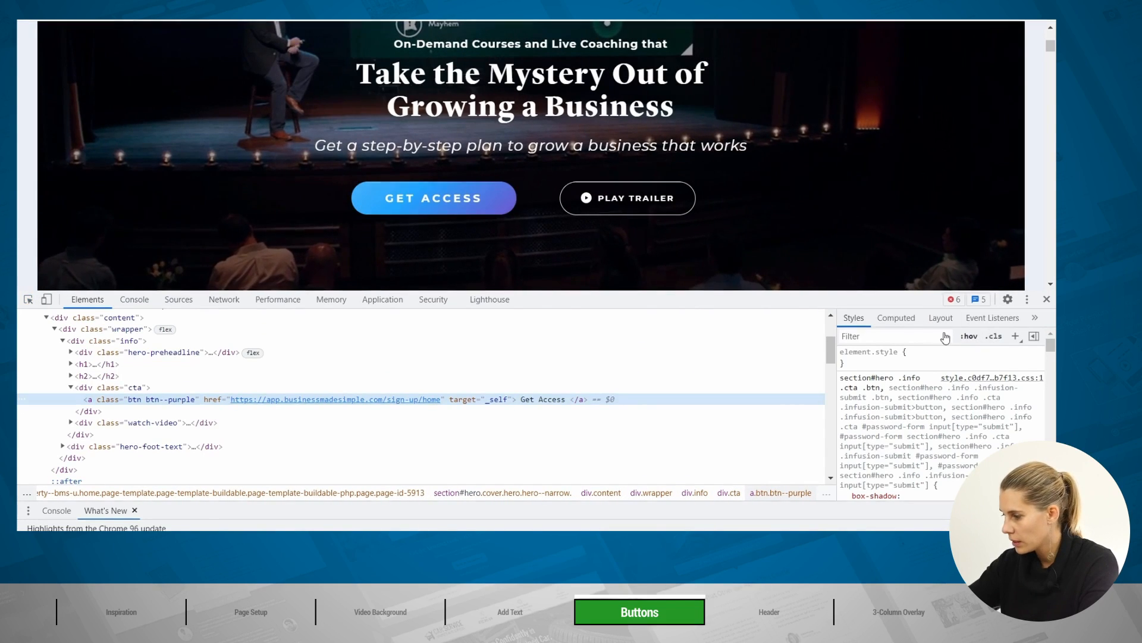
scroll(925, 405, "down", 5)
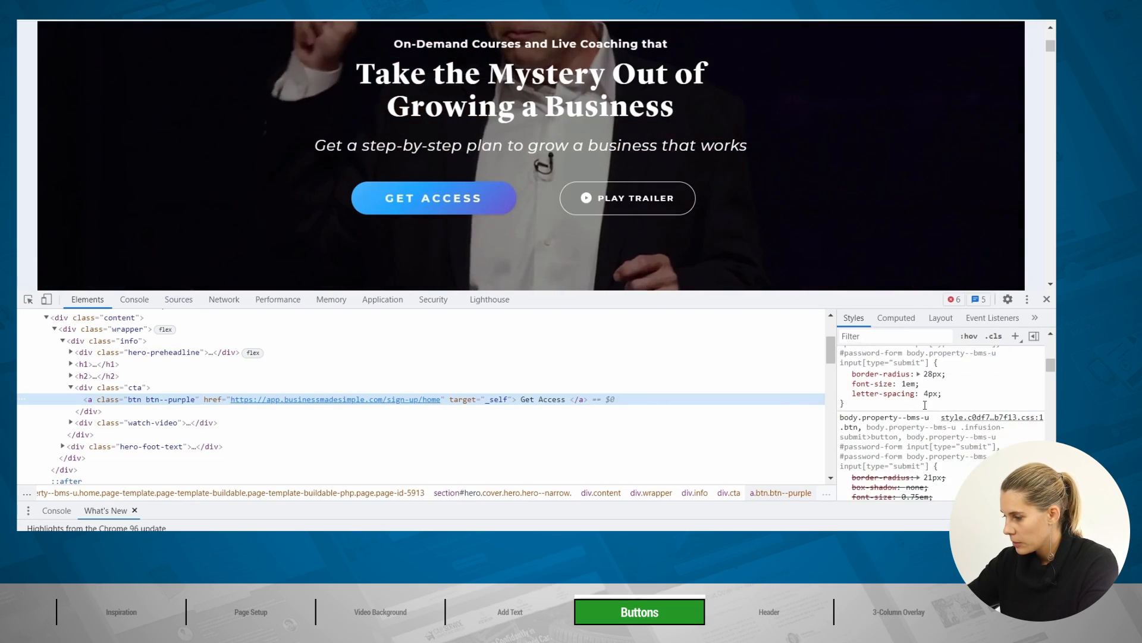
scroll(925, 405, "down", 2)
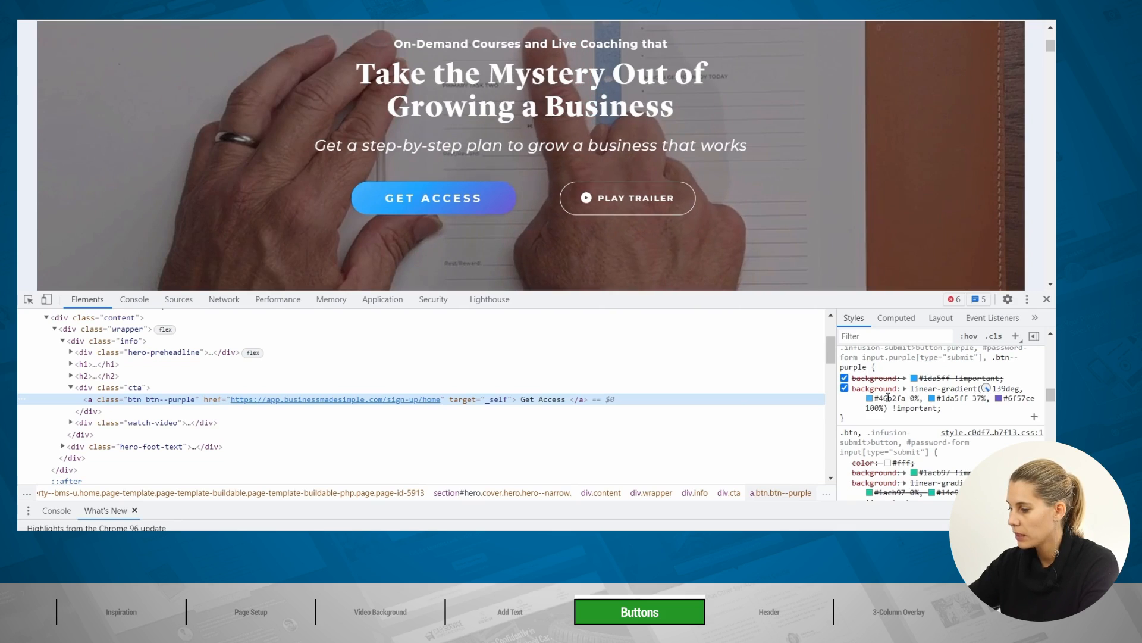
left_click(888, 397)
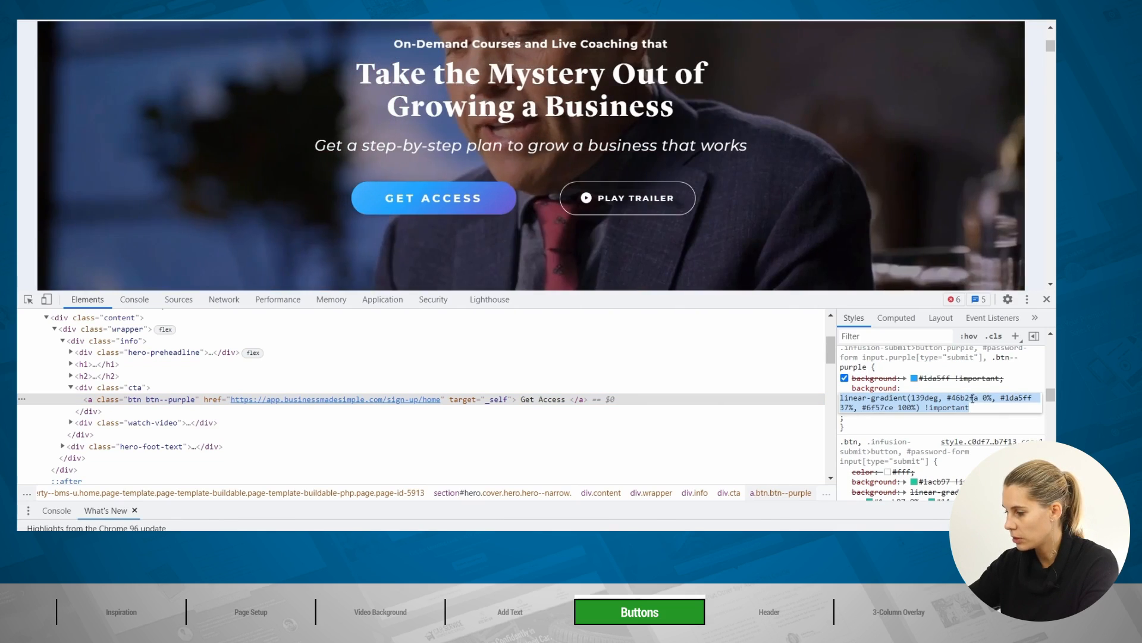
double_click(960, 397)
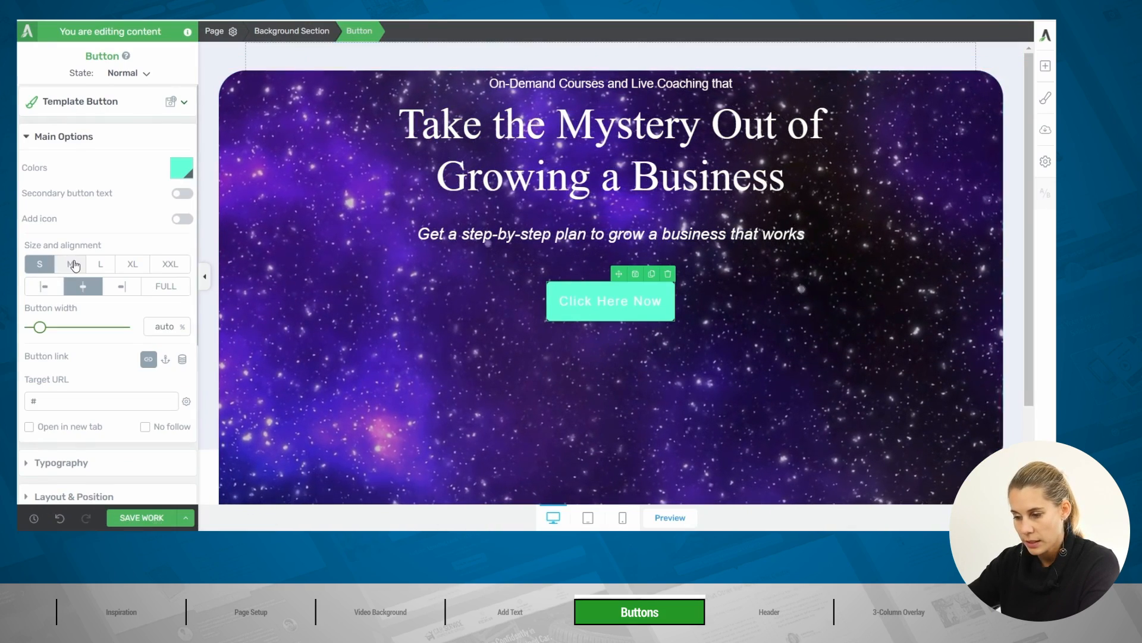
Replace the new button's solid color background layer with a linear gradient at a 139° angle.
scroll(79, 278, "down", 4)
left_click(66, 285)
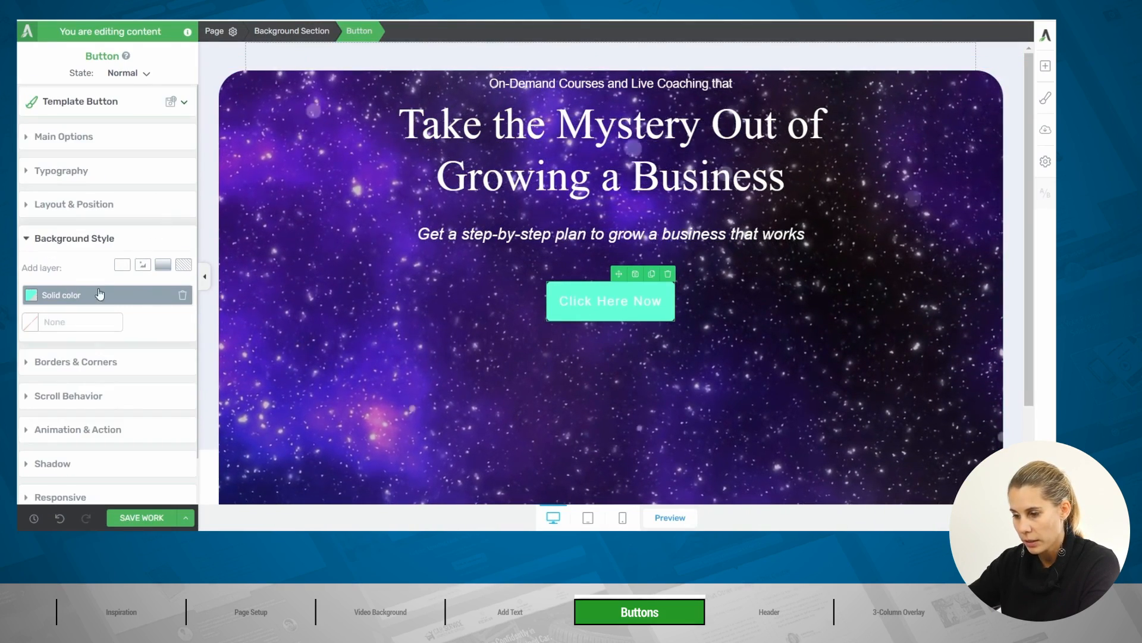
left_click(184, 296)
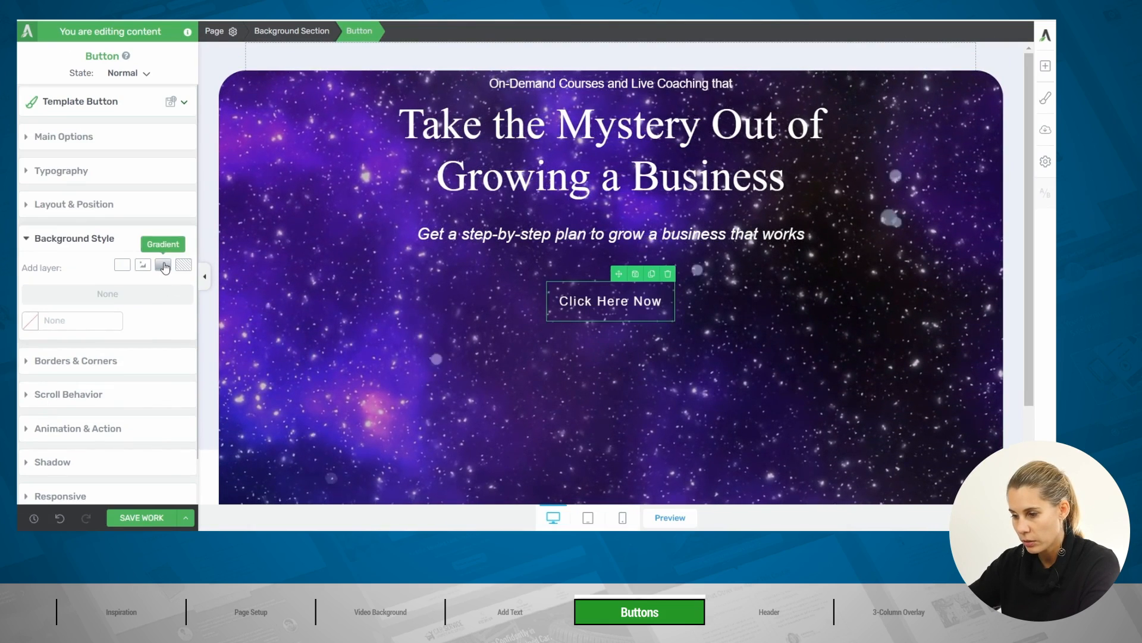
left_click(162, 264)
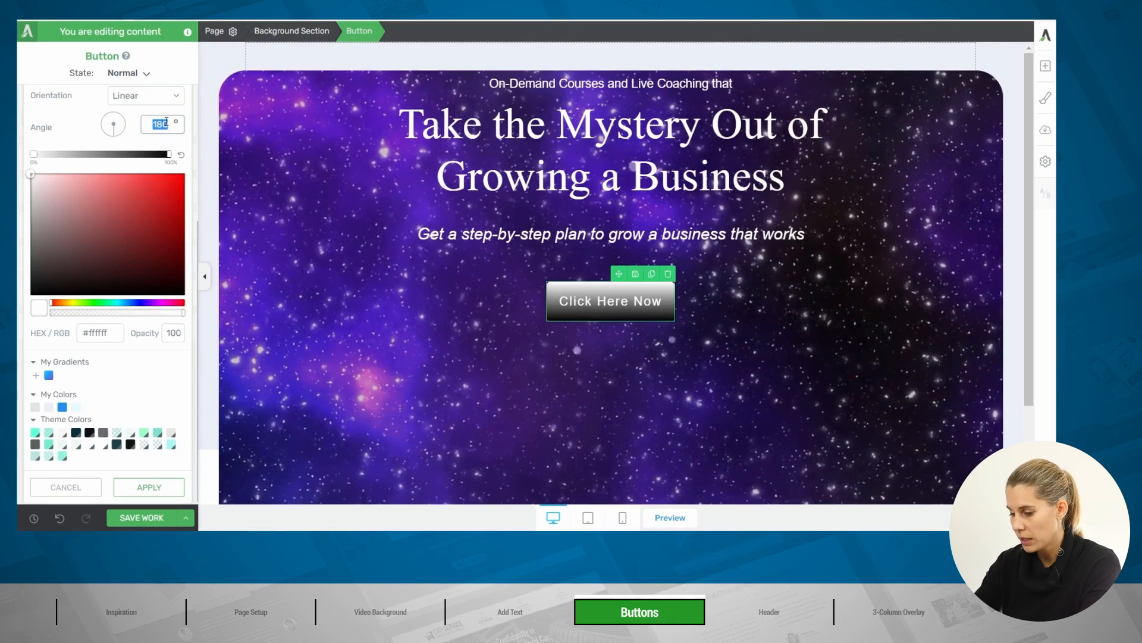
type("139")
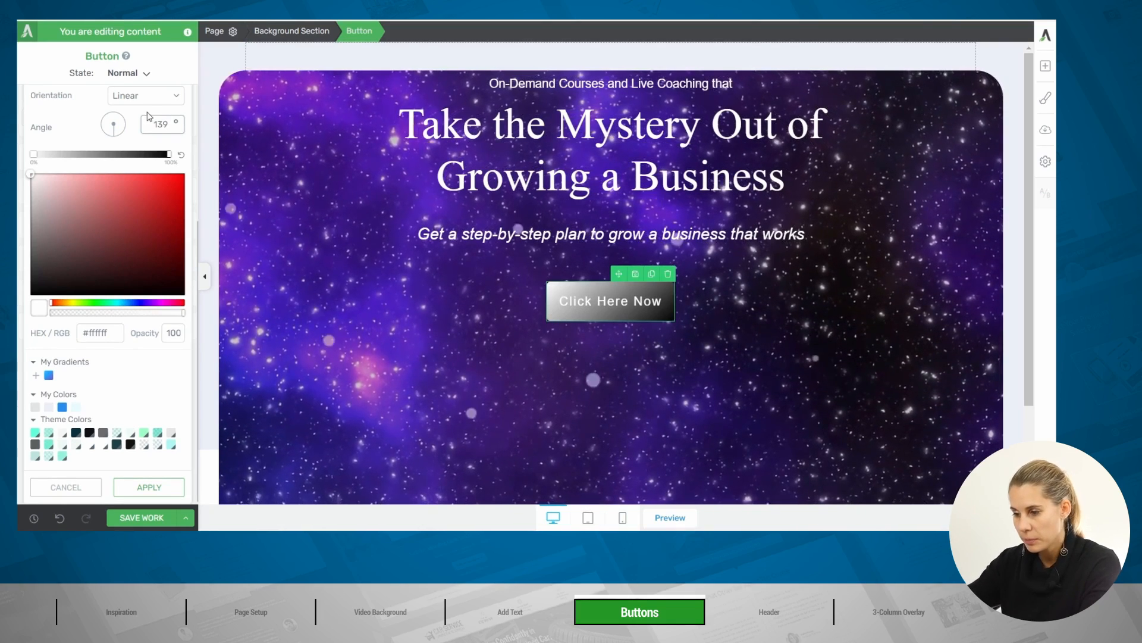
Set the color of the button gradient's 0% stop to #46b2fa.
left_click(33, 155)
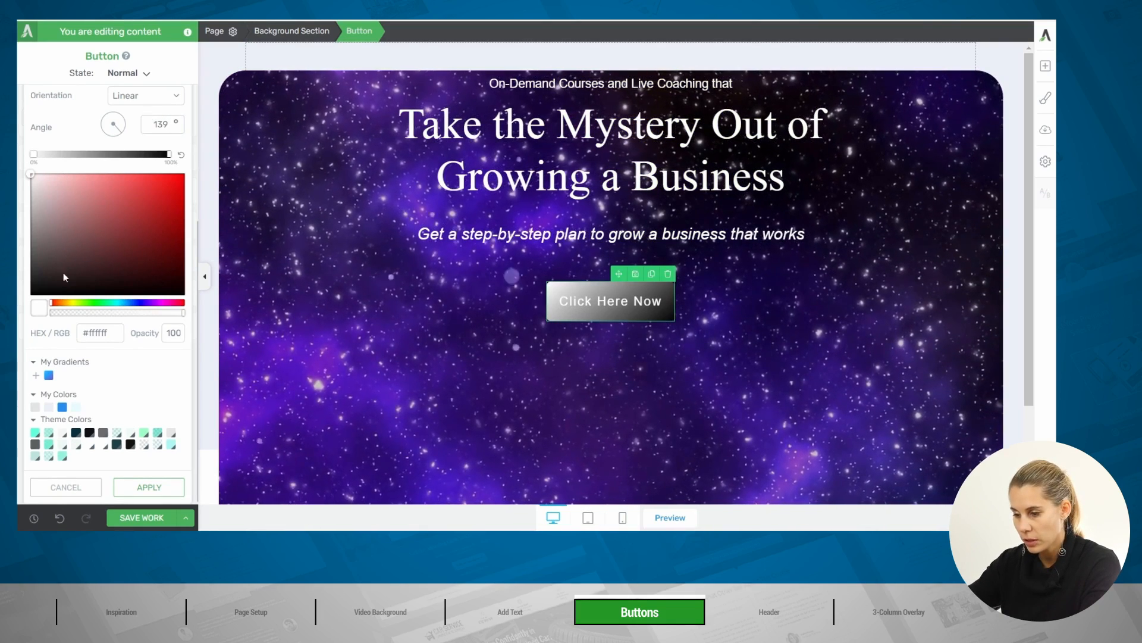
left_click(110, 332)
type("#46b2fa")
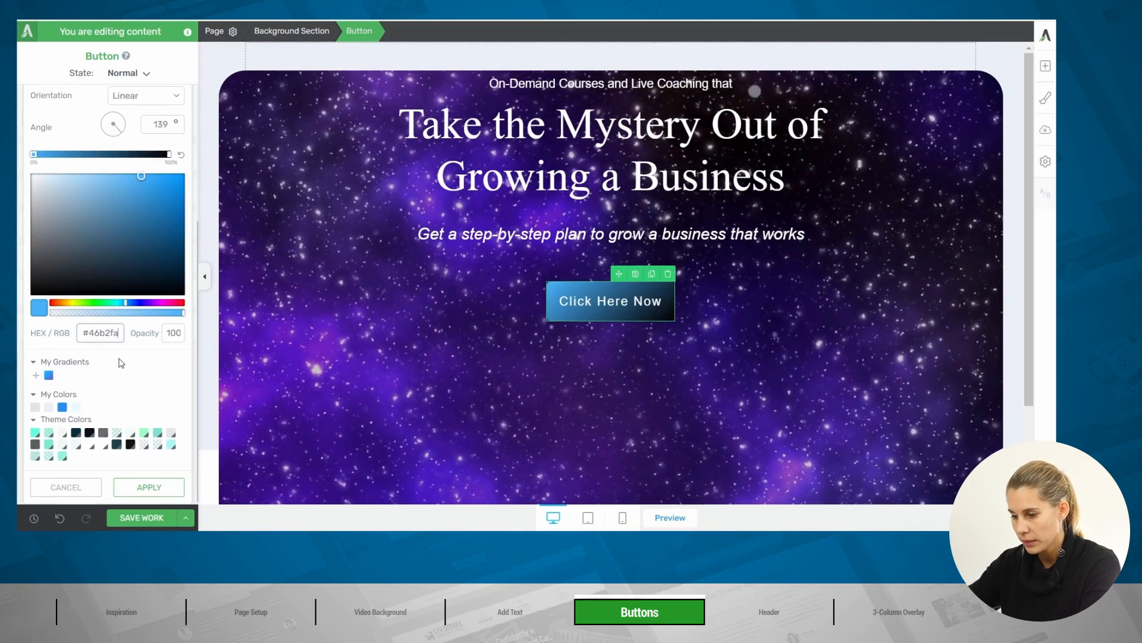
Add a 37% stop with color #1da5ff to the button gradient and set its 100% stop to #6f57ce, following the reference page's code.
left_click(81, 154)
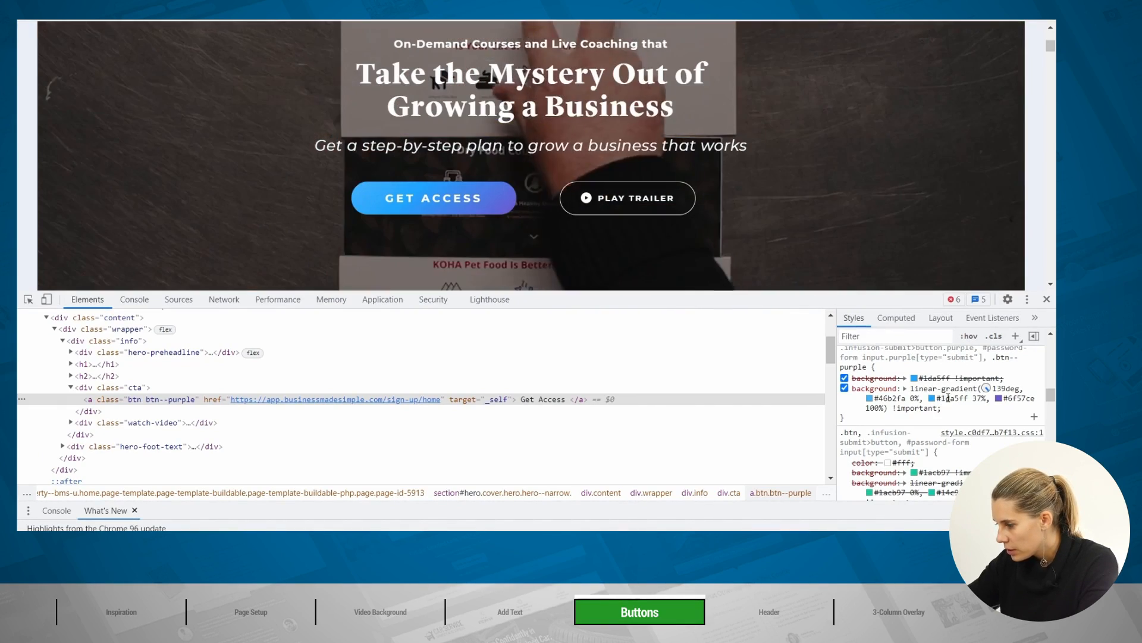
left_click(946, 398)
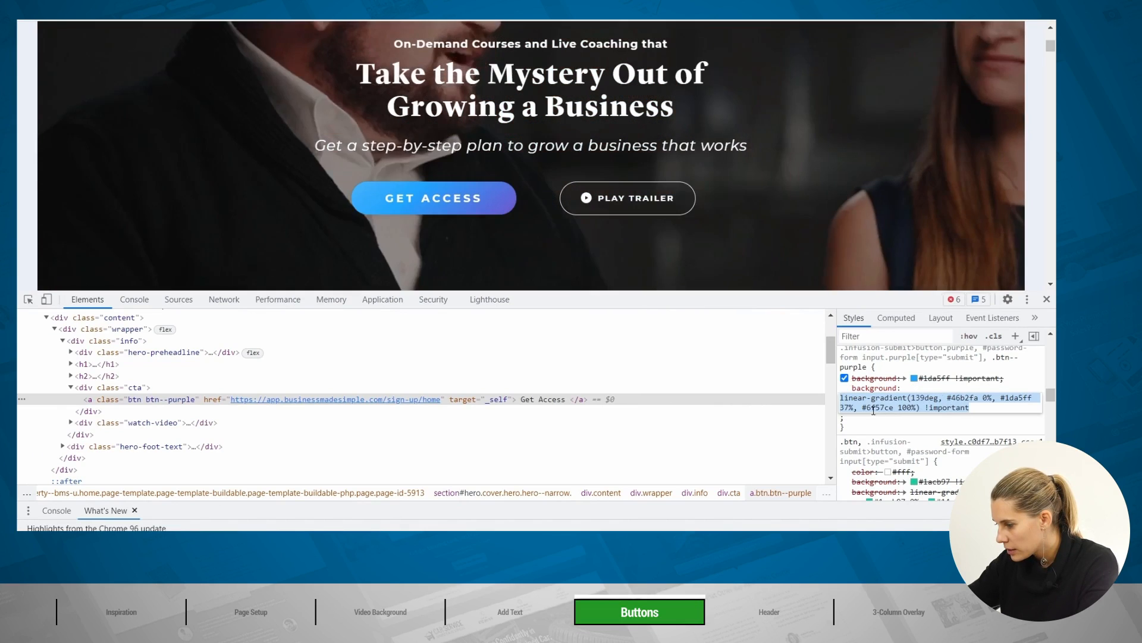
double_click(1021, 397)
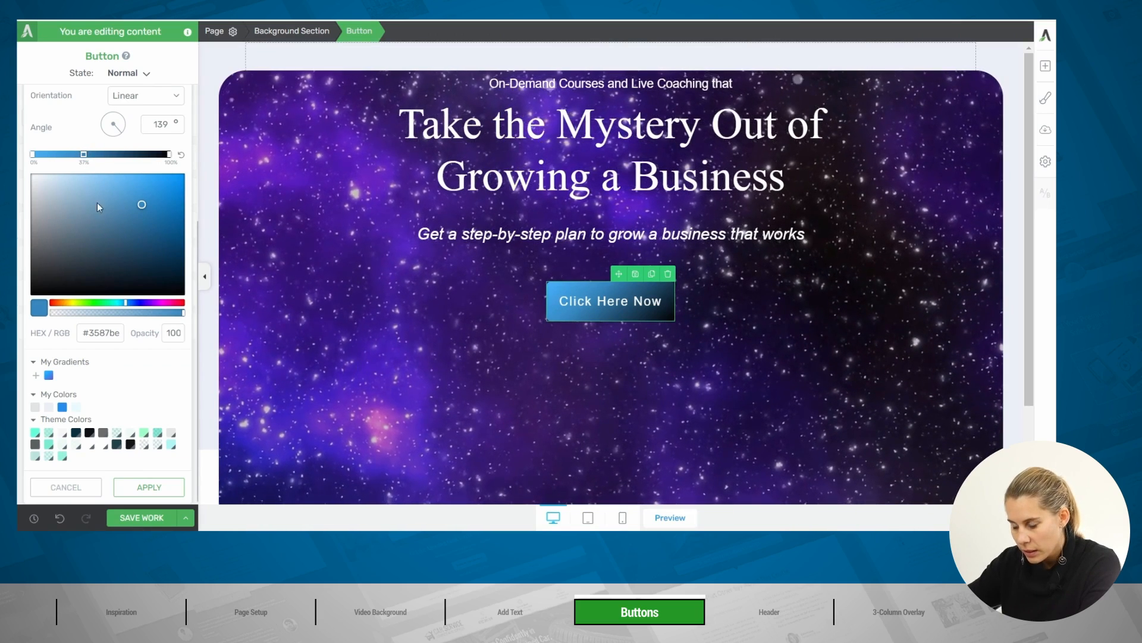
type("#1da5ff")
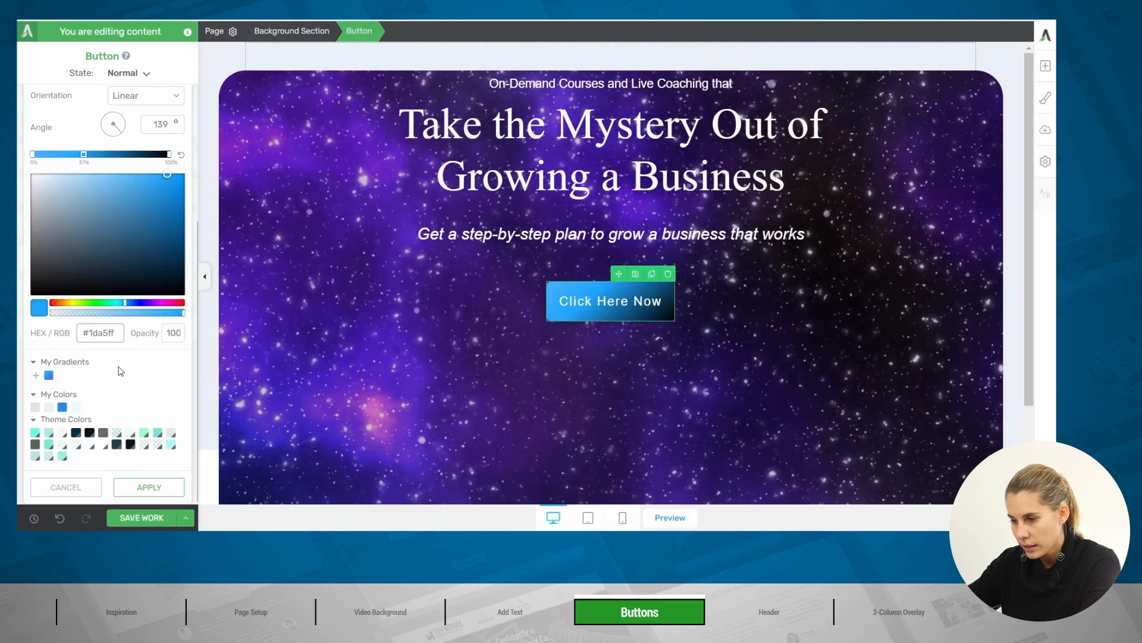
left_click(169, 154)
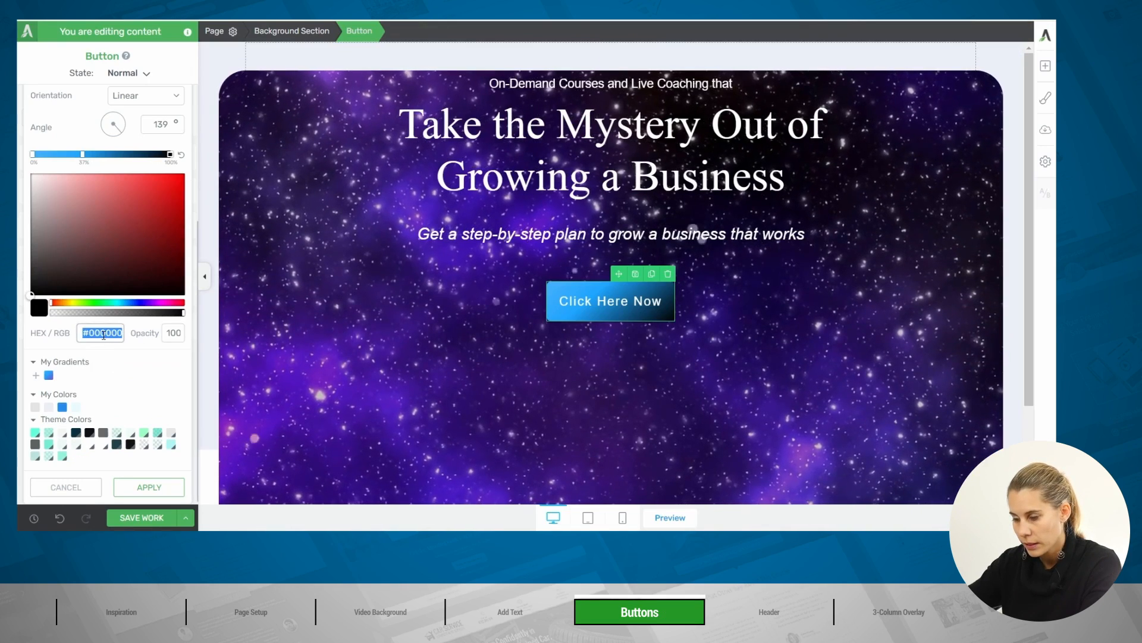
type("#6f57ce")
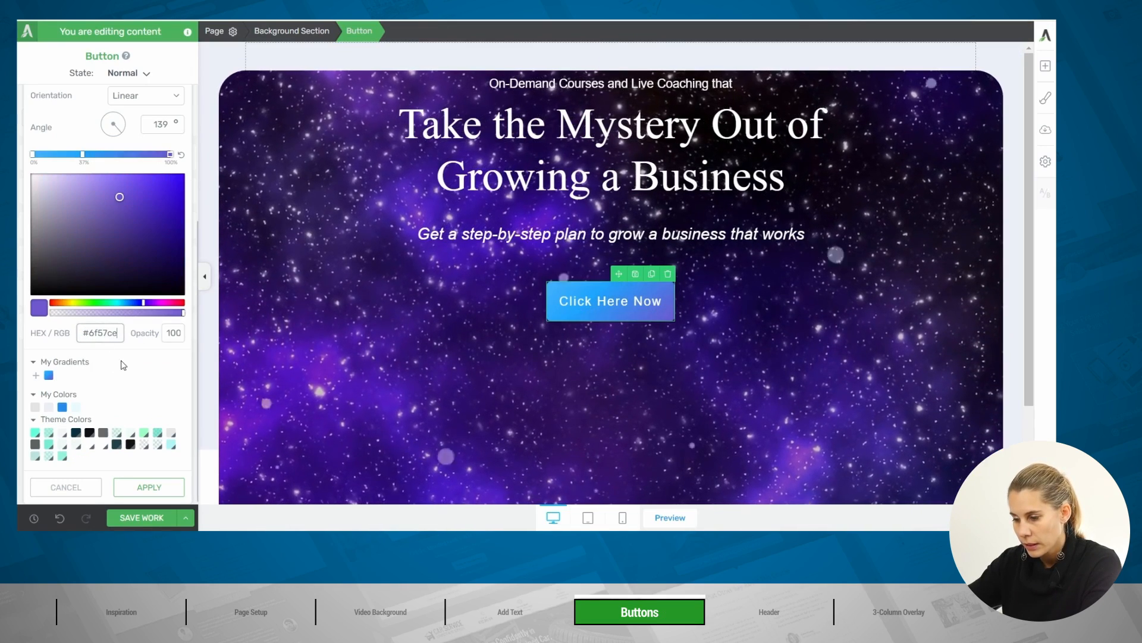
Apply the finished linear gradient as the button's background.
left_click(36, 377)
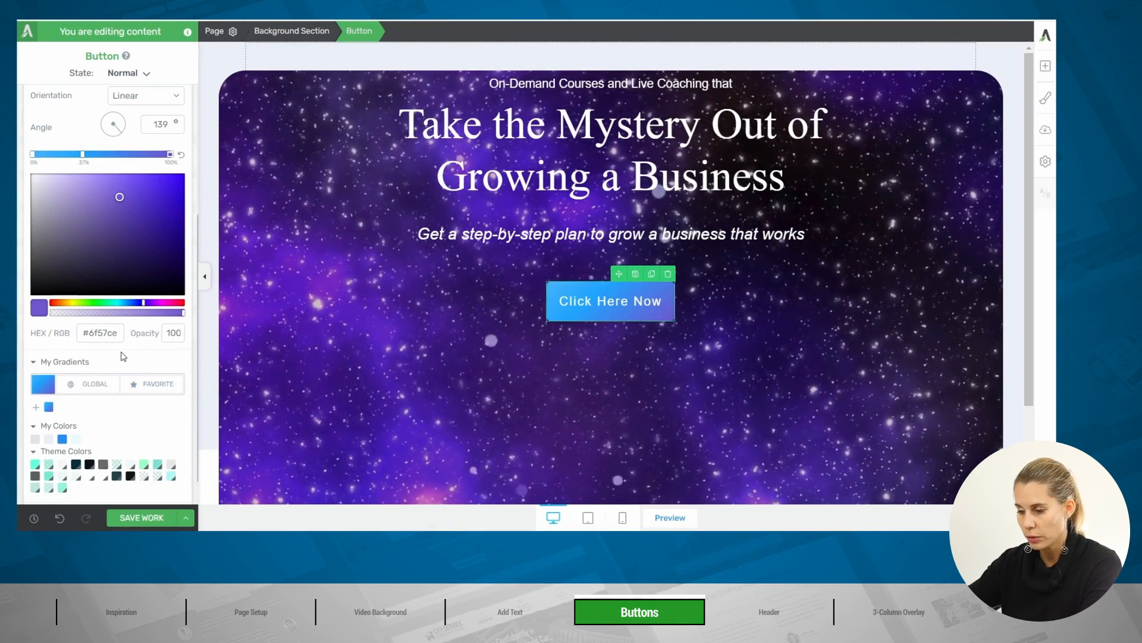
scroll(123, 356, "down", 1)
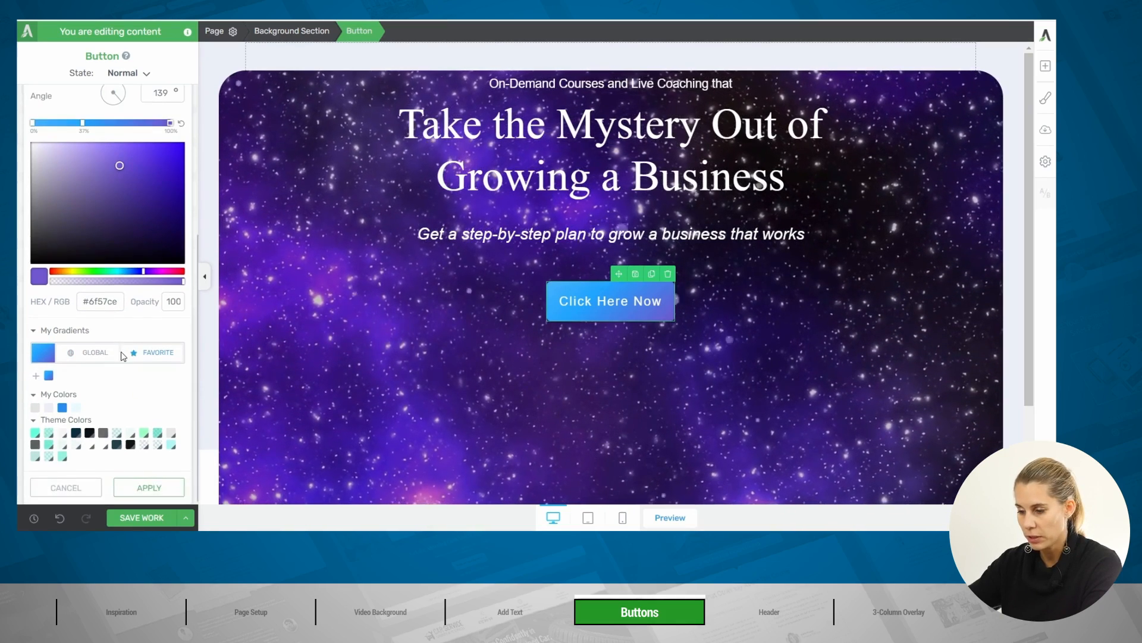
left_click(147, 494)
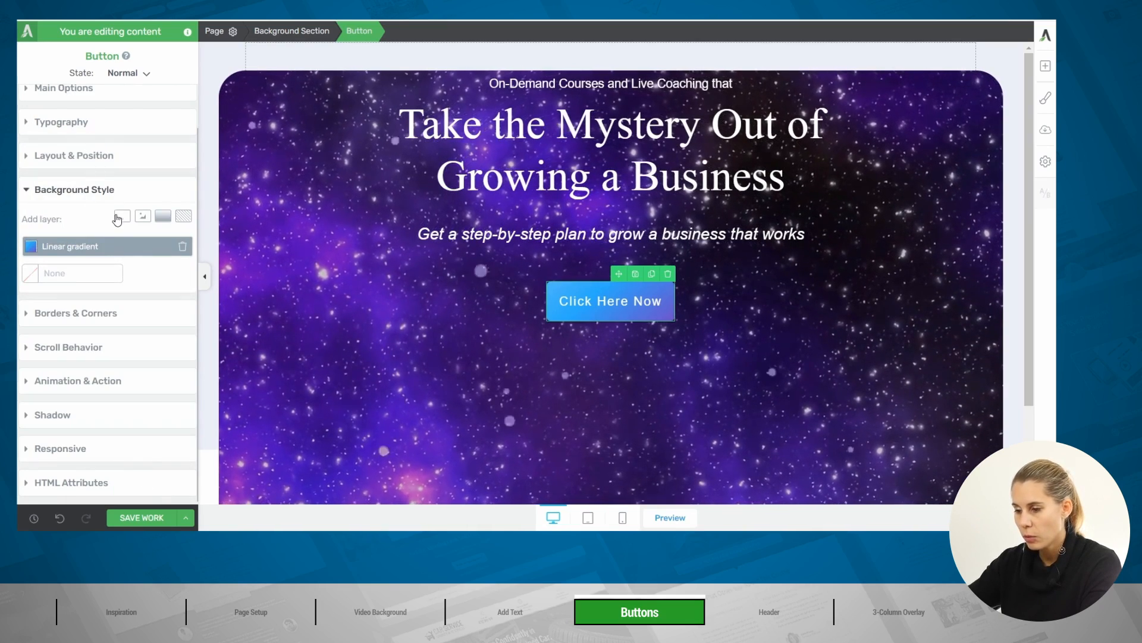
Round all corners of the button with an 83 px corner radius.
scroll(116, 219, "up", 2)
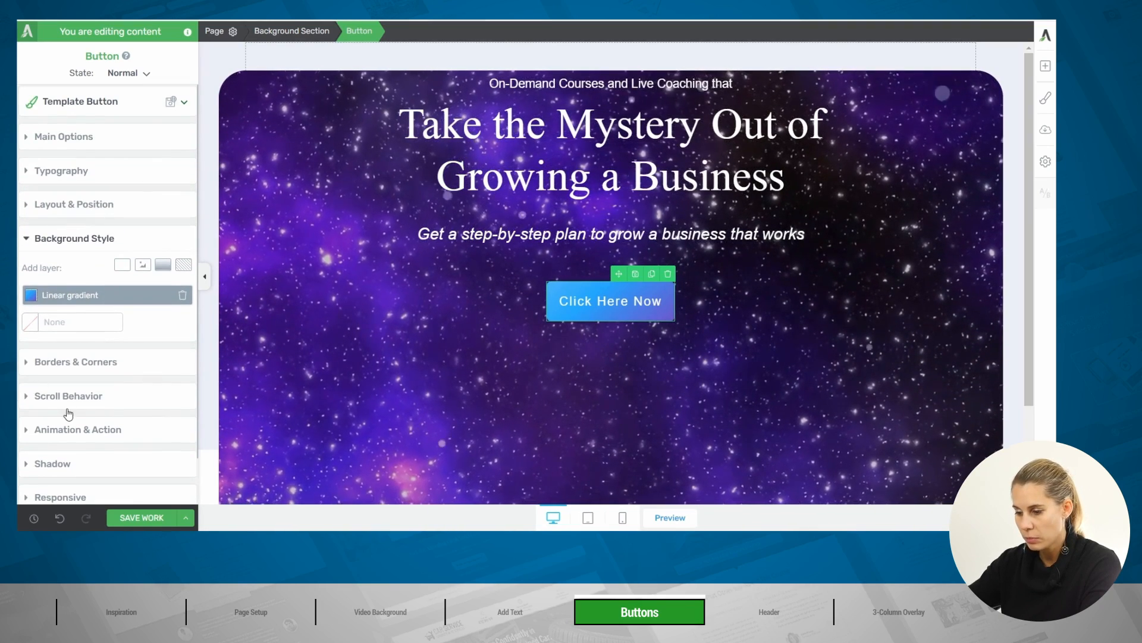
left_click(84, 363)
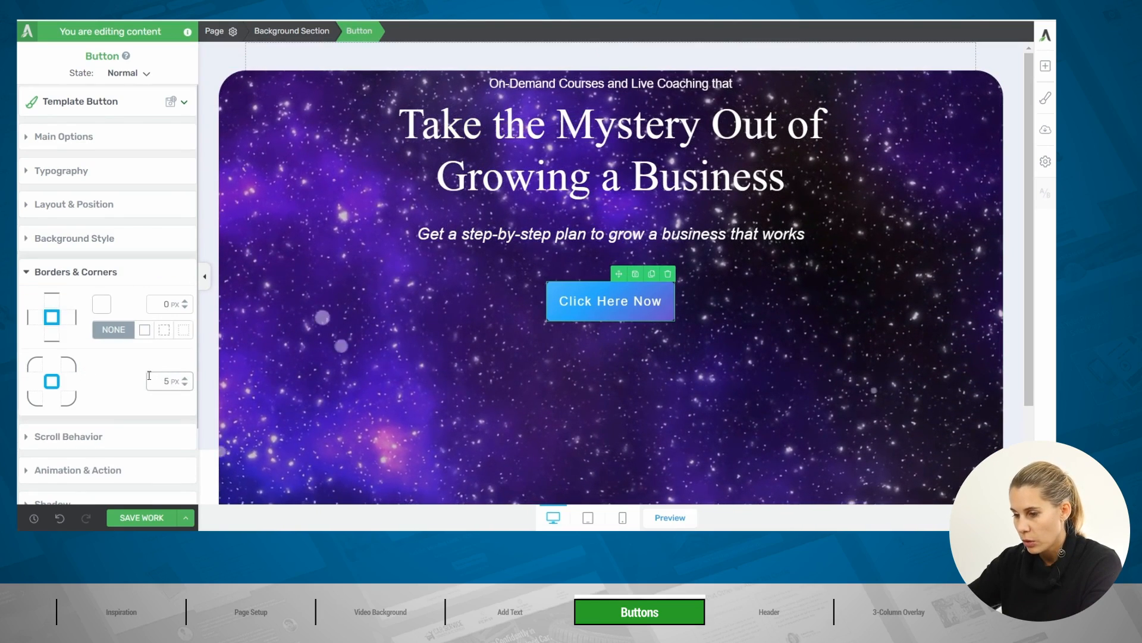
left_click_drag(185, 381, 176, 236)
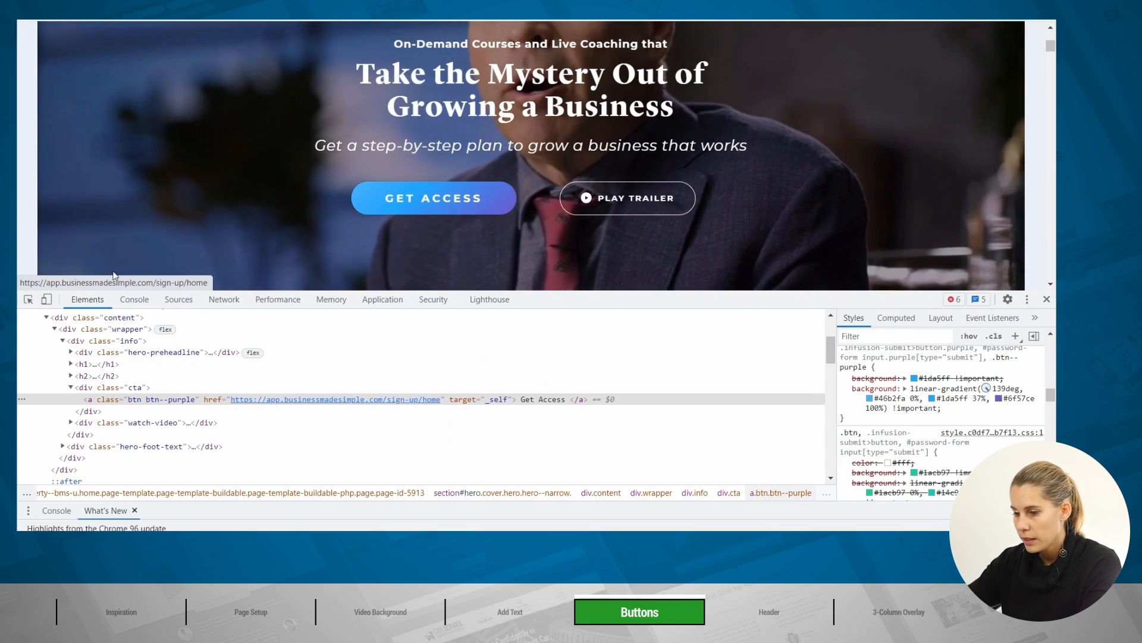
Inspect the reference page's GET ACCESS button and make the new button's text uppercase and bold with 4 px letter spacing.
left_click(28, 299)
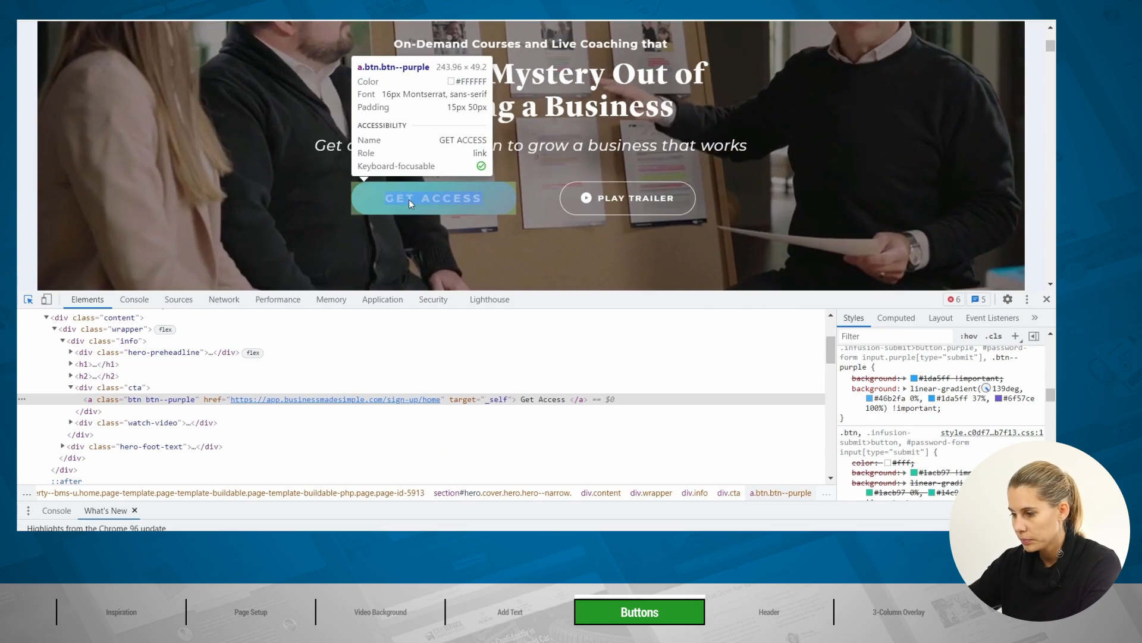
left_click(409, 199)
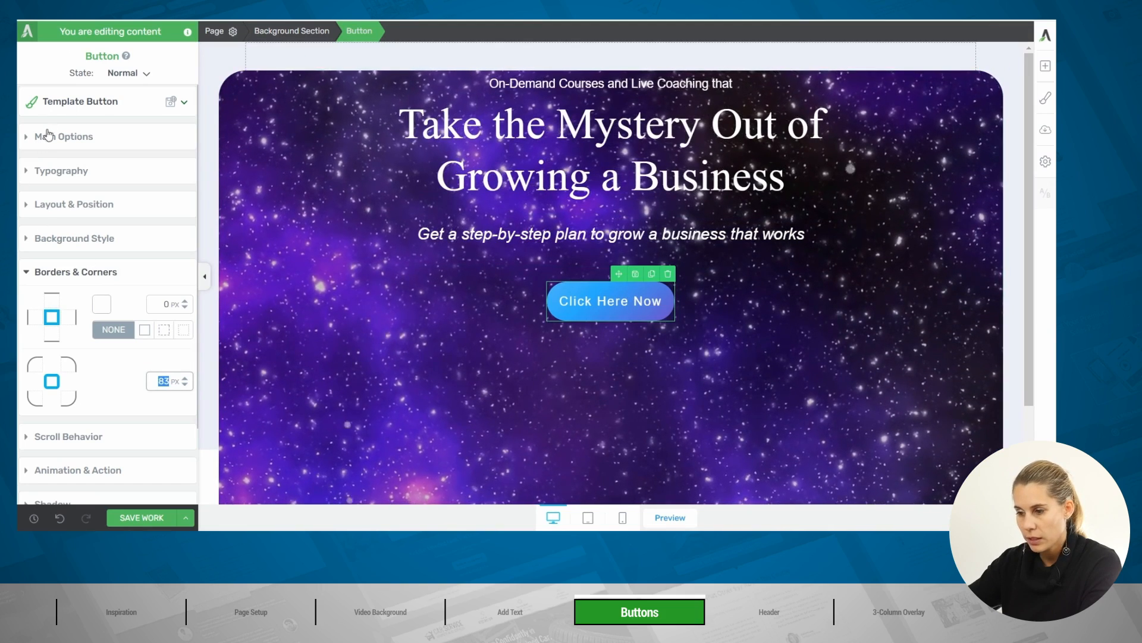
left_click(57, 170)
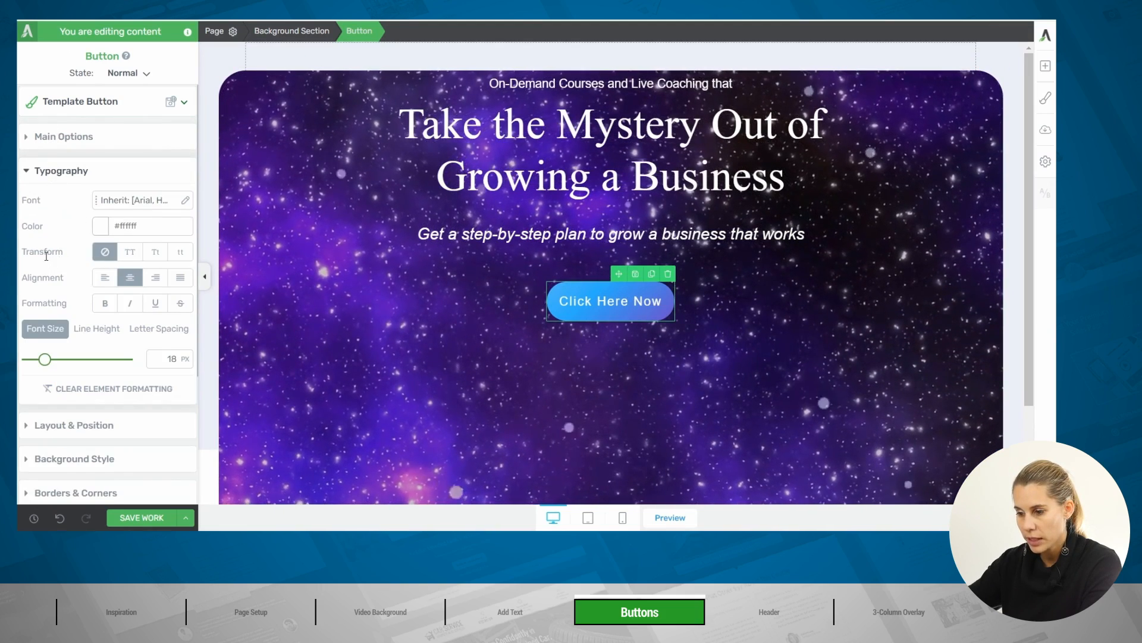
left_click(131, 253)
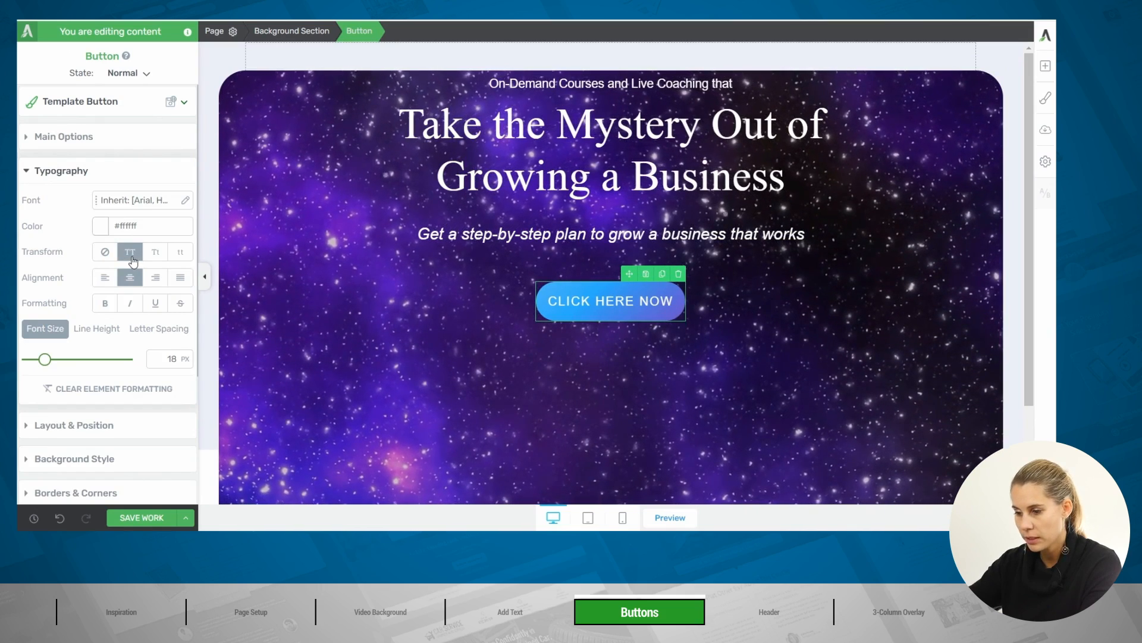
left_click(106, 305)
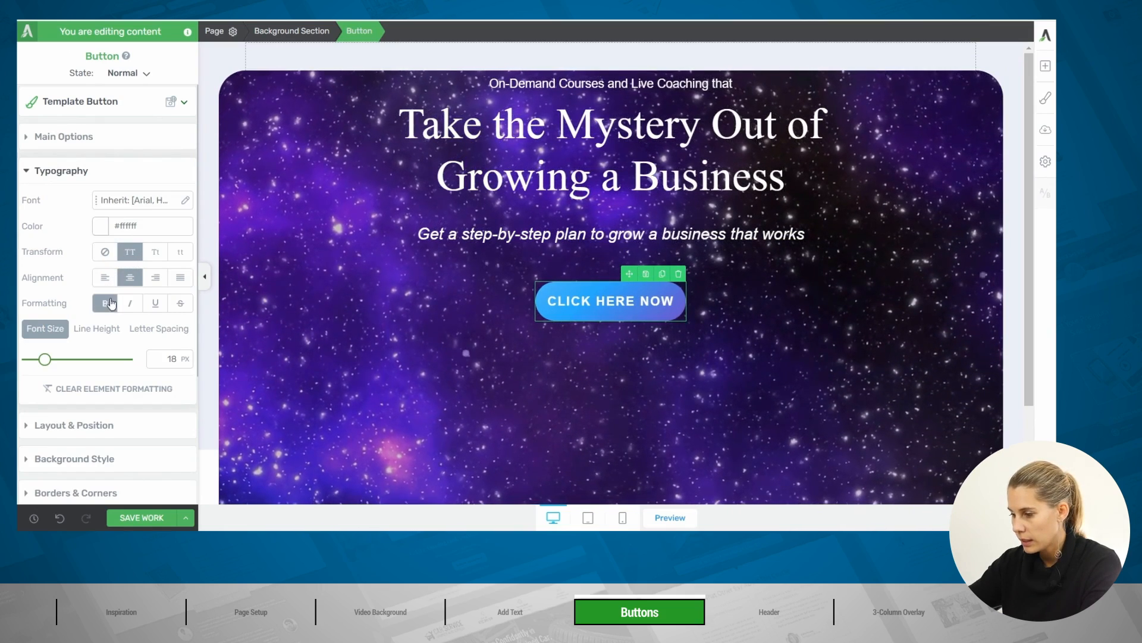
left_click(159, 330)
double_click(154, 358)
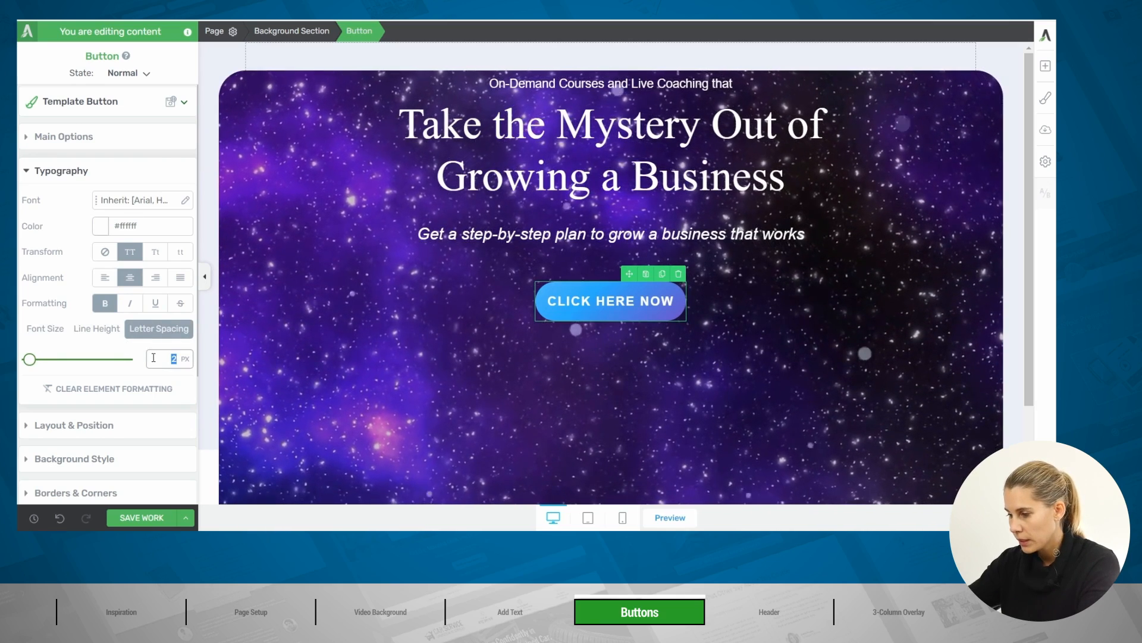
type("4")
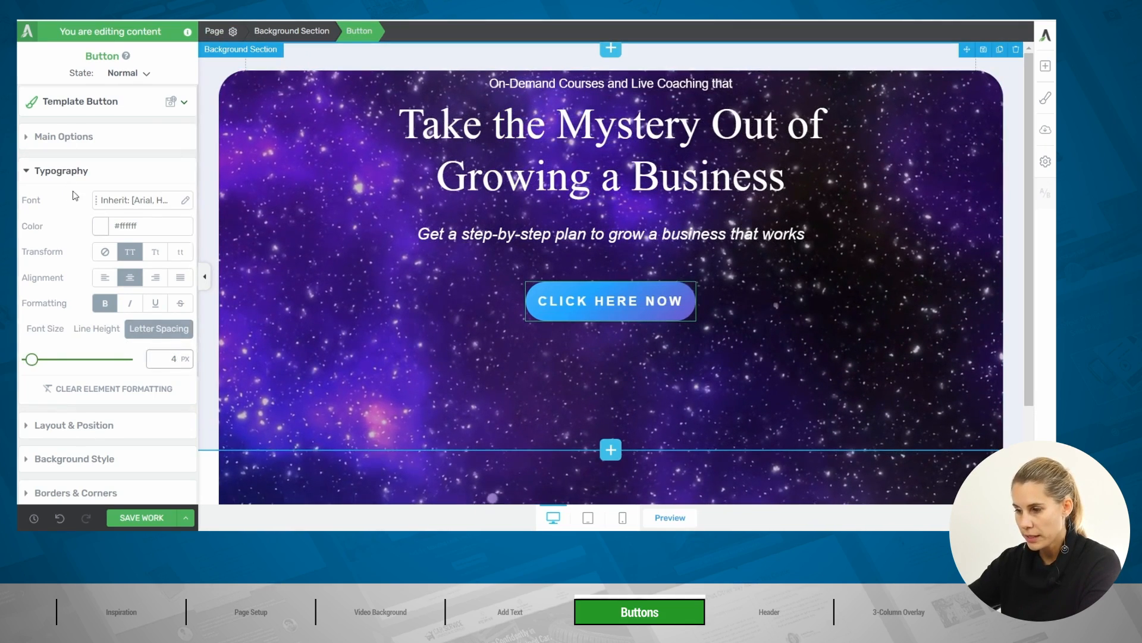
Close the reference page's inspector and review the button's Hover state settings, returning to the Normal state.
left_click(128, 73)
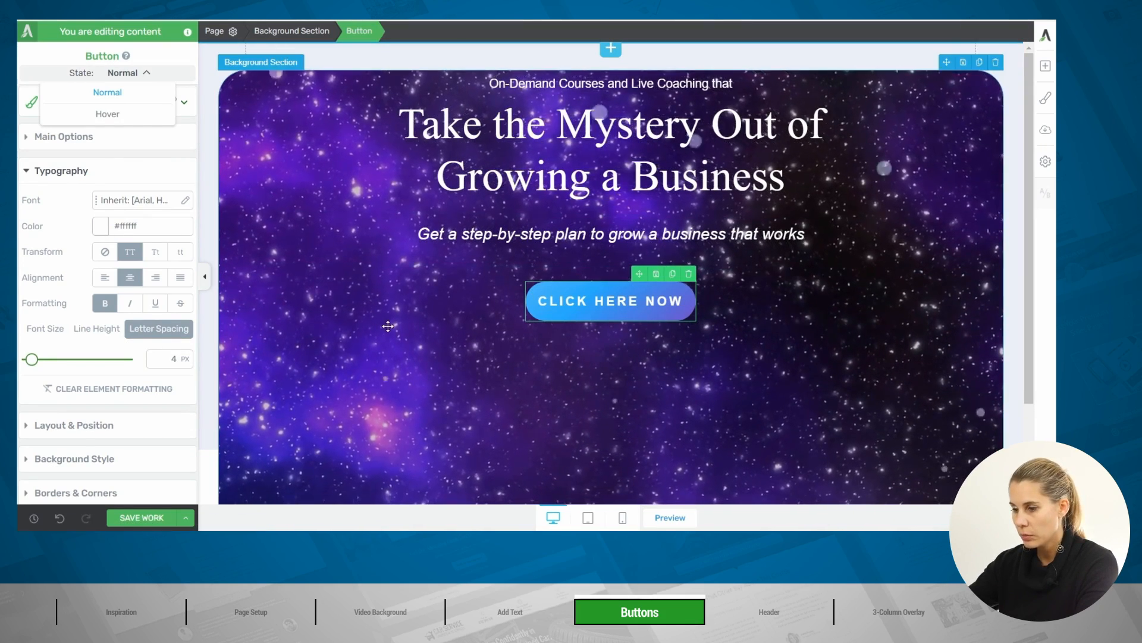
left_click(357, 187)
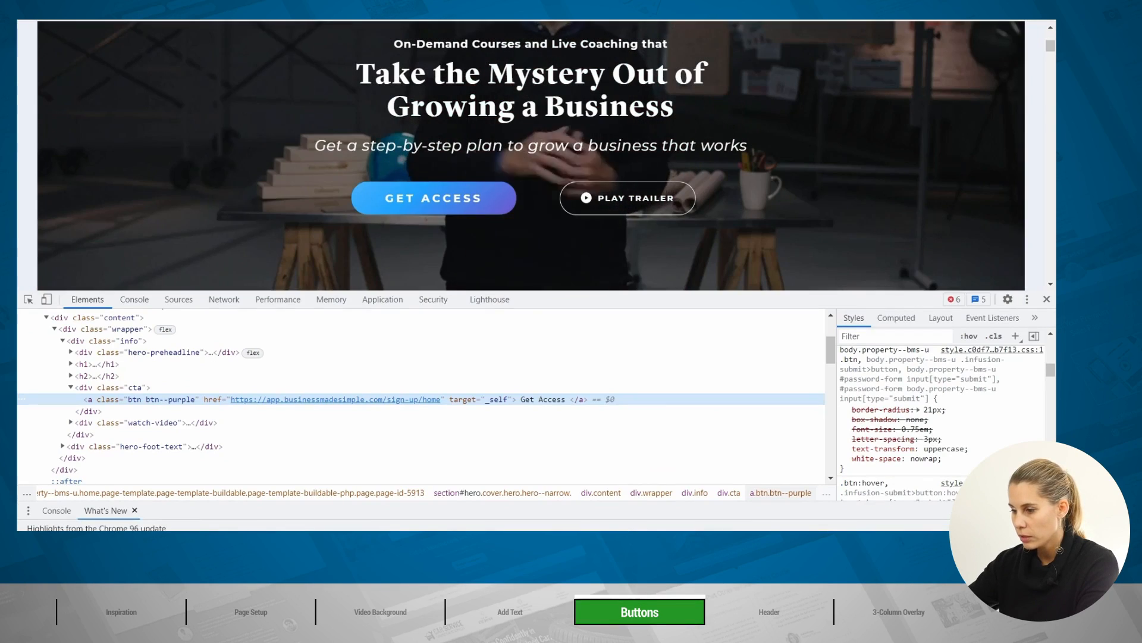
key("F12")
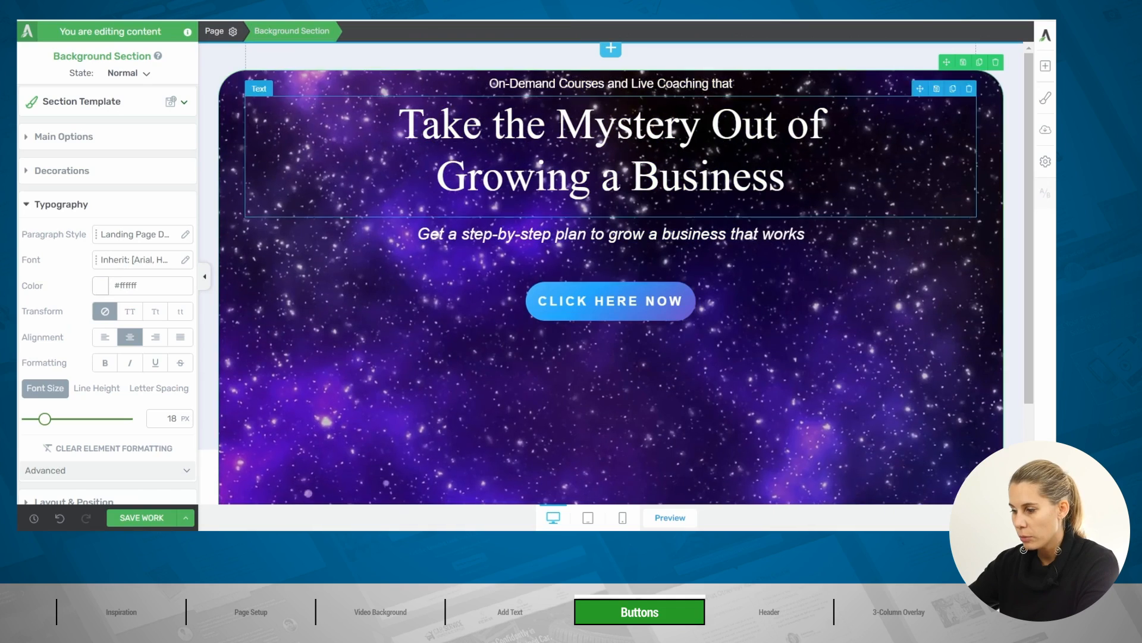
left_click(578, 289)
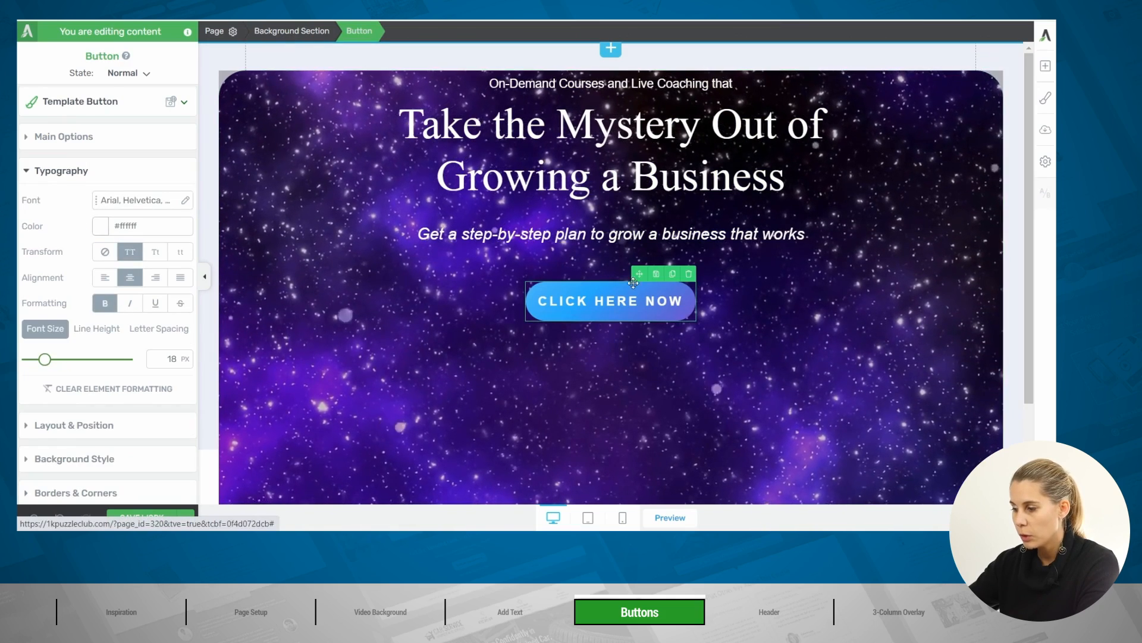
left_click(126, 73)
left_click(107, 114)
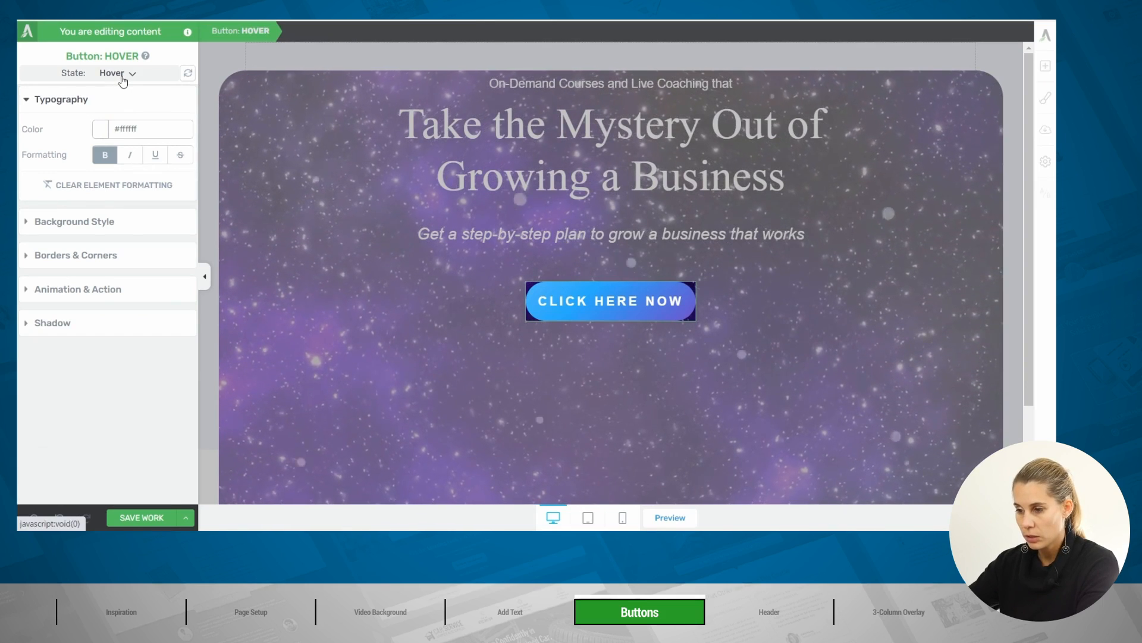
left_click(121, 76)
left_click(119, 100)
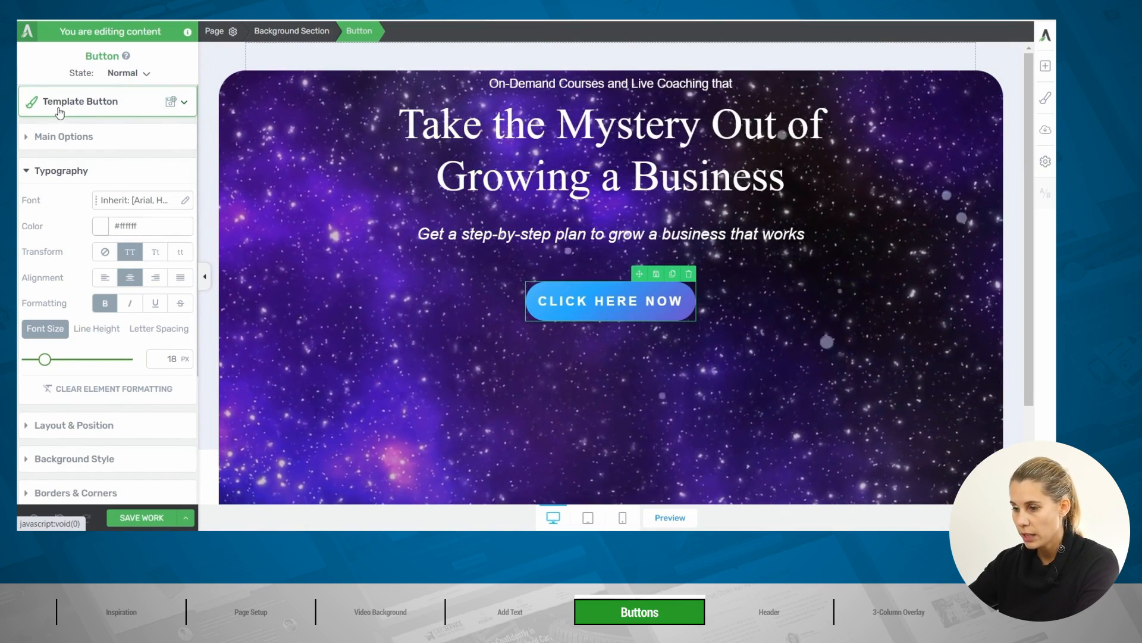
Save the button's styling as a global button style named Business made simple.
left_click(171, 103)
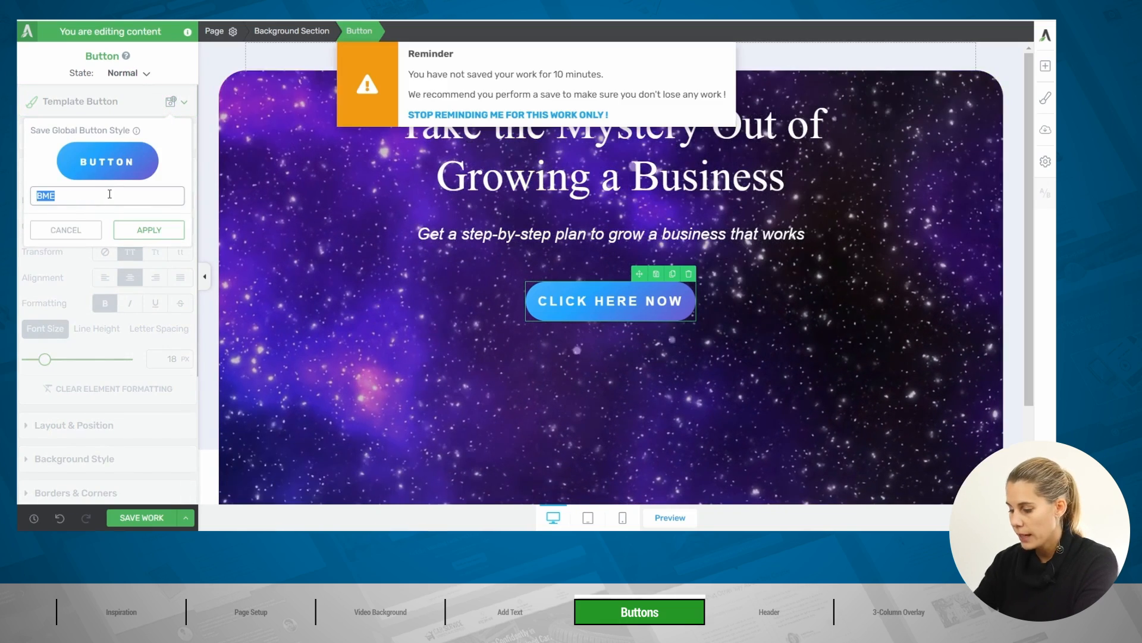
type("Bus")
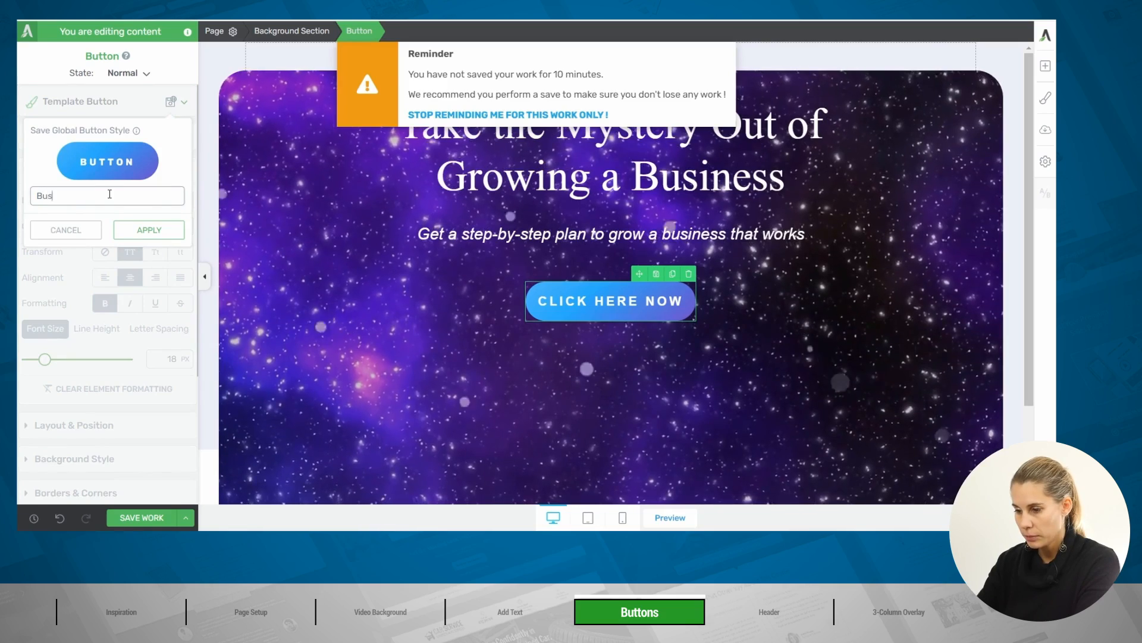
type("iness made simple!")
left_click(148, 230)
left_click(741, 321)
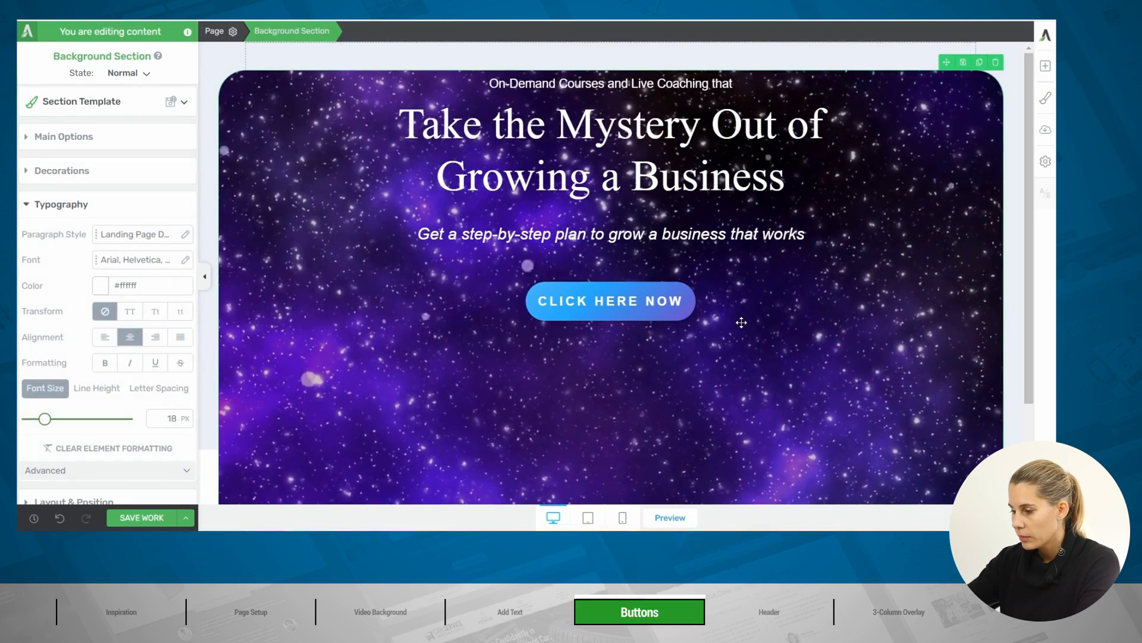
Review the saved and default styles available for the button.
scroll(742, 322, "down", 2)
scroll(708, 307, "up", 2)
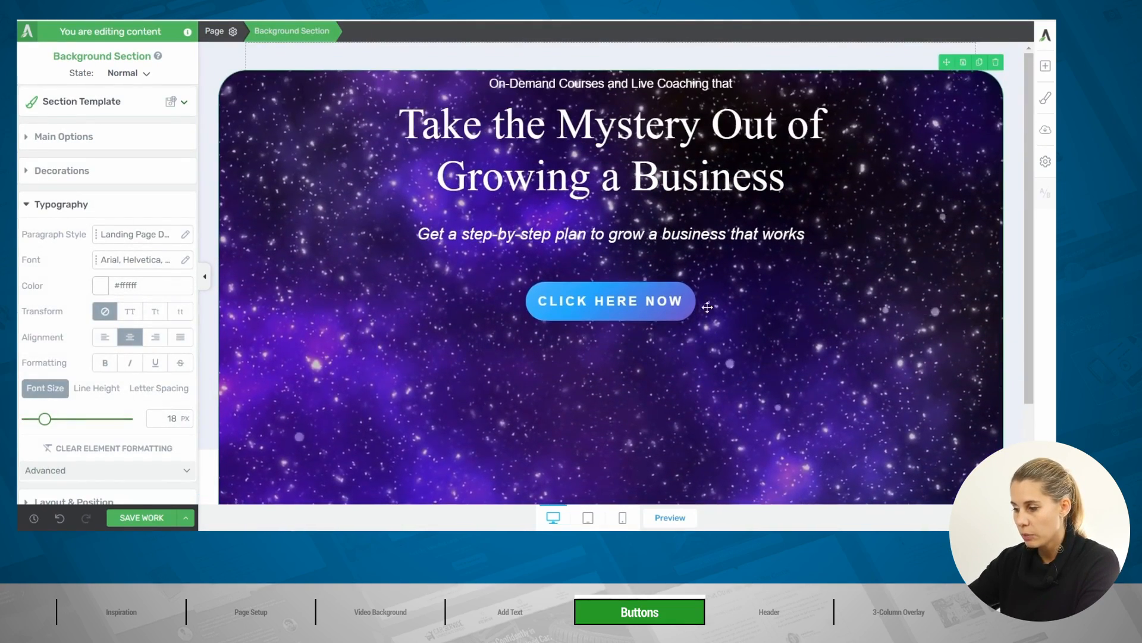
left_click(579, 287)
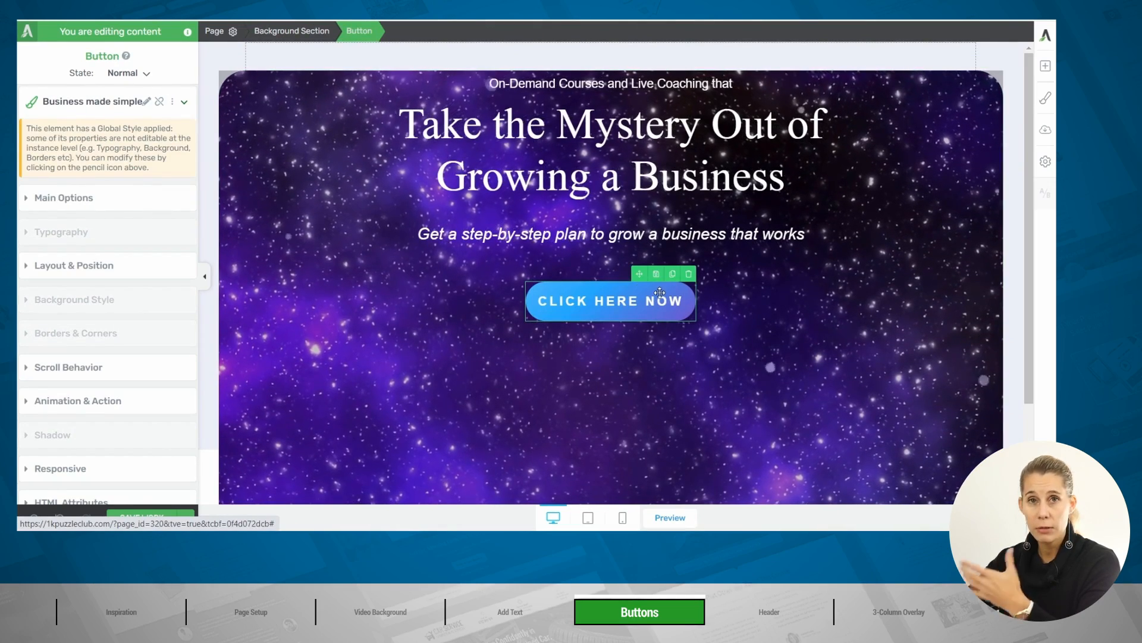
left_click(98, 106)
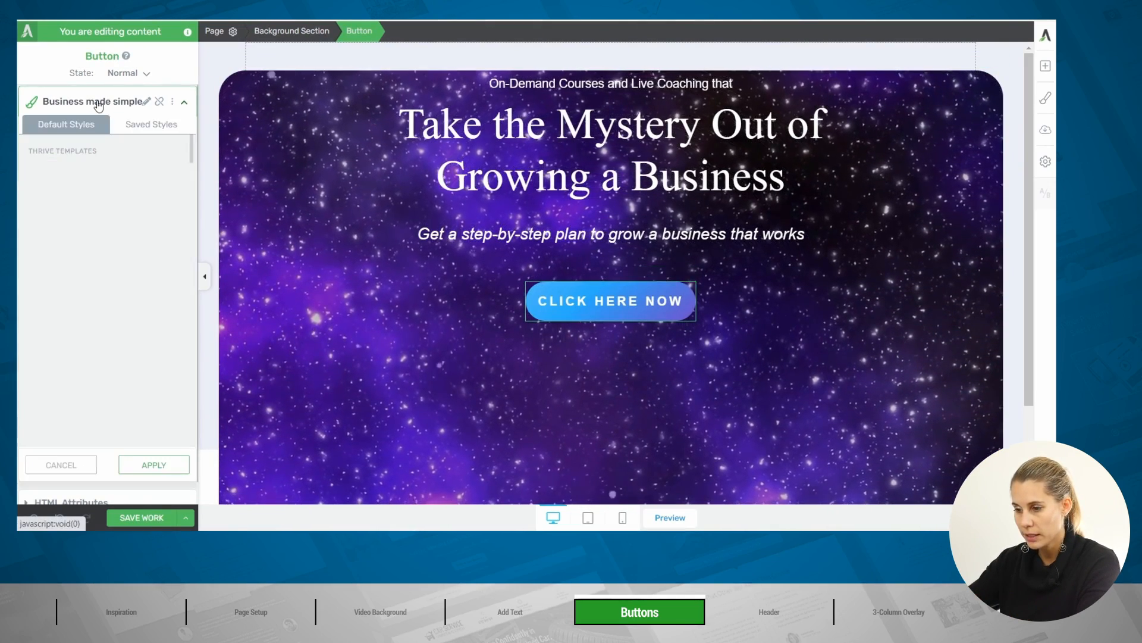
left_click(142, 125)
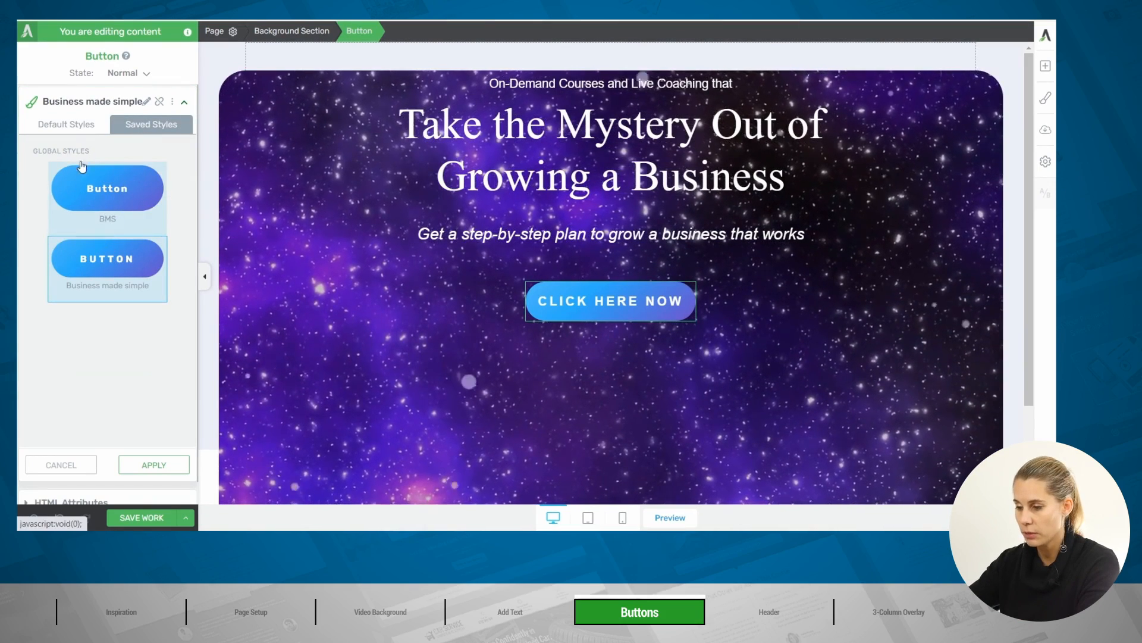
left_click(72, 126)
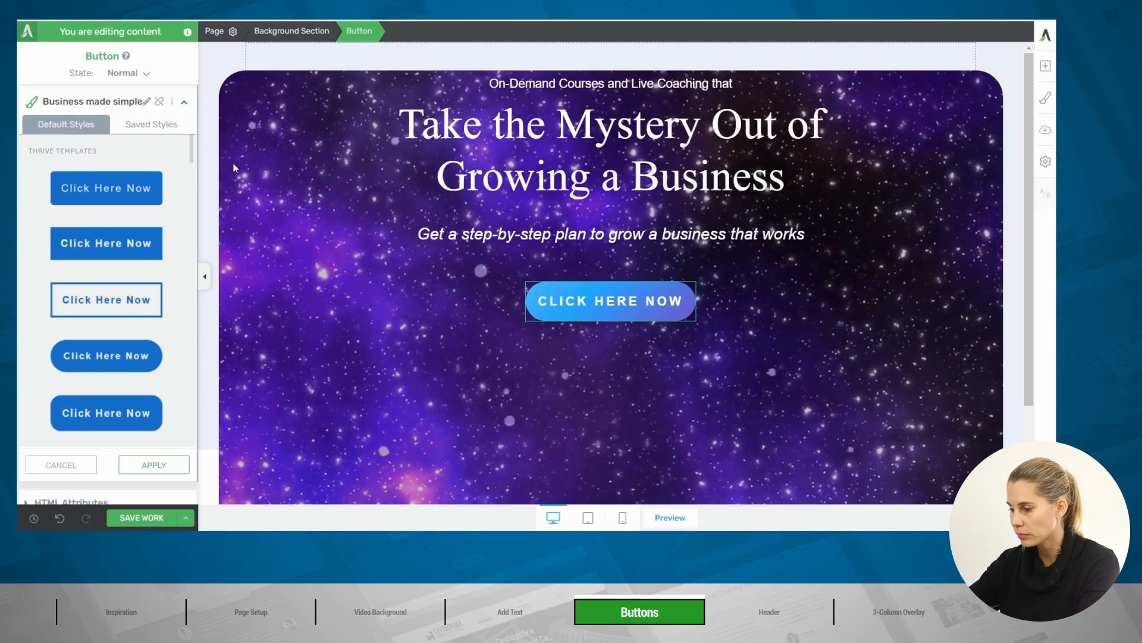
Add a second button element beside the gradient button so the two sit in separate columns.
left_click(757, 308)
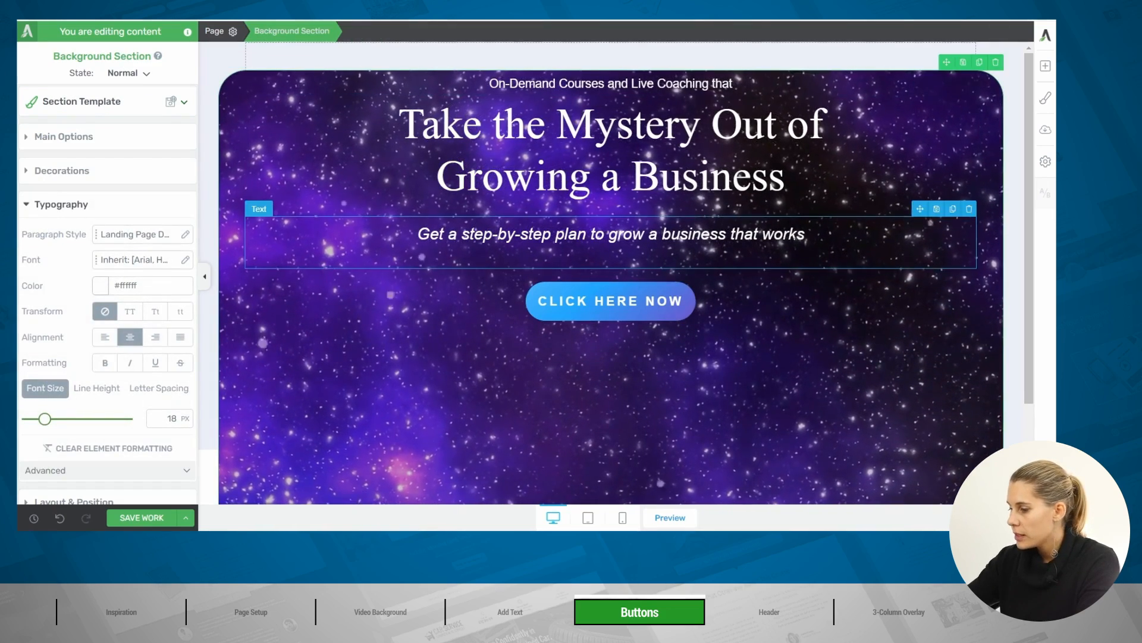
left_click(1046, 70)
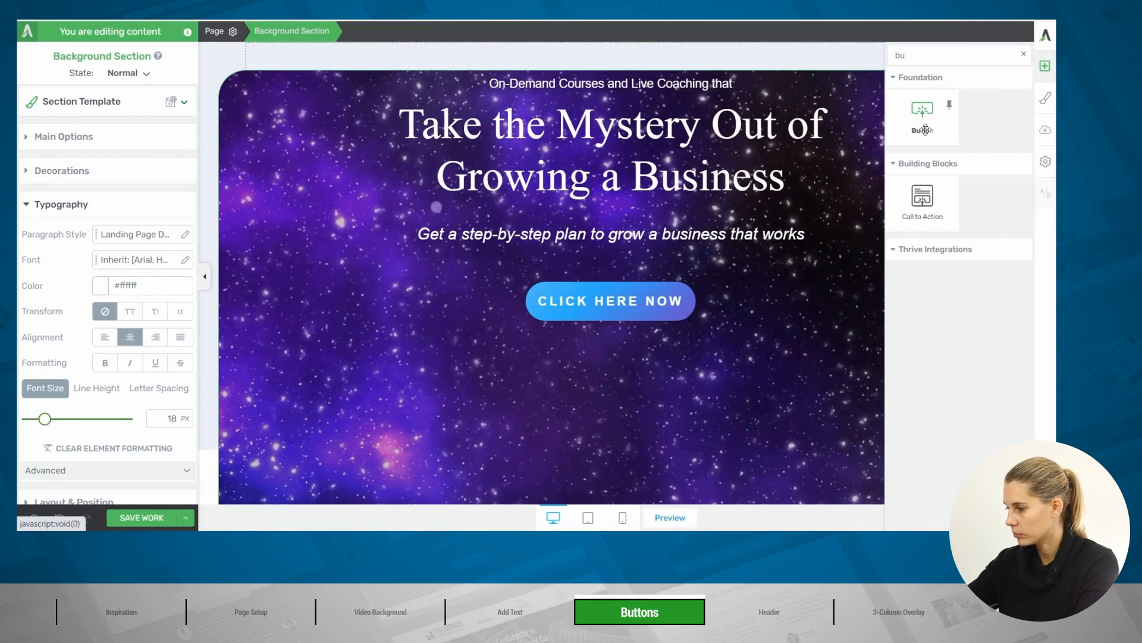
left_click_drag(857, 200, 694, 306)
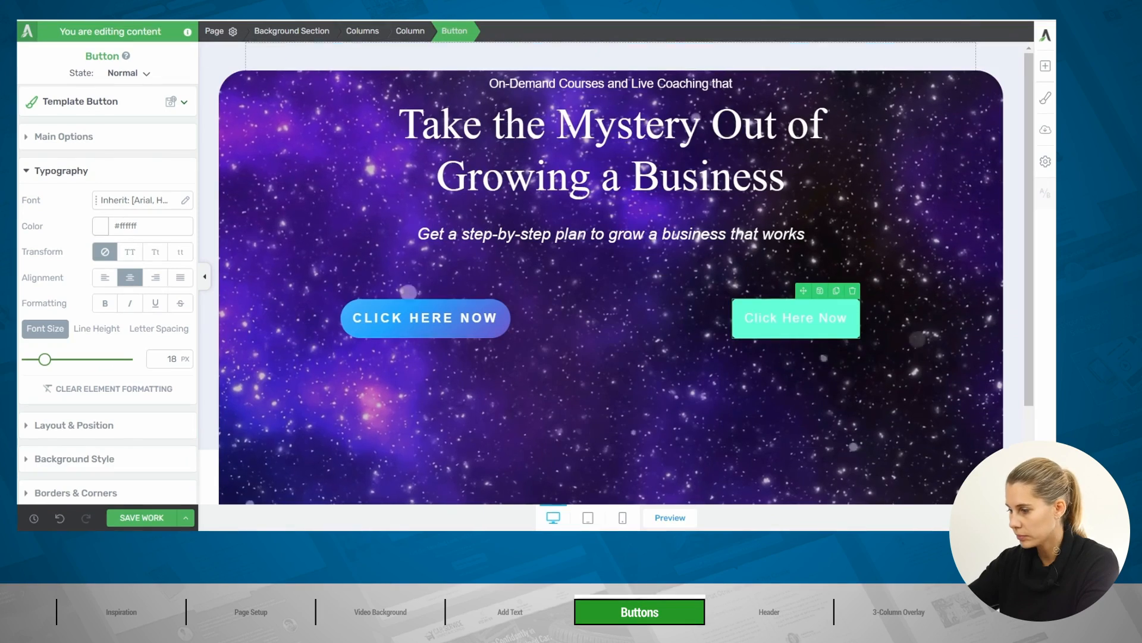
Apply the rounded outline default style Borders 03 to the second button.
left_click(83, 102)
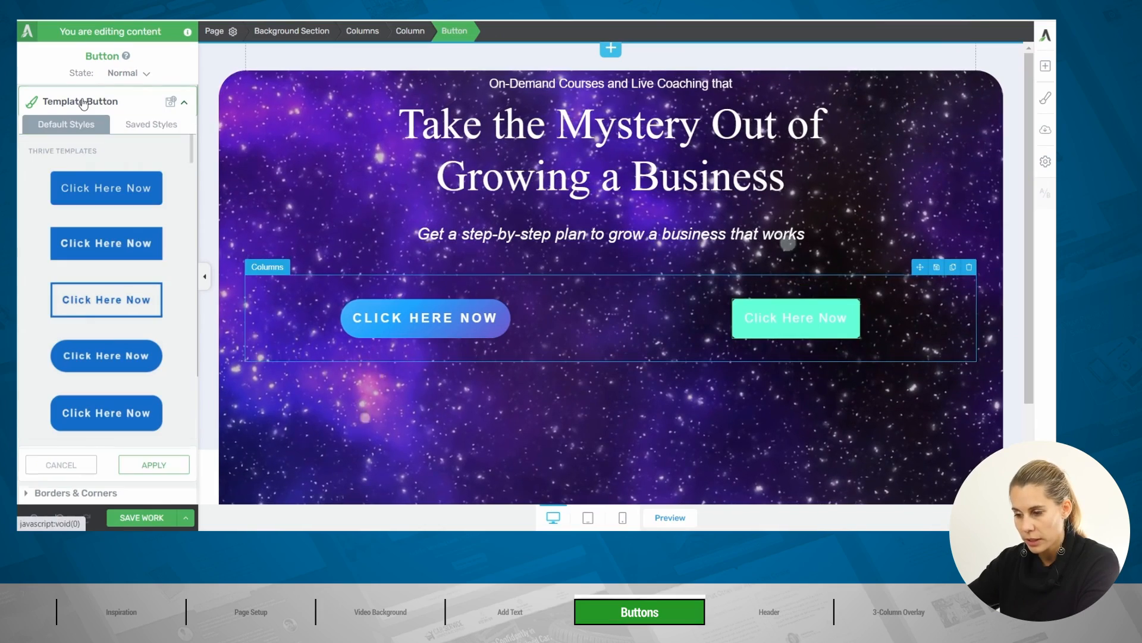
scroll(107, 262, "down", 5)
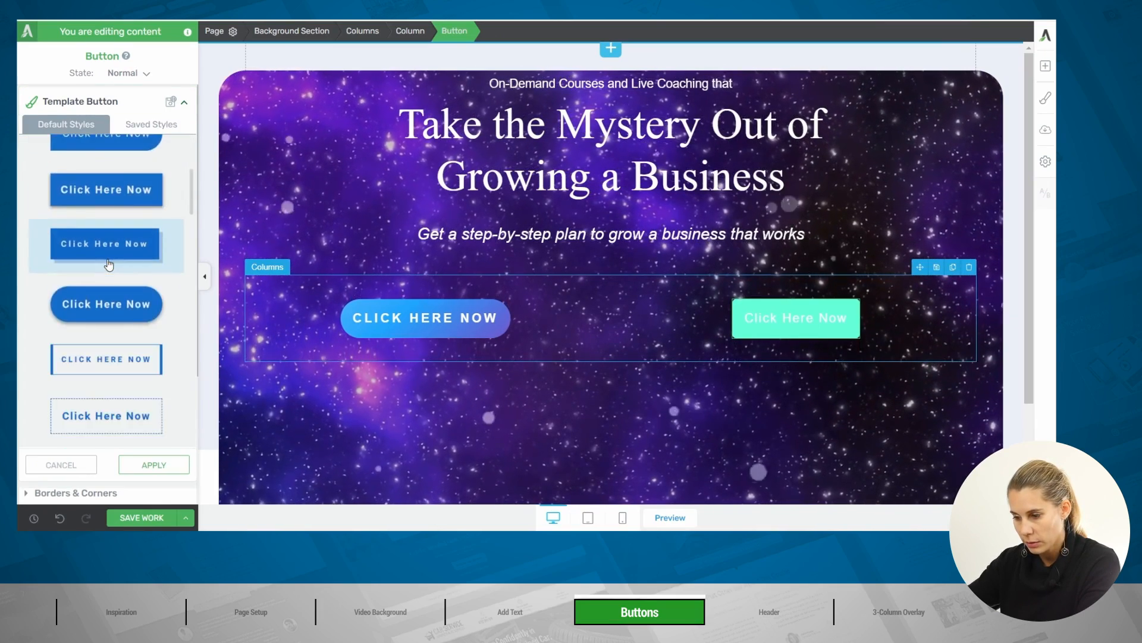
scroll(107, 271, "down", 1)
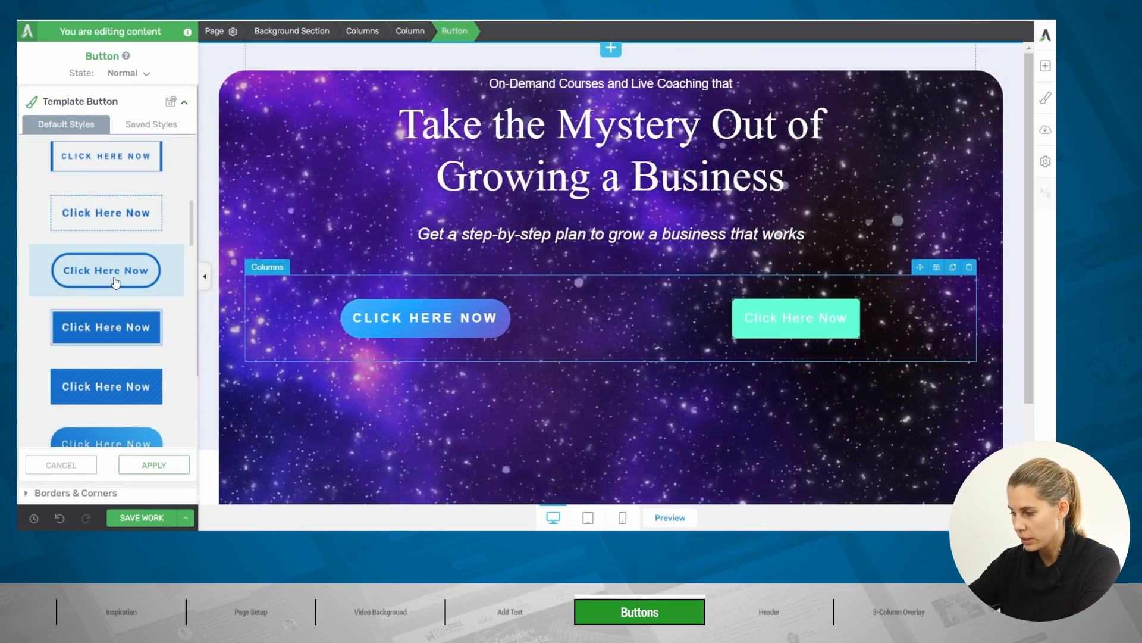
left_click(115, 281)
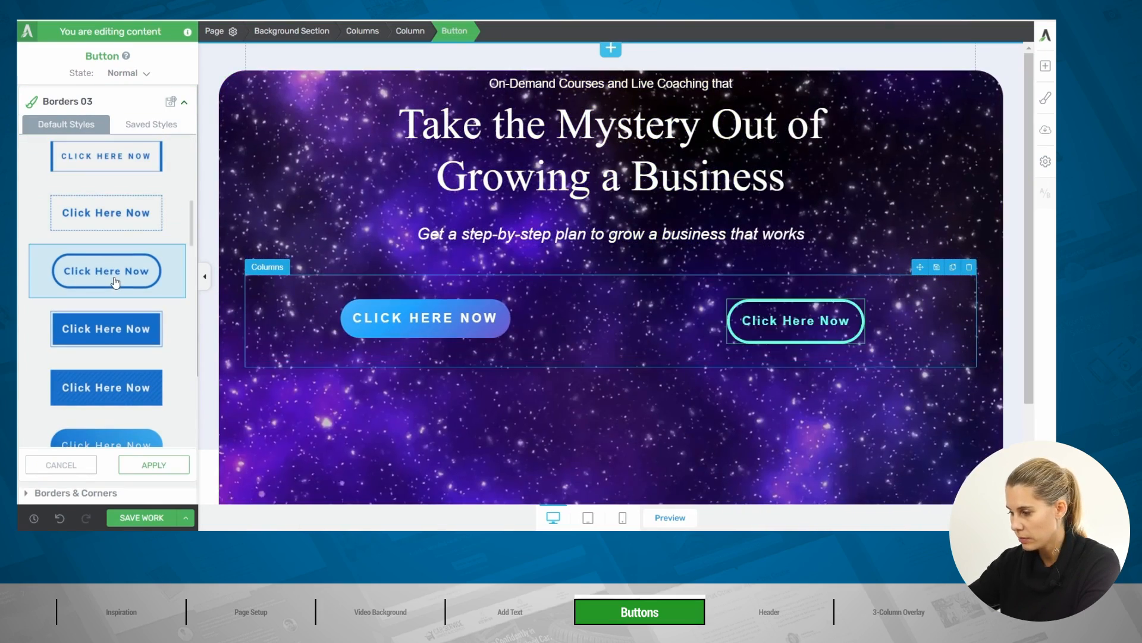
left_click(157, 464)
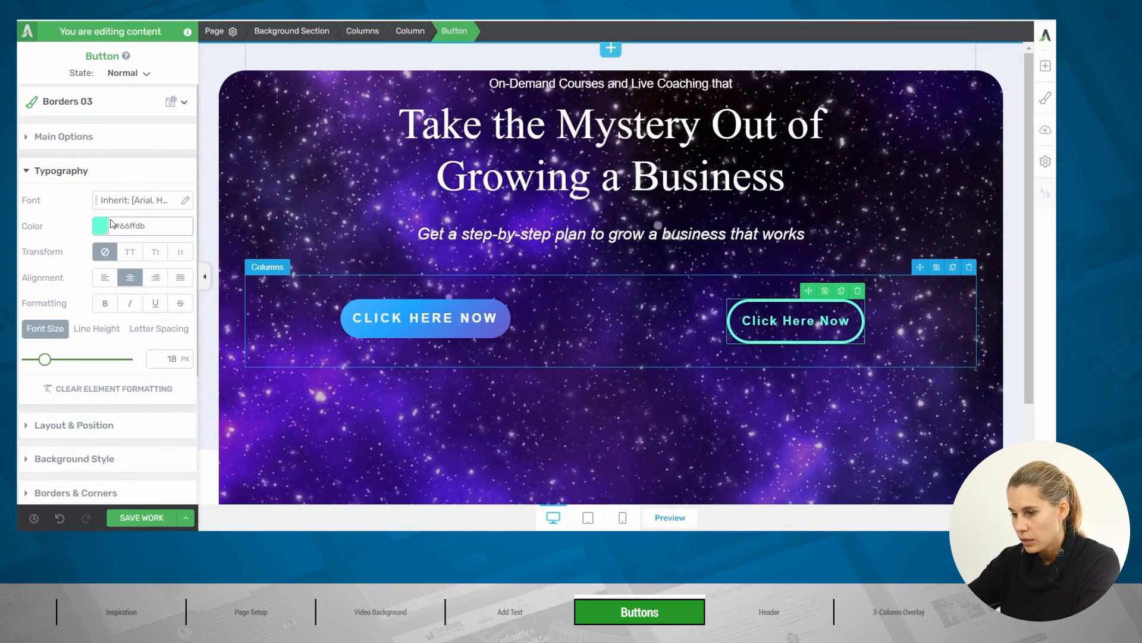
Unlink the outlined button's main color from the theme color and set it to white, #ffffff.
left_click(101, 136)
left_click(177, 166)
left_click(94, 314)
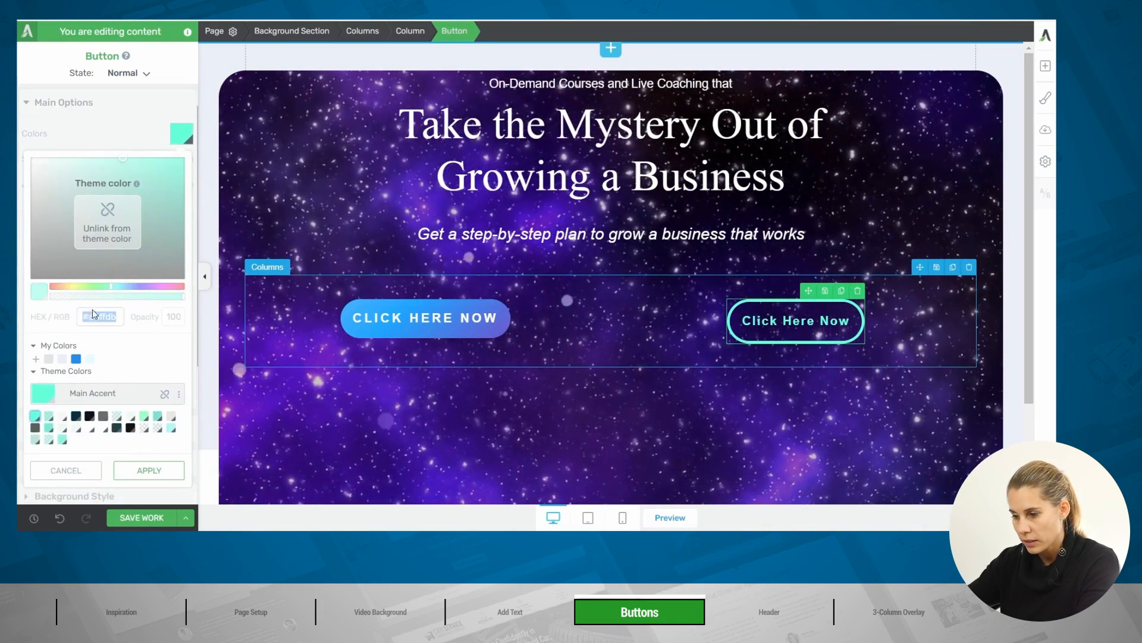
left_click(109, 215)
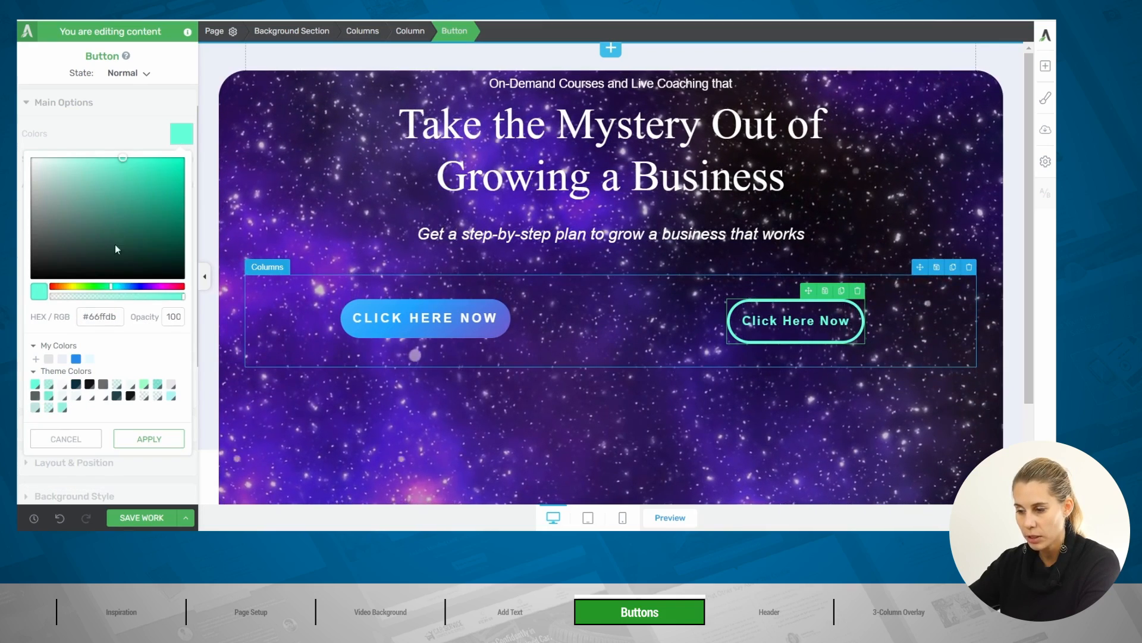
key("ctrl+a")
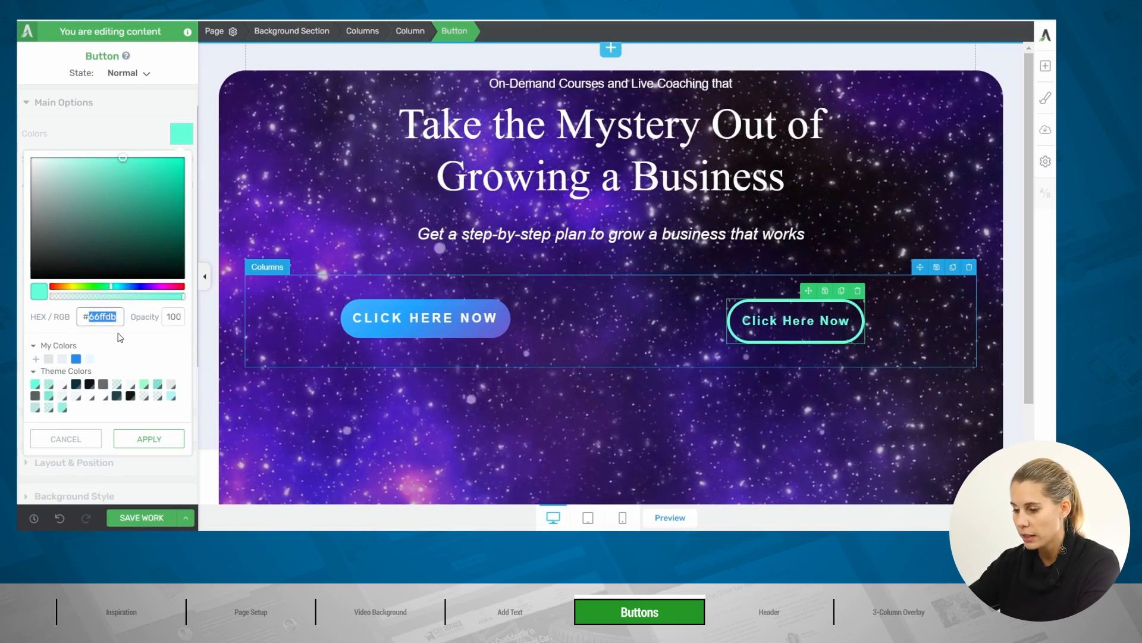
type("#fff")
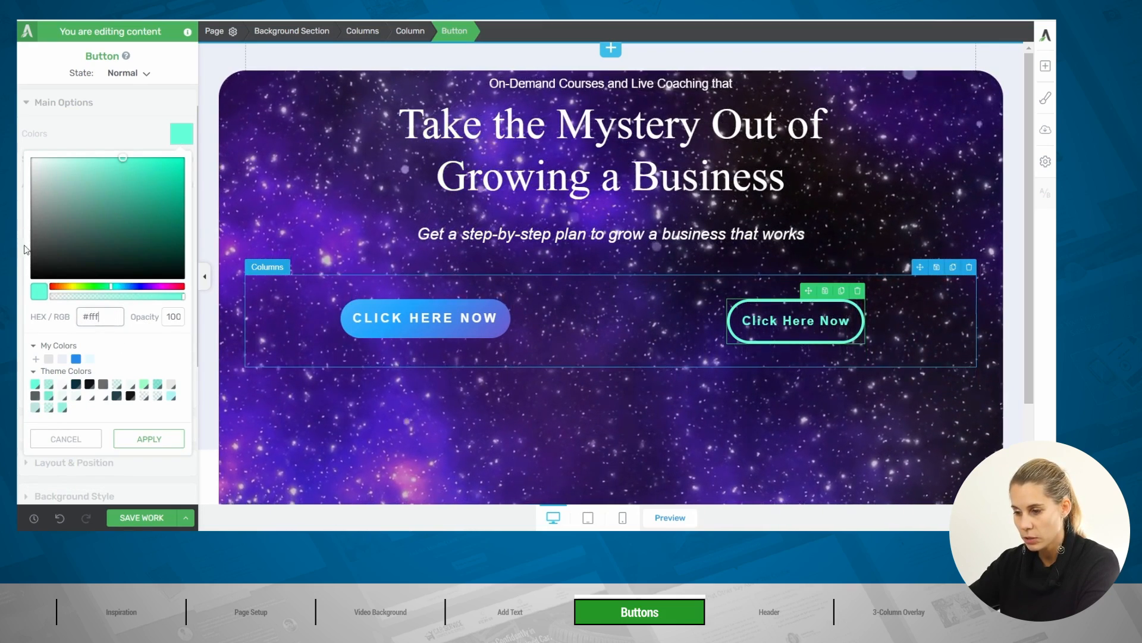
type("fff")
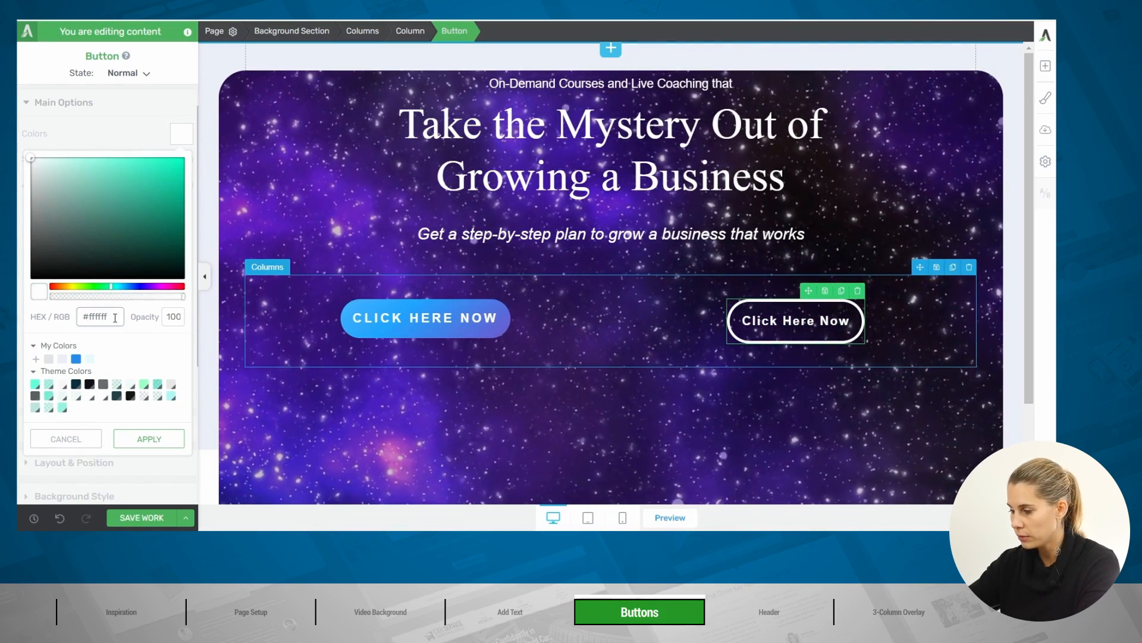
left_click(149, 438)
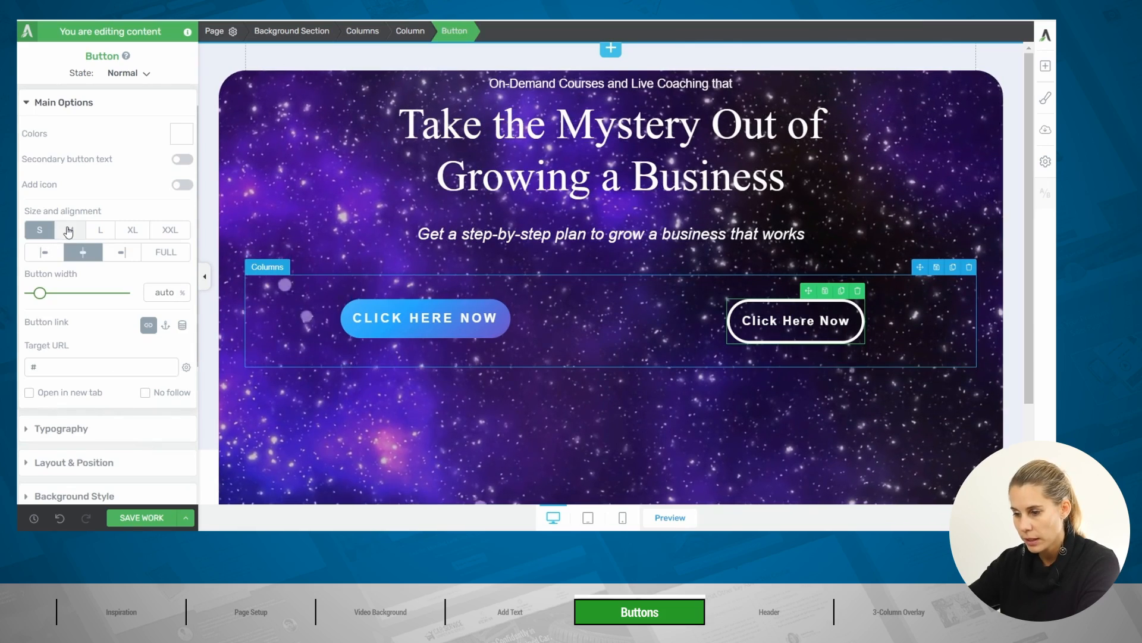
Remove the bold formatting from the outlined button's text.
scroll(74, 361, "down", 2)
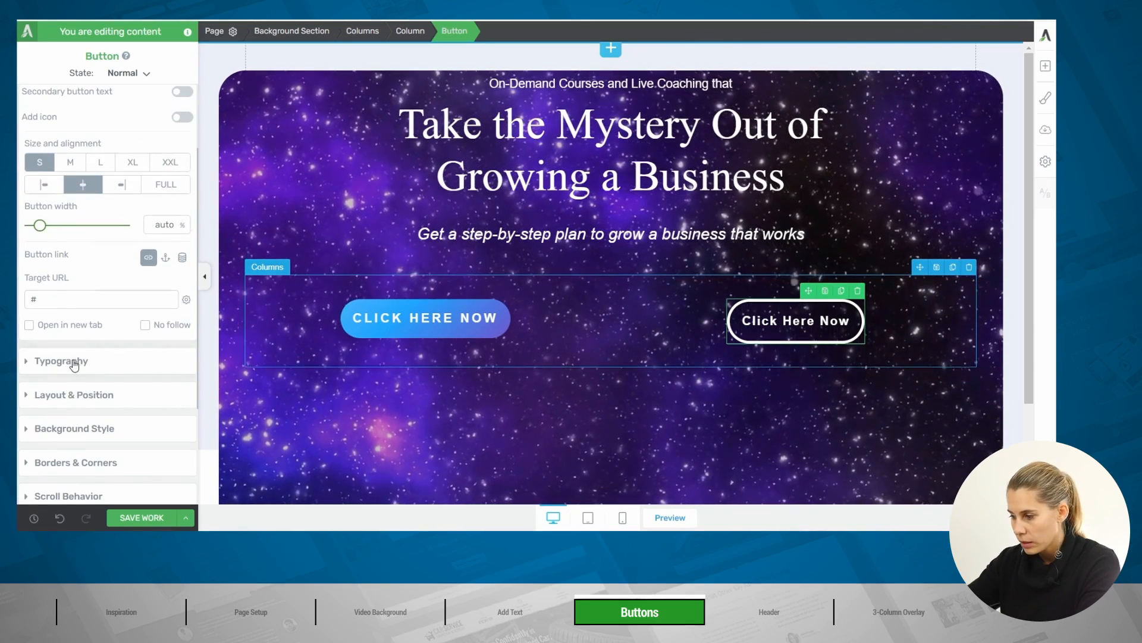
left_click(74, 361)
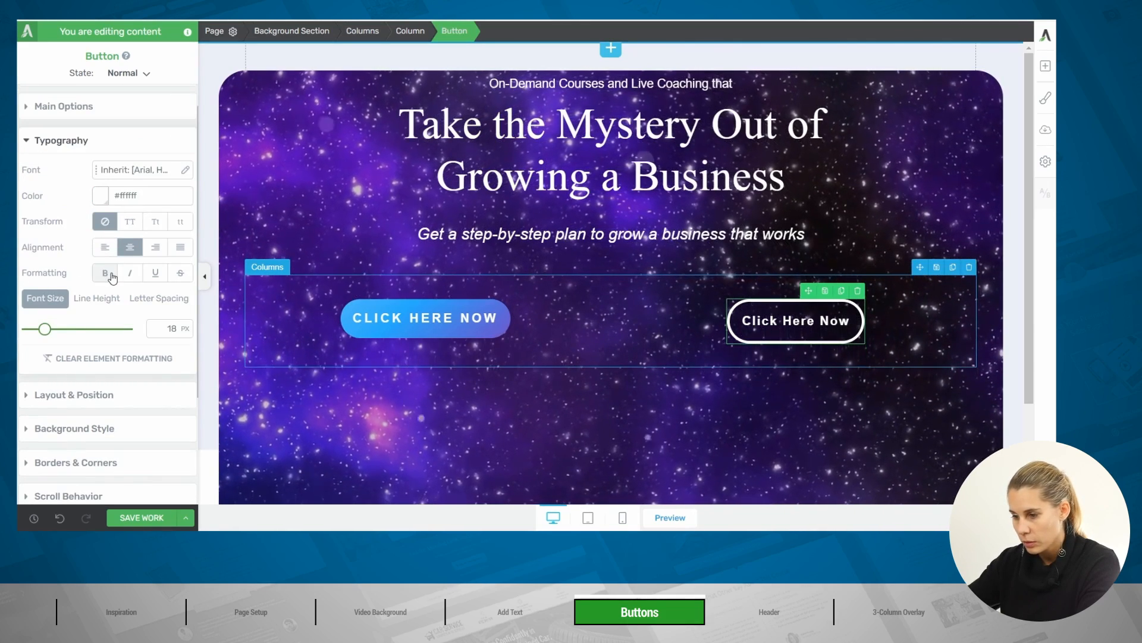
left_click(796, 321)
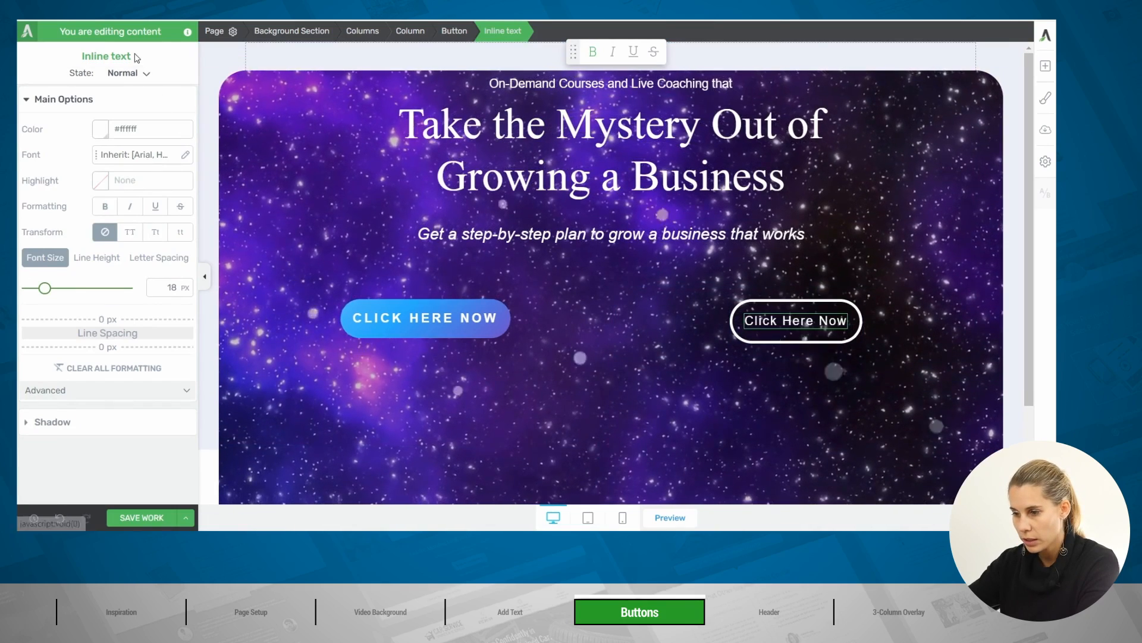
Reset the hover state of the outlined button's inline text to match its normal state.
left_click(126, 73)
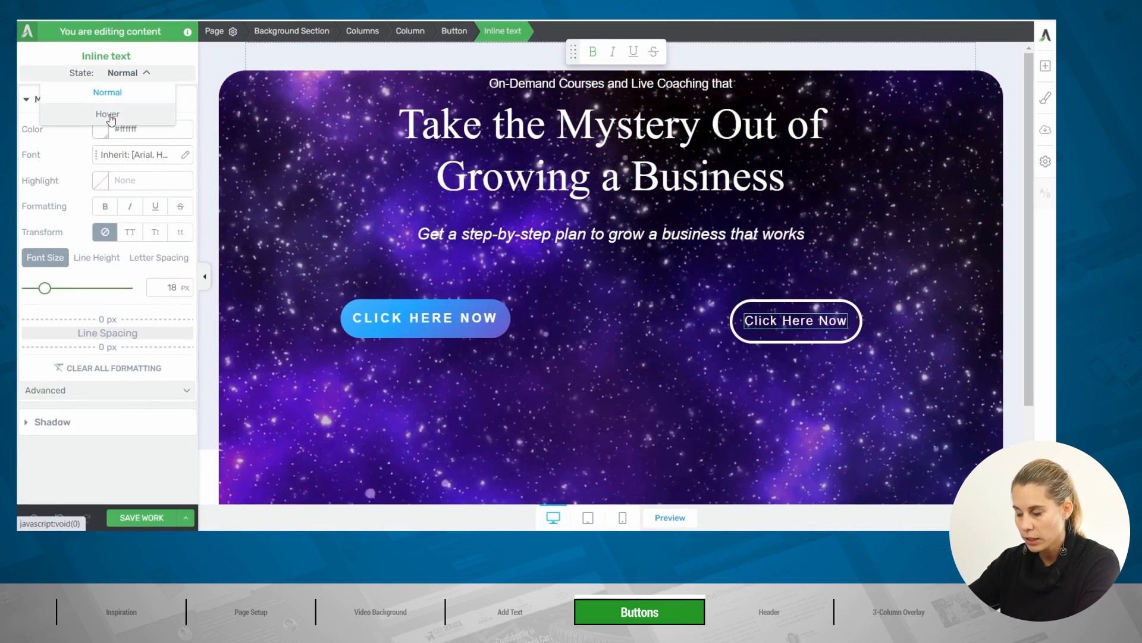
left_click(117, 110)
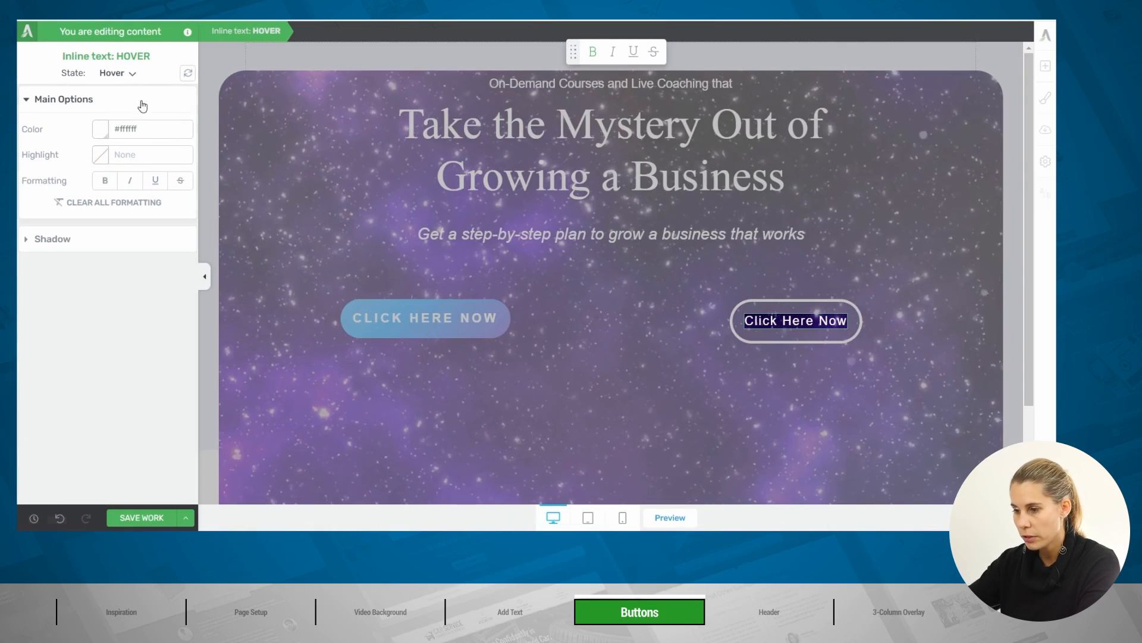
left_click(187, 74)
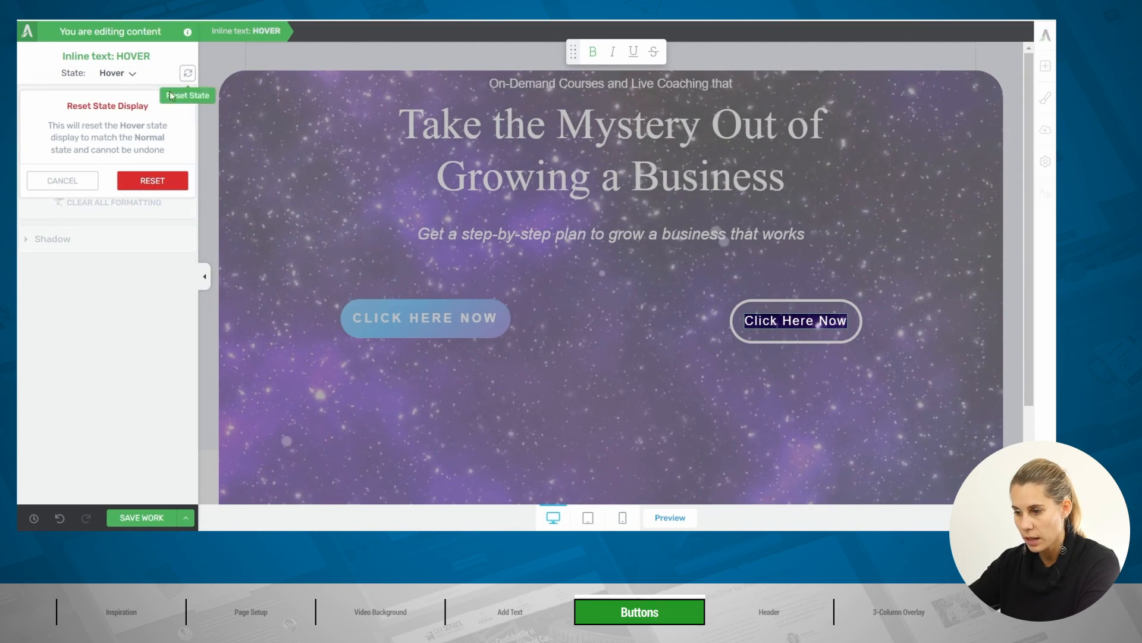
left_click(153, 182)
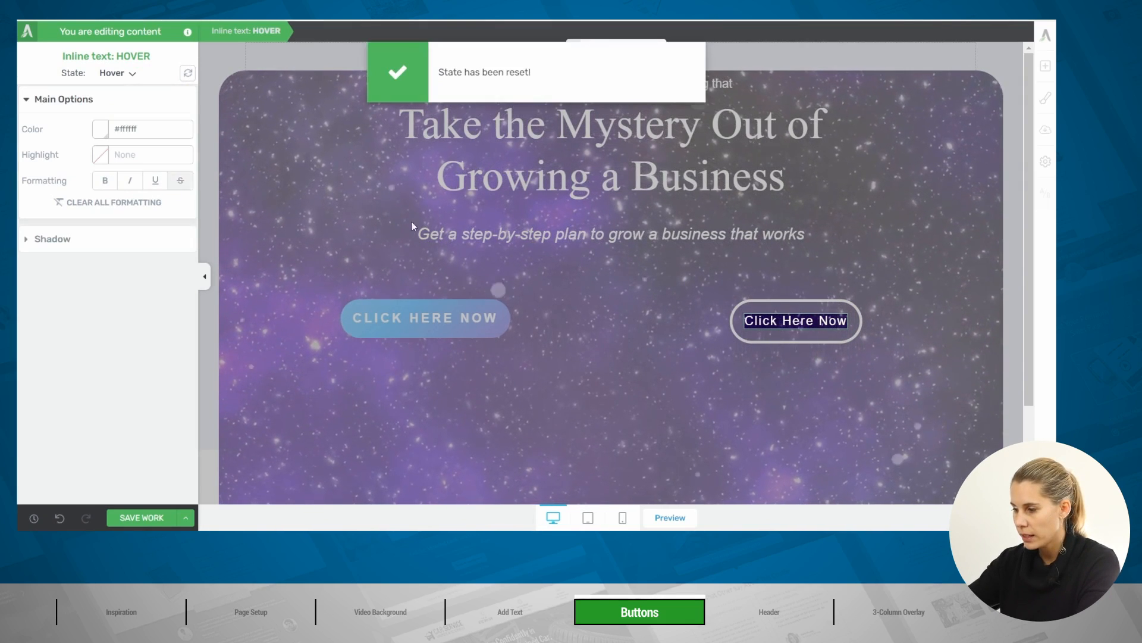
Remove the Sweep to top hover animation from the outlined button and return to its normal state.
left_click(109, 76)
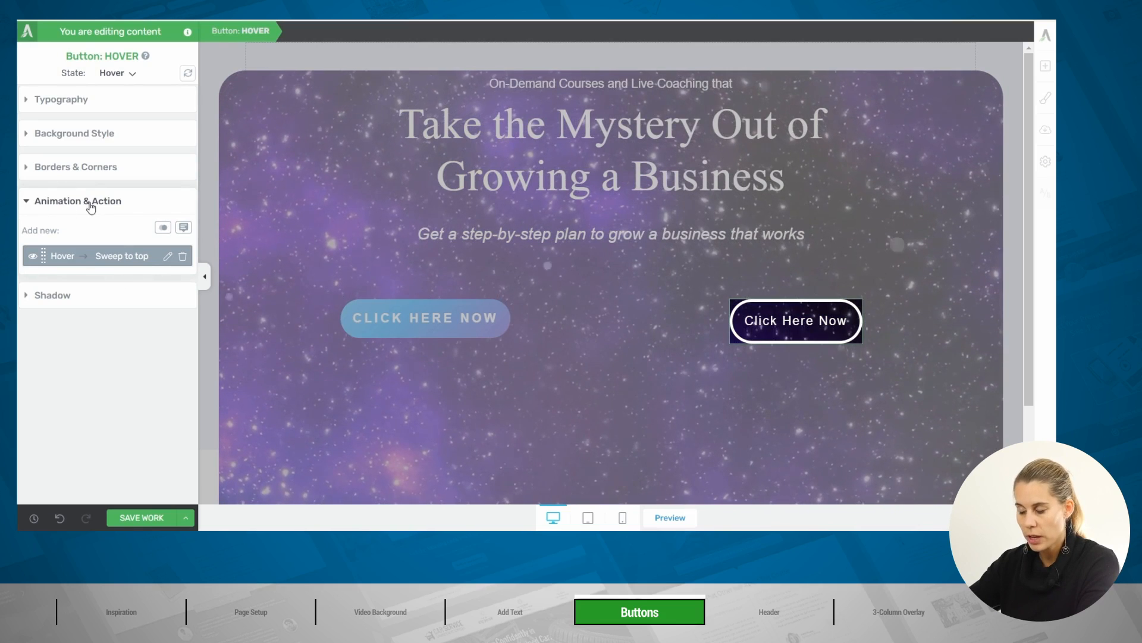
left_click(183, 256)
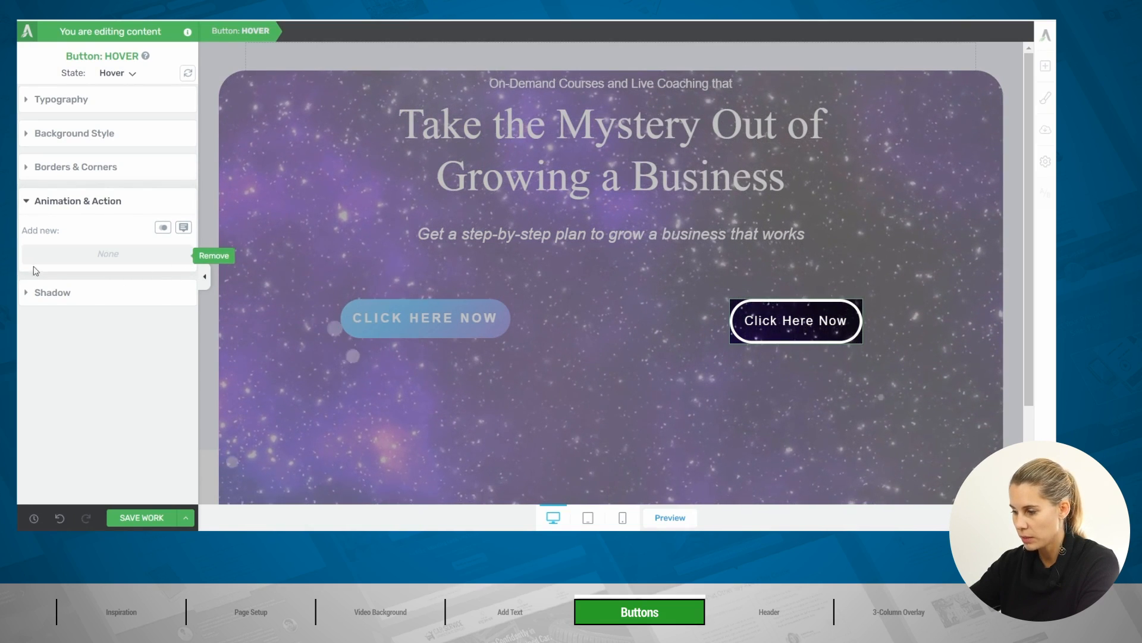
left_click(113, 74)
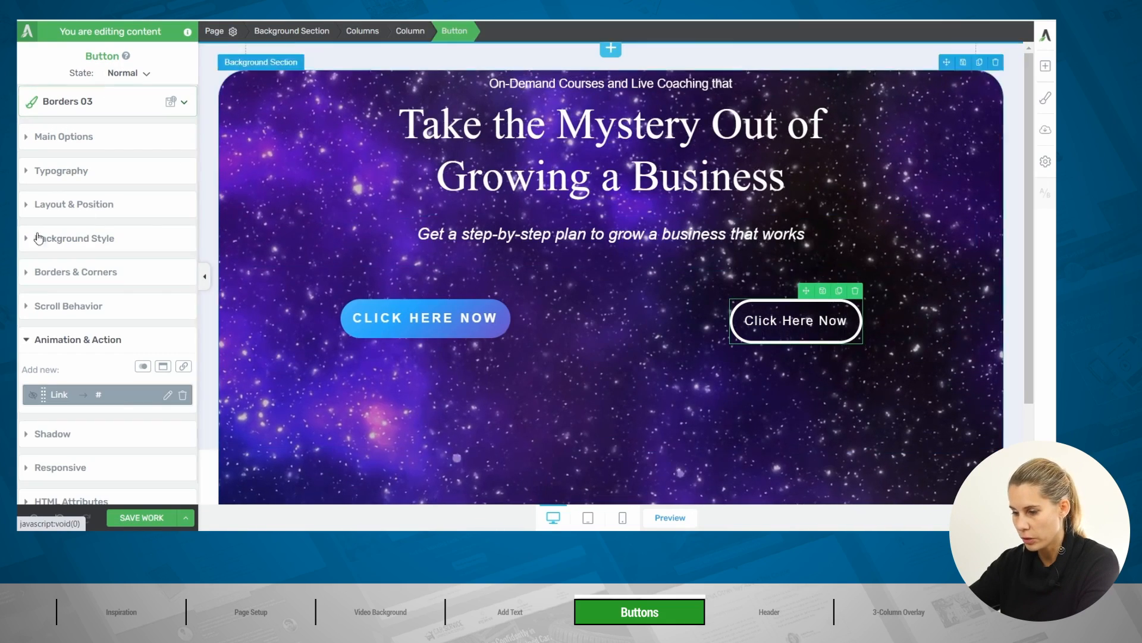
Set the outlined button's border thickness to 2 px.
scroll(53, 286, "down", 1)
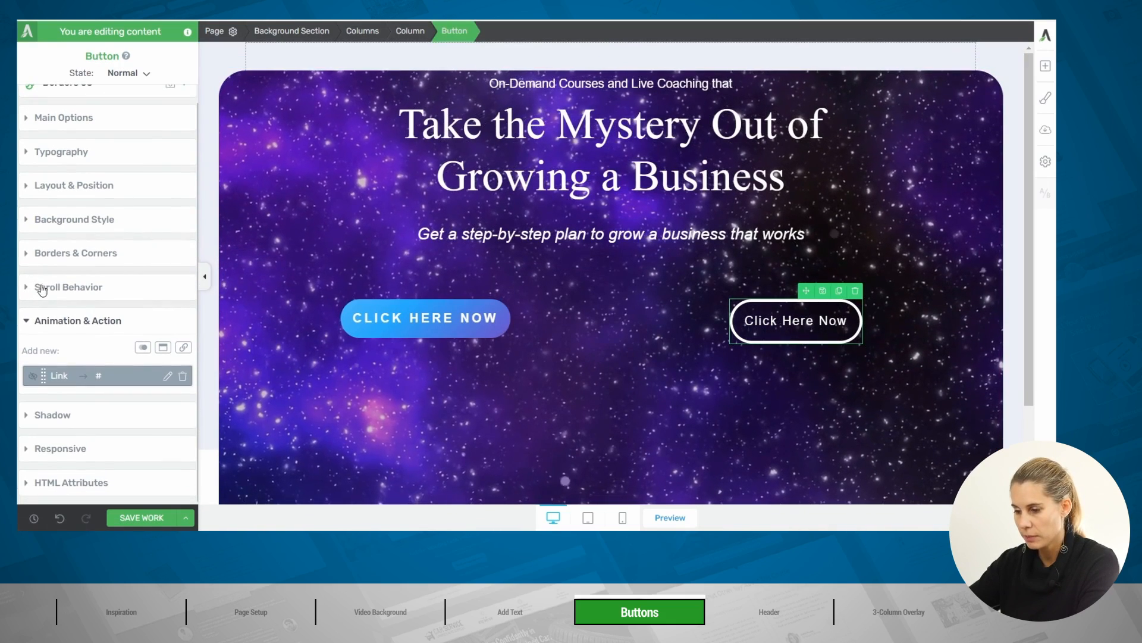
left_click(69, 253)
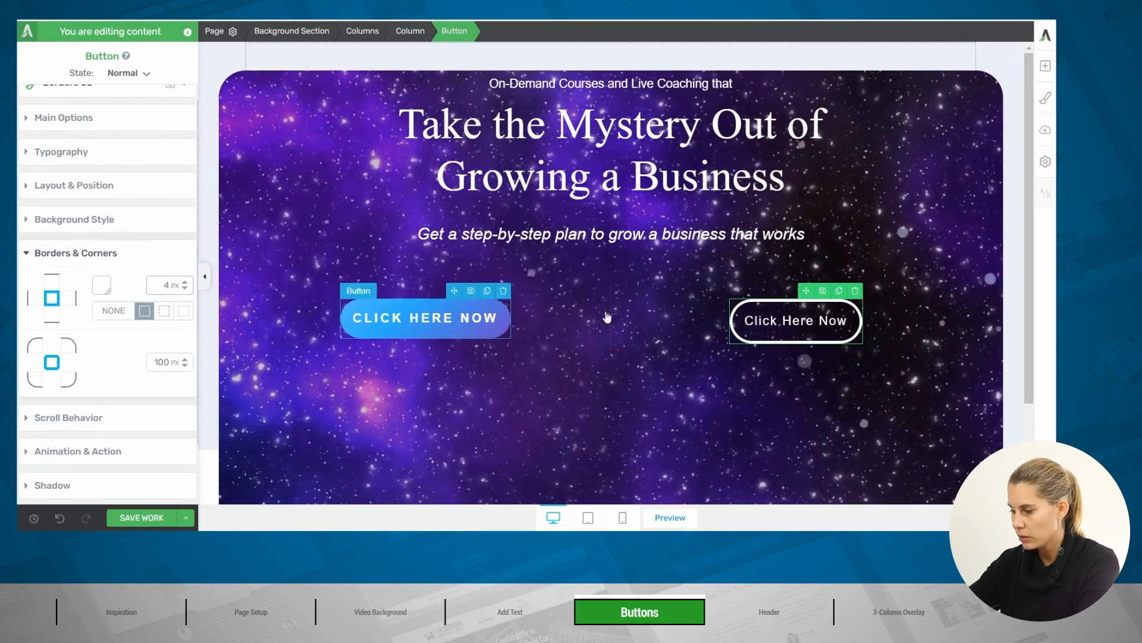
double_click(166, 286)
type("2")
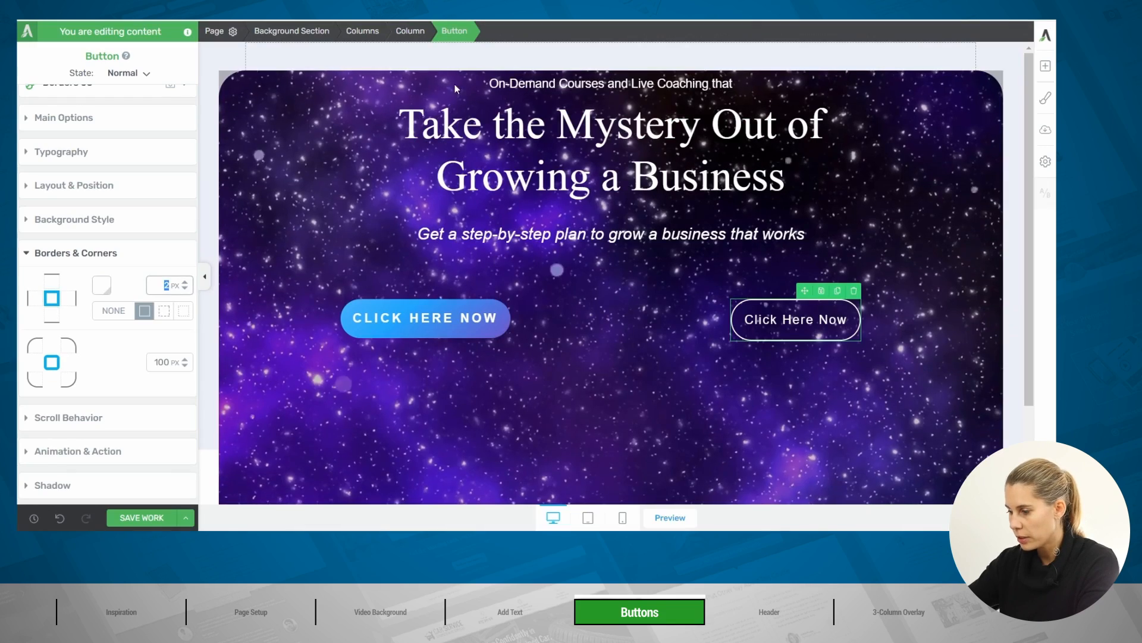
Enable an icon on the outlined button.
left_click(55, 120)
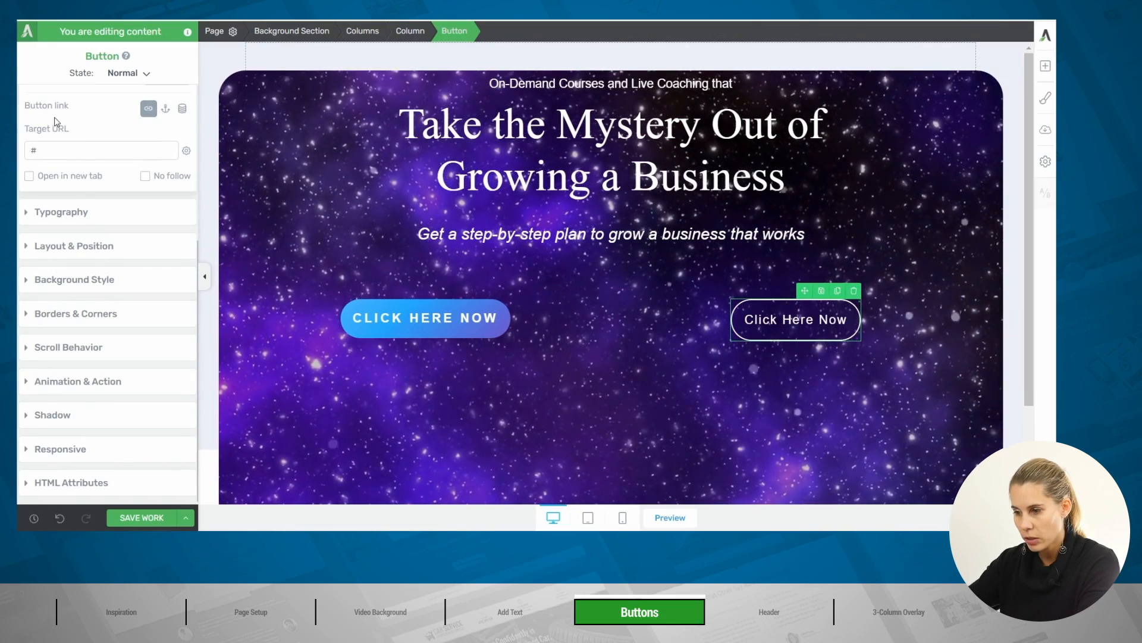
scroll(80, 223, "up", 4)
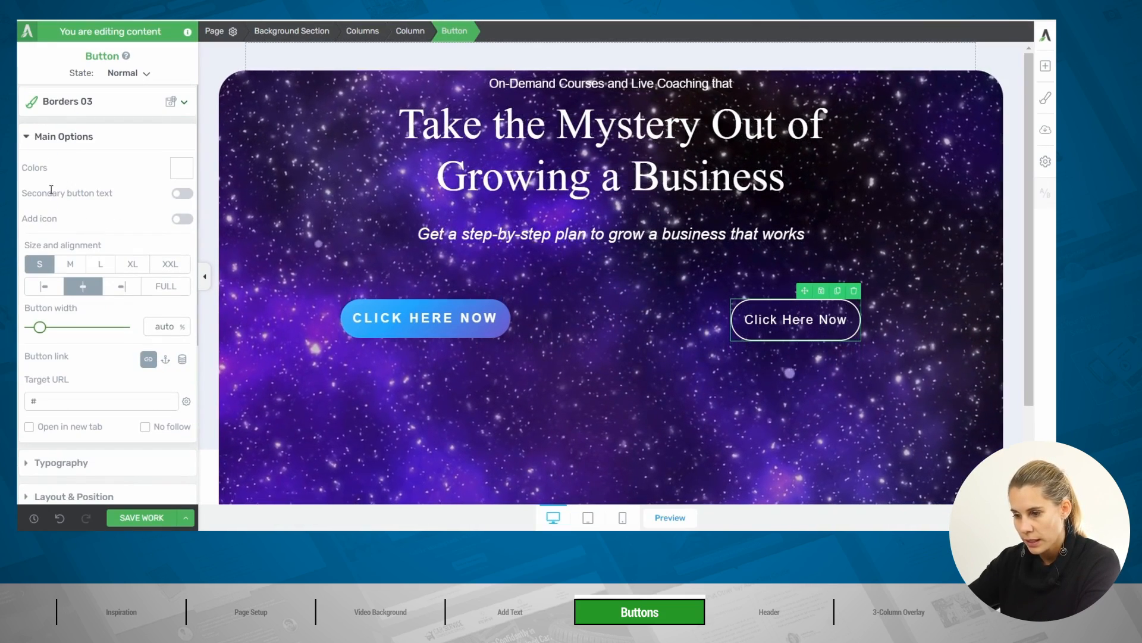
left_click(186, 220)
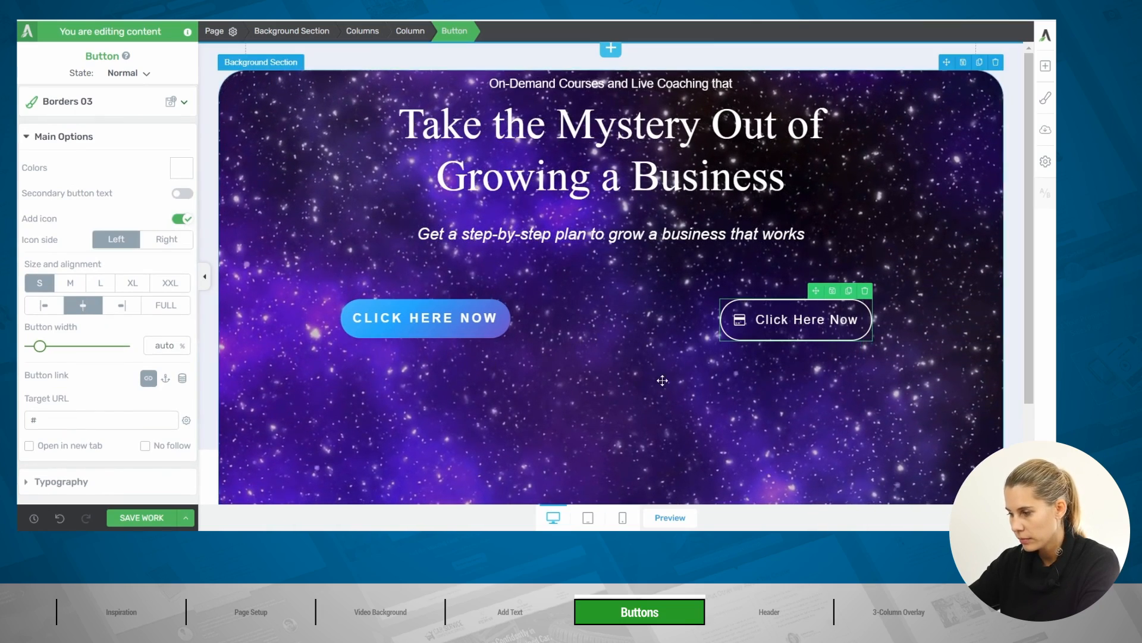
Replace the button's credit-card icon with the solid play-circle icon, searching the icon library for "pla".
left_click(741, 321)
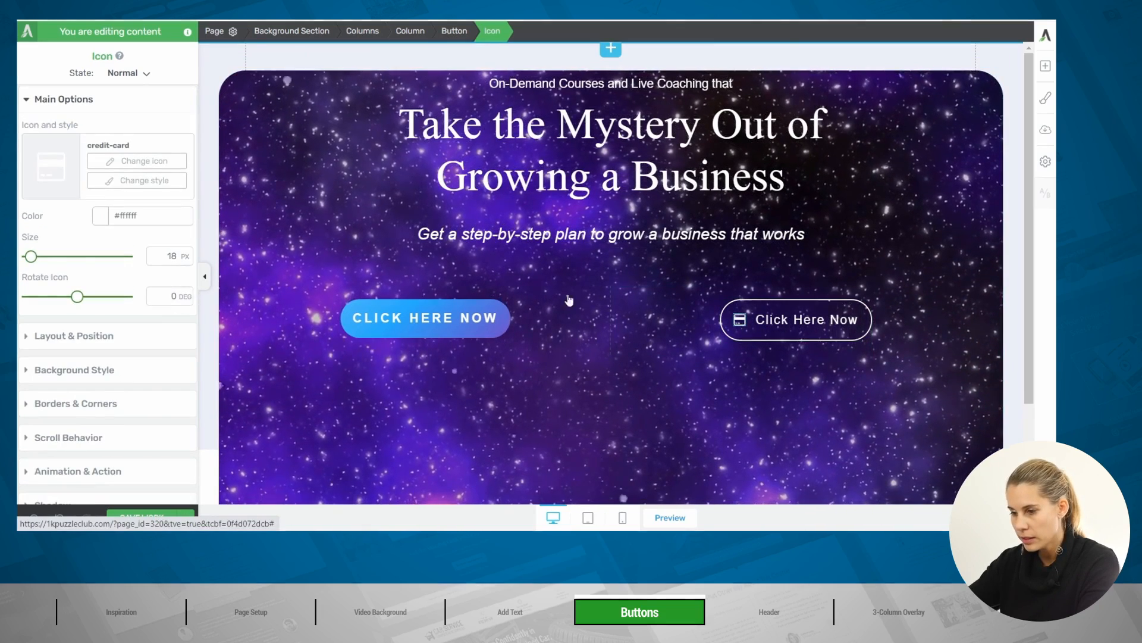
left_click(131, 163)
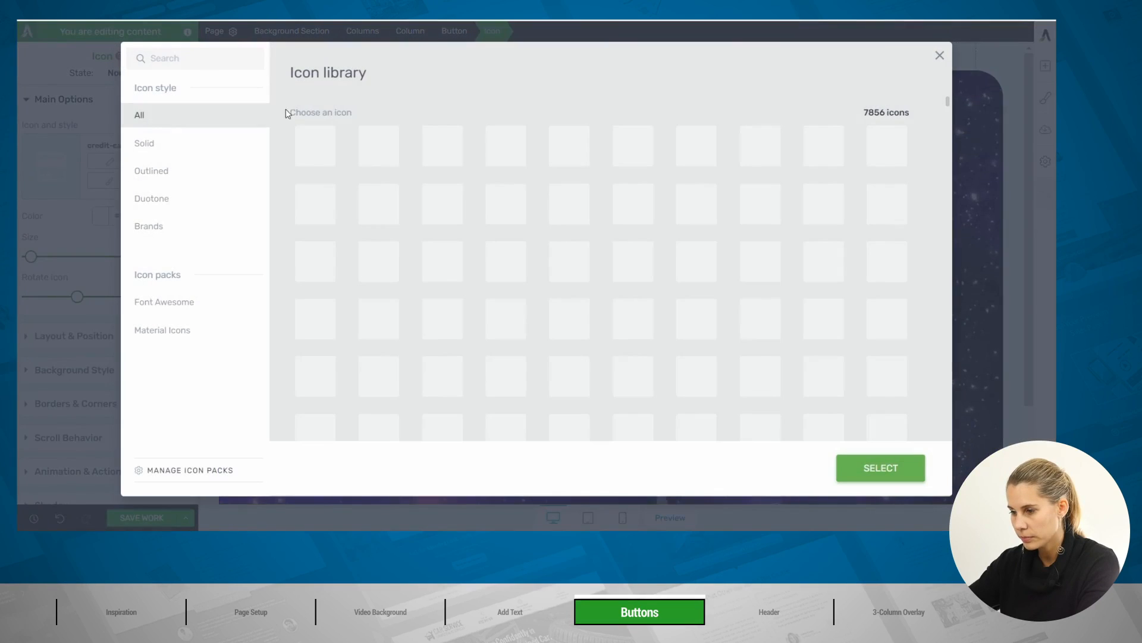
type("vi")
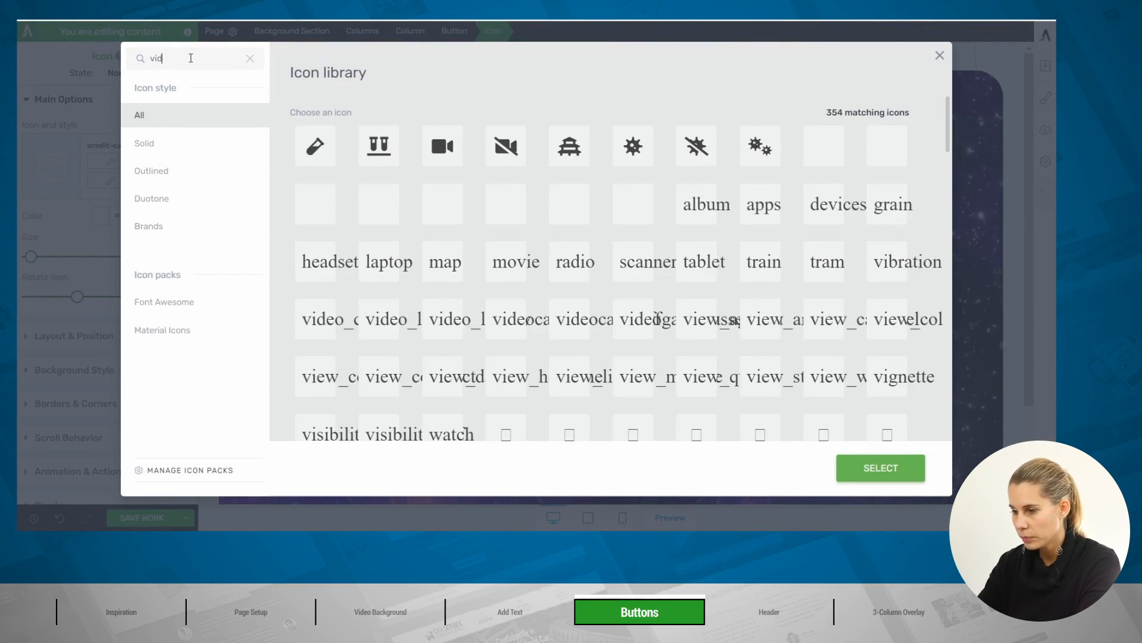
type("d")
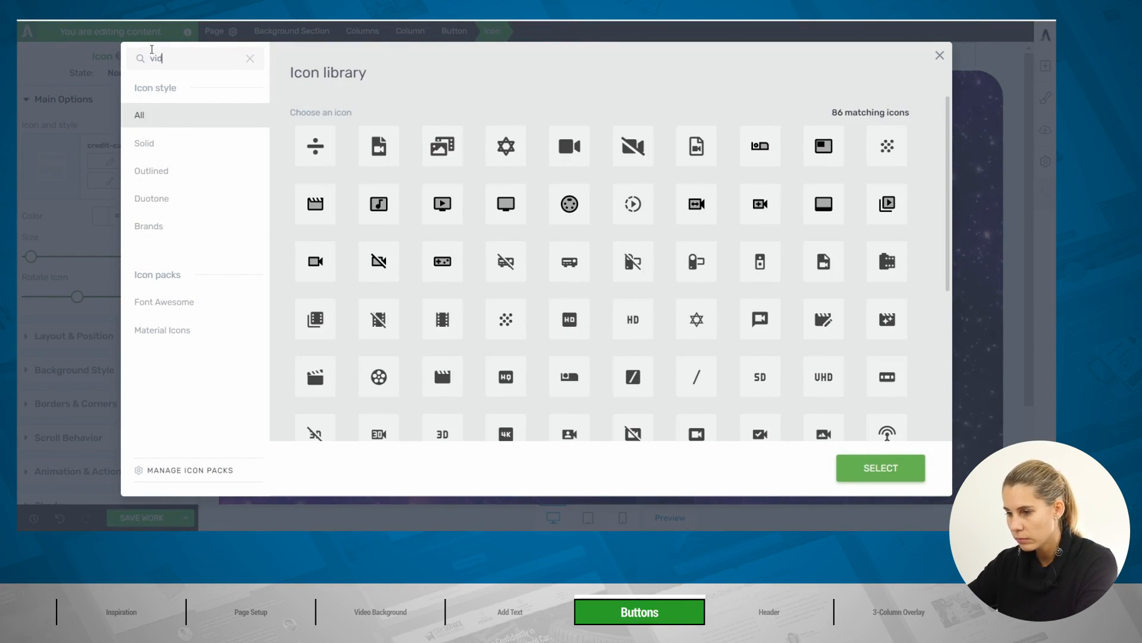
type("pla")
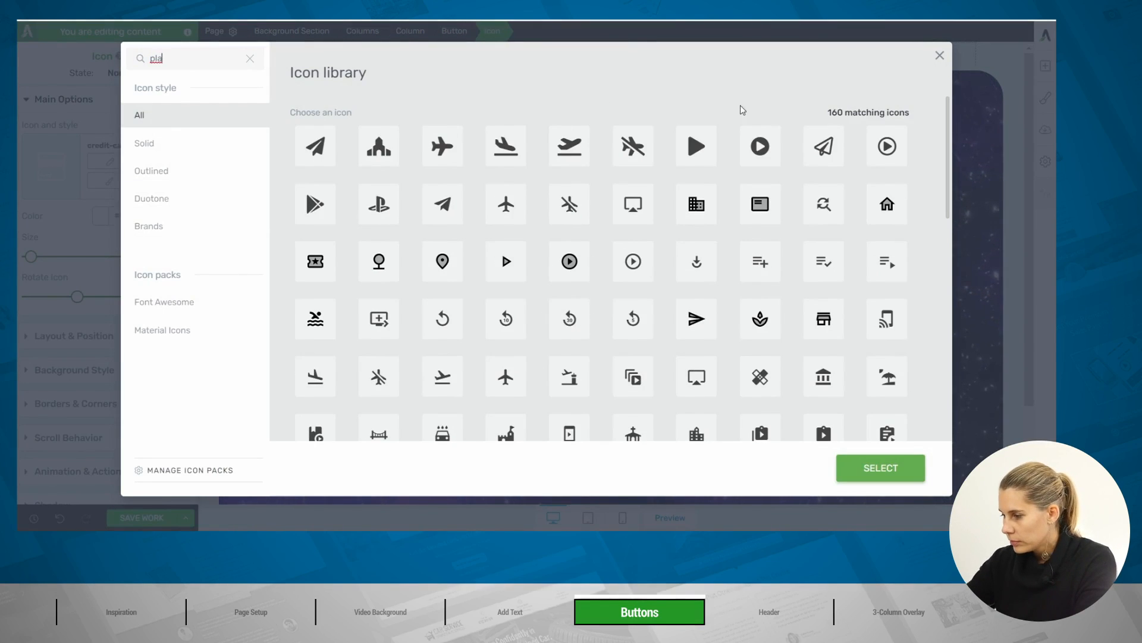
left_click(873, 469)
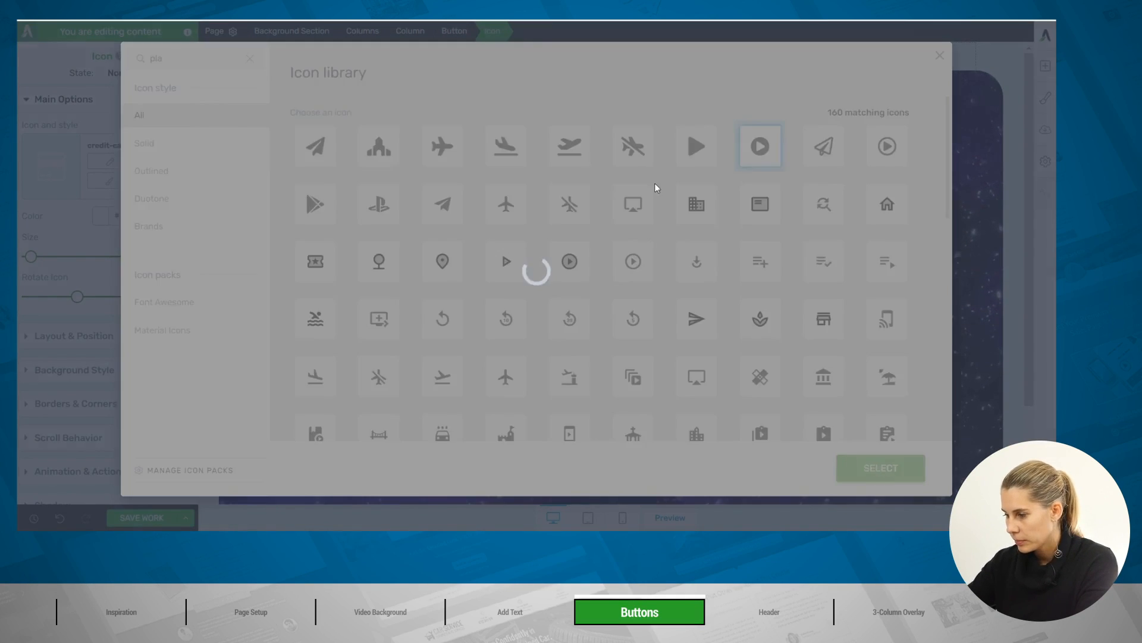
Change the outlined button's text to Play Trailer, with an uppercase transform and a 14 px font size.
left_click(282, 95)
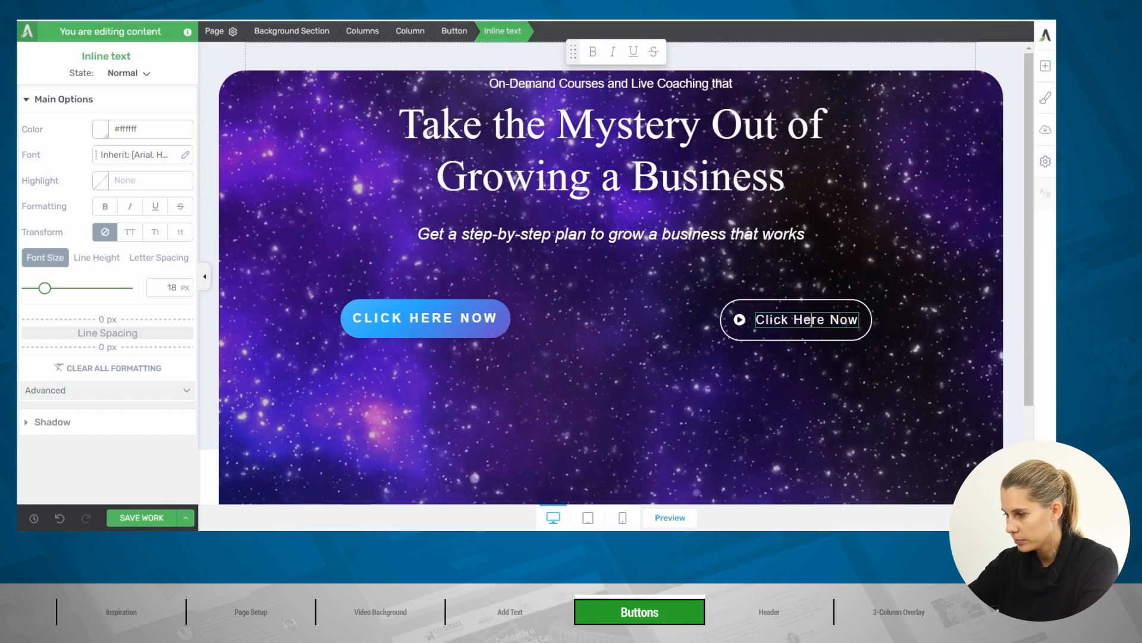
left_click_drag(756, 319, 801, 319)
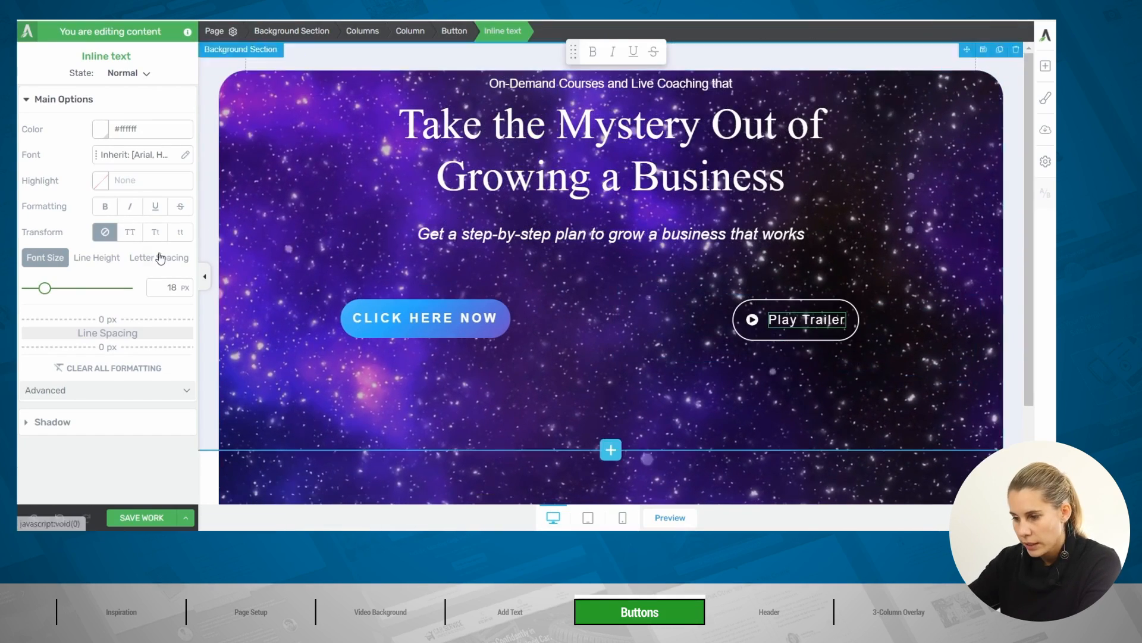
left_click(131, 234)
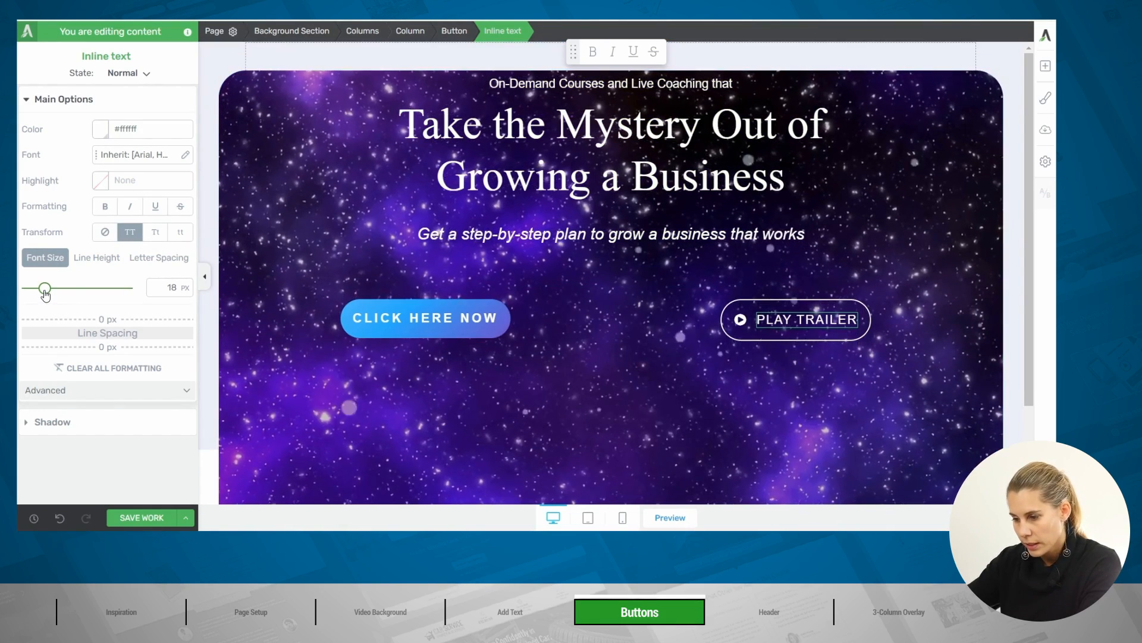
left_click_drag(45, 292, 40, 294)
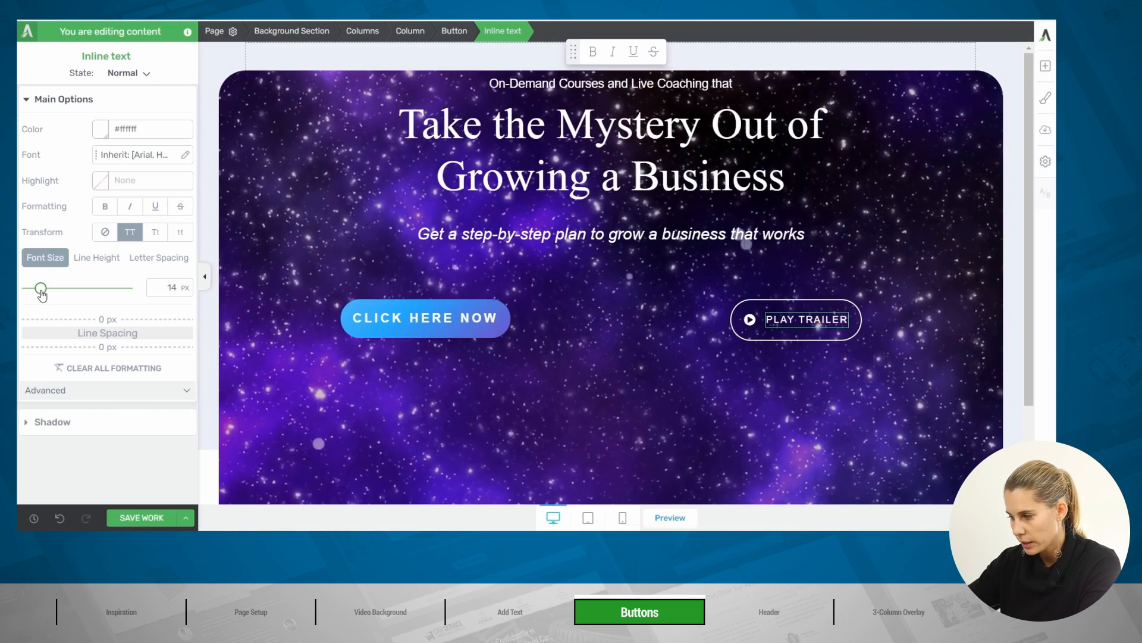
Remove the existing # link action from the Play Trailer button.
left_click(776, 304)
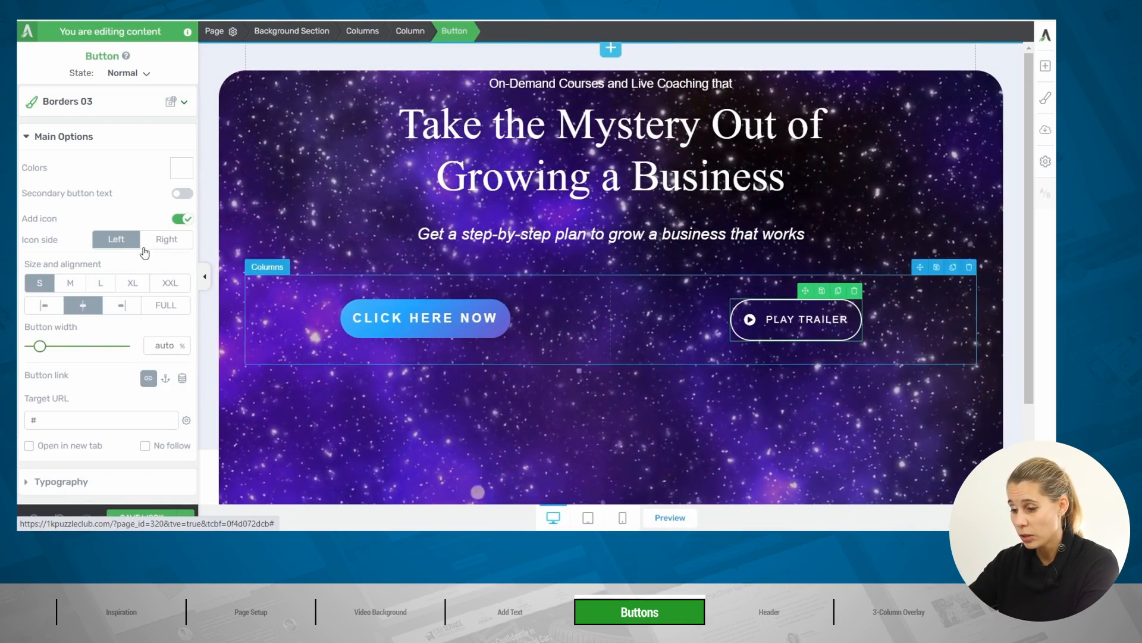
scroll(119, 262, "down", 5)
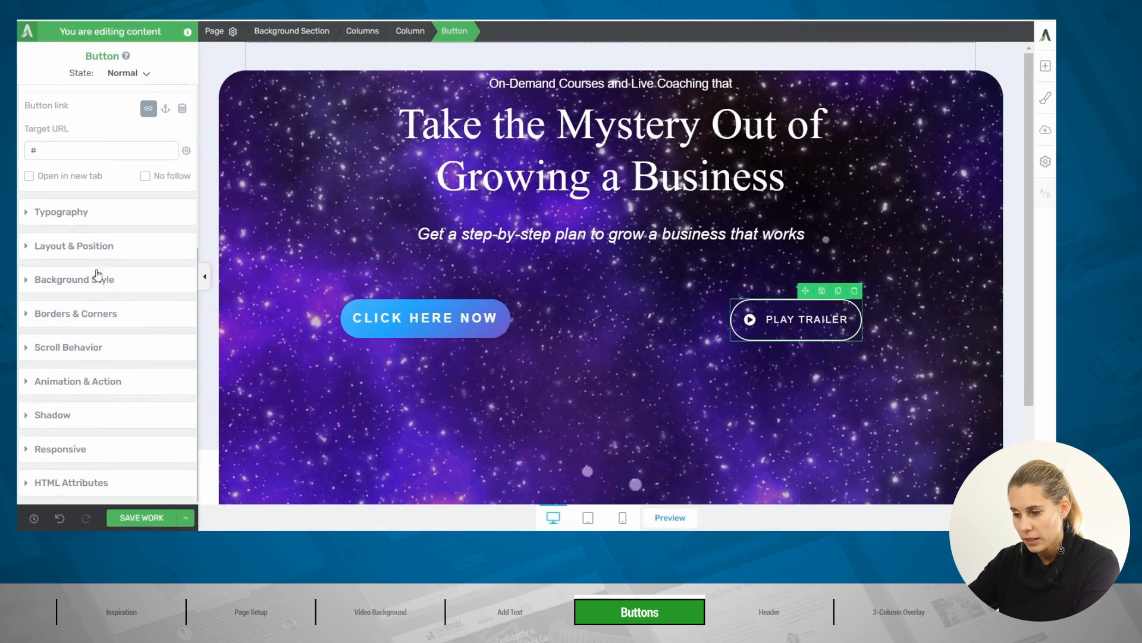
left_click(78, 384)
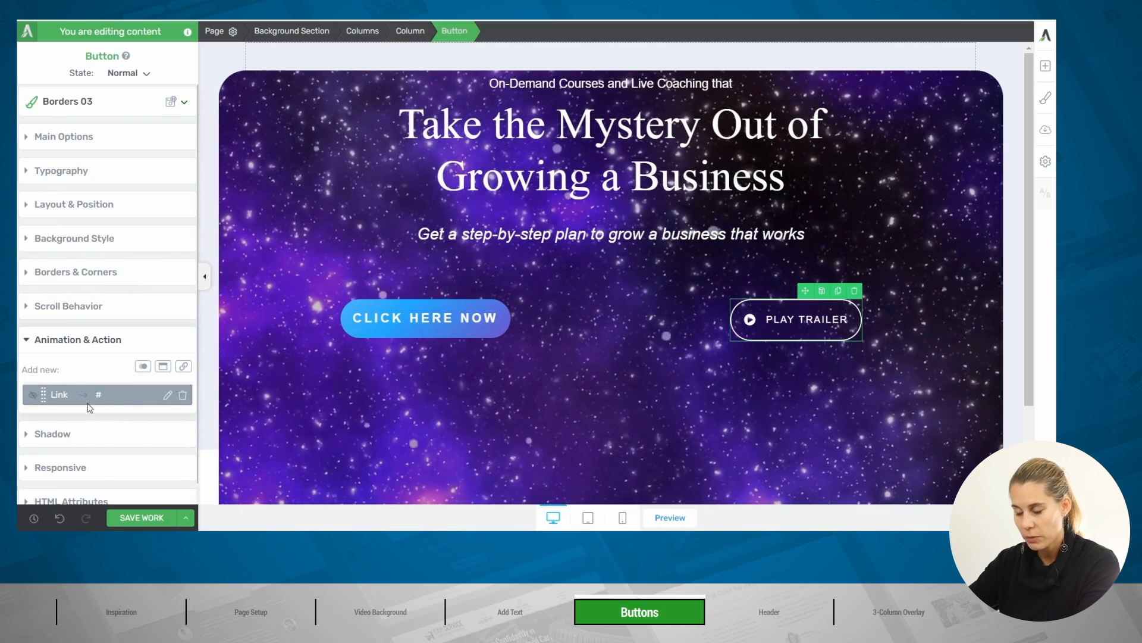
left_click(183, 396)
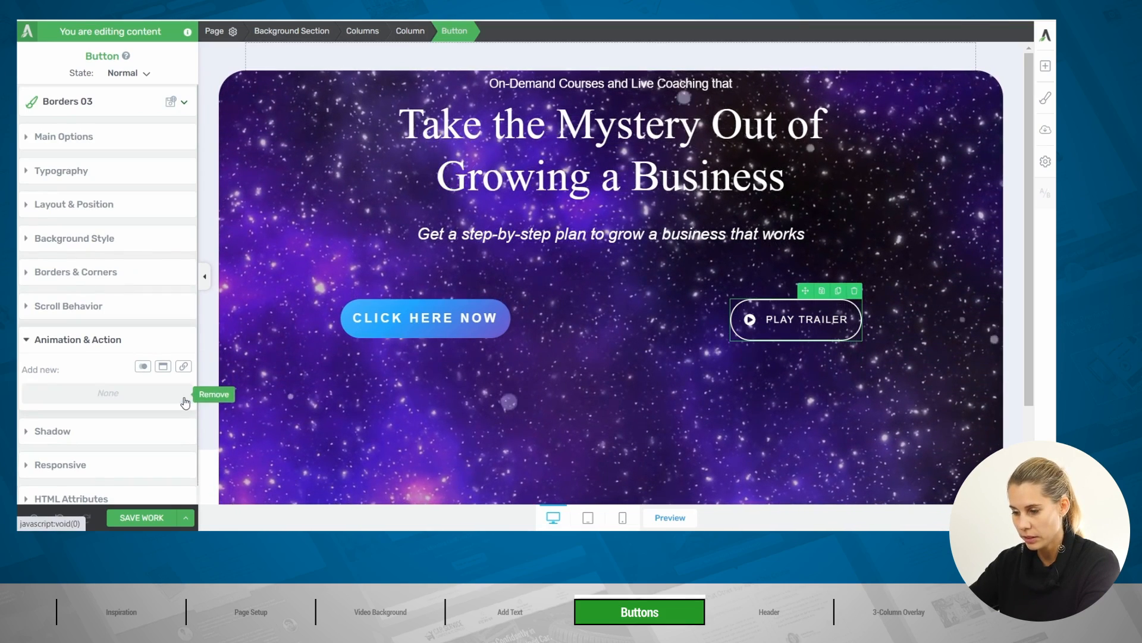
left_click(163, 369)
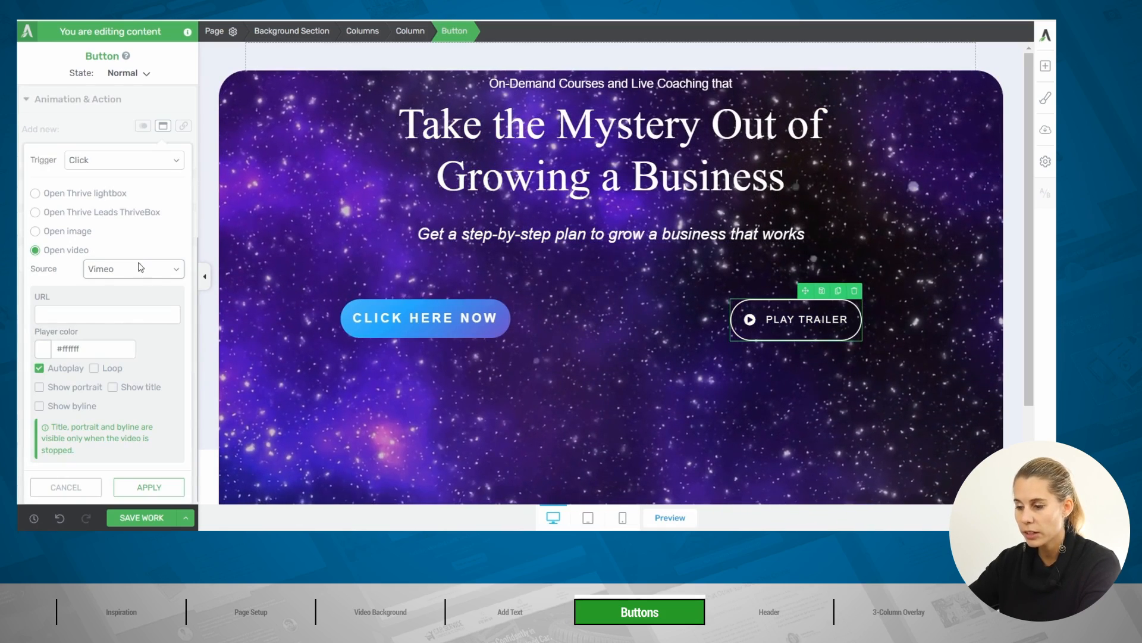
left_click(142, 273)
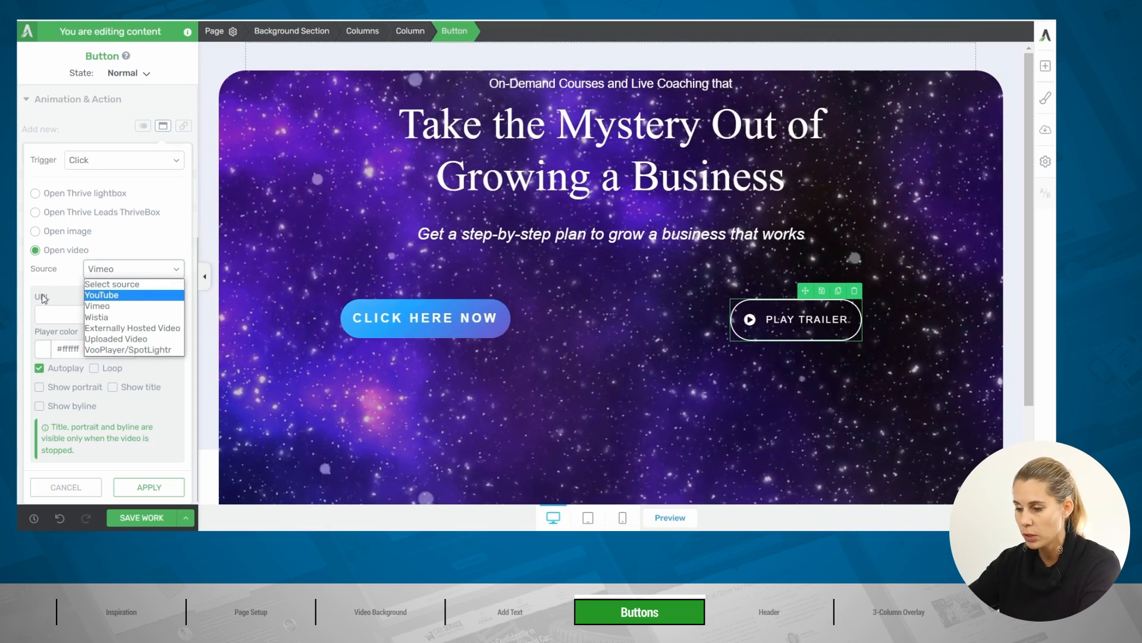
left_click(45, 309)
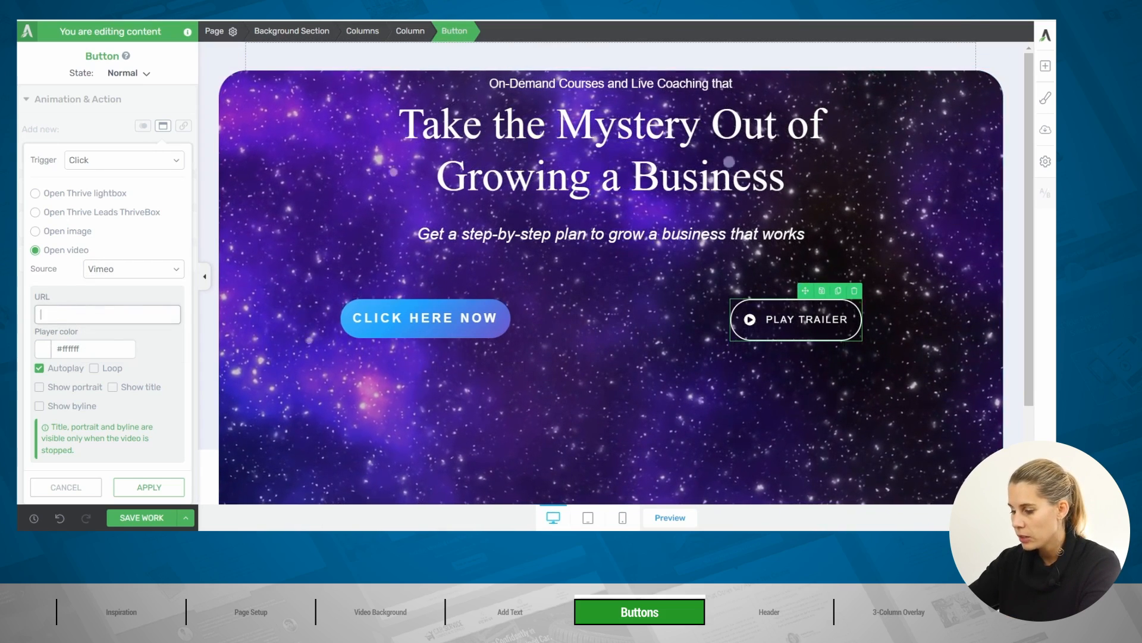
left_click(107, 314)
type("https://player.vimeo.com/video/374384753")
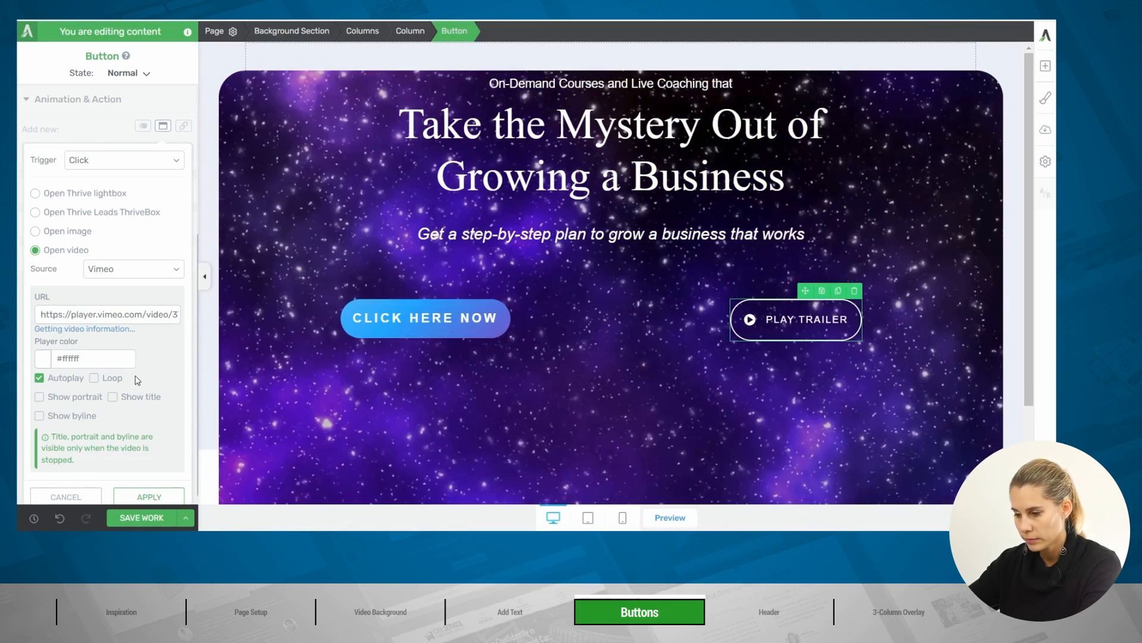
left_click(151, 496)
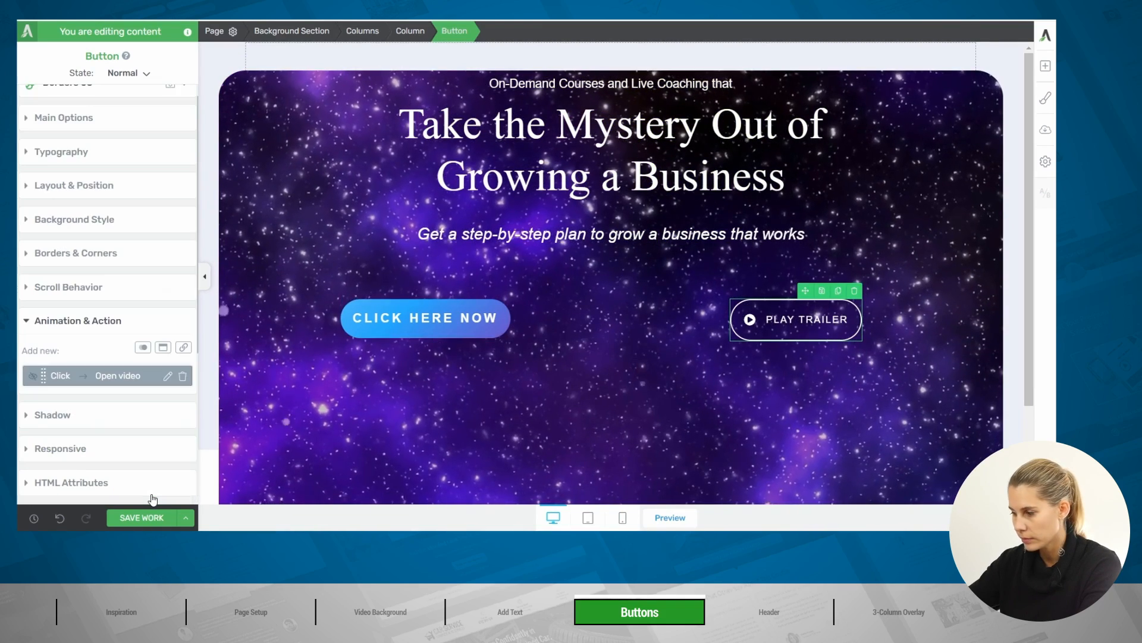
Align the gradient Click Here Now button to the right within its column.
left_click(586, 307)
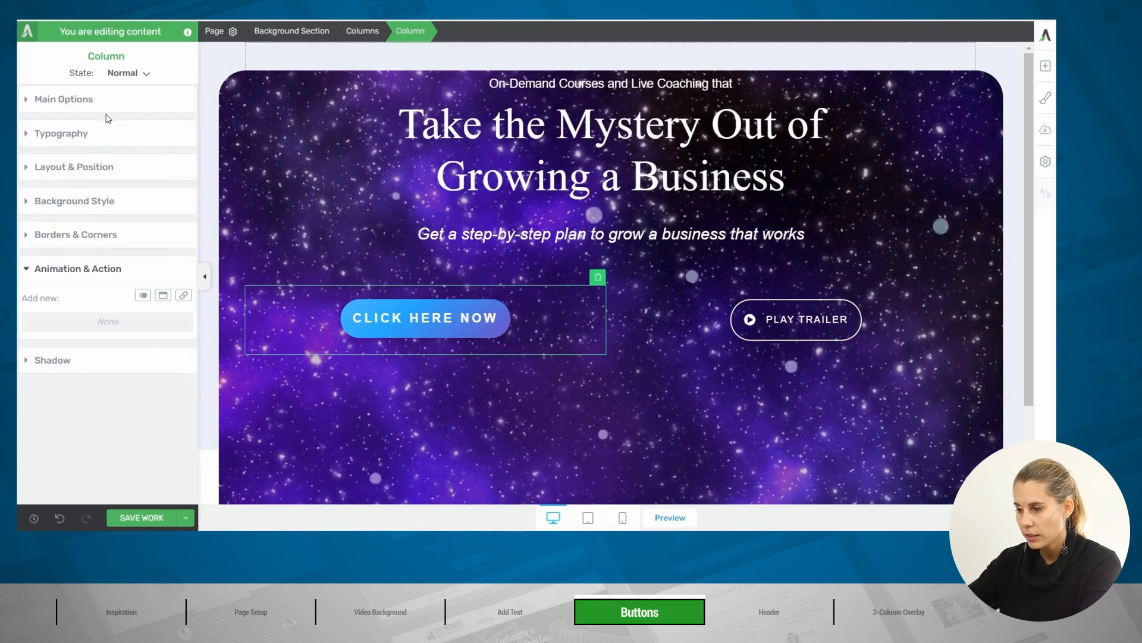
left_click(401, 300)
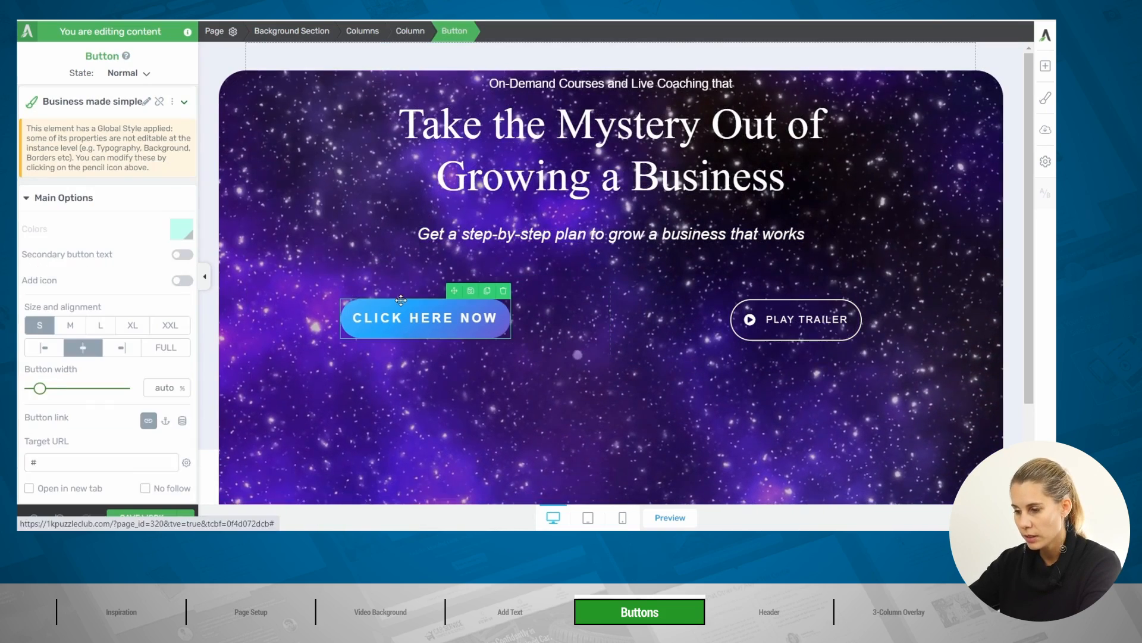
left_click(129, 352)
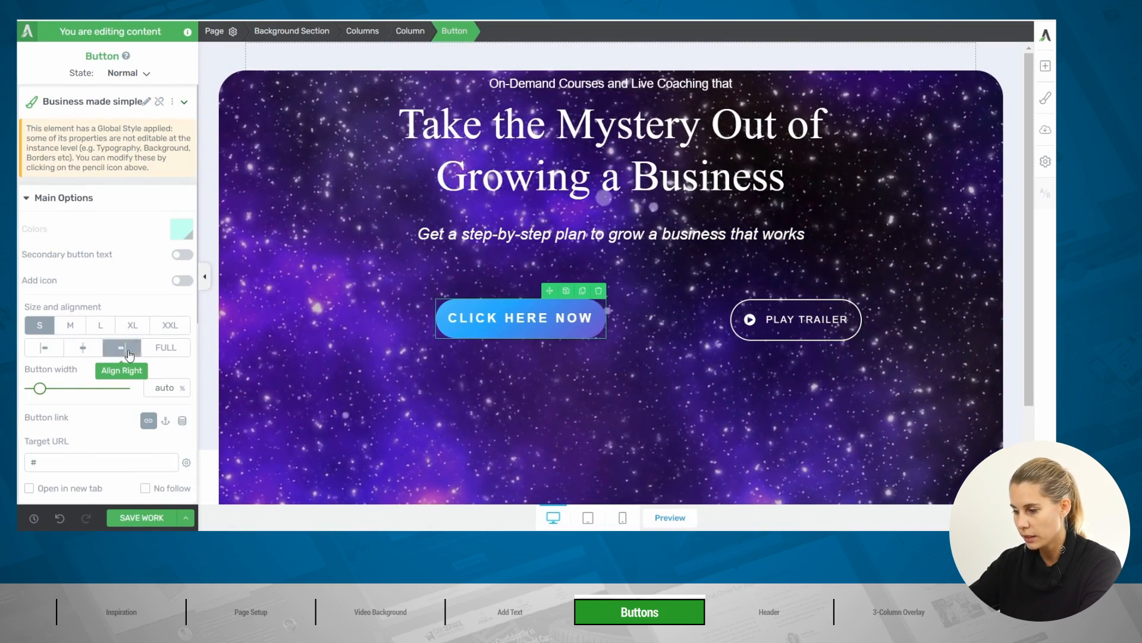
Align the Play Trailer button to the left of its column and set the button columns' gutter width to 40 px.
left_click(749, 300)
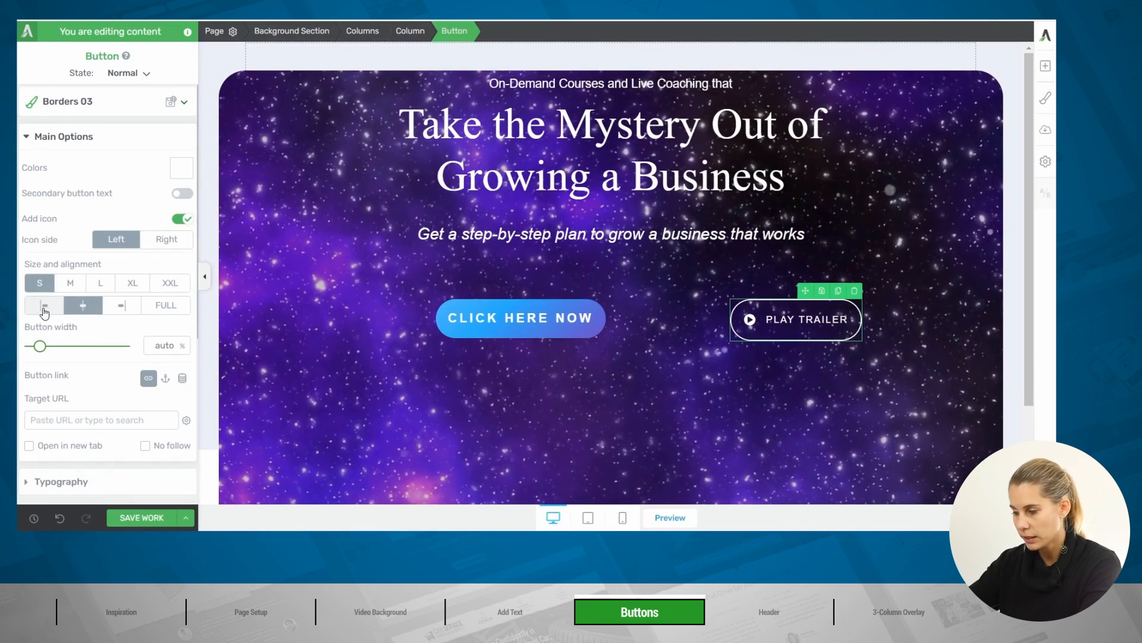
left_click(44, 308)
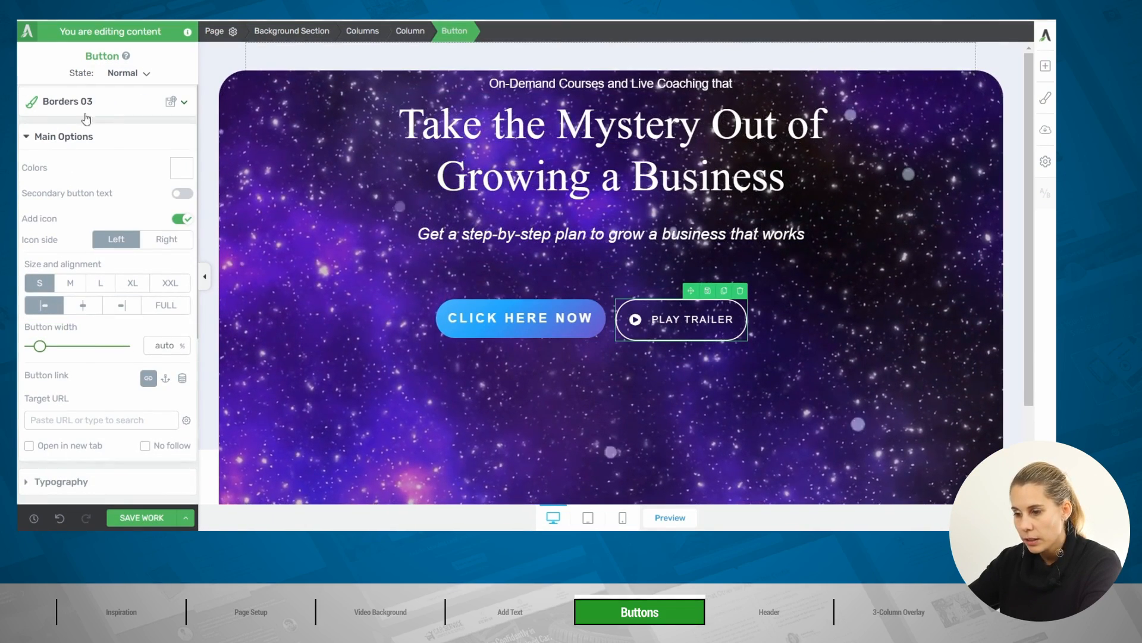
left_click(542, 288)
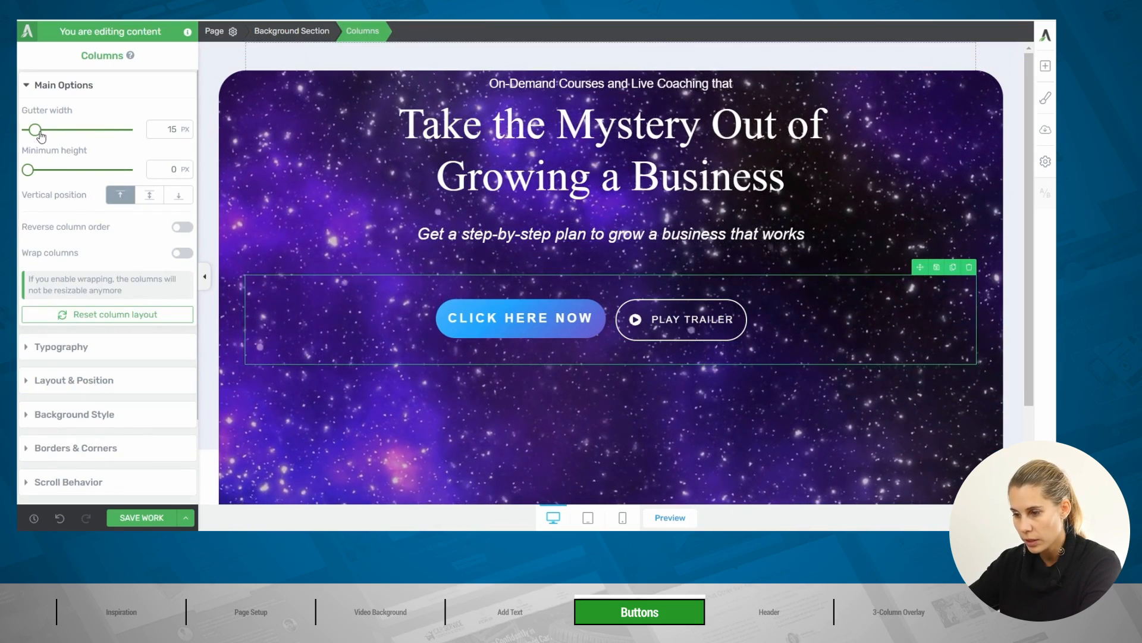
left_click_drag(39, 129, 51, 132)
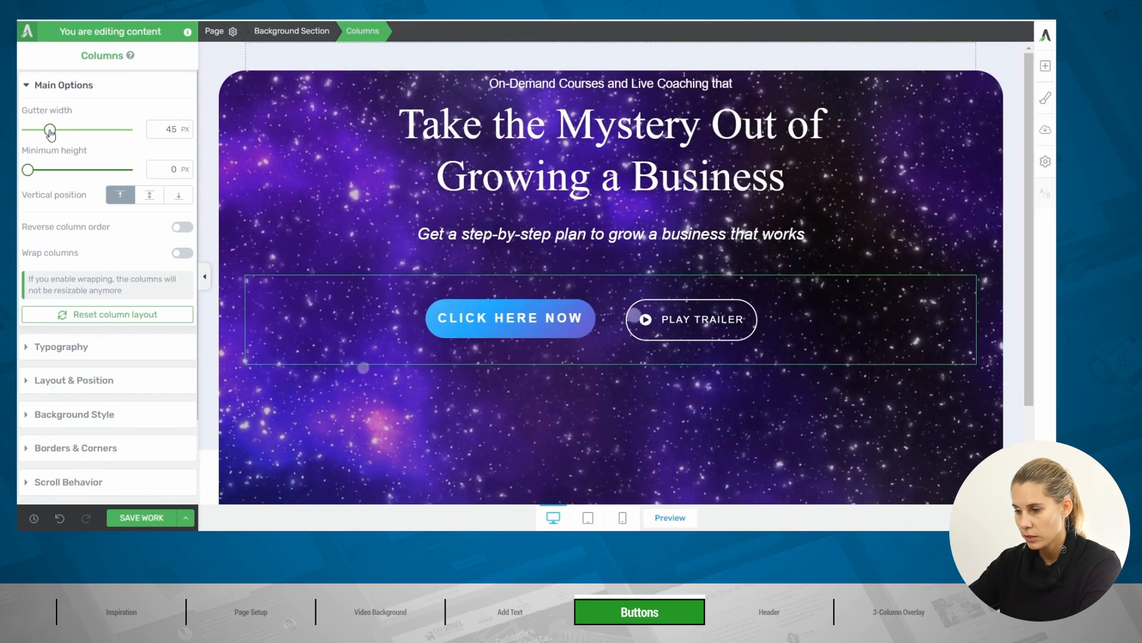
left_click_drag(51, 131, 48, 130)
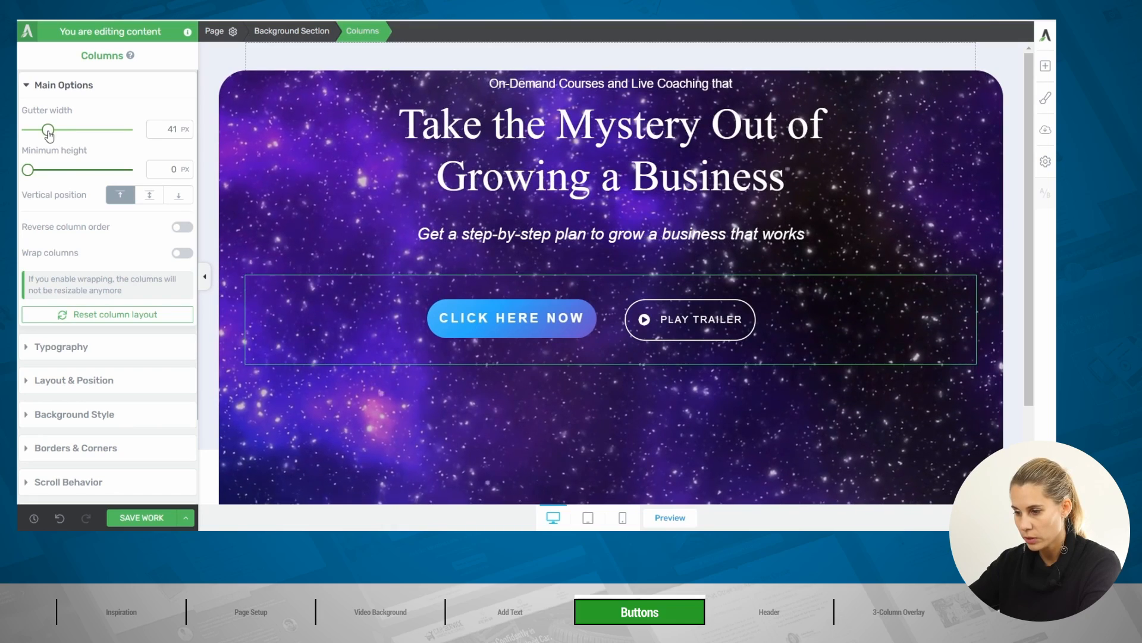
left_click_drag(49, 135, 50, 132)
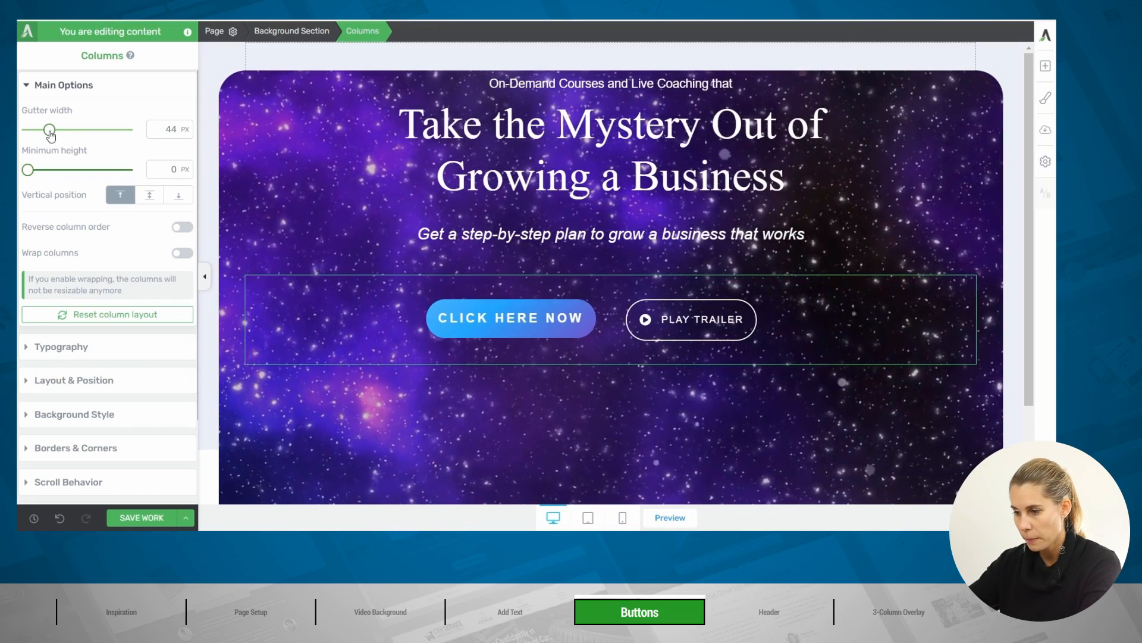
double_click(173, 129)
type("40")
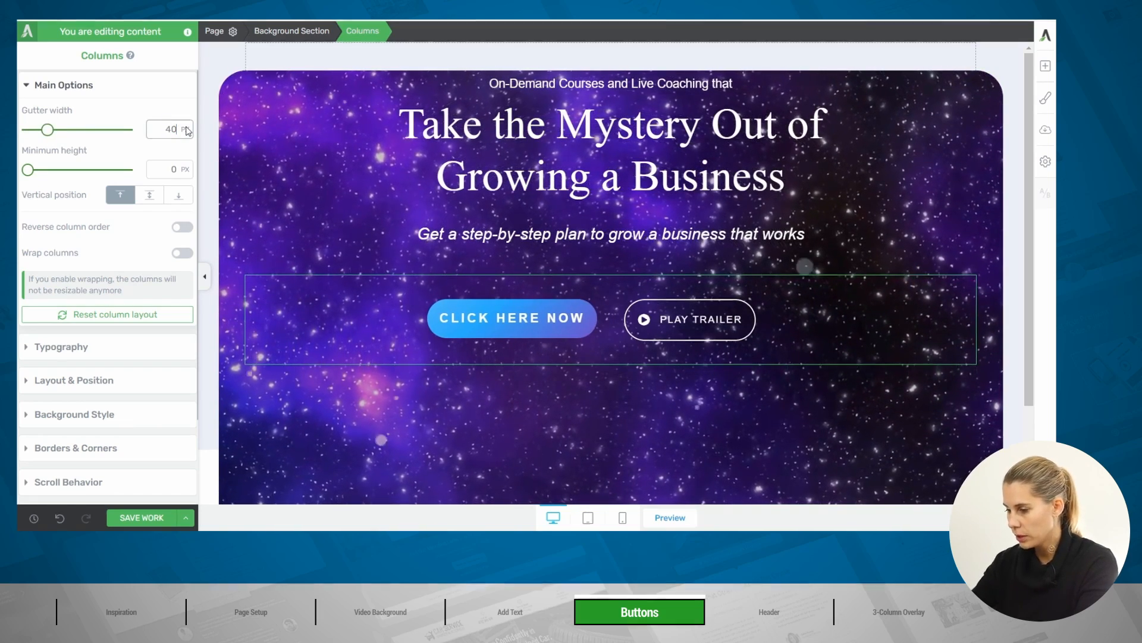
Save the page, check the hero section in the preview and return to the editor.
left_click(127, 517)
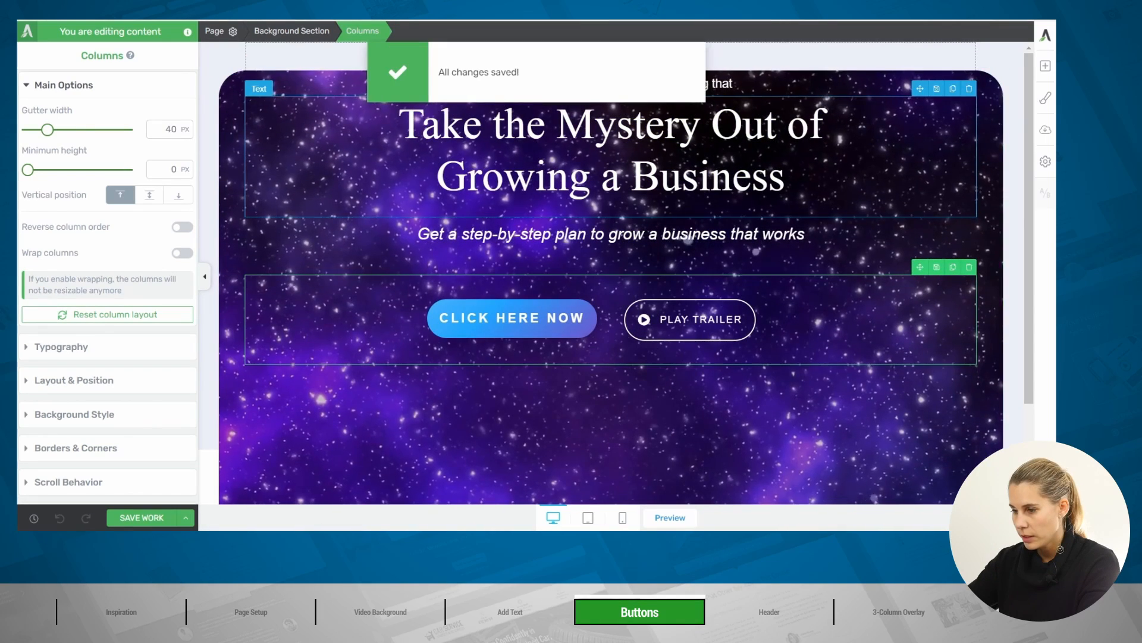
left_click(675, 518)
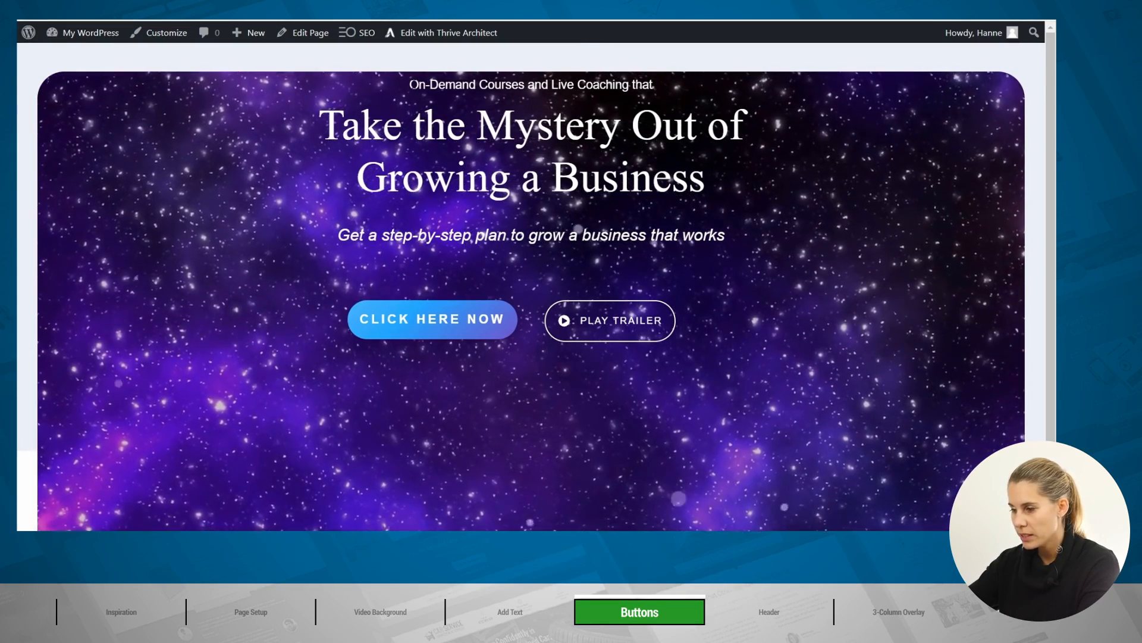
scroll(730, 173, "down", 1)
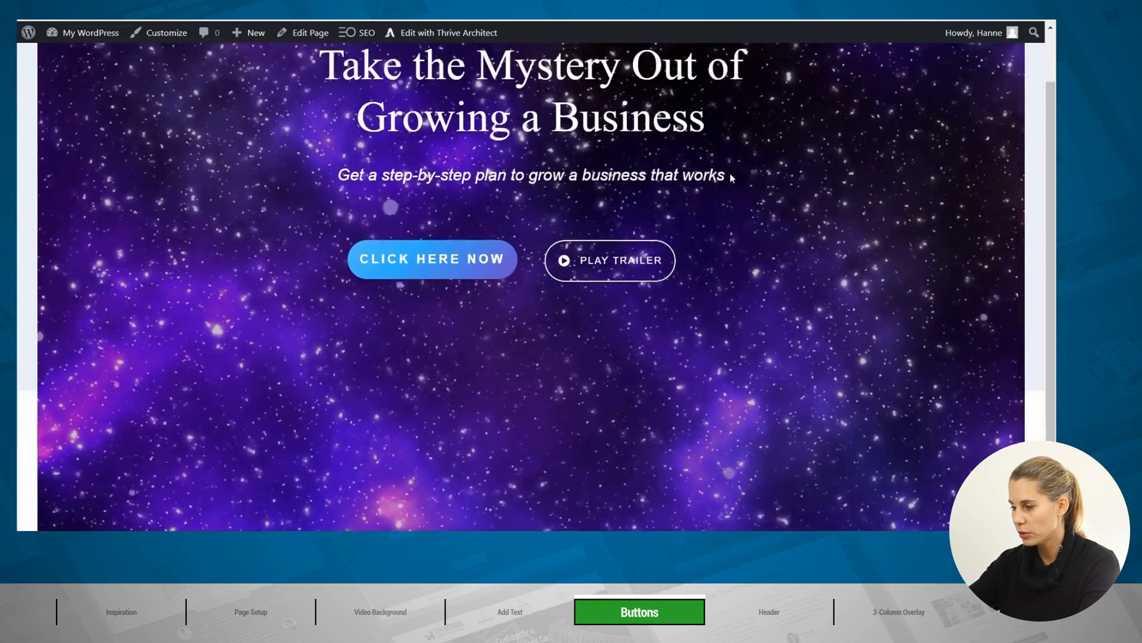
scroll(730, 173, "up", 1)
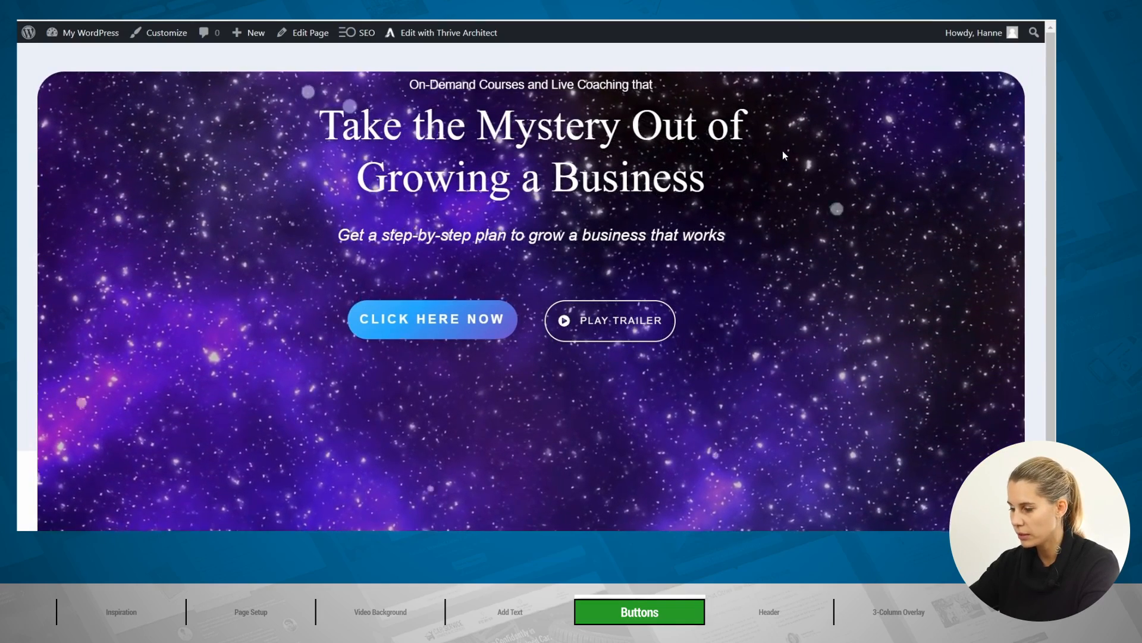
scroll(783, 151, "down", 1)
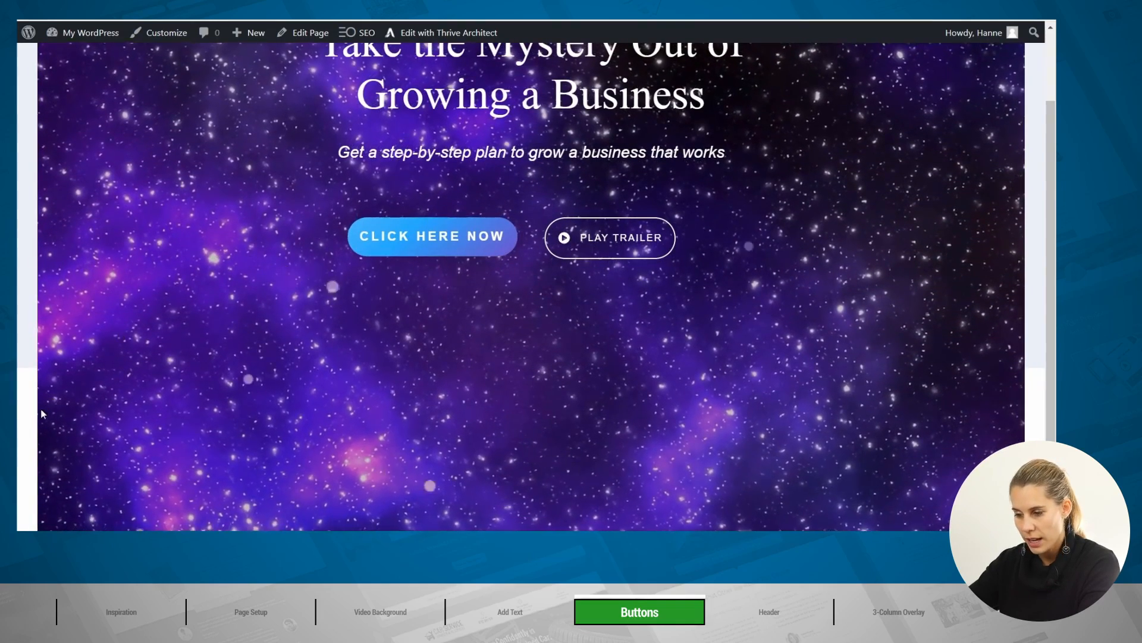
scroll(294, 369, "up", 2)
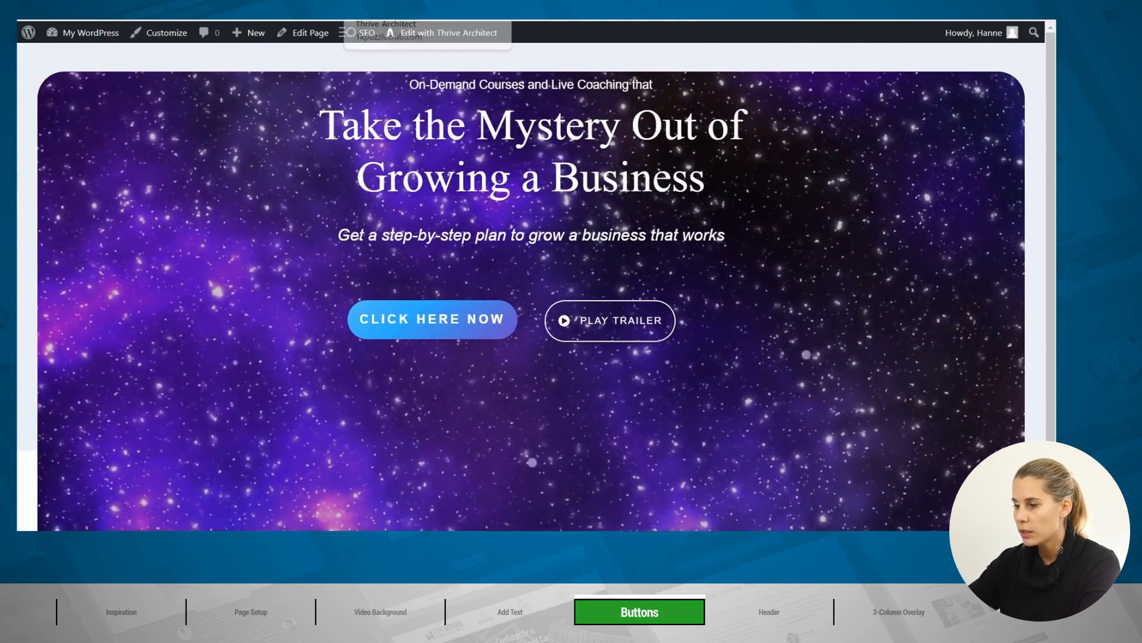
left_click(440, 32)
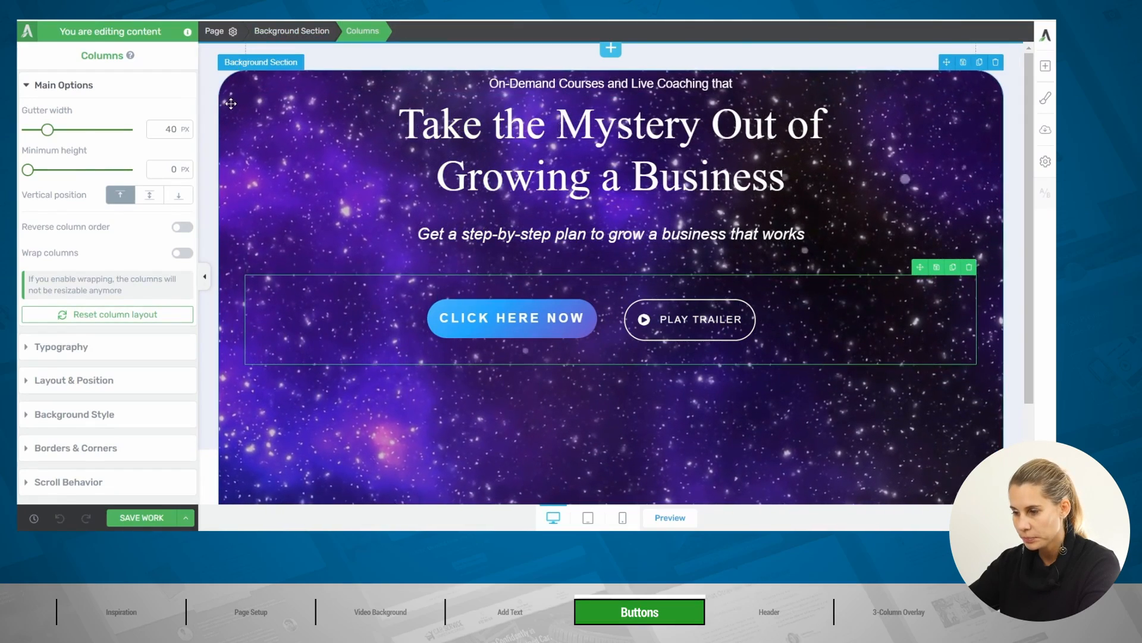
Set the minimum height of the hero's background section to 700 px.
left_click(279, 51)
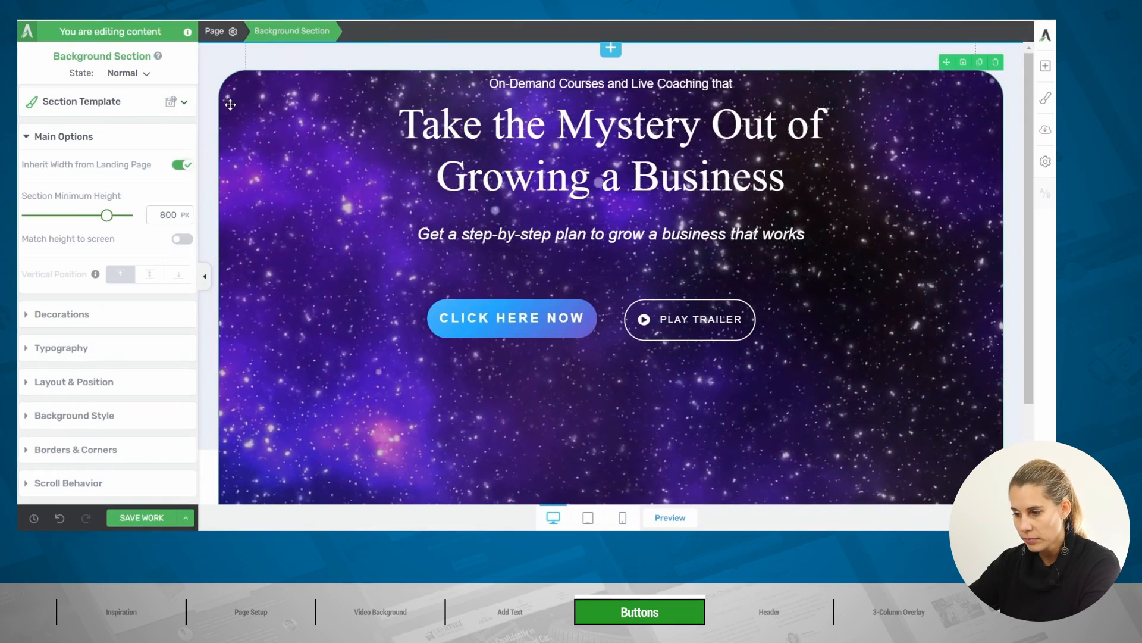
double_click(168, 214)
type("700")
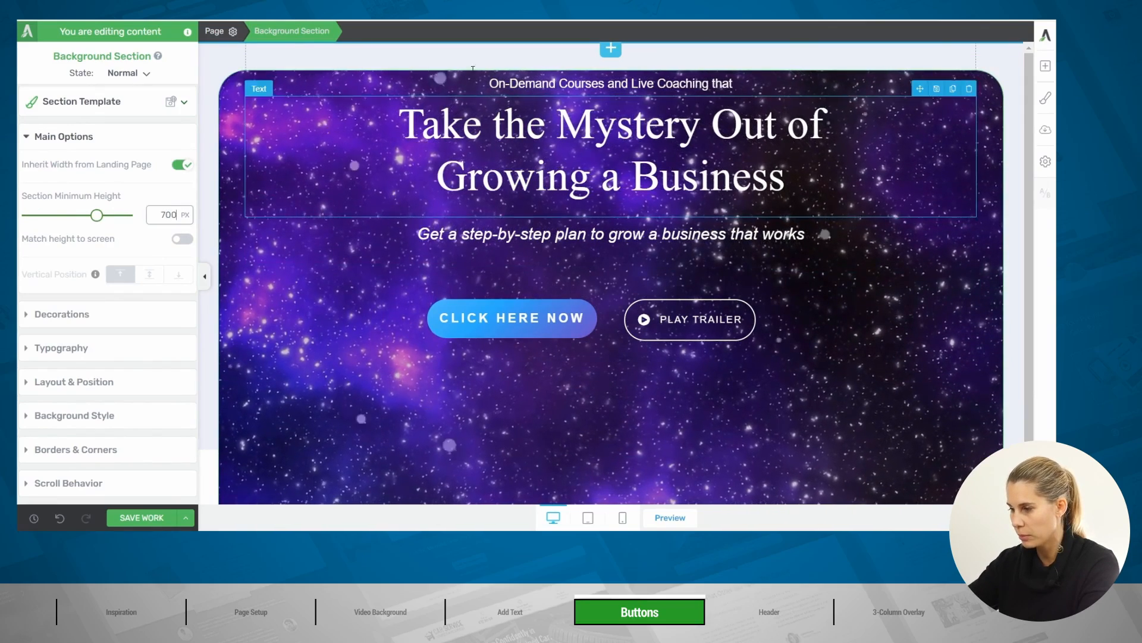
left_click(611, 151)
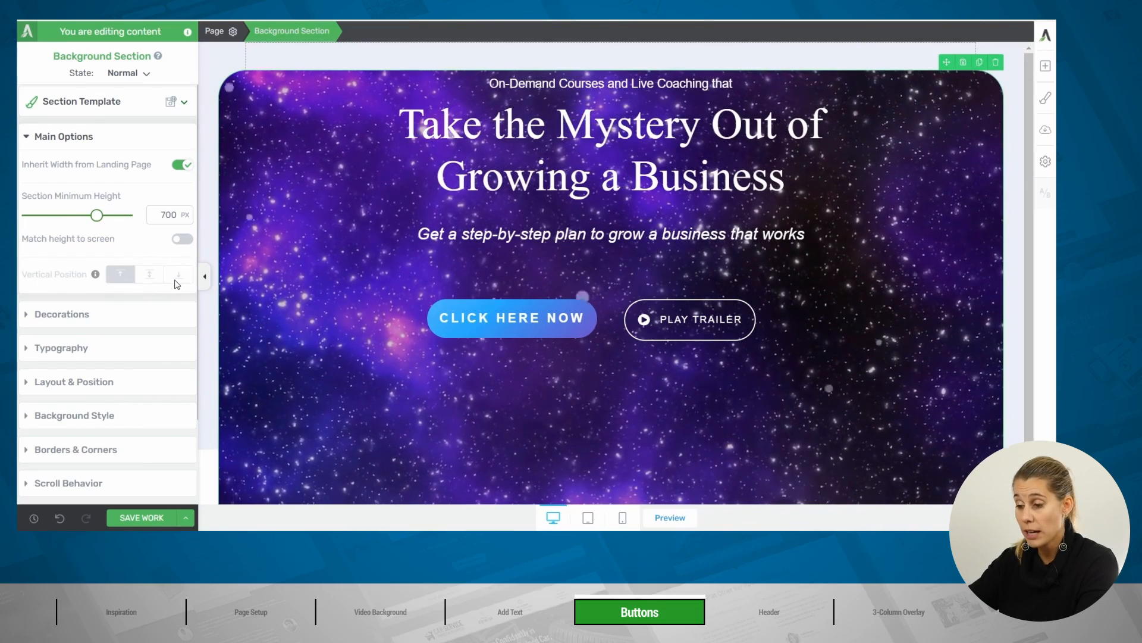
Set the background section's overflow to Visible in its advanced layout settings.
mouse_move(95, 281)
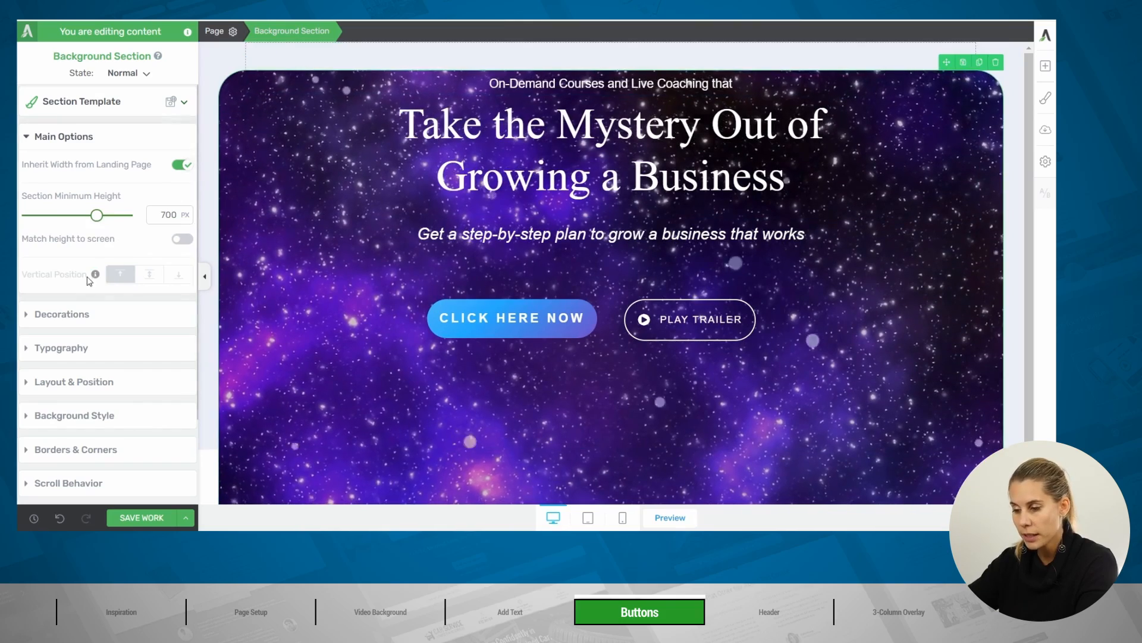
scroll(90, 281, "down", 2)
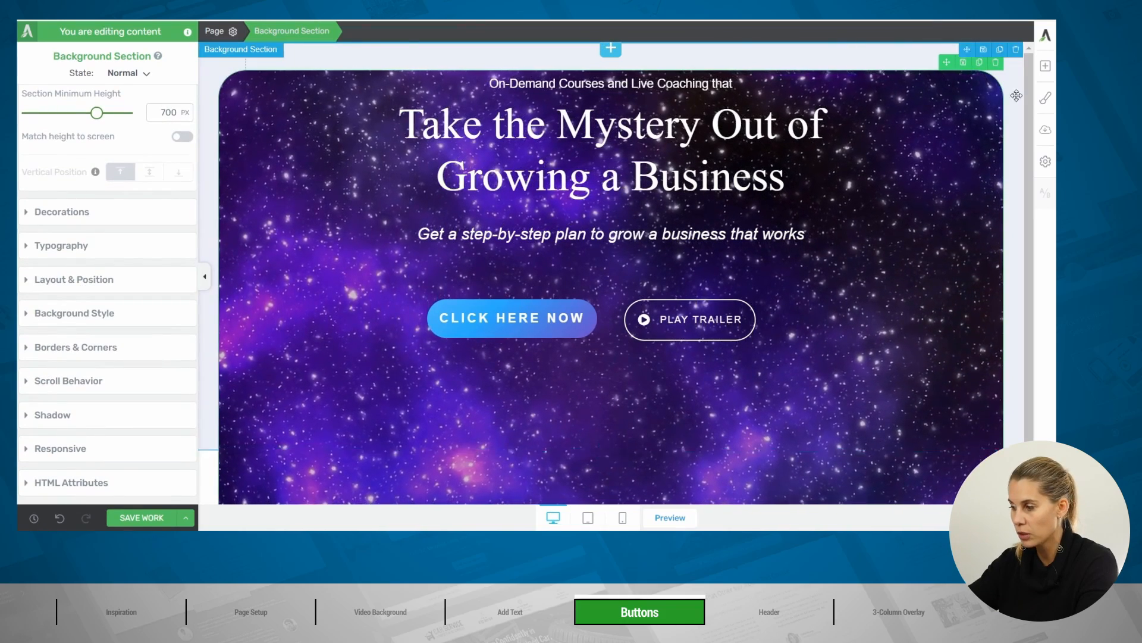
left_click(78, 280)
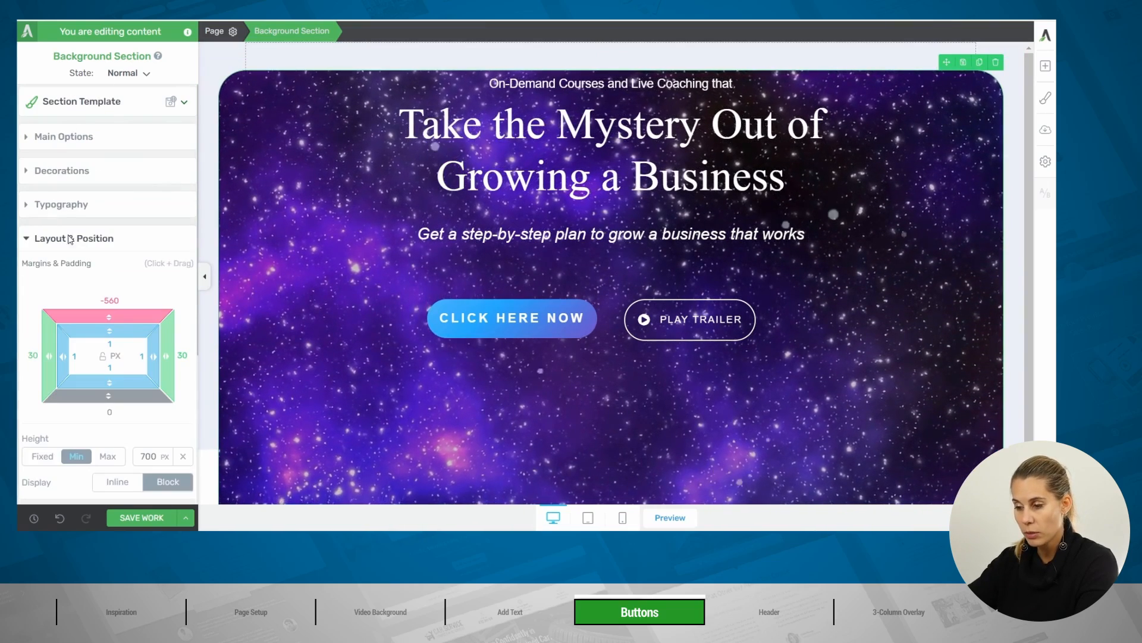
scroll(109, 254, "down", 4)
left_click(131, 286)
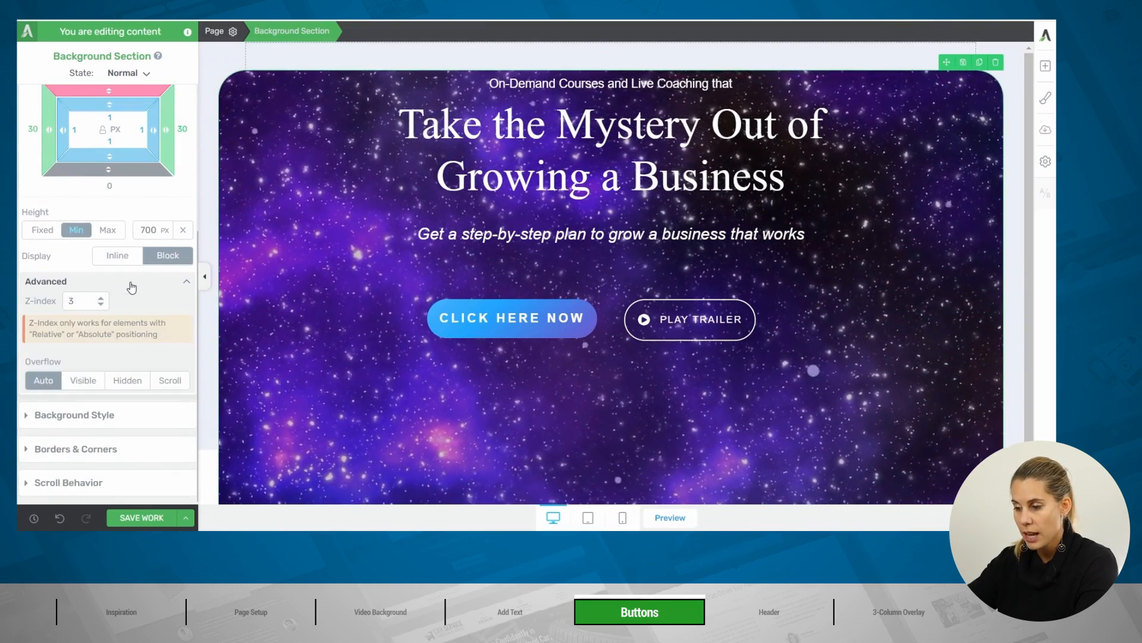
left_click(88, 388)
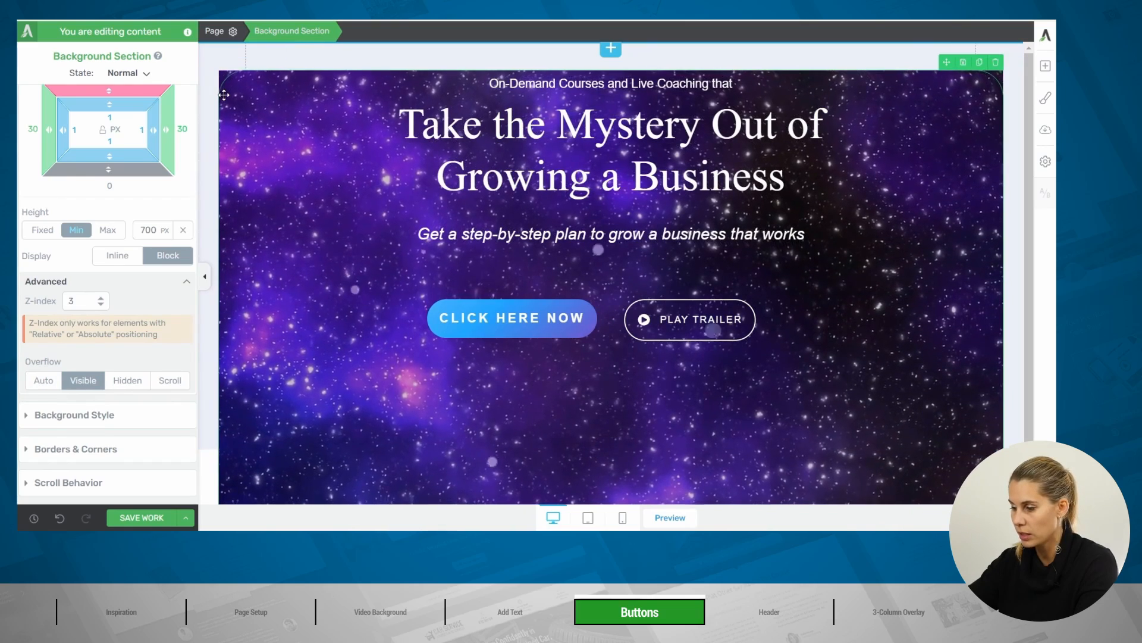
Center the background section's content vertically.
scroll(138, 223, "up", 5)
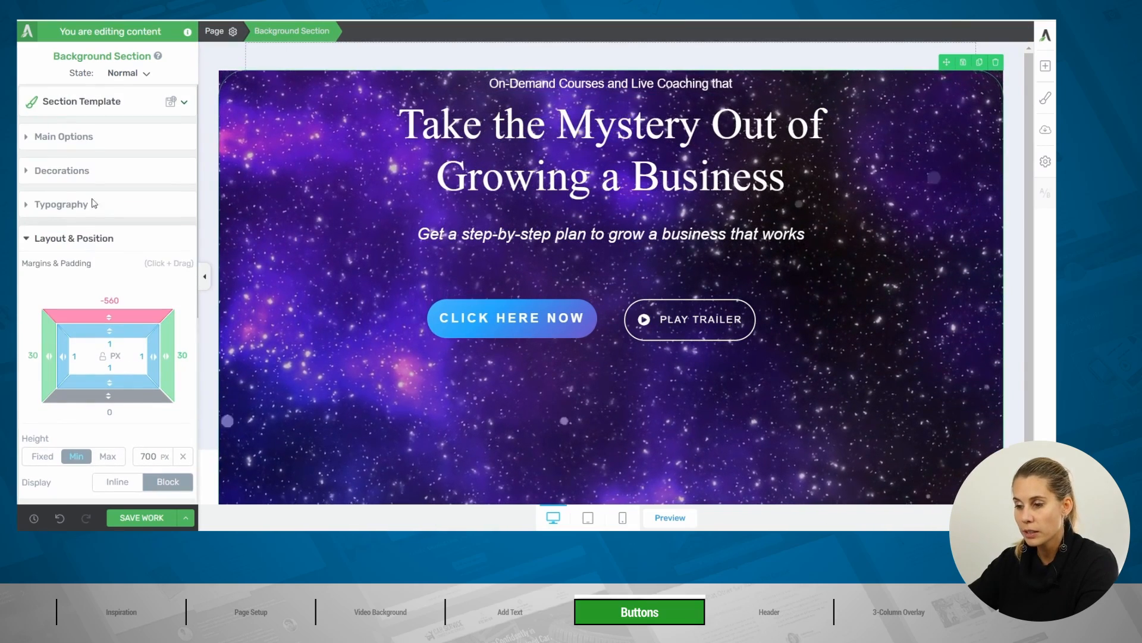
left_click(93, 145)
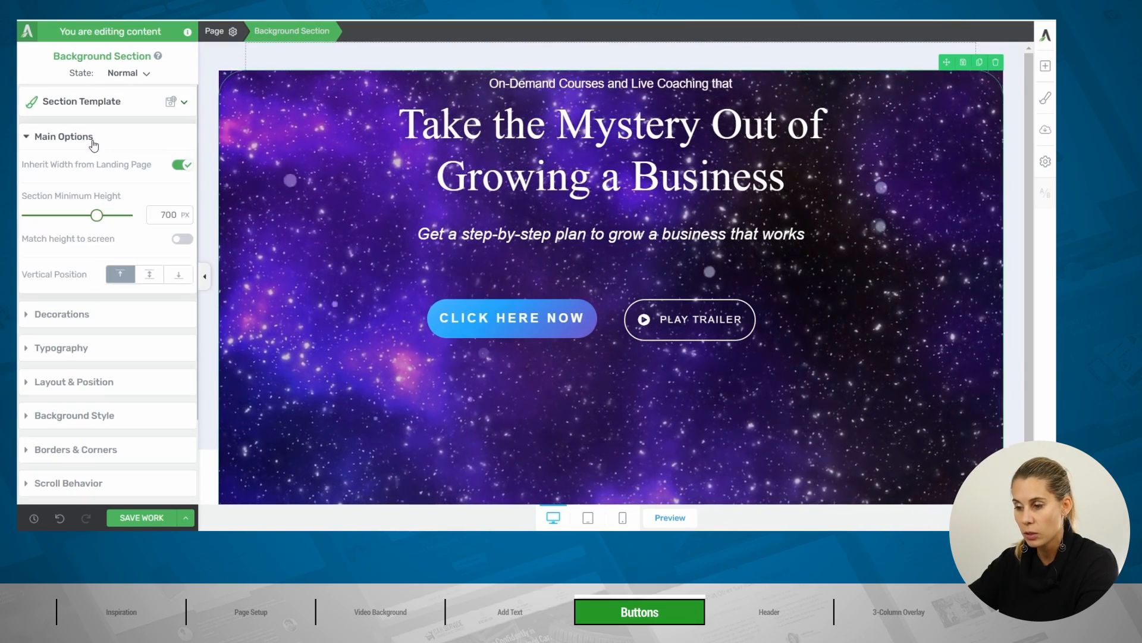
left_click(149, 275)
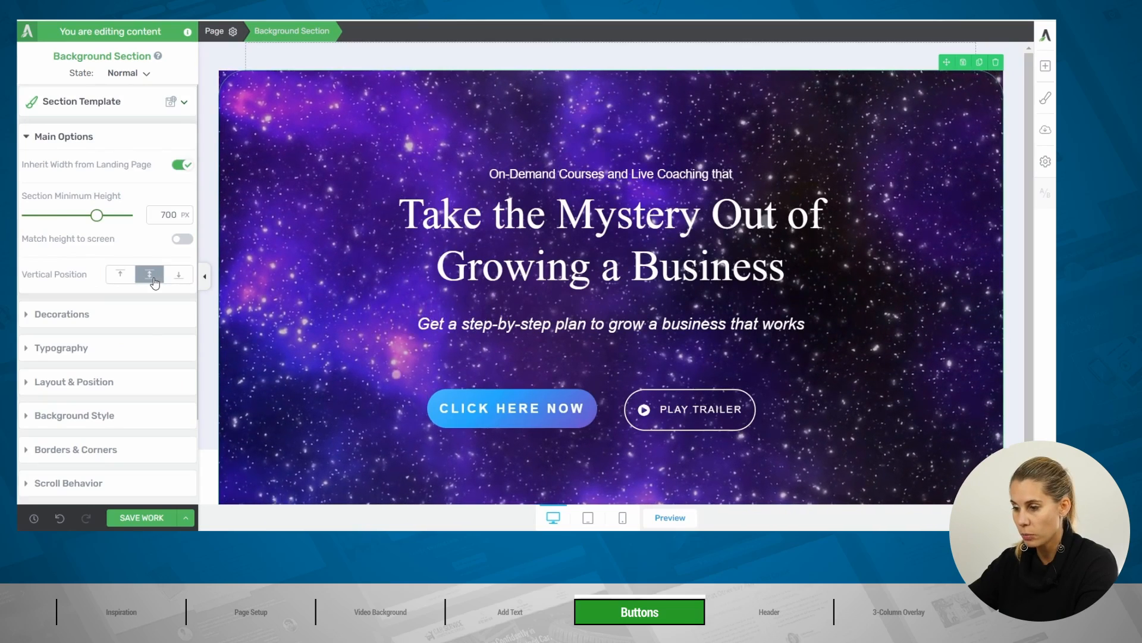
Set the background section's overflow back to Auto.
scroll(74, 277, "down", 3)
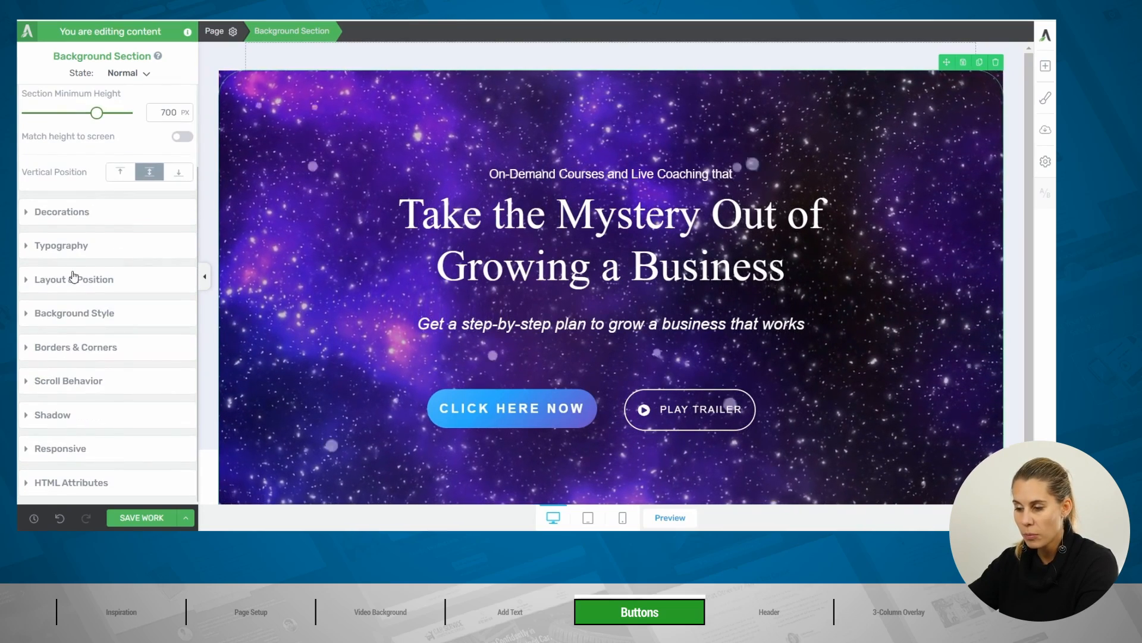
left_click(67, 281)
left_click(101, 315)
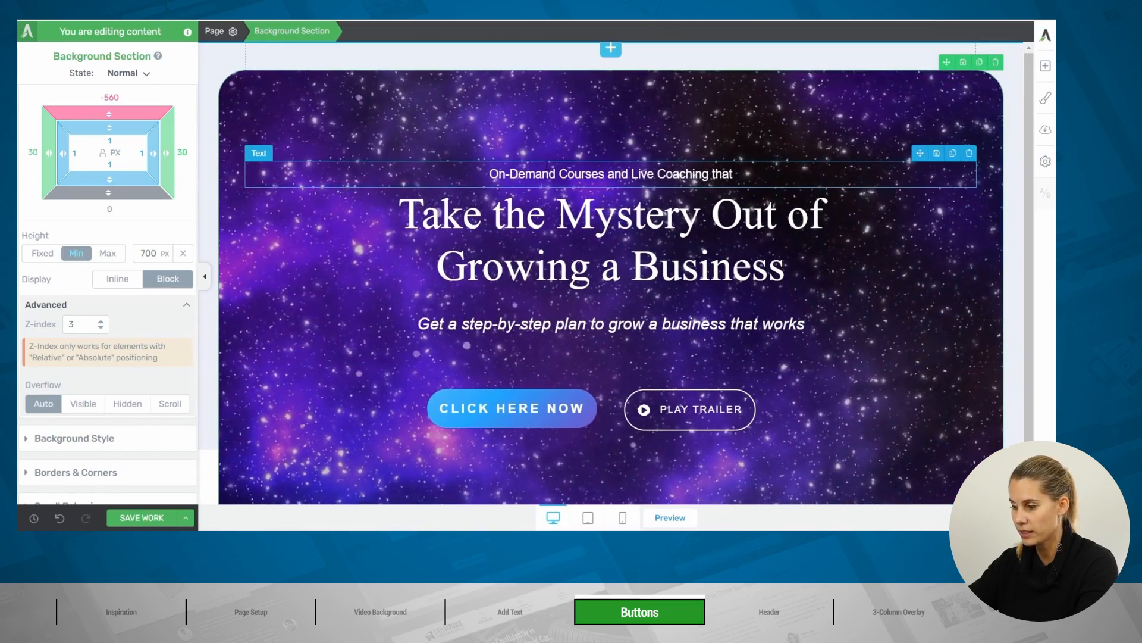
Check the top of the reference page and make the header visible on the landing page.
left_click(83, 6)
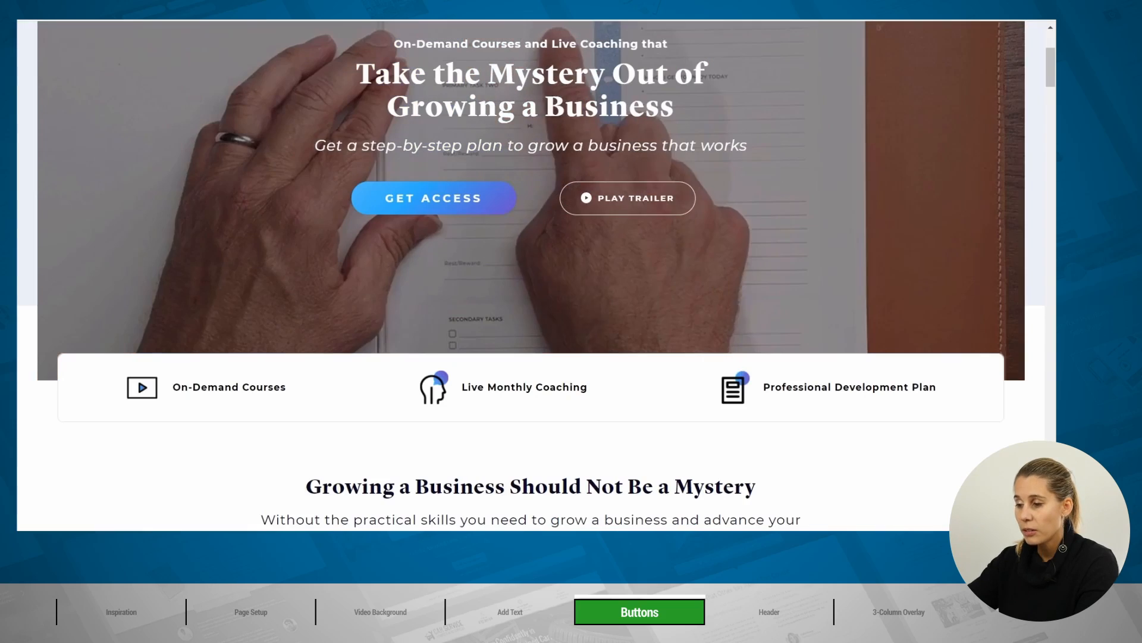
scroll(530, 274, "up", 3)
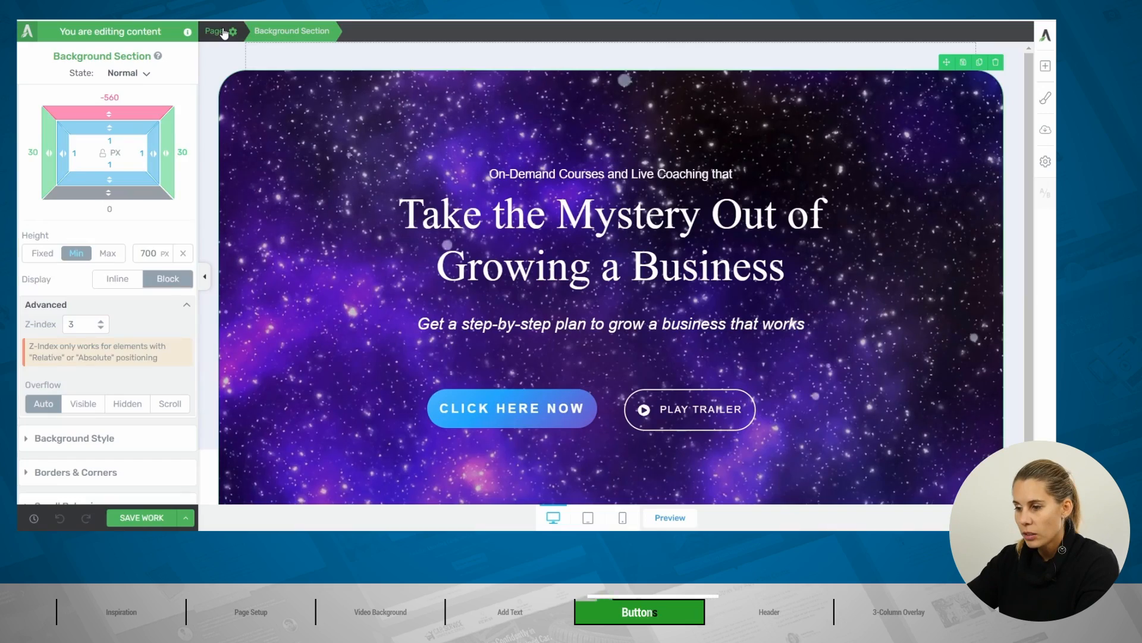
left_click(225, 33)
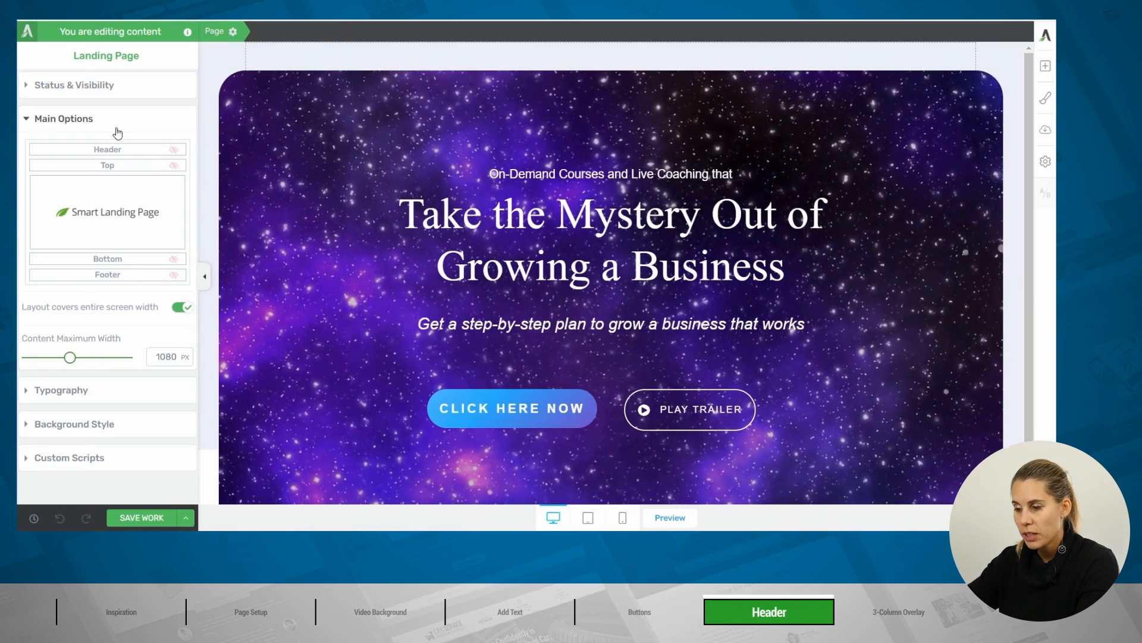
left_click(171, 151)
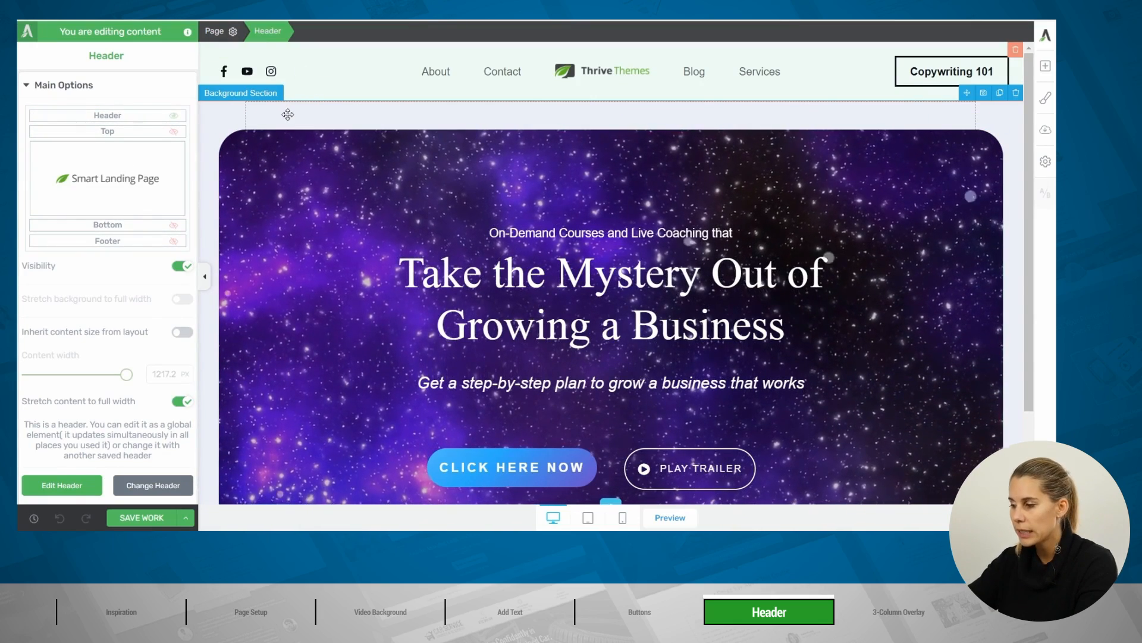
scroll(285, 115, "down", 2)
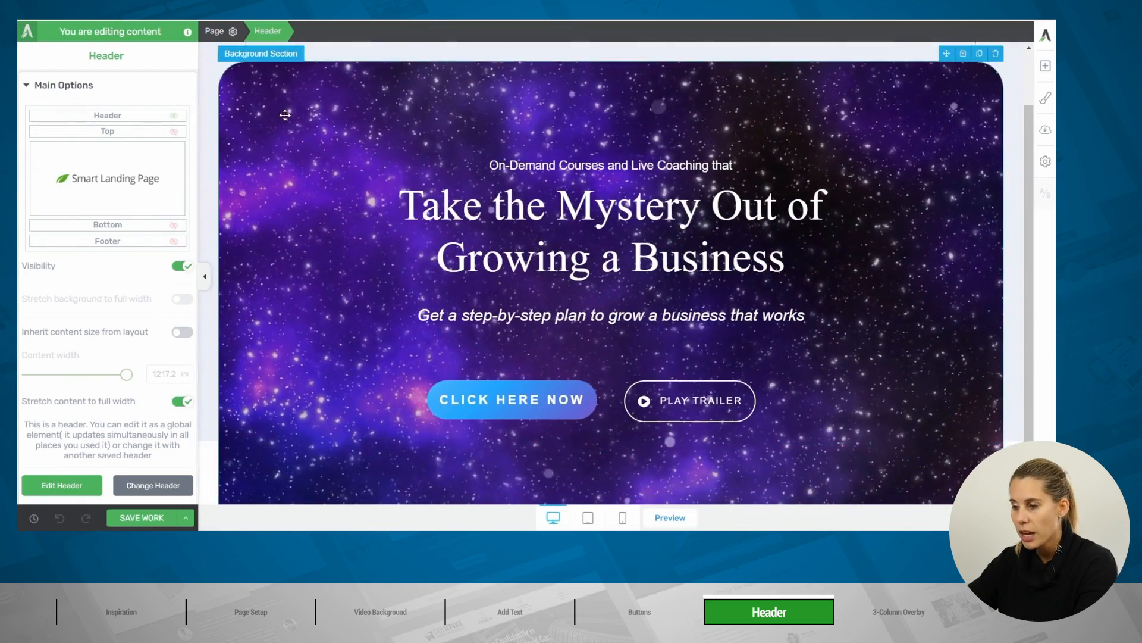
scroll(336, 59, "up", 2)
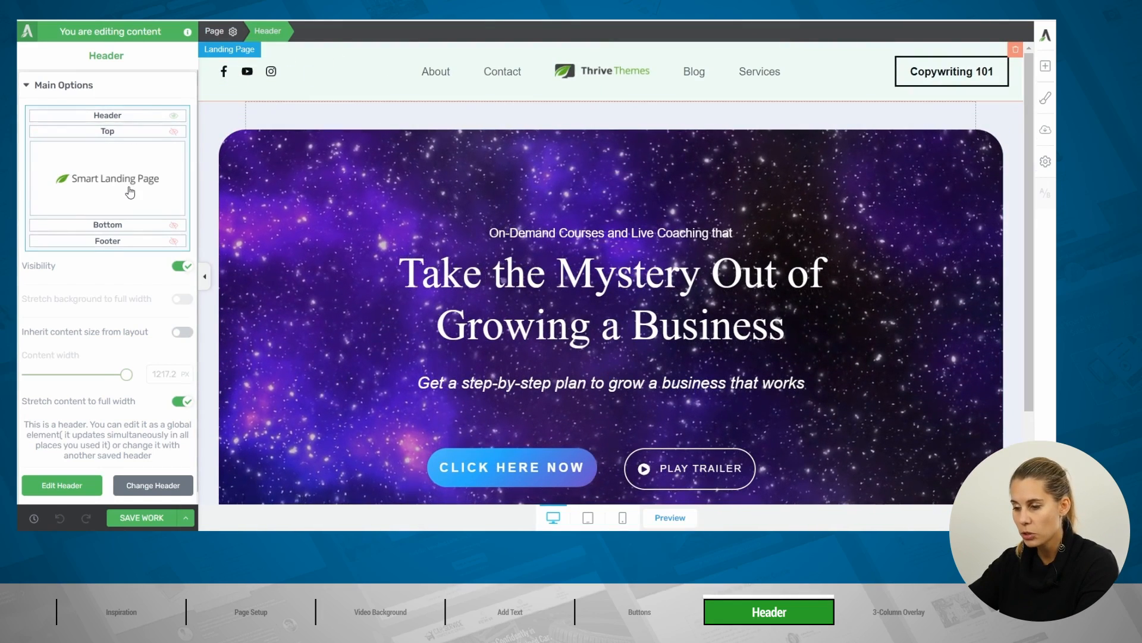
Replace the page header with a new one based on the "Logo – Menu" template, named "BMS header".
scroll(127, 197, "down", 1)
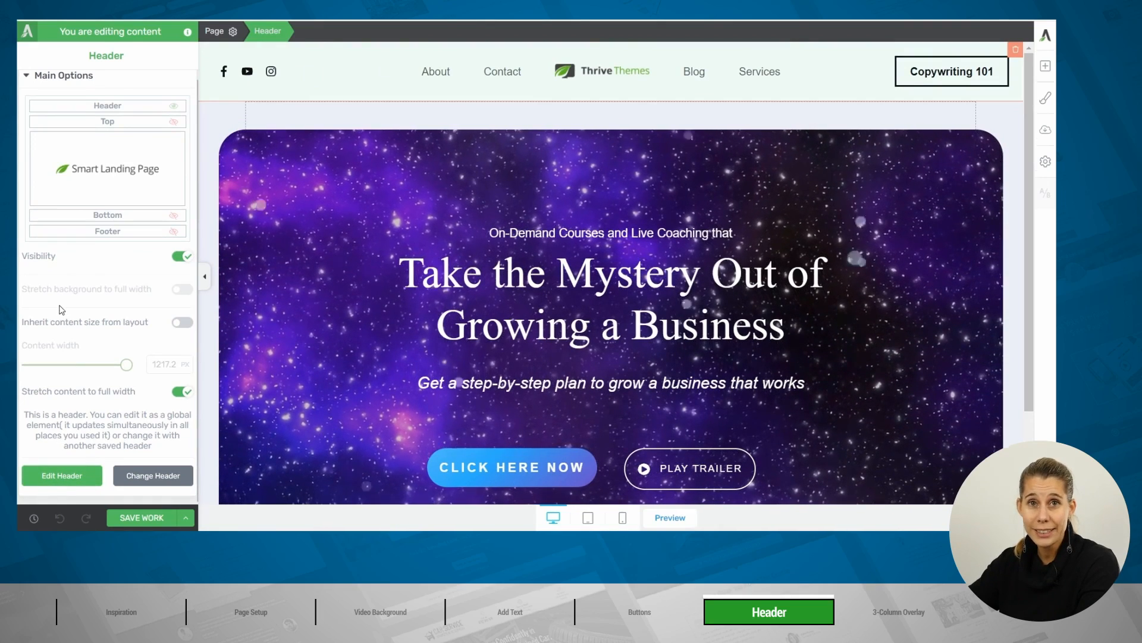
left_click(166, 481)
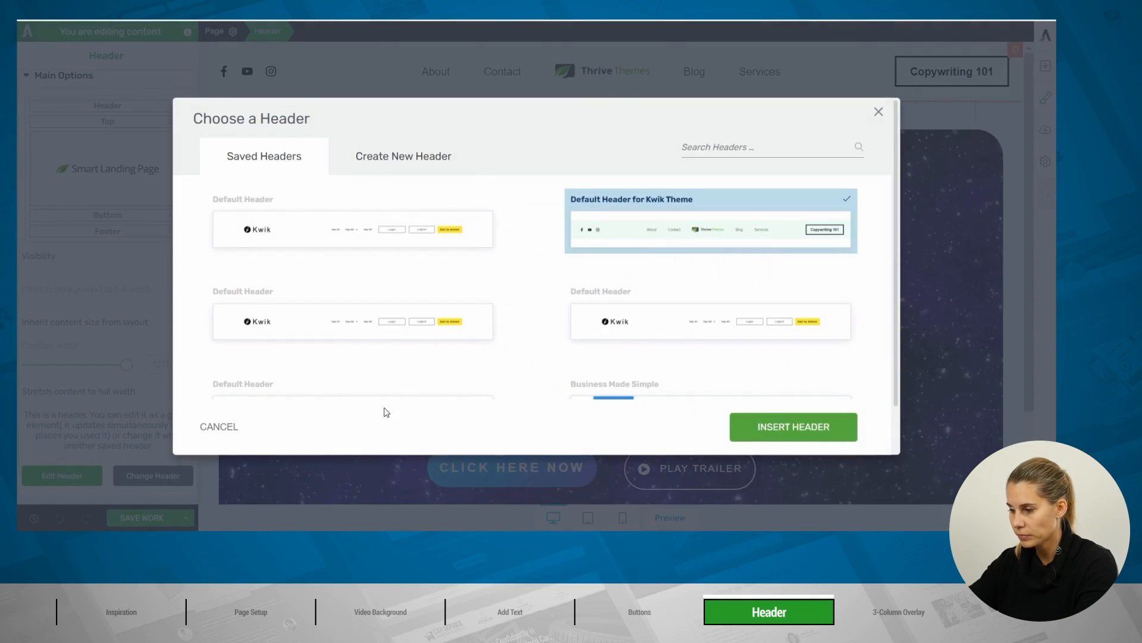
left_click(393, 160)
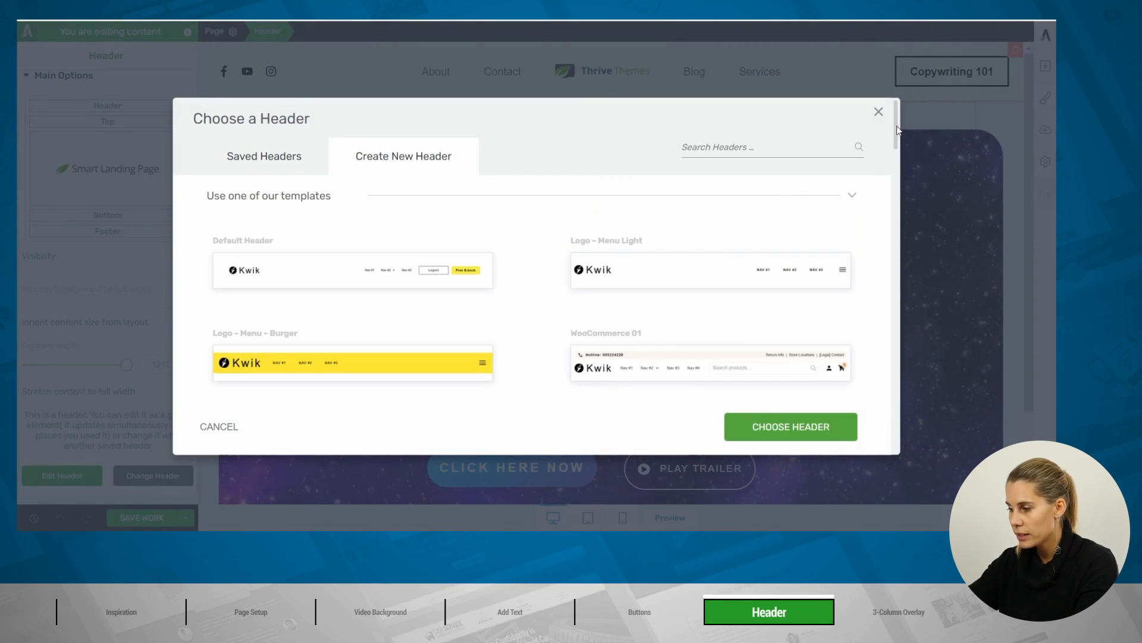
left_click_drag(897, 126, 914, 301)
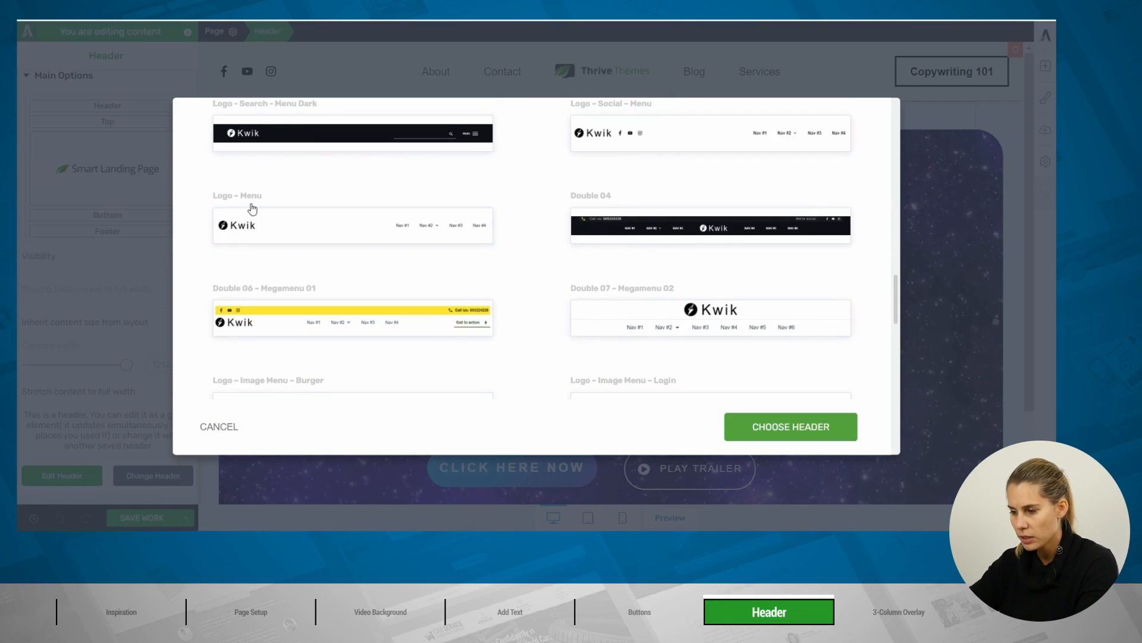
left_click(320, 235)
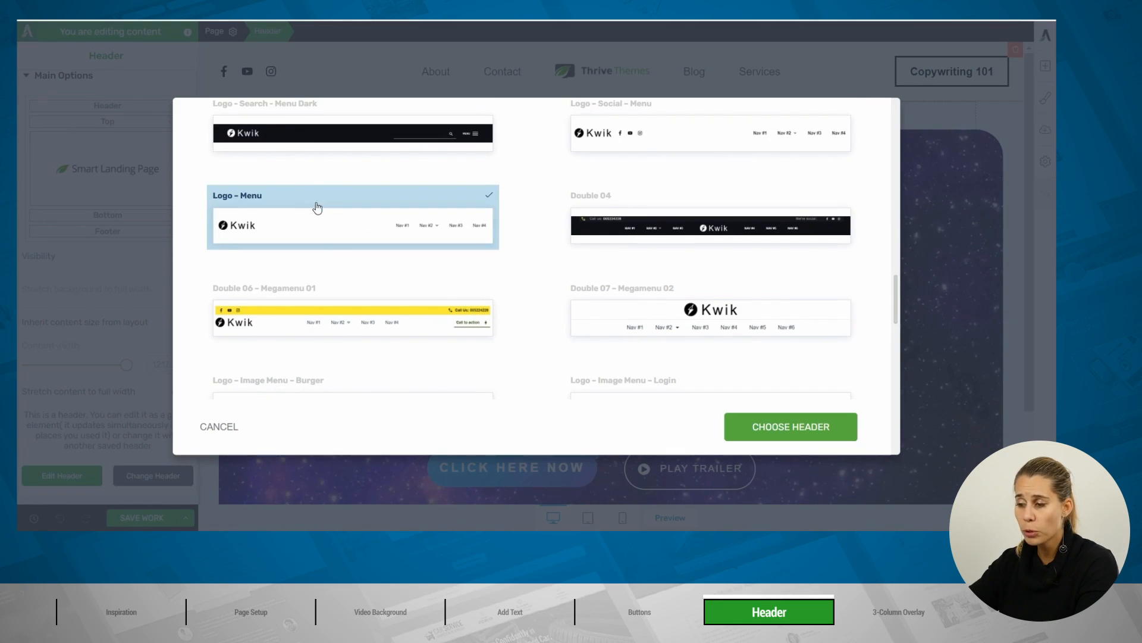
left_click(802, 431)
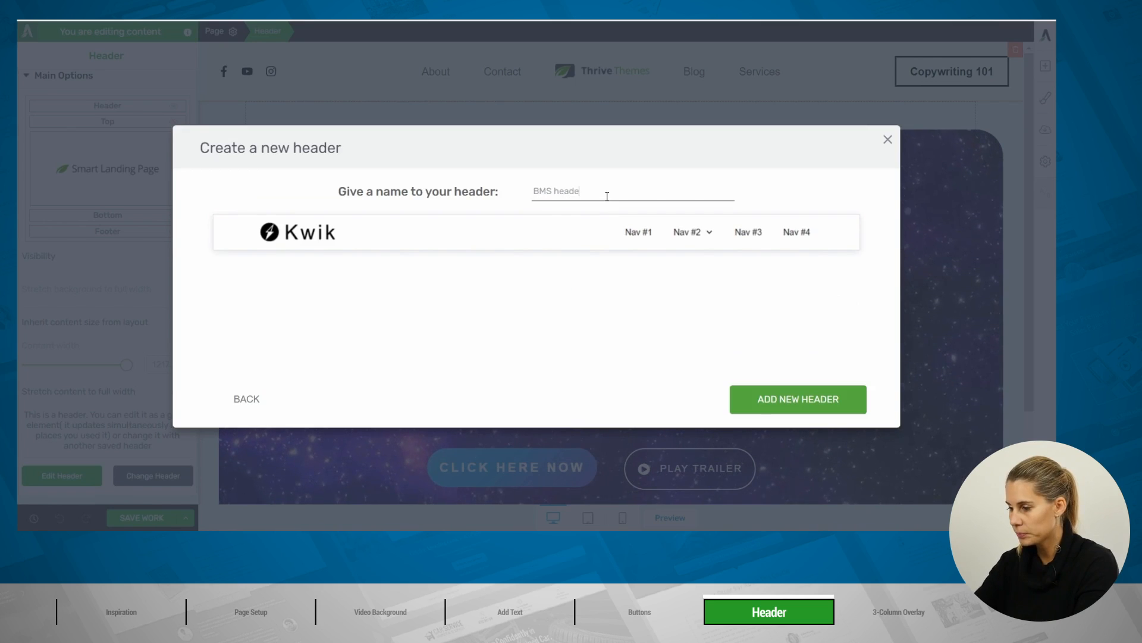
left_click(782, 404)
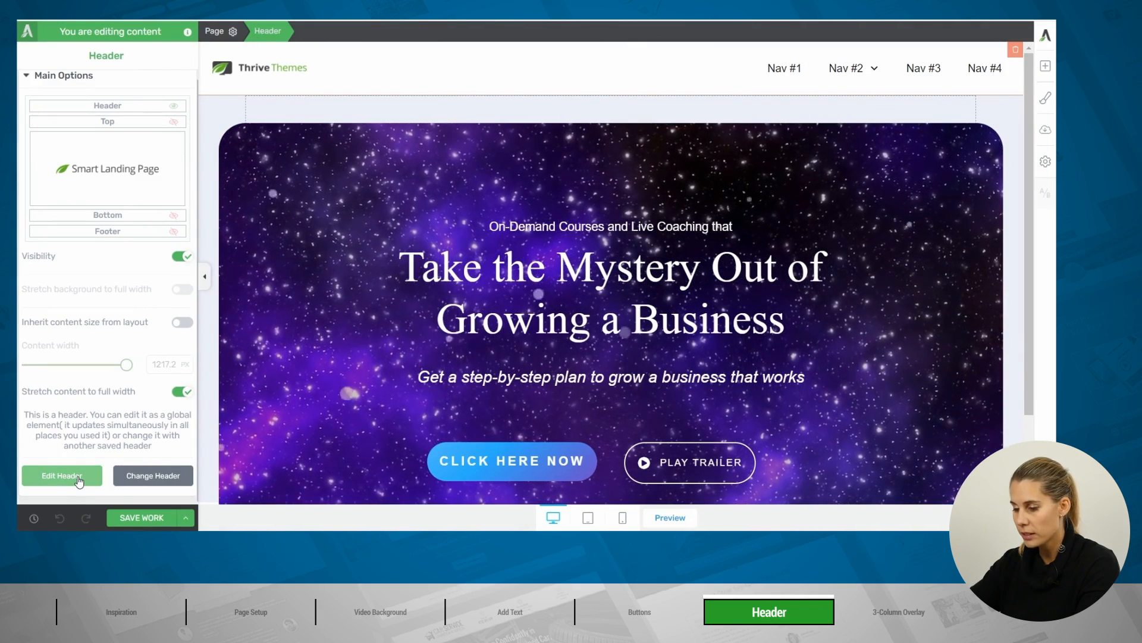
Open the new header for editing and insert a Content Box directly below the logo.
left_click(80, 476)
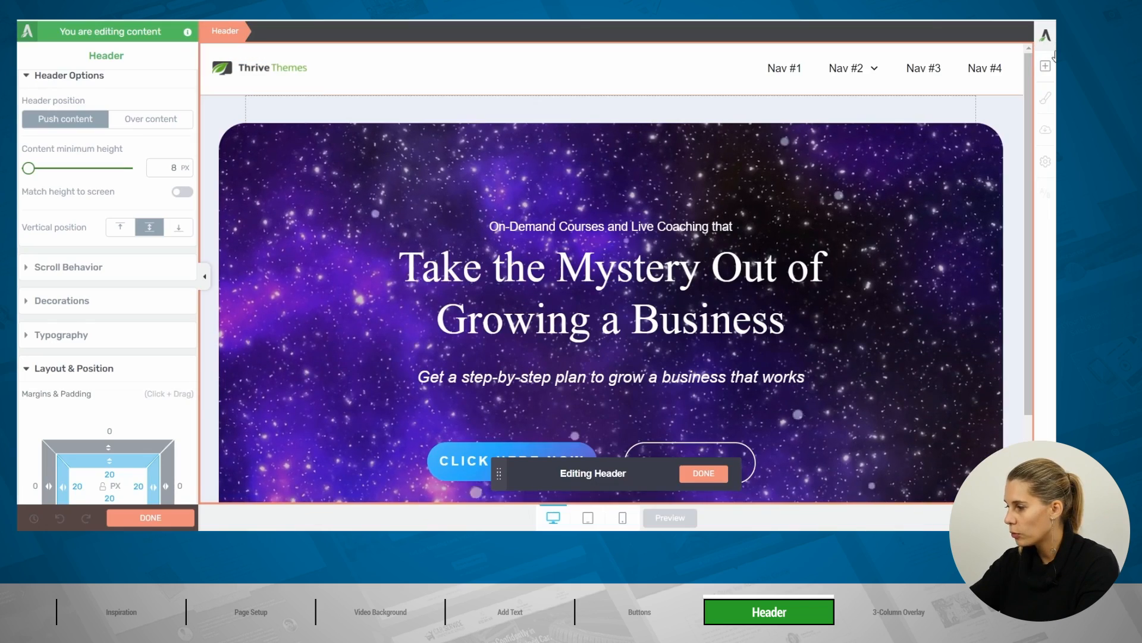
left_click(1046, 67)
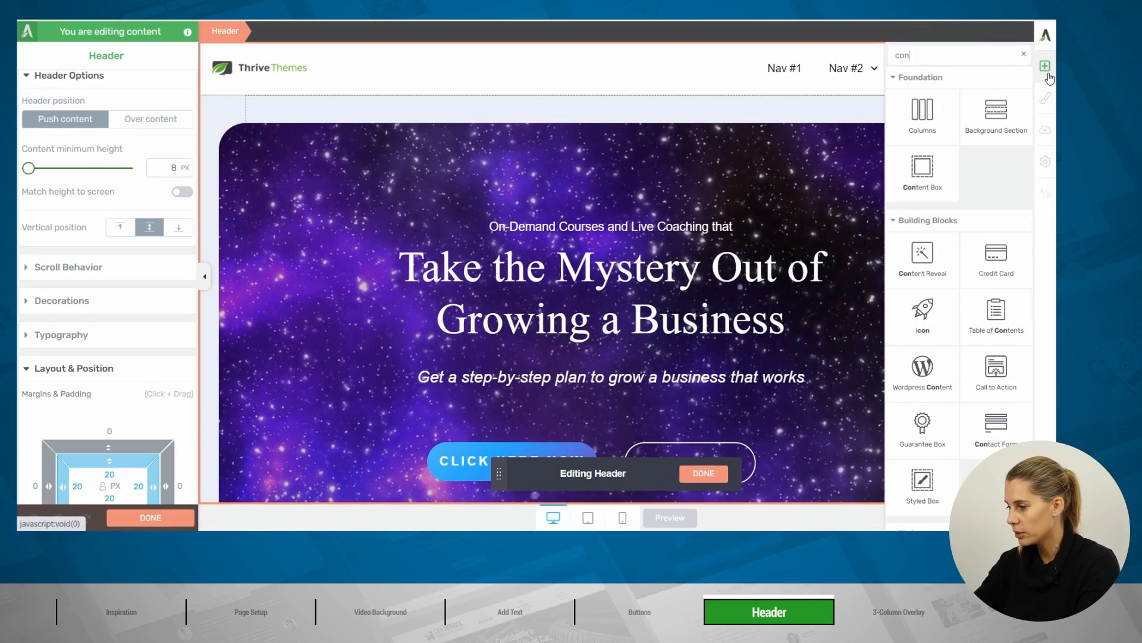
left_click_drag(921, 174, 285, 79)
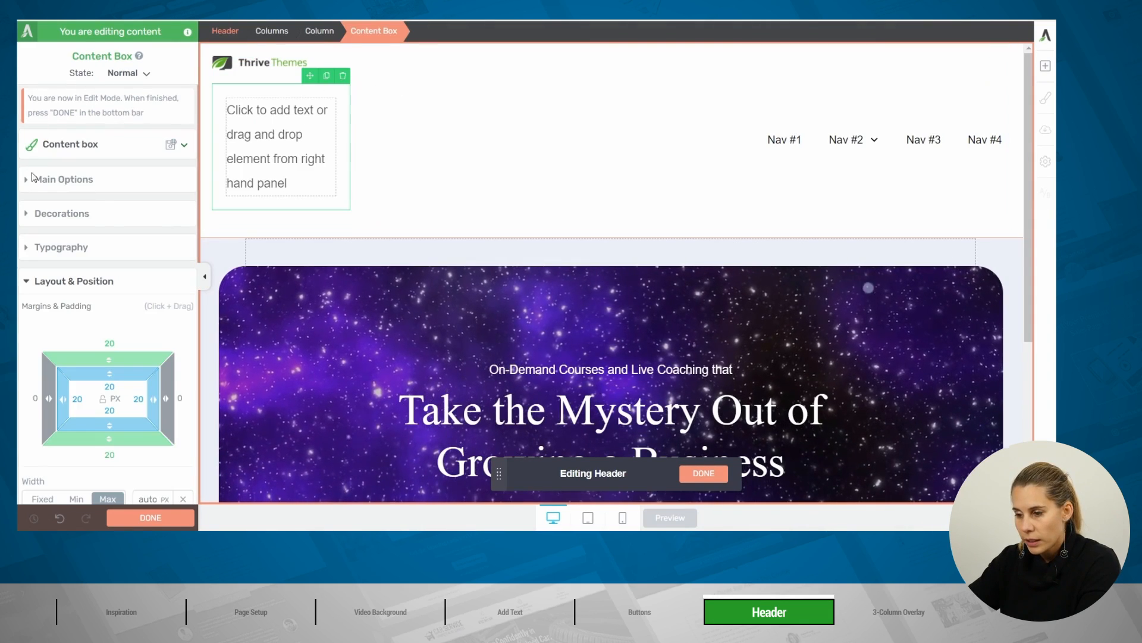
Give the header's content box a solid Picton Blue (#268ced) background at 100 opacity.
scroll(102, 193, "down", 10)
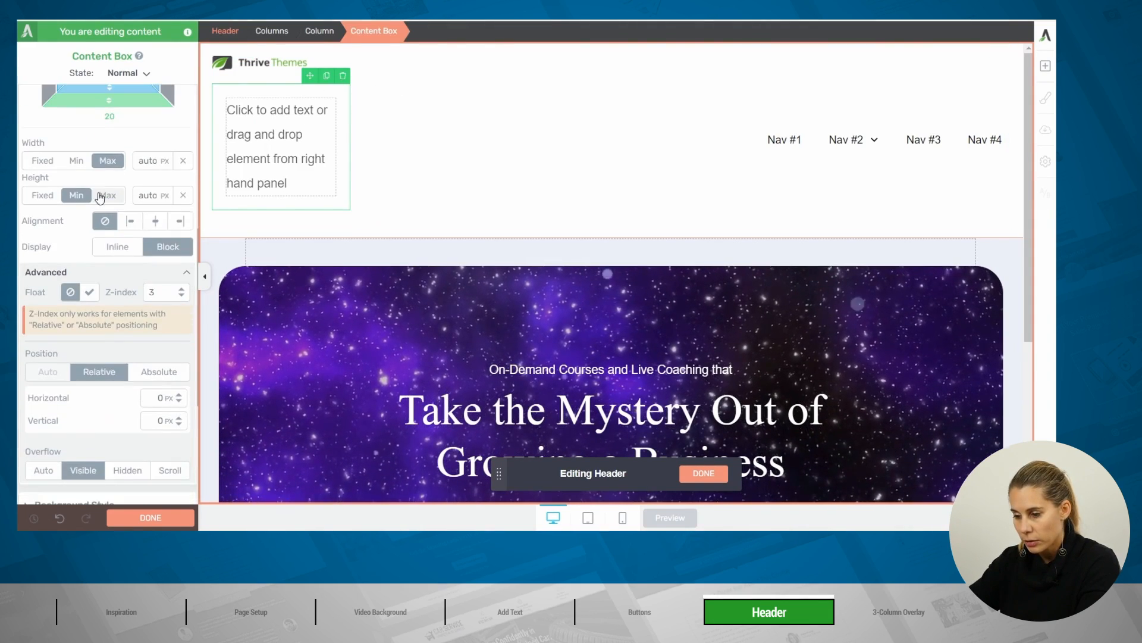
left_click(83, 292)
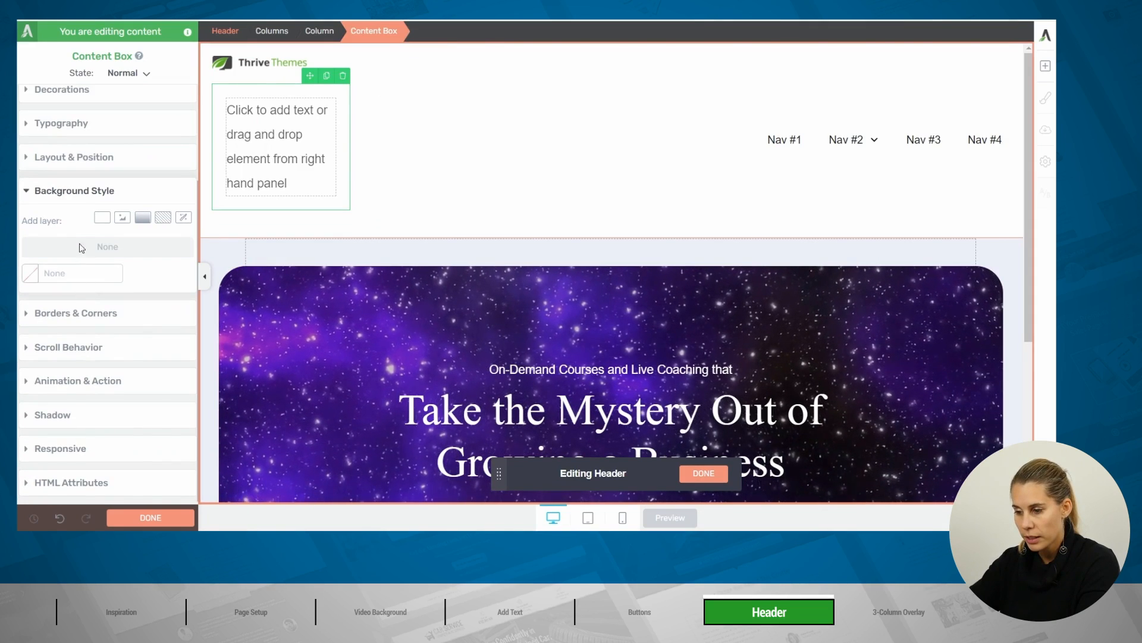
left_click(103, 218)
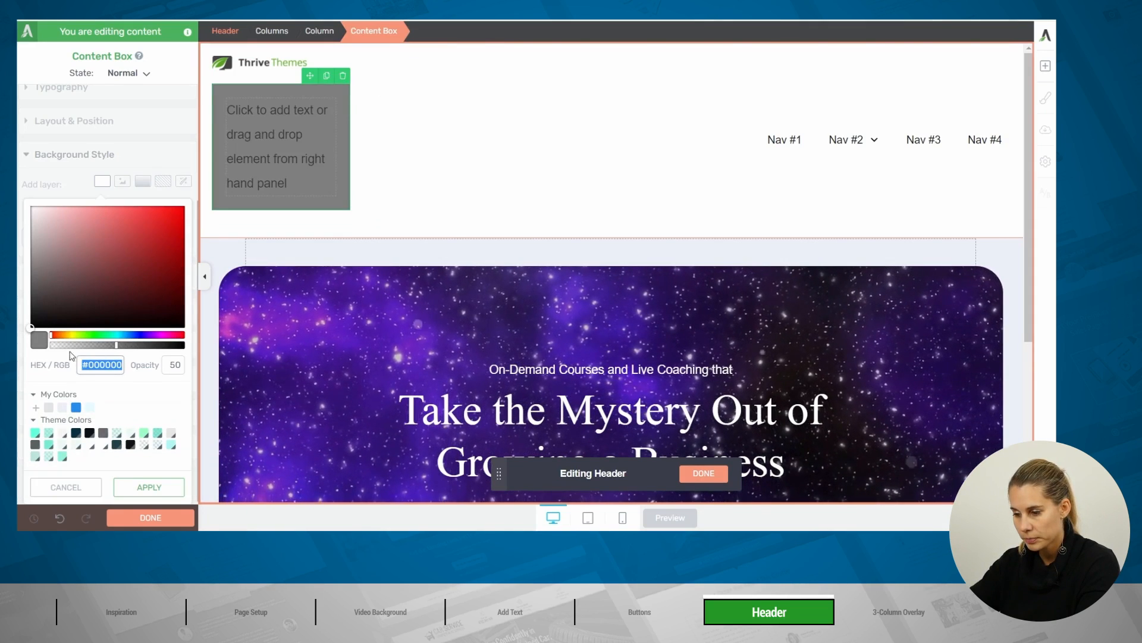
left_click(76, 407)
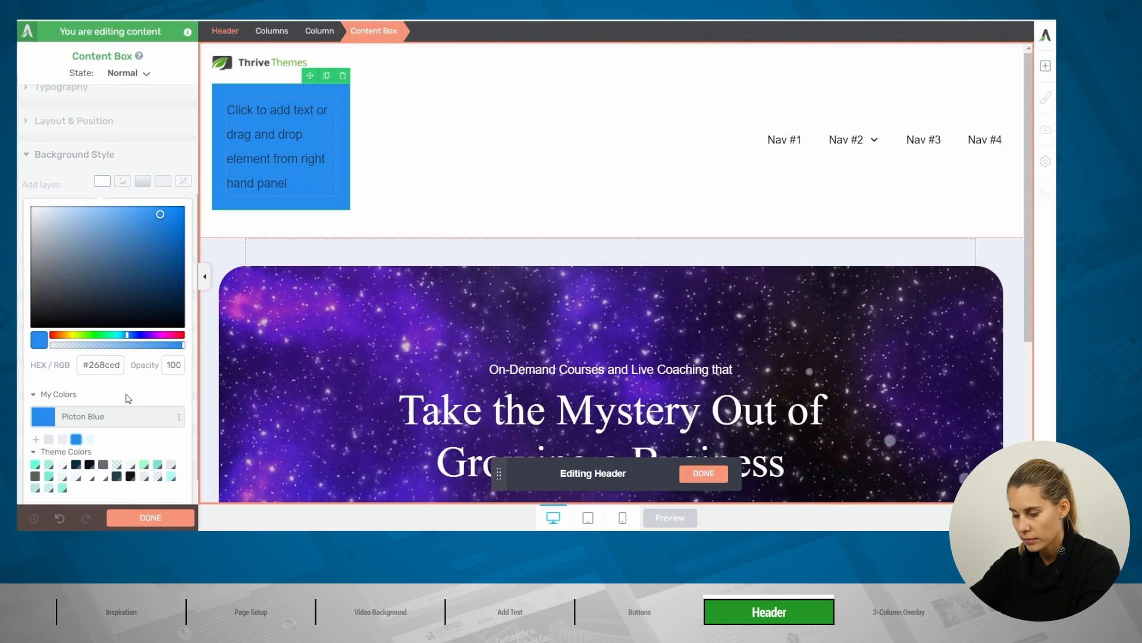
scroll(128, 398, "down", 1)
left_click(148, 484)
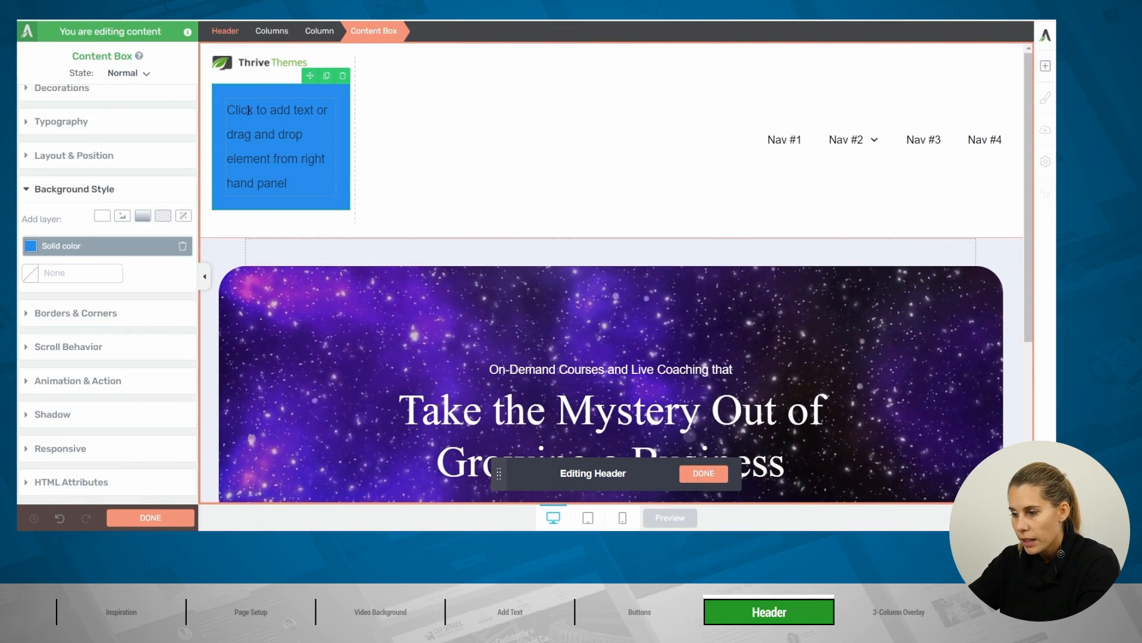
Move the logo into the blue content box and switch it to the Light Thrive Theme Builder variation.
left_click_drag(269, 50, 285, 153)
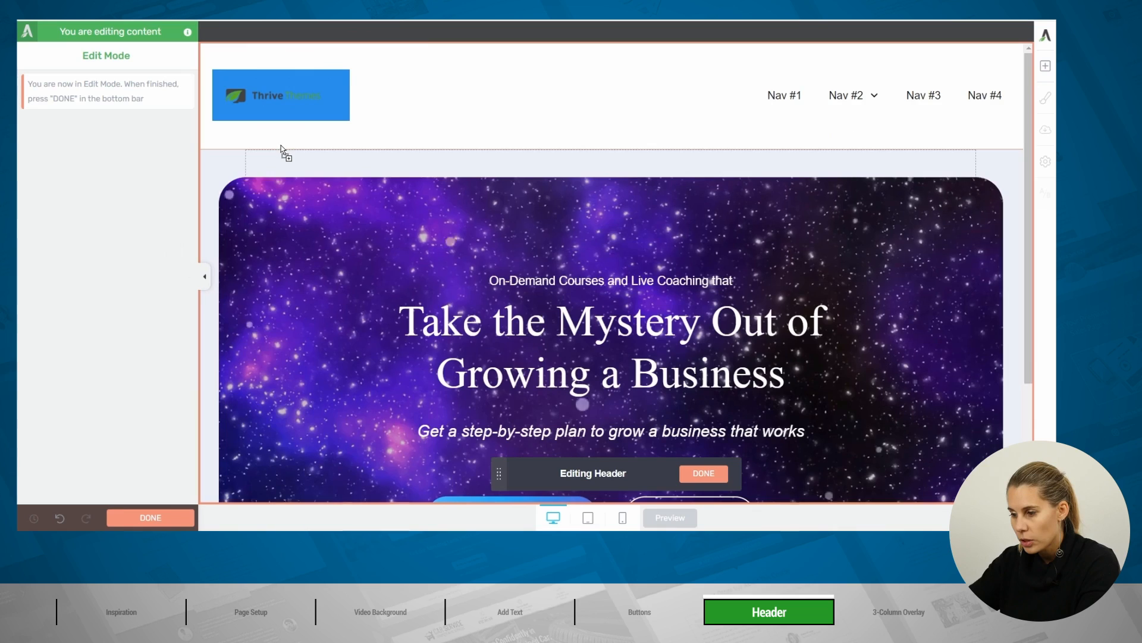
left_click(278, 94)
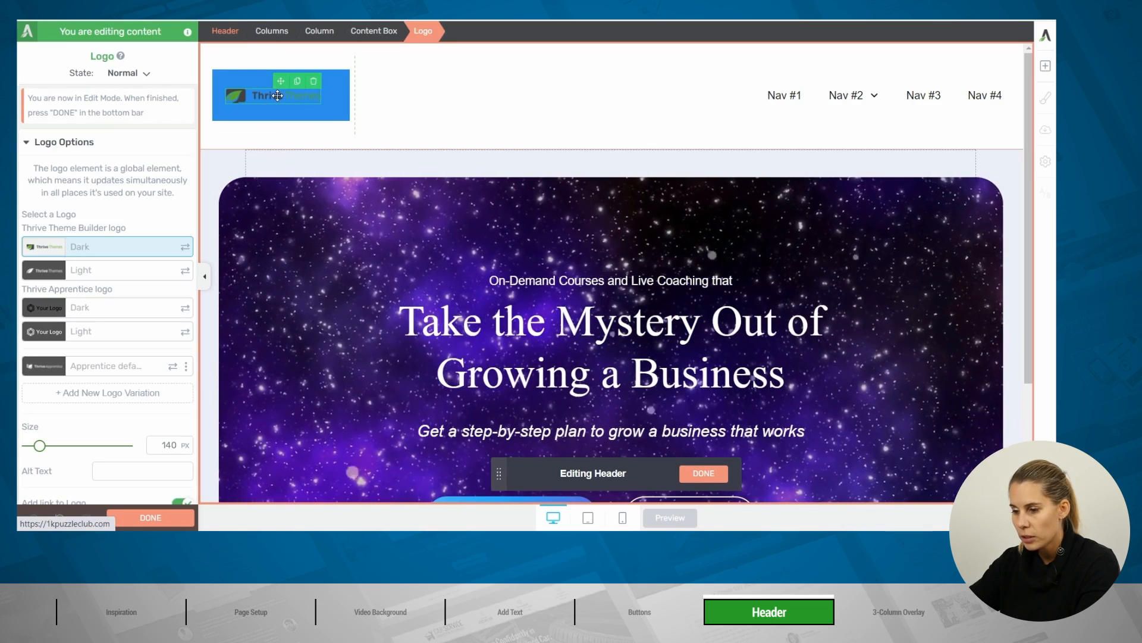
mouse_move(44, 276)
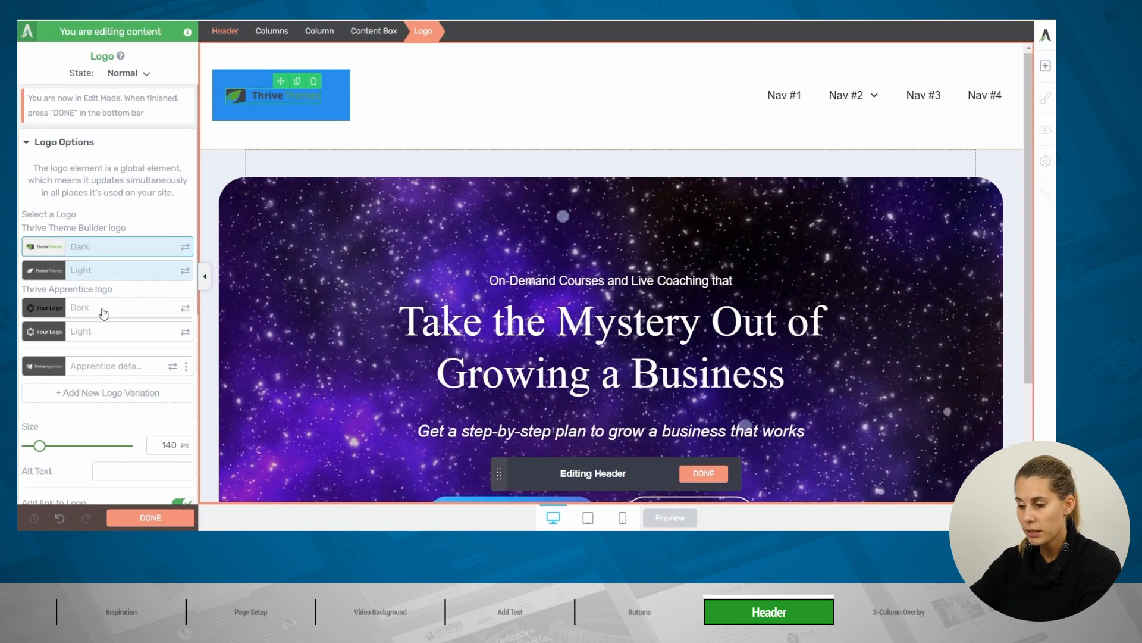
left_click(82, 273)
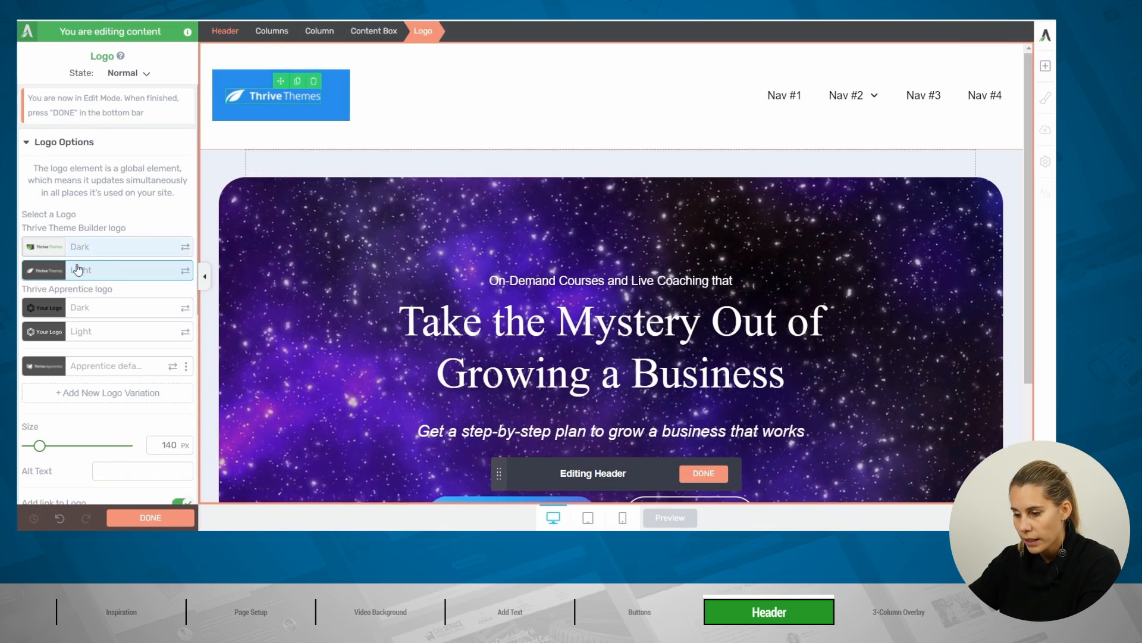
Set the blue content box's top margin to 0 px.
scroll(78, 267, "down", 5)
left_click(87, 324)
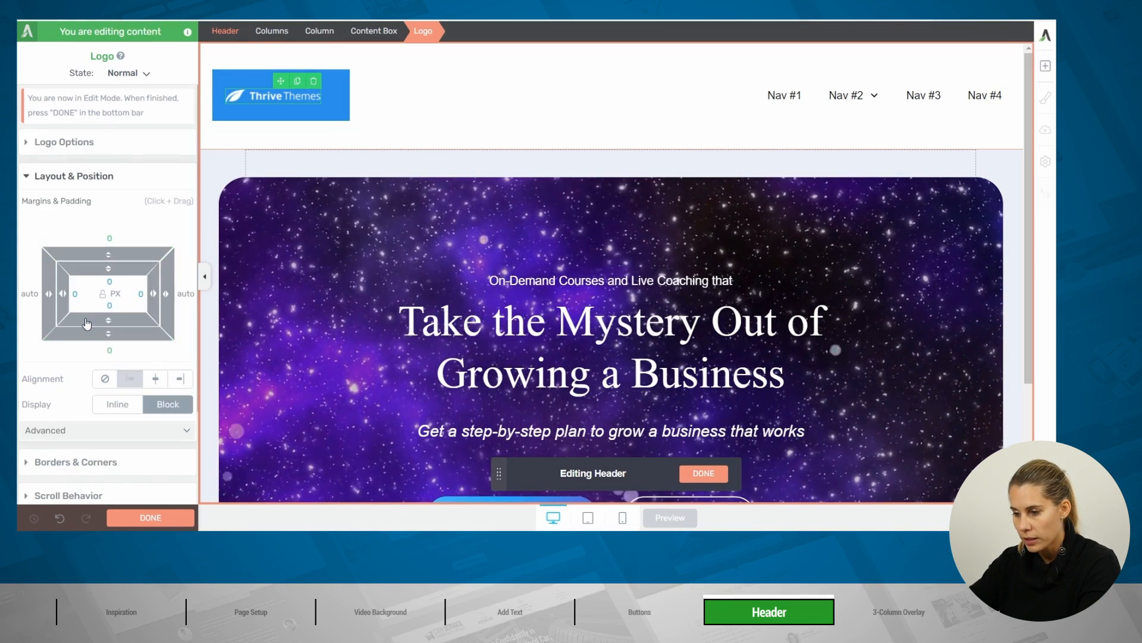
left_click(256, 74)
scroll(104, 351, "down", 2)
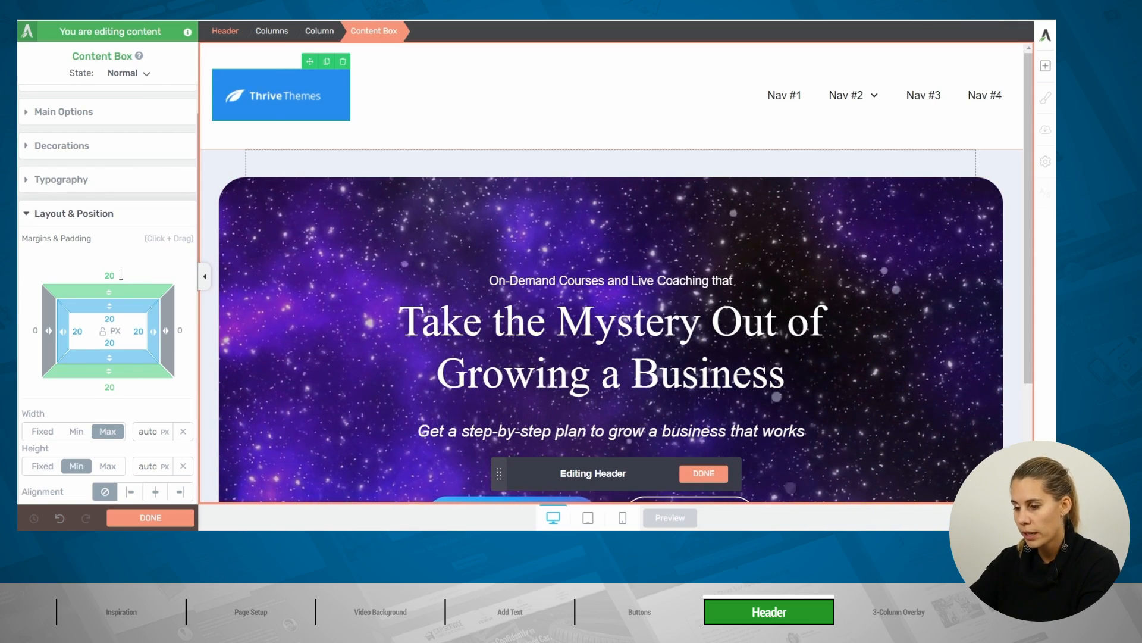
type("0")
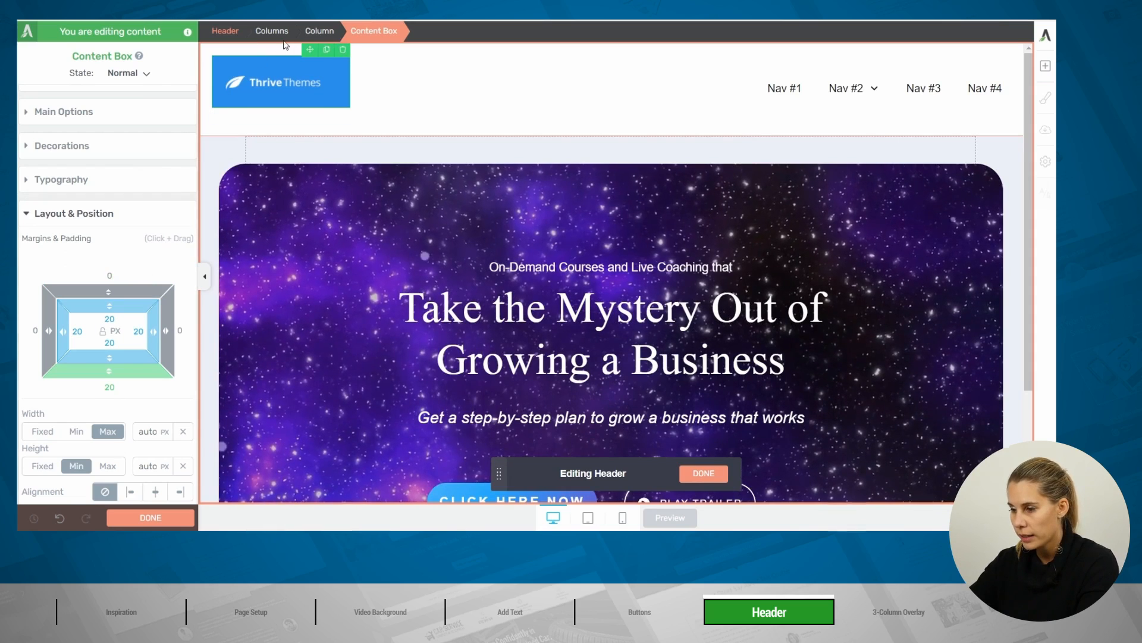
Set the header's top padding to 0 px so the blue box sits against the page's upper edge.
left_click(311, 33)
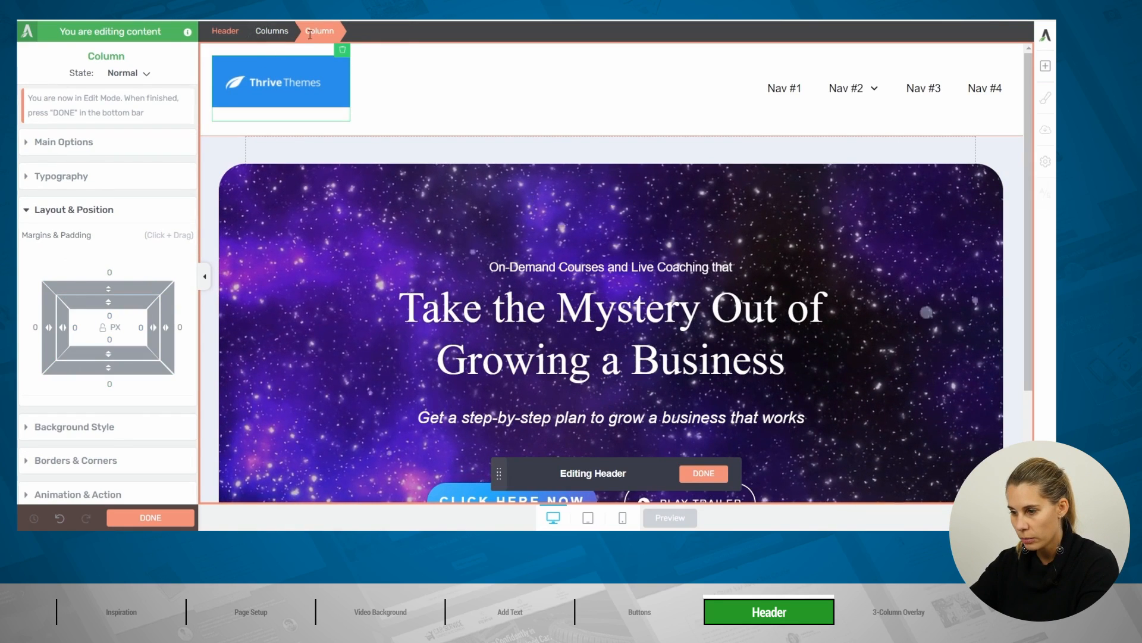
left_click(283, 30)
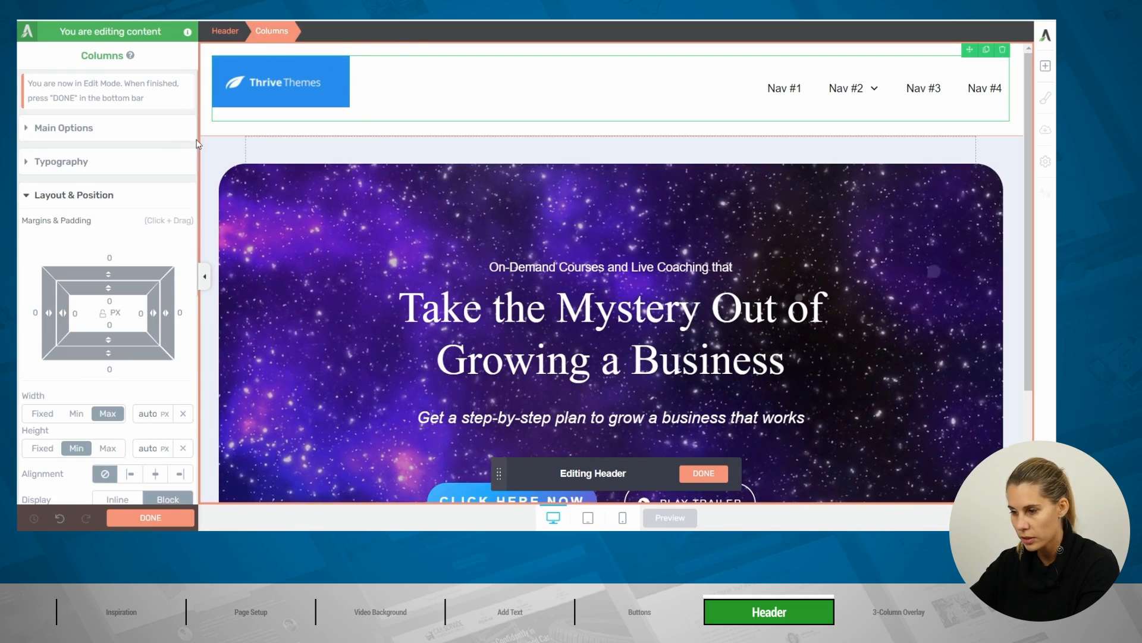
left_click(225, 32)
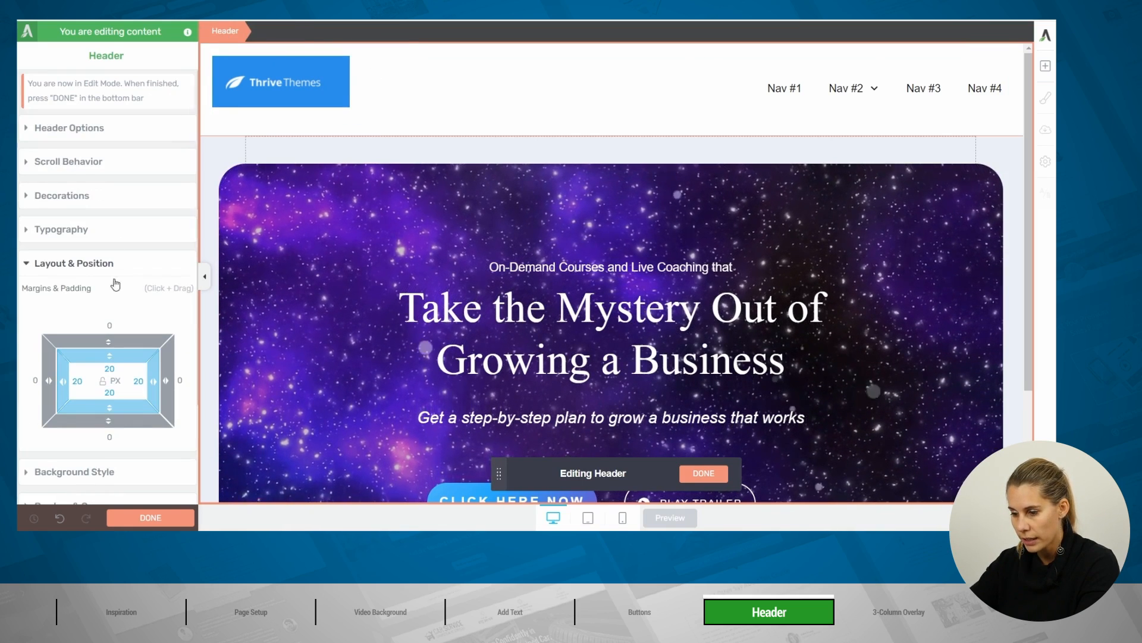
left_click(110, 368)
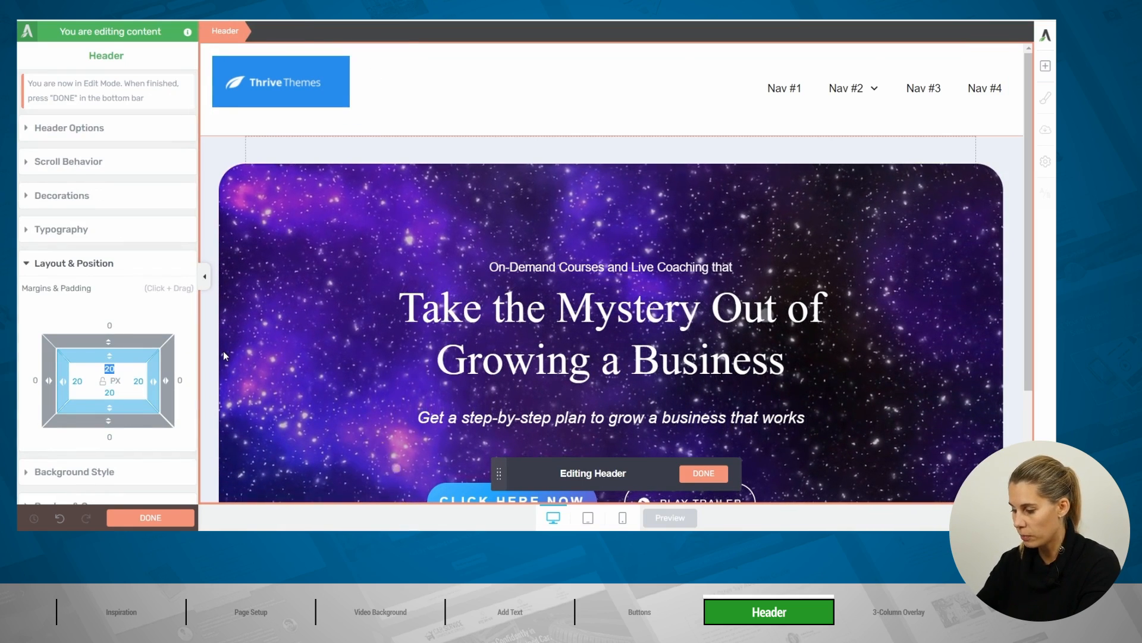
type("0")
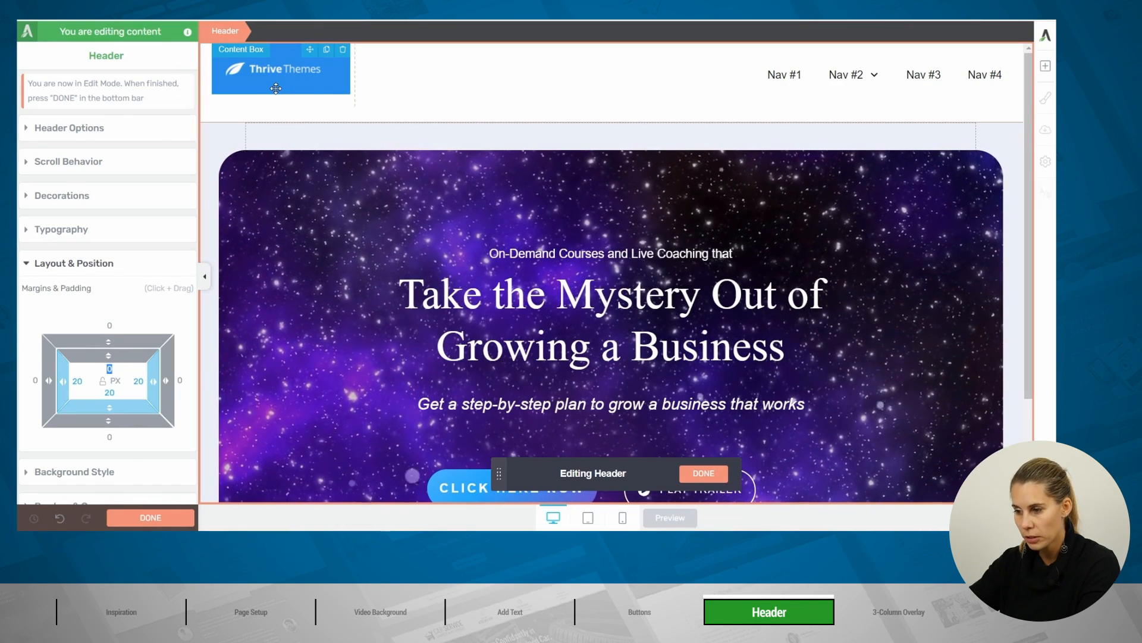
Round the two bottom corners of the logo's content box to 20 px.
left_click(276, 88)
scroll(116, 251, "down", 5)
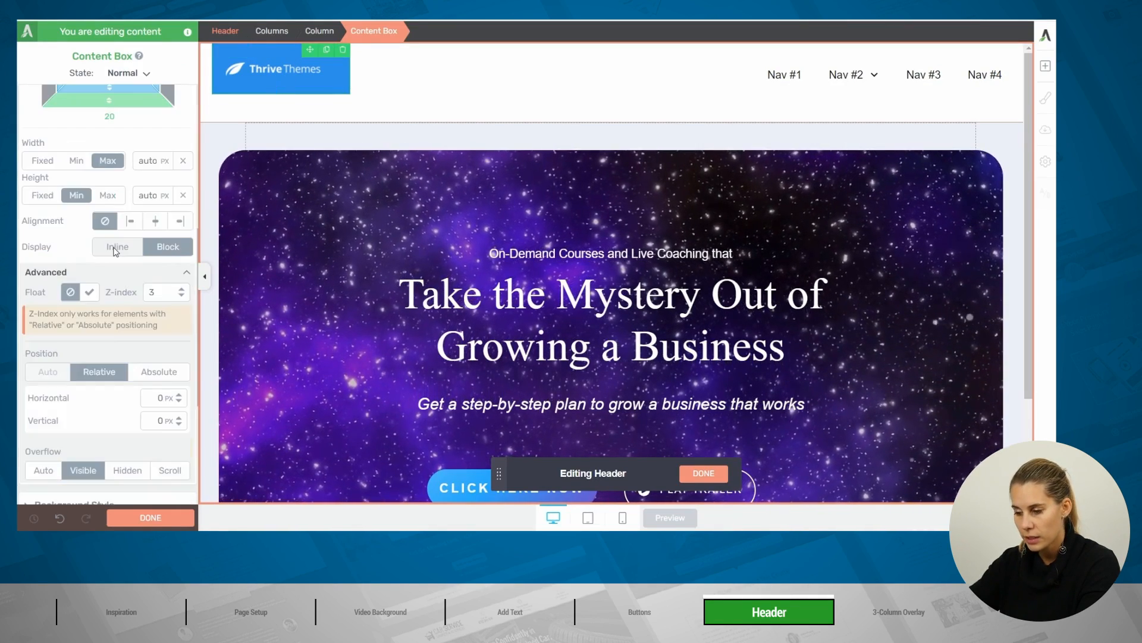
scroll(115, 250, "down", 4)
left_click(79, 342)
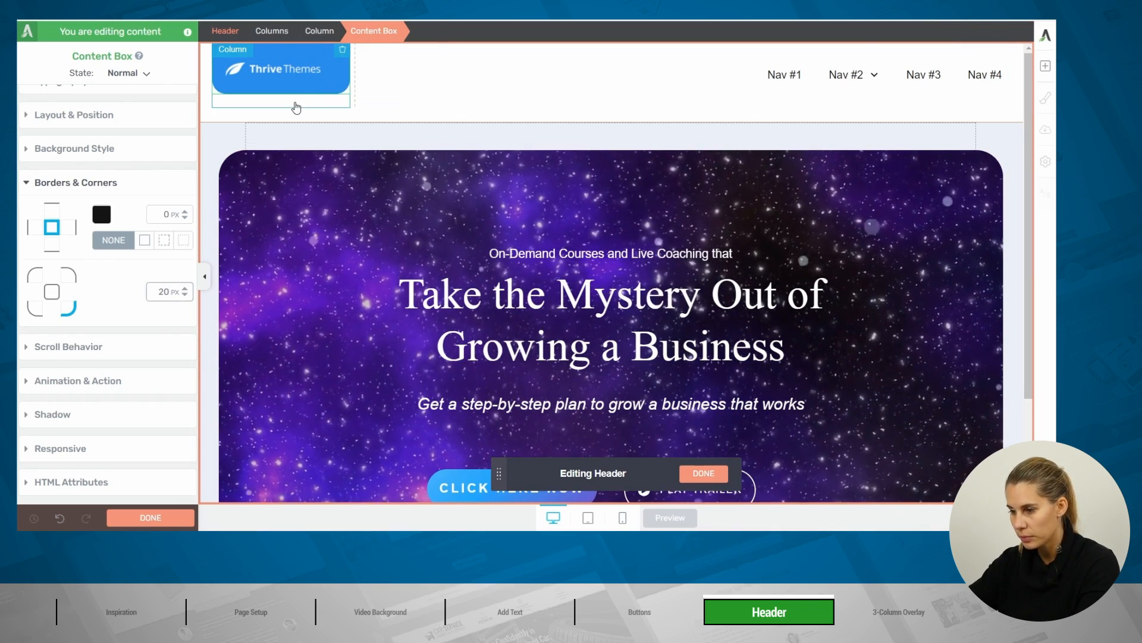
Center the logo horizontally in its content box and set the logo's bottom margin to 20 px.
left_click(297, 106)
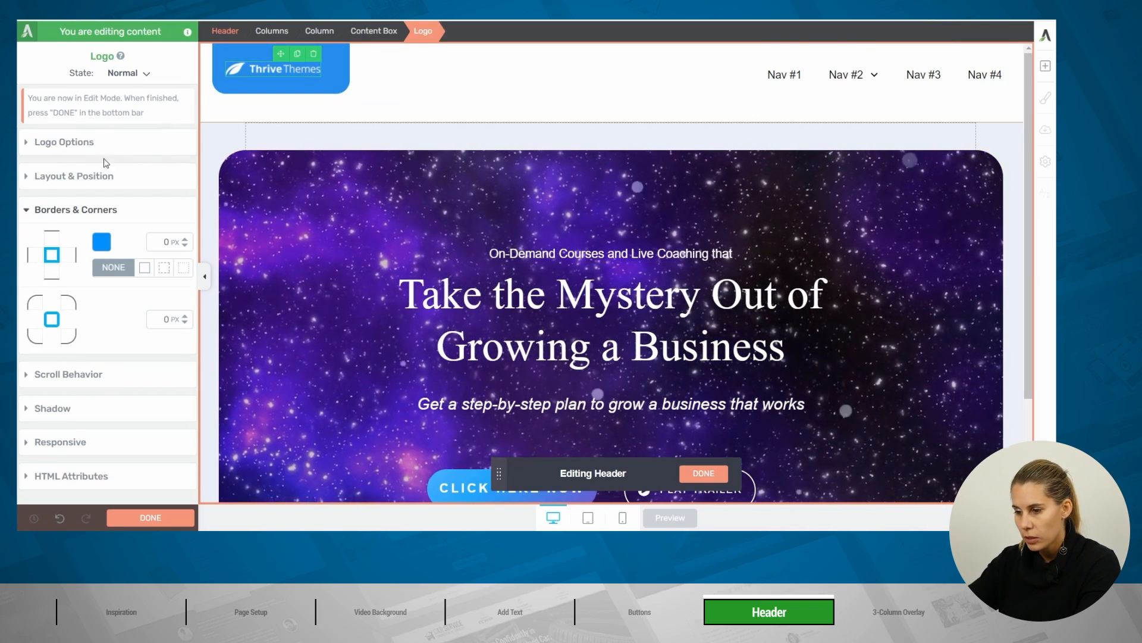
left_click(105, 146)
scroll(109, 204, "down", 5)
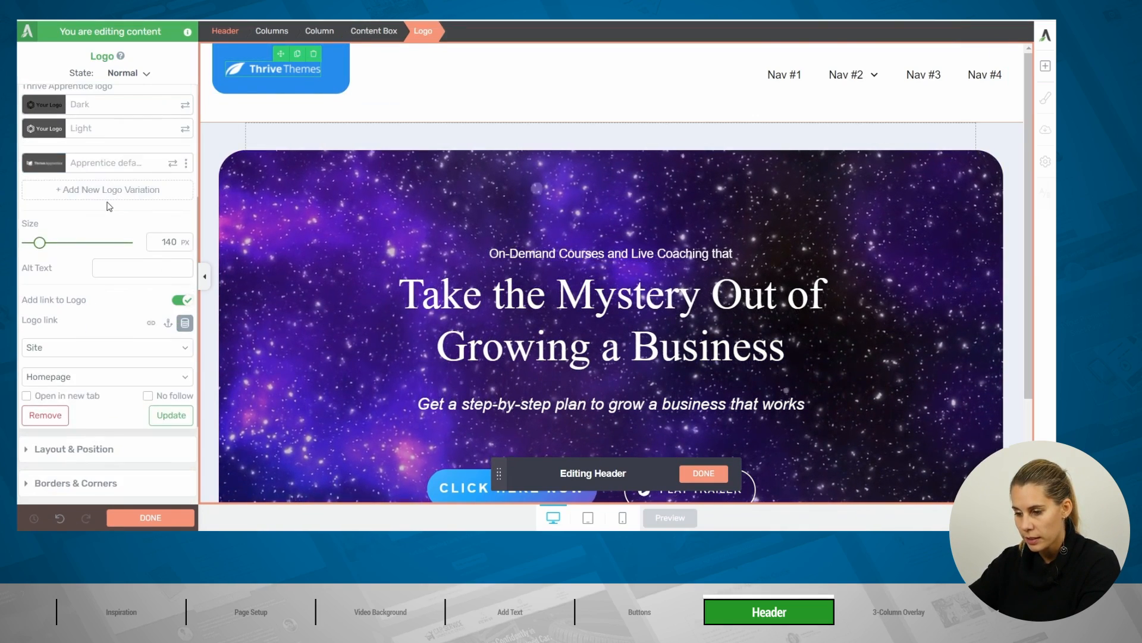
left_click(81, 324)
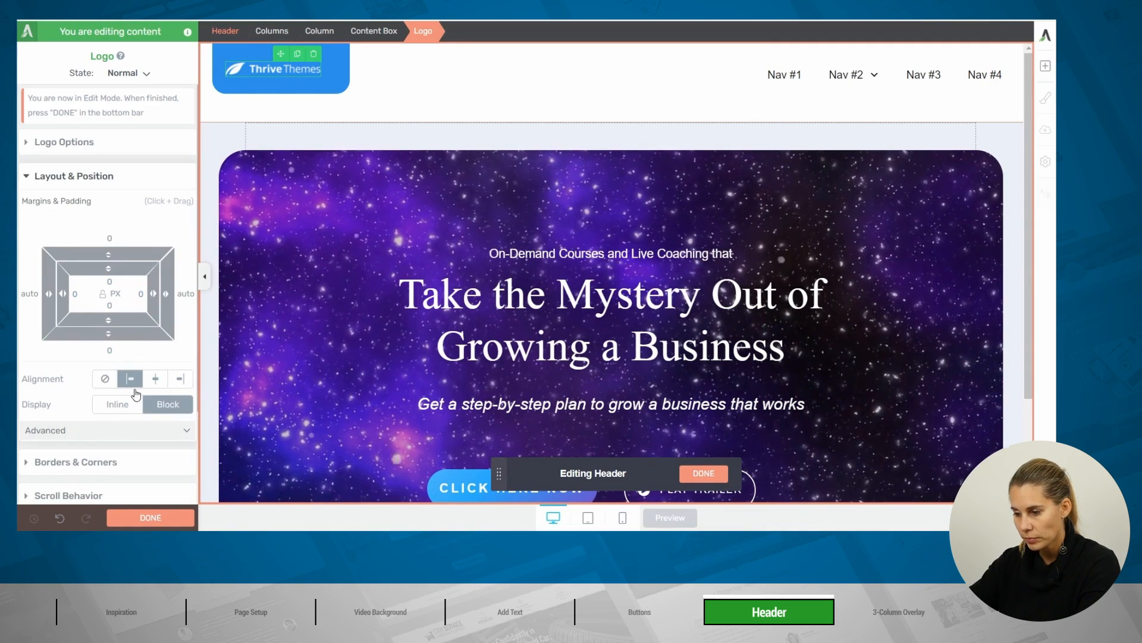
left_click(154, 380)
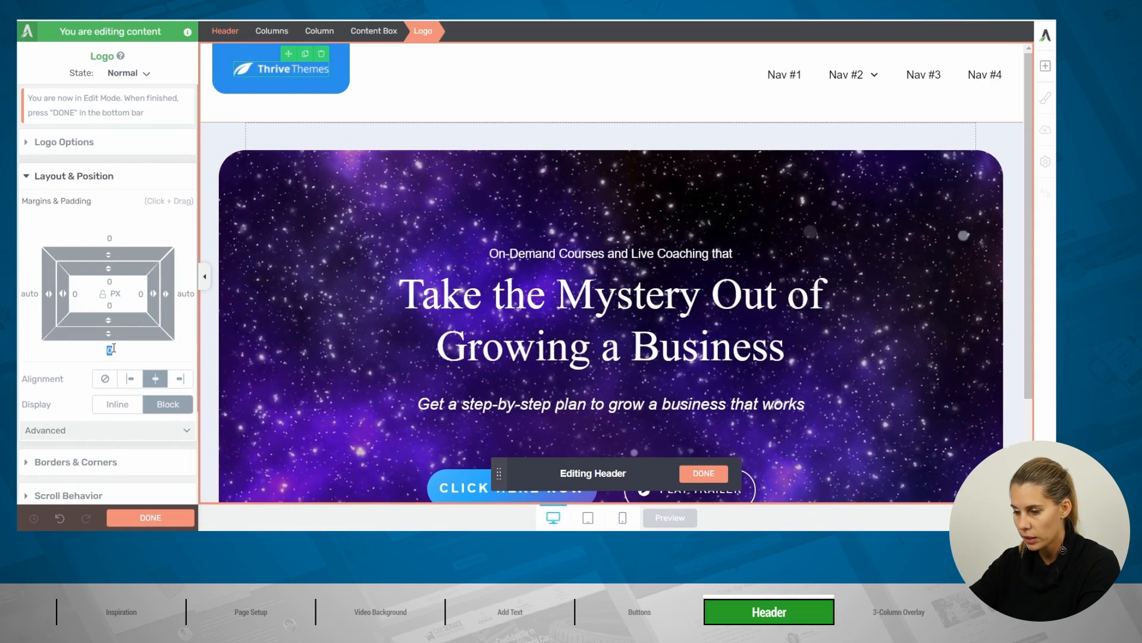
type("20")
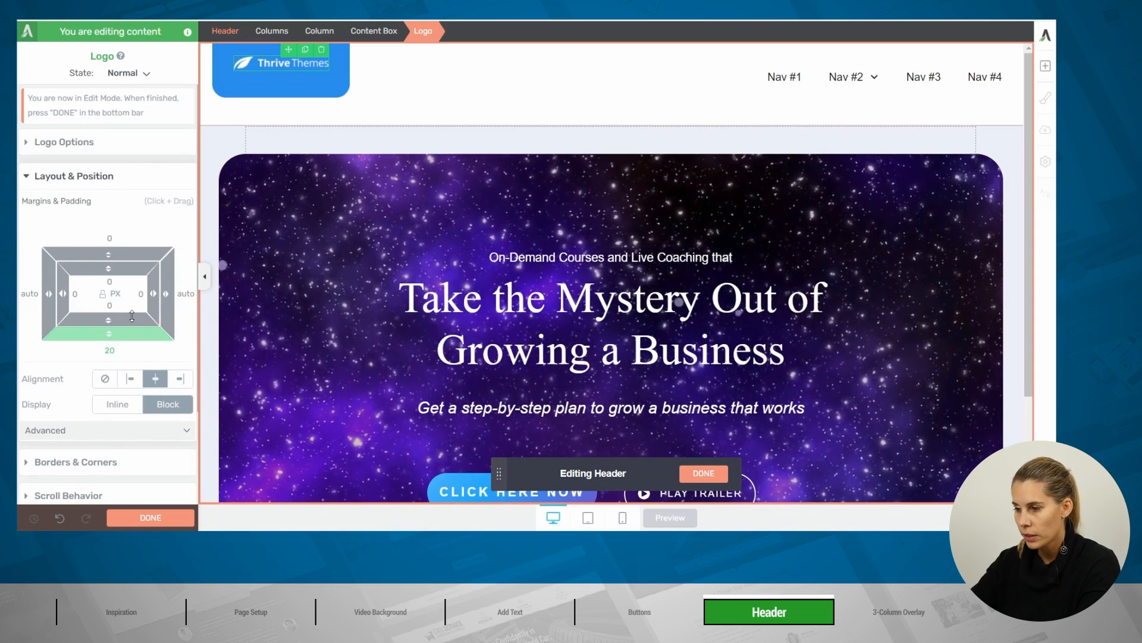
left_click(278, 83)
left_click(281, 63)
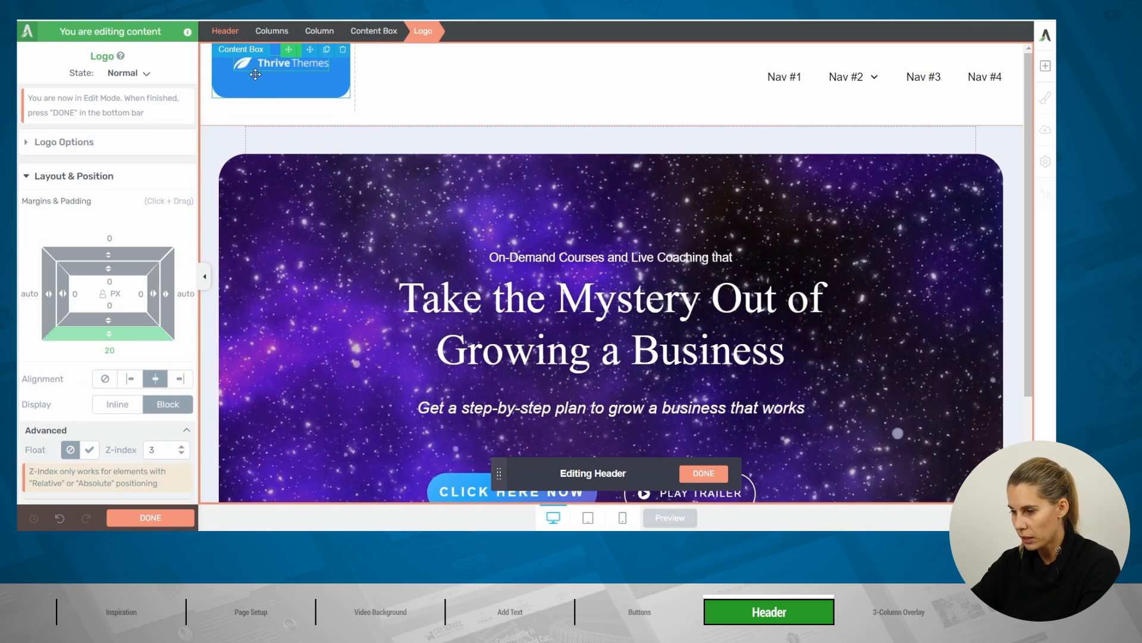
Increase the logo's bottom margin to 34 px inside its blue content box.
mouse_move(109, 332)
left_mouse_down()
mouse_move(105, 360)
mouse_move(106, 349)
left_mouse_up()
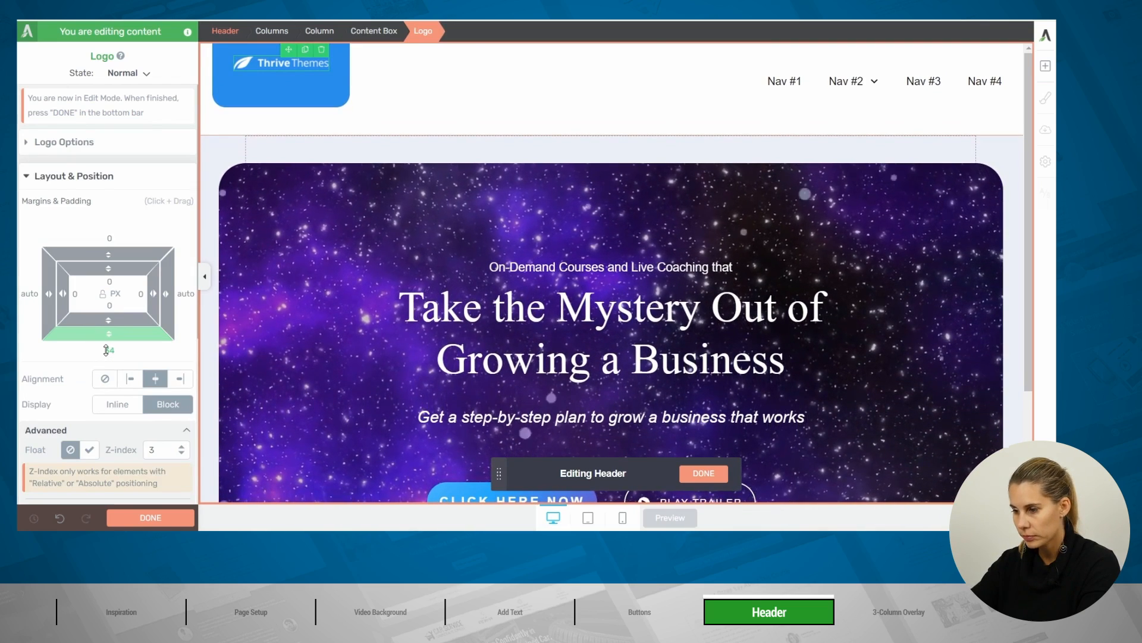
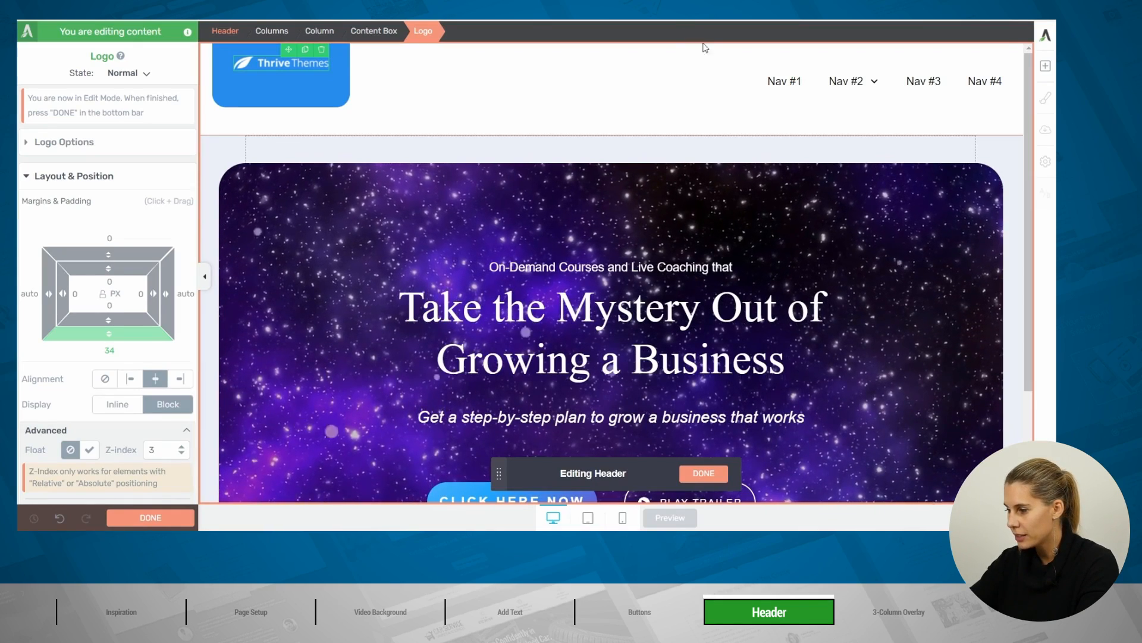
Set the hover effect of the header menu's top-level items to None.
left_click(784, 81)
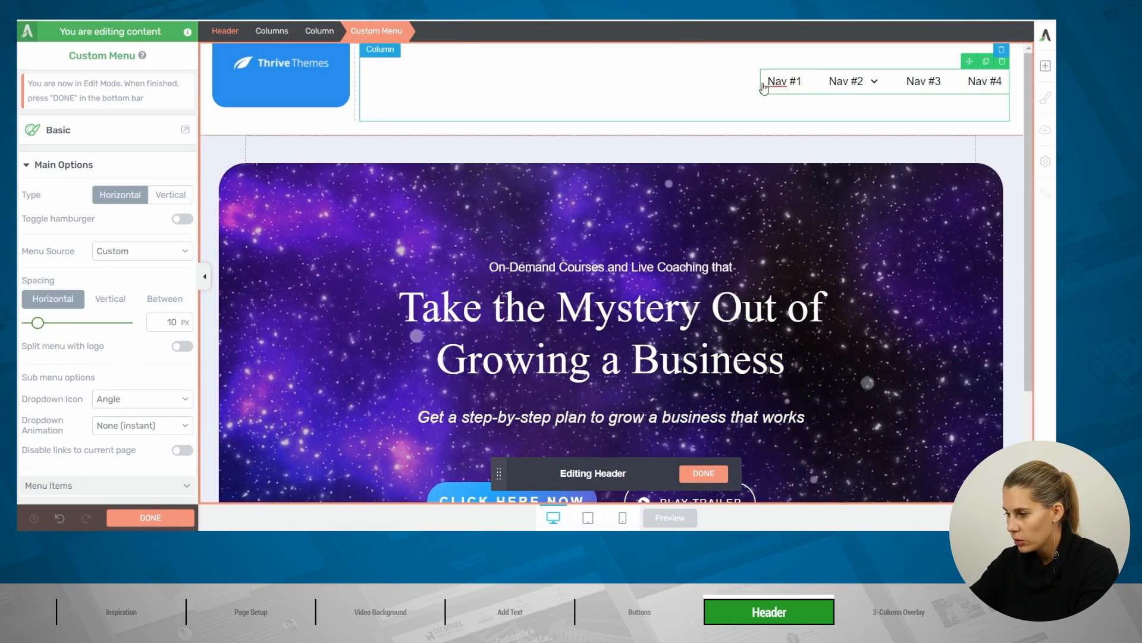
left_click(783, 80)
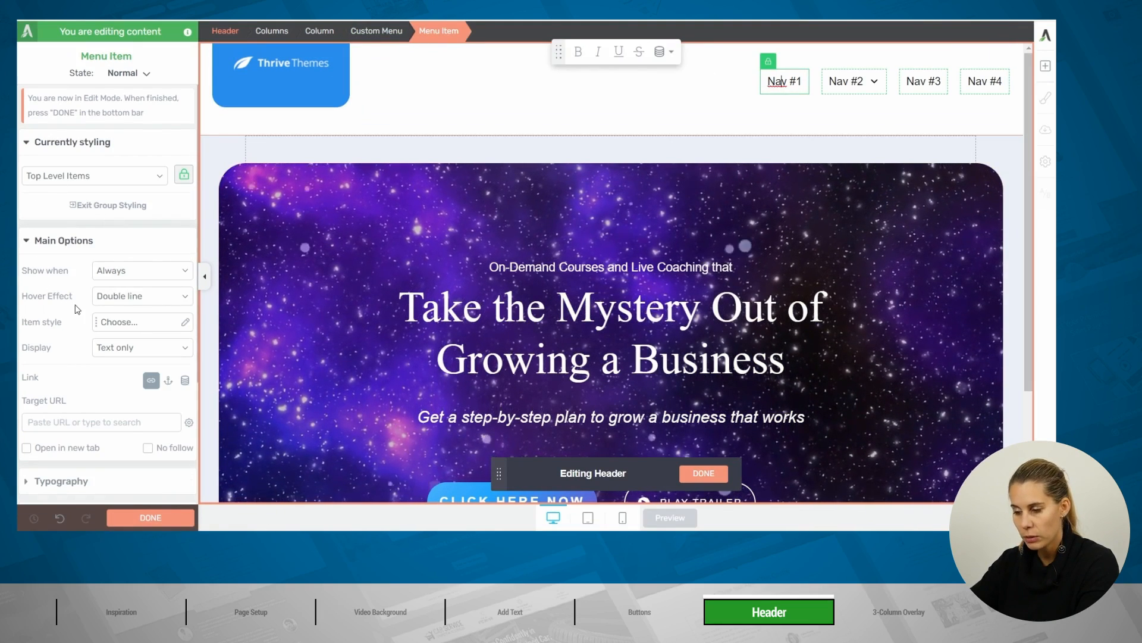
left_click(146, 297)
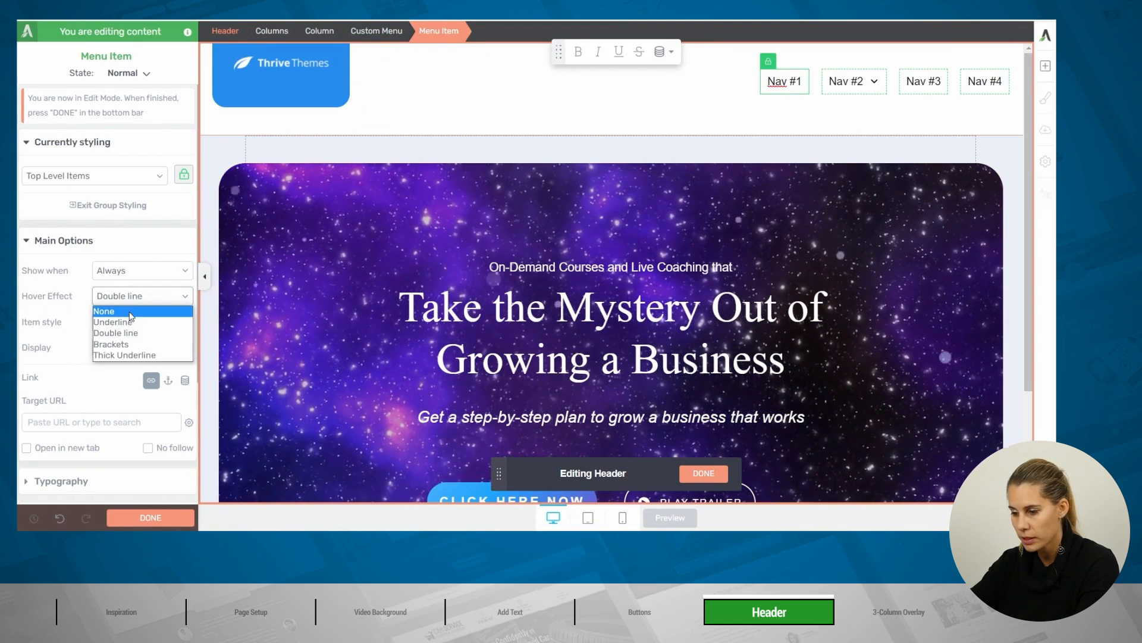
left_click(131, 315)
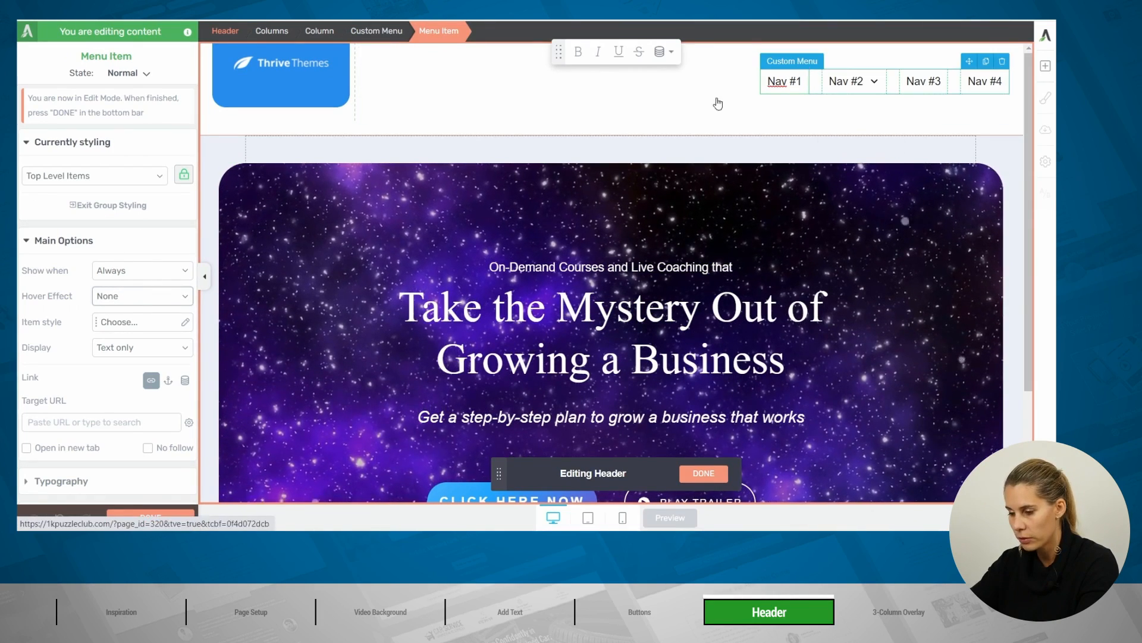
Style the top-level menu items' text as bold uppercase with 4 px letter spacing.
scroll(86, 260, "down", 5)
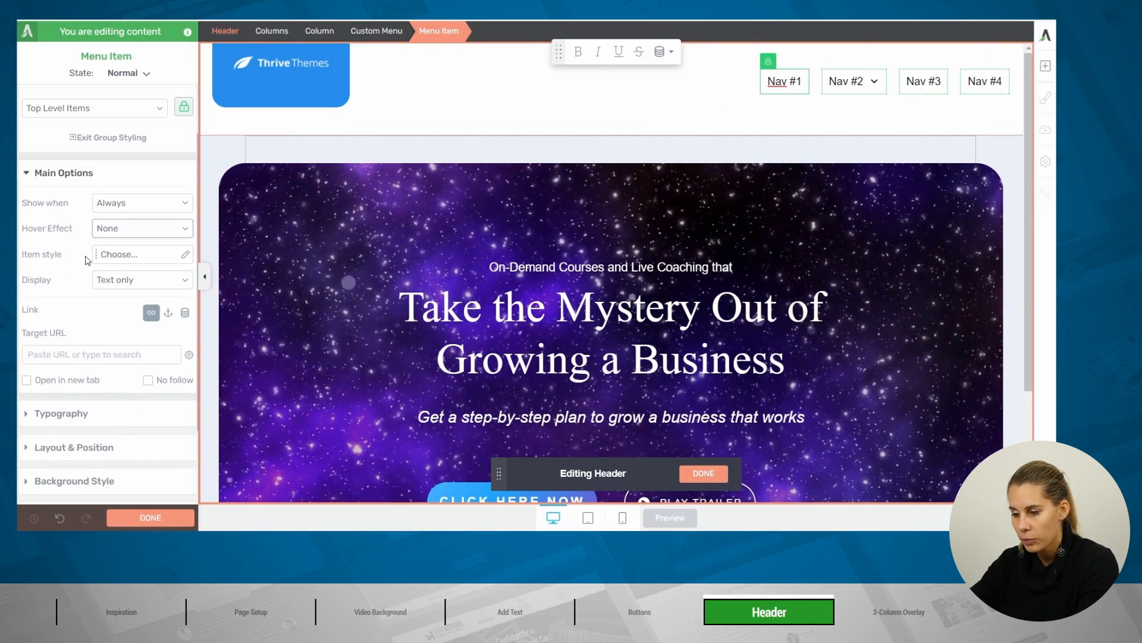
left_click(55, 347)
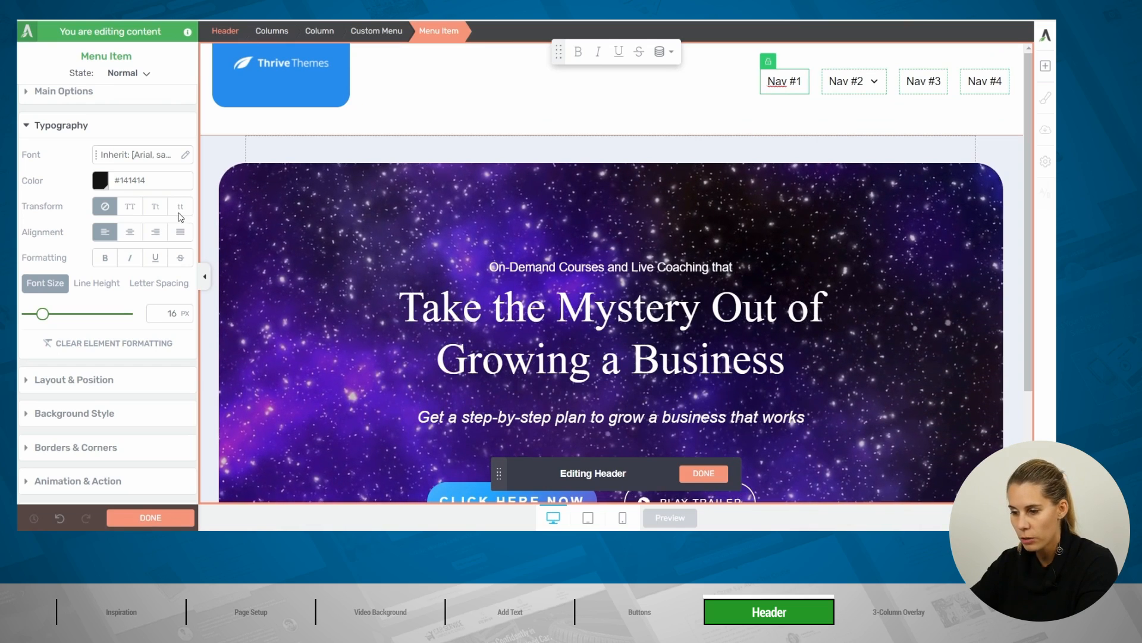
left_click(130, 208)
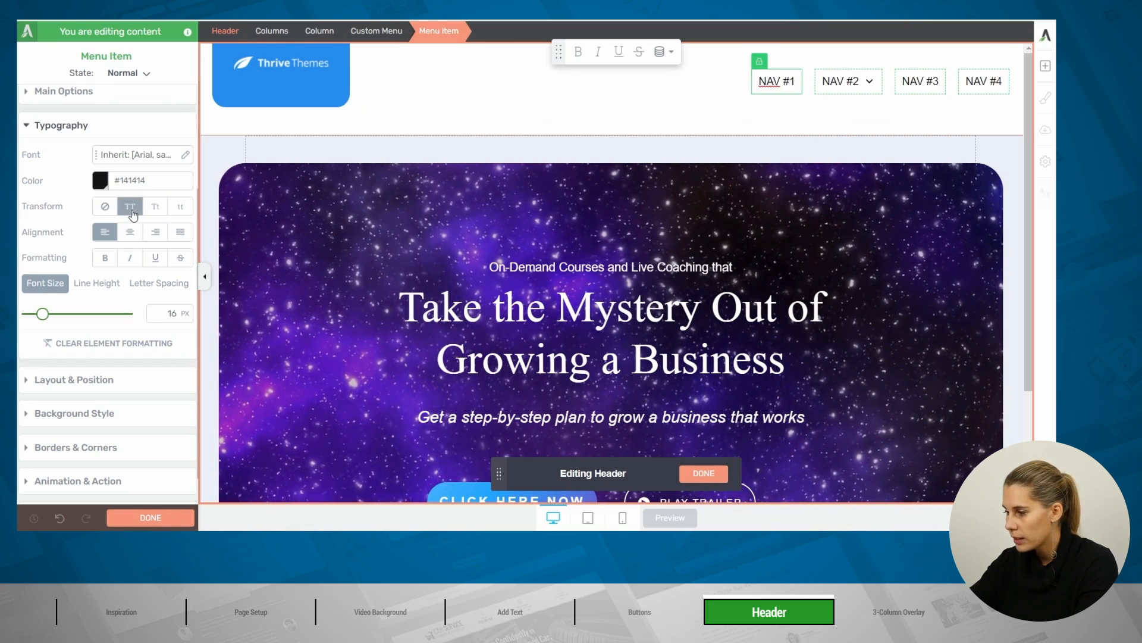
left_click(140, 284)
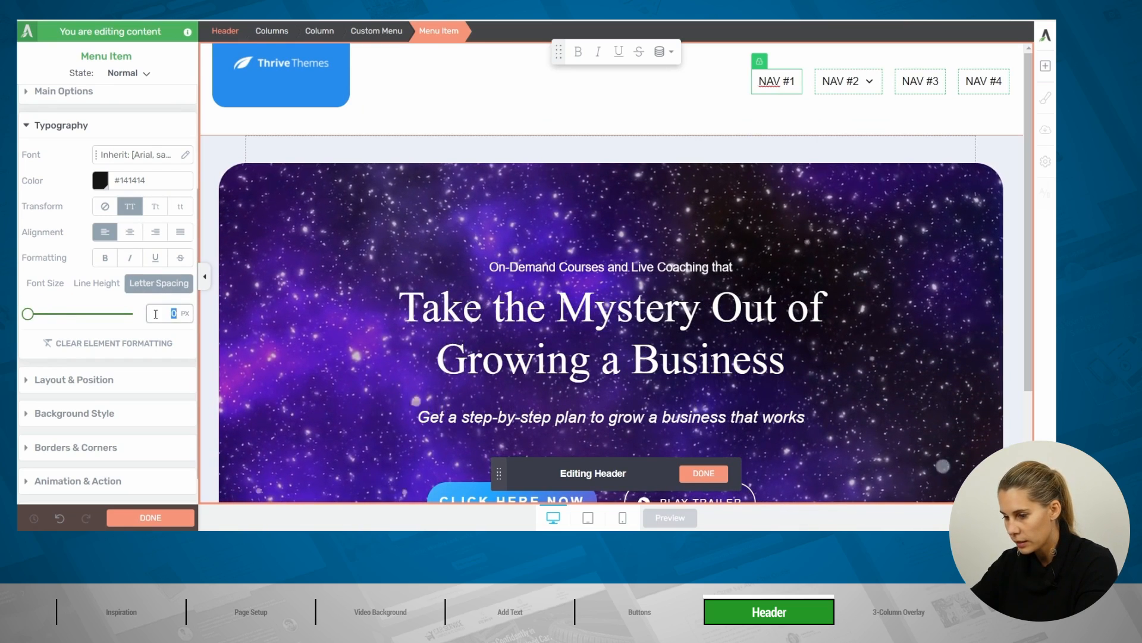
type("4")
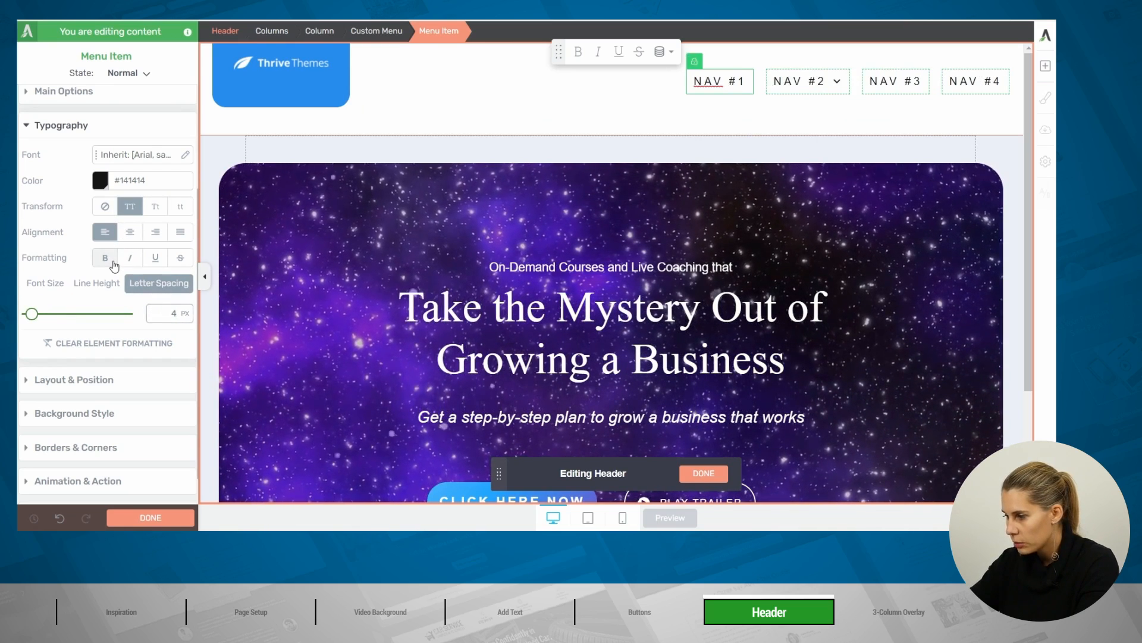
left_click(113, 264)
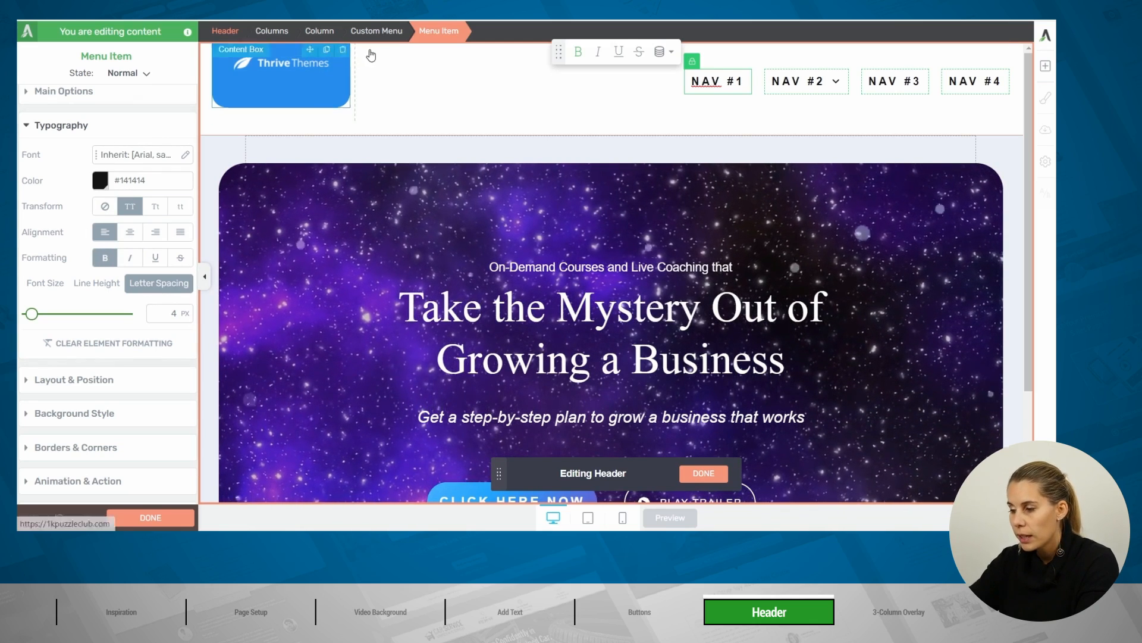
Rename the header menu's Nav #1 item to "Get the book", leaving its target URL empty.
left_click(379, 32)
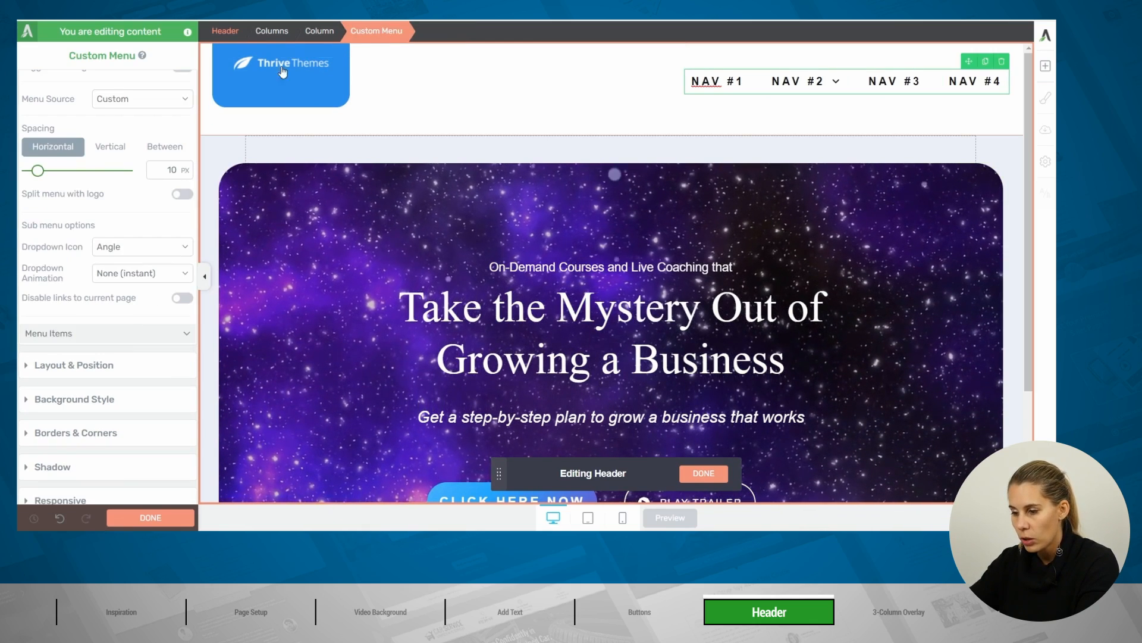
scroll(119, 202, "down", 1)
scroll(89, 191, "up", 4)
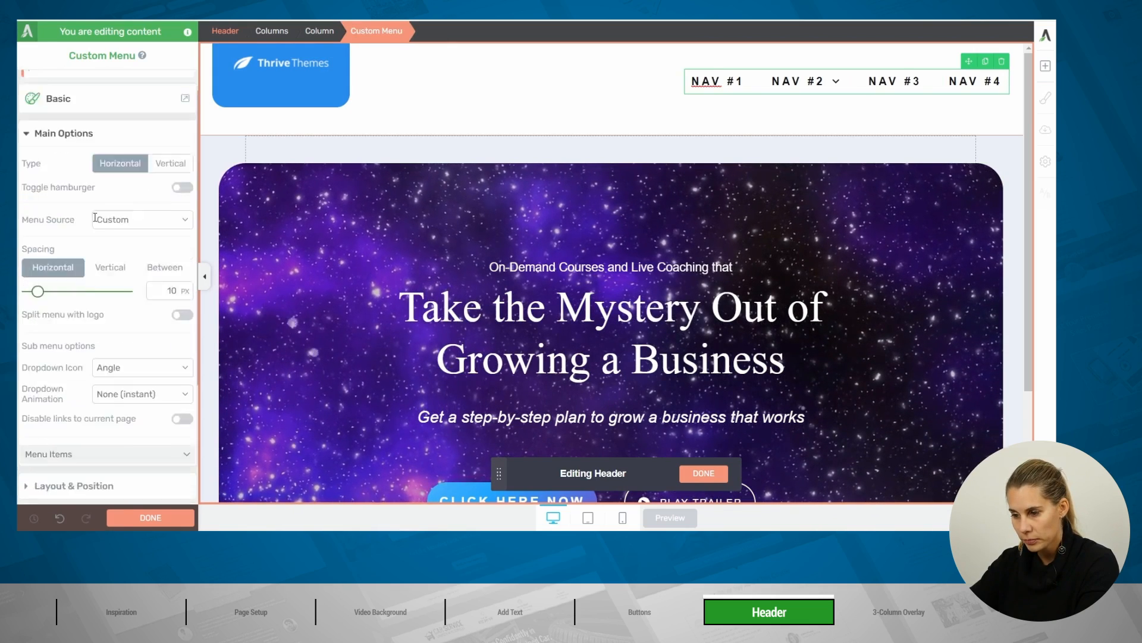
scroll(110, 404, "down", 2)
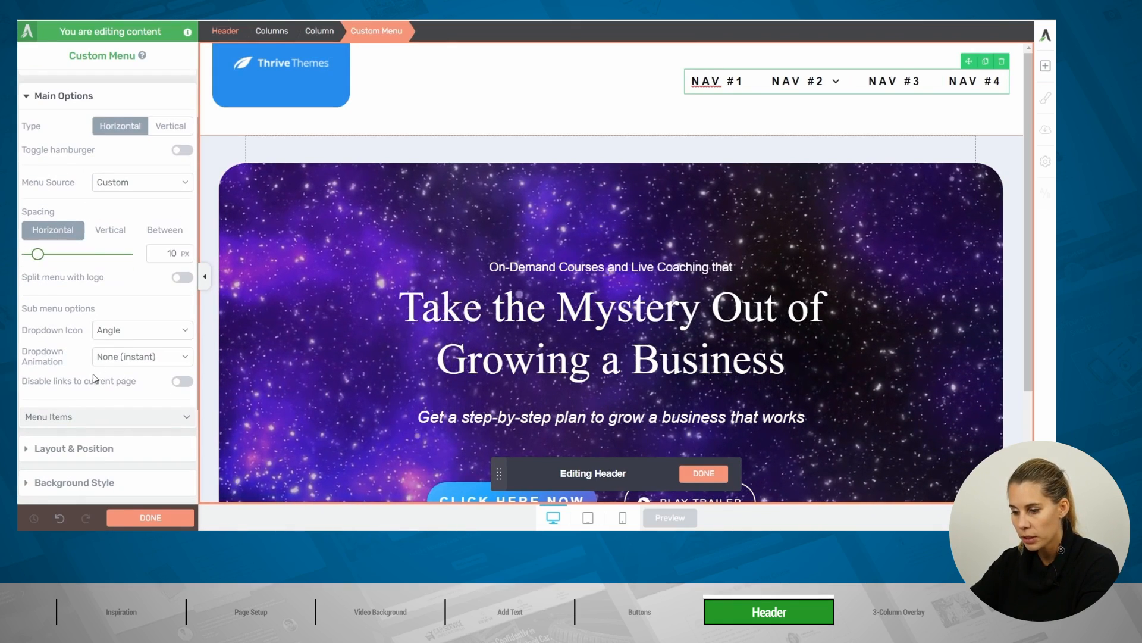
left_click(126, 416)
scroll(149, 357, "down", 1)
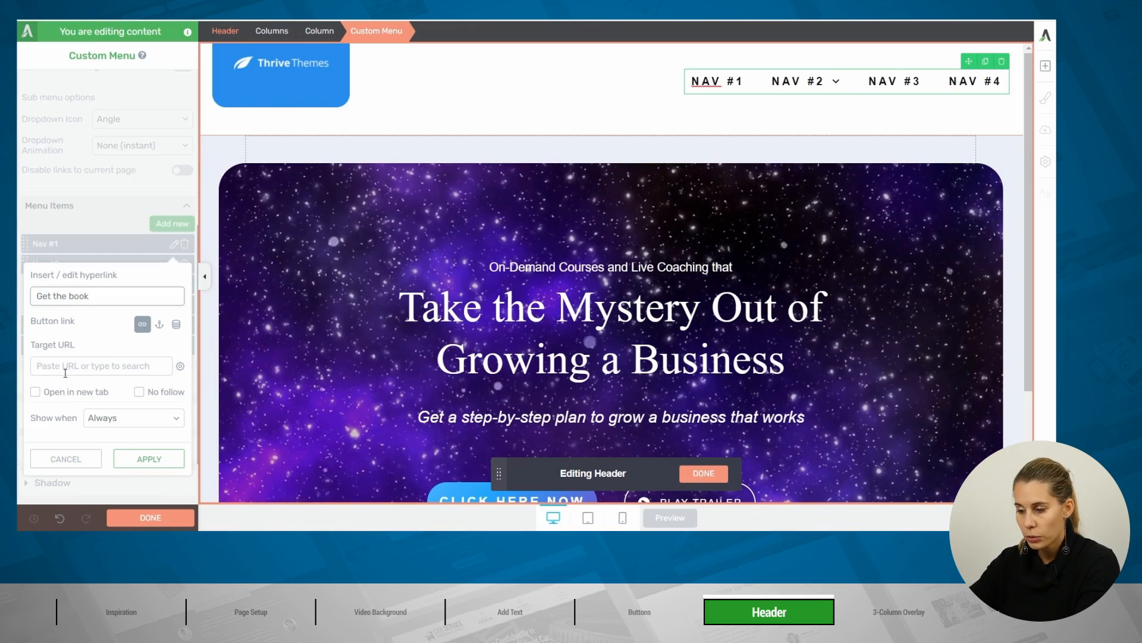
left_click(70, 367)
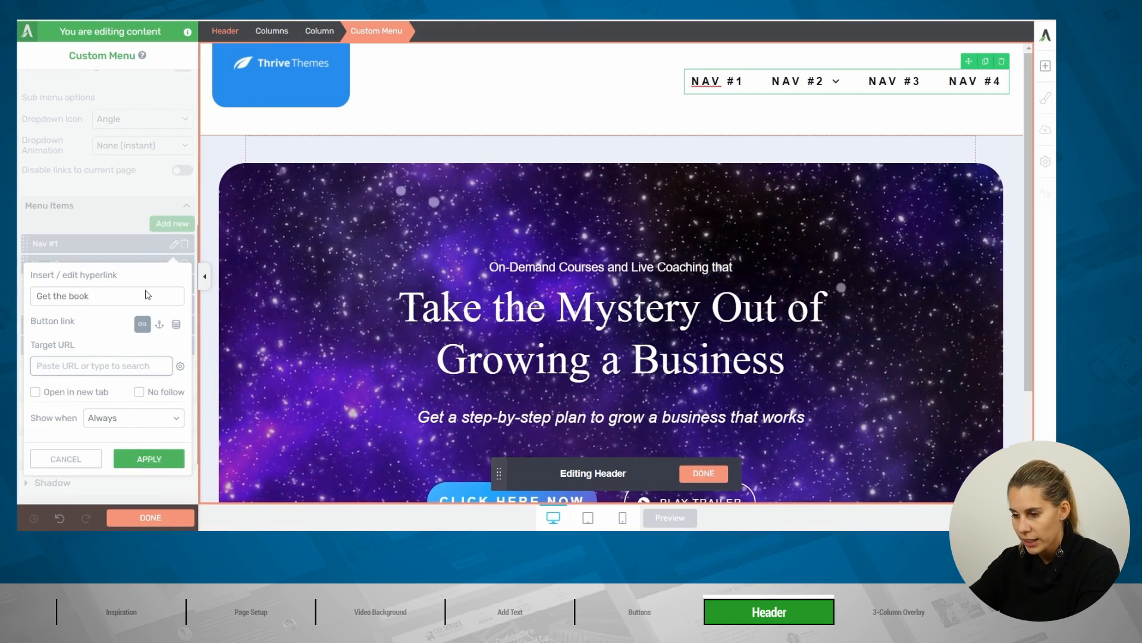
left_click(149, 459)
Rename the Nav #2 menu item to "Become a coach" and link it to the About page.
left_click(175, 265)
type("Become a coach")
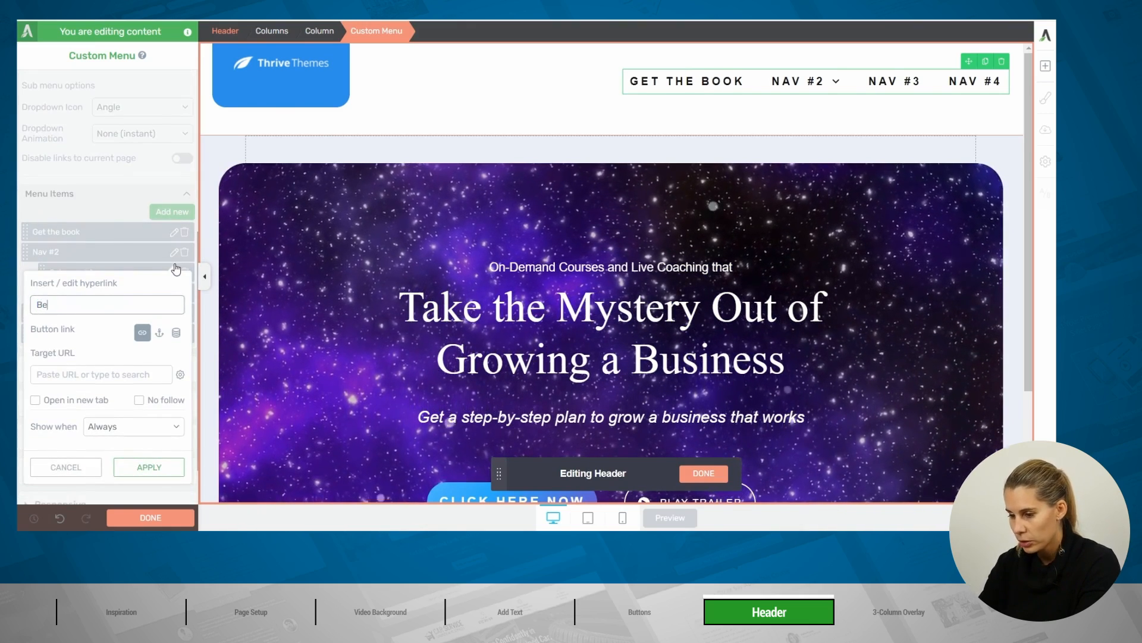
left_click(76, 370)
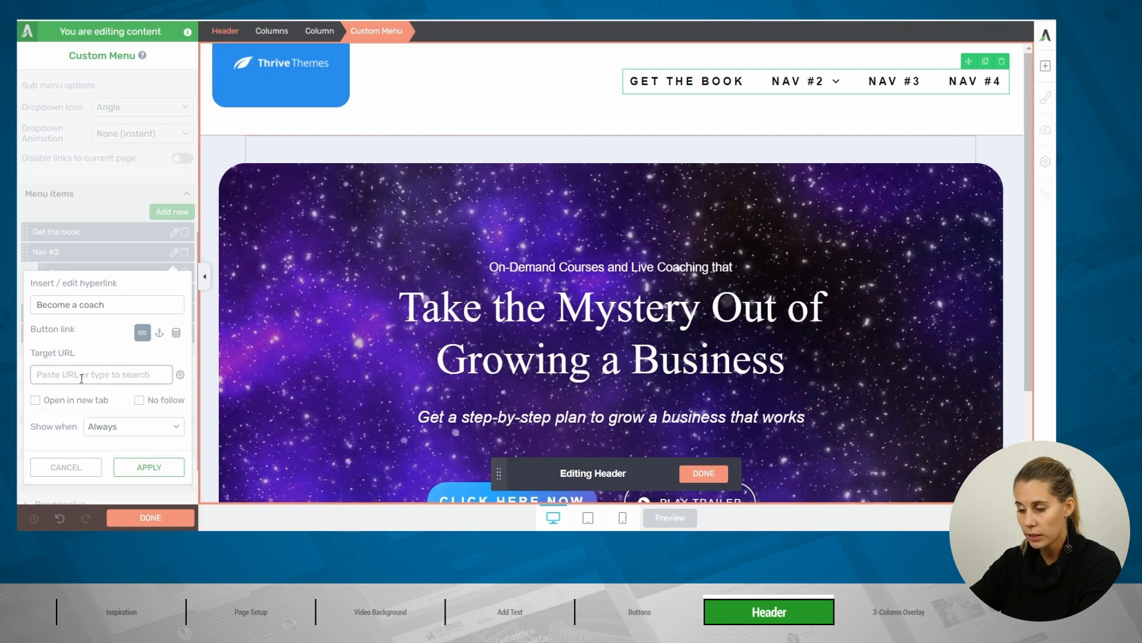
type("ablo")
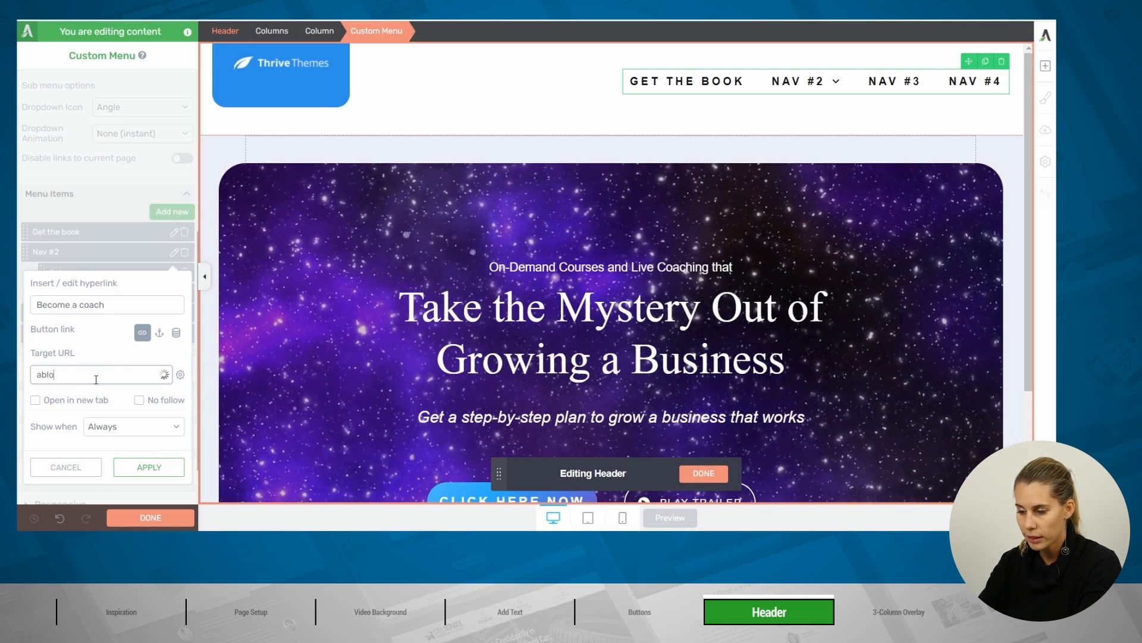
key("BackSpace")
key("BackSpace")
type("ou")
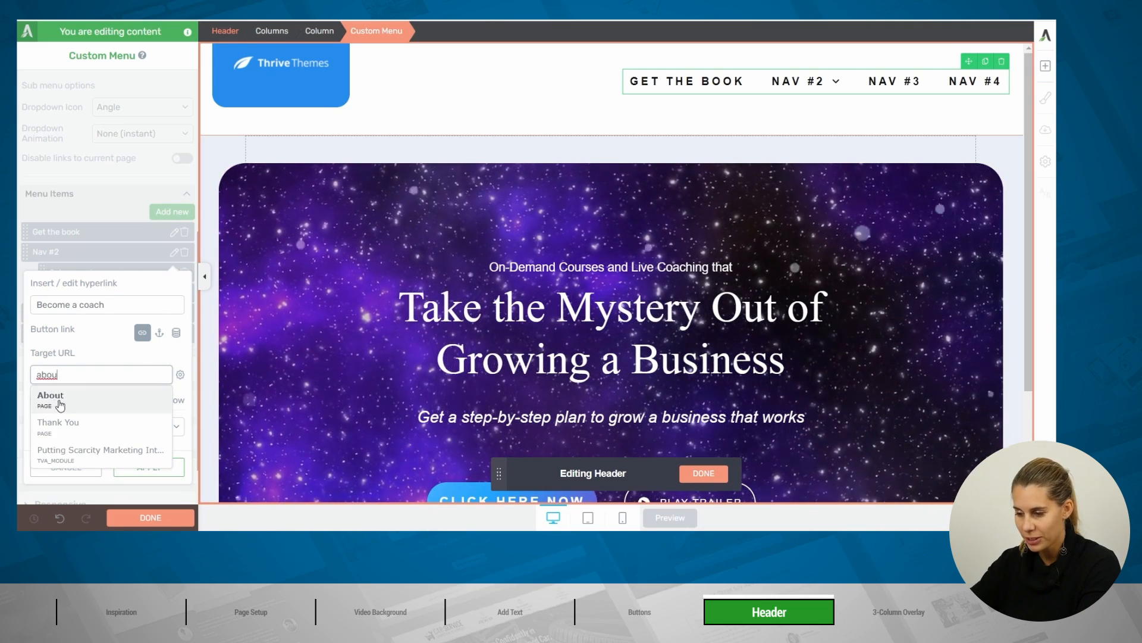
left_click(60, 404)
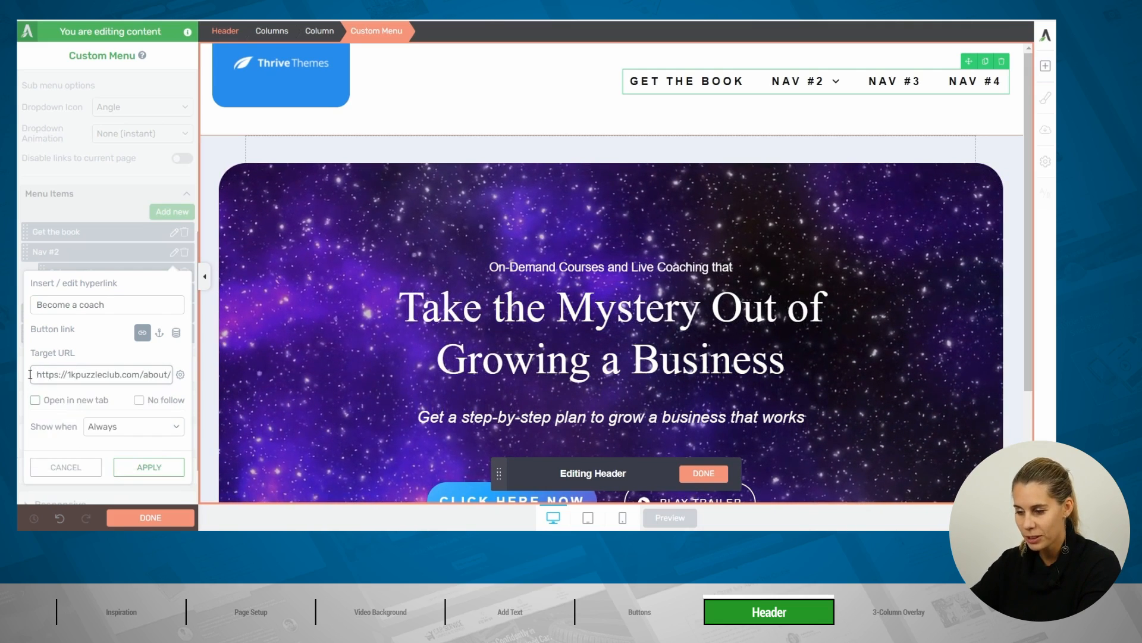
left_click(153, 467)
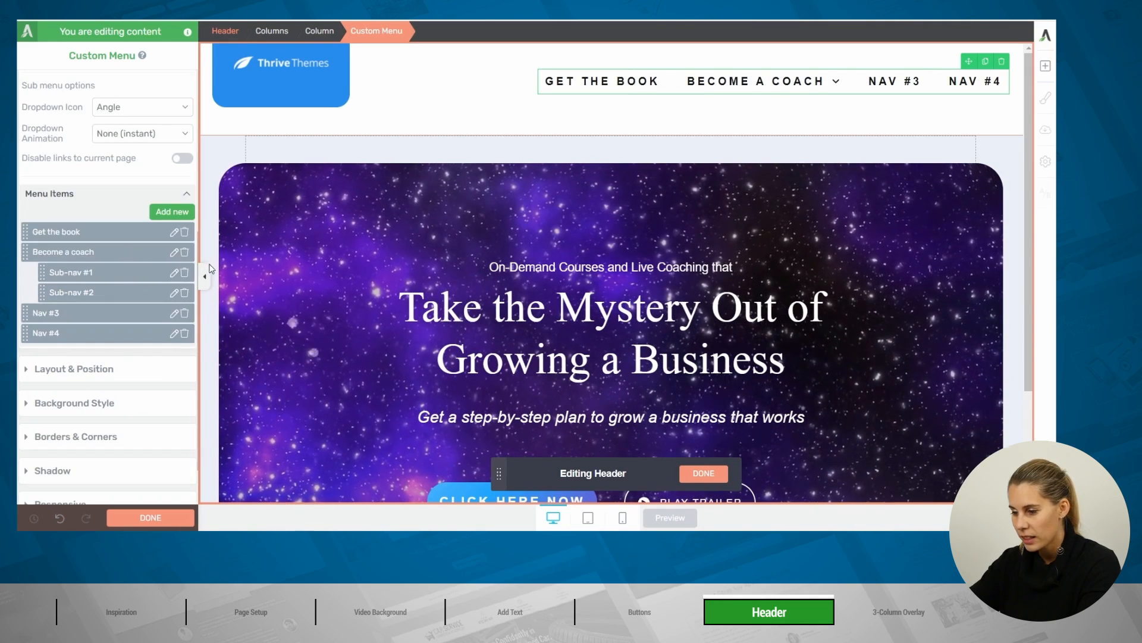
Delete the Sub-nav #1 and Sub-nav #2 entries under the "Become a coach" menu item.
left_click(185, 273)
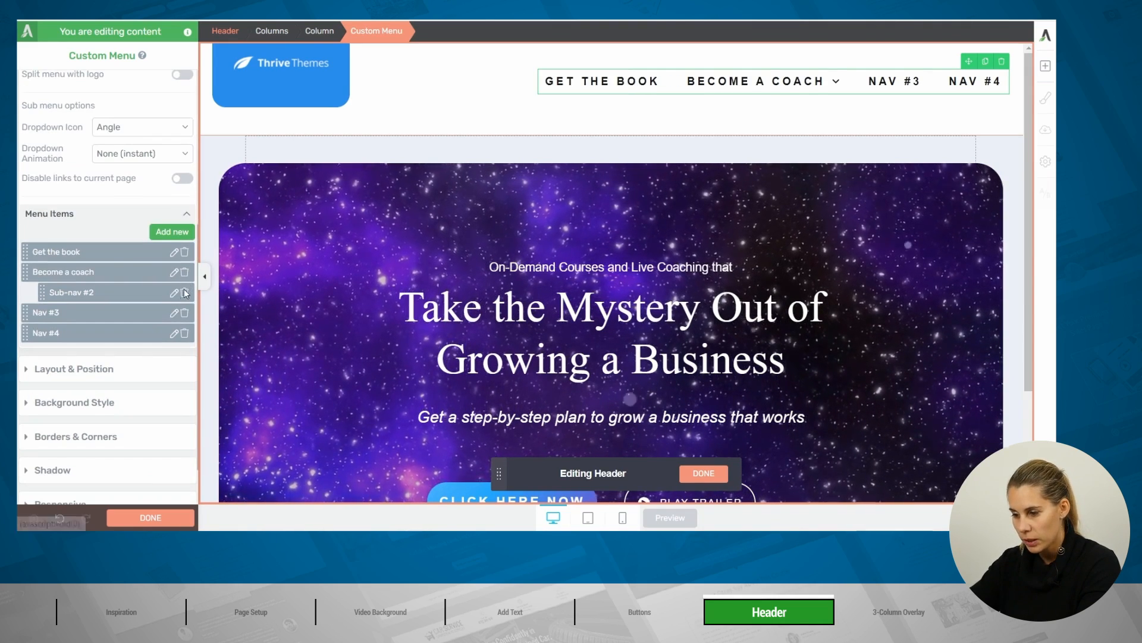
left_click(185, 293)
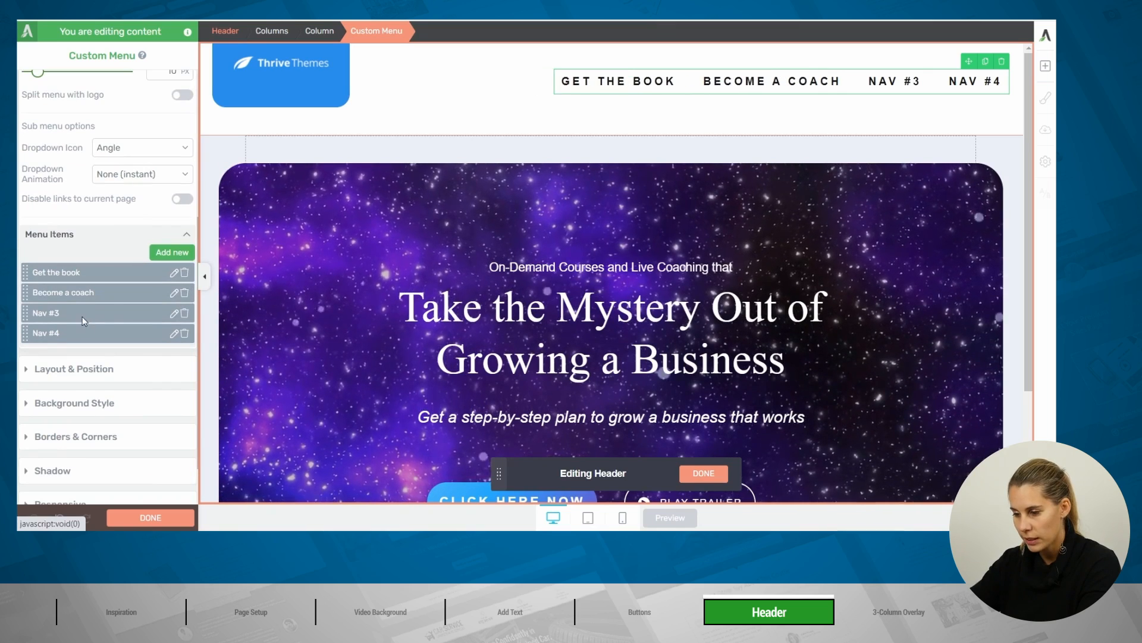
Rename the Nav #3 menu item to "Log in" and show it only when visitors are logged out.
left_click(174, 314)
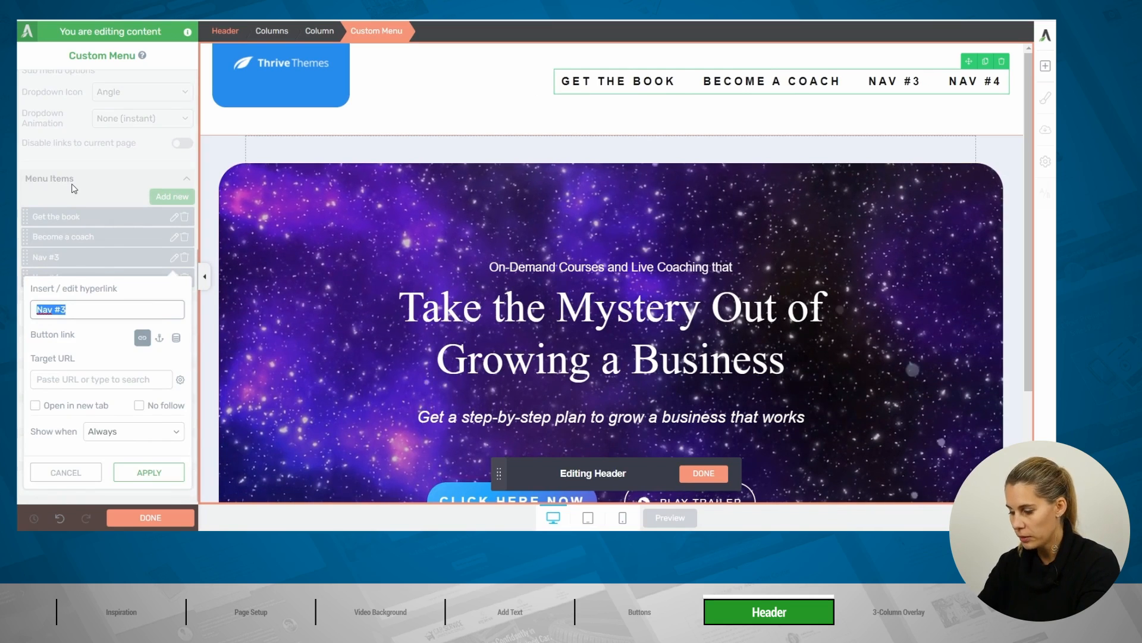
type("Log in")
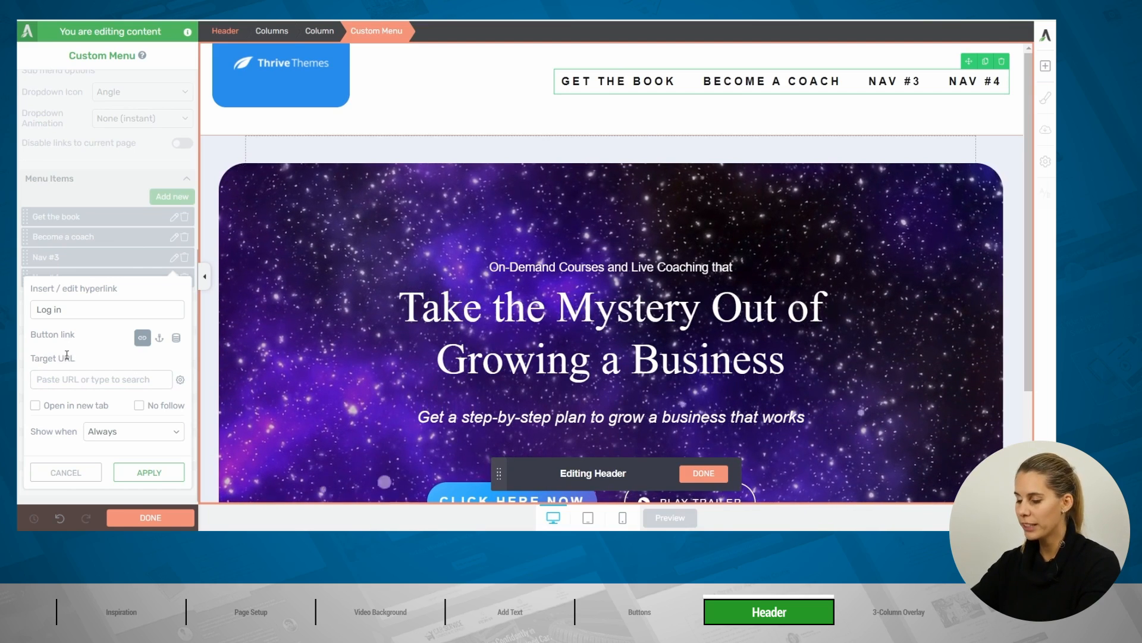
left_click(124, 434)
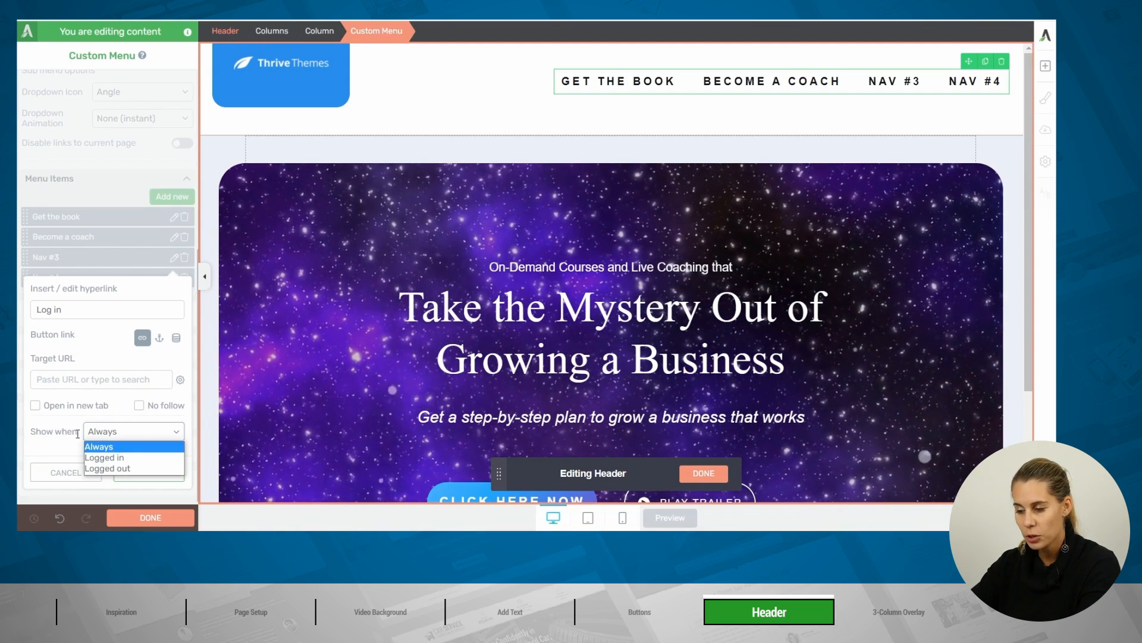
left_click(116, 468)
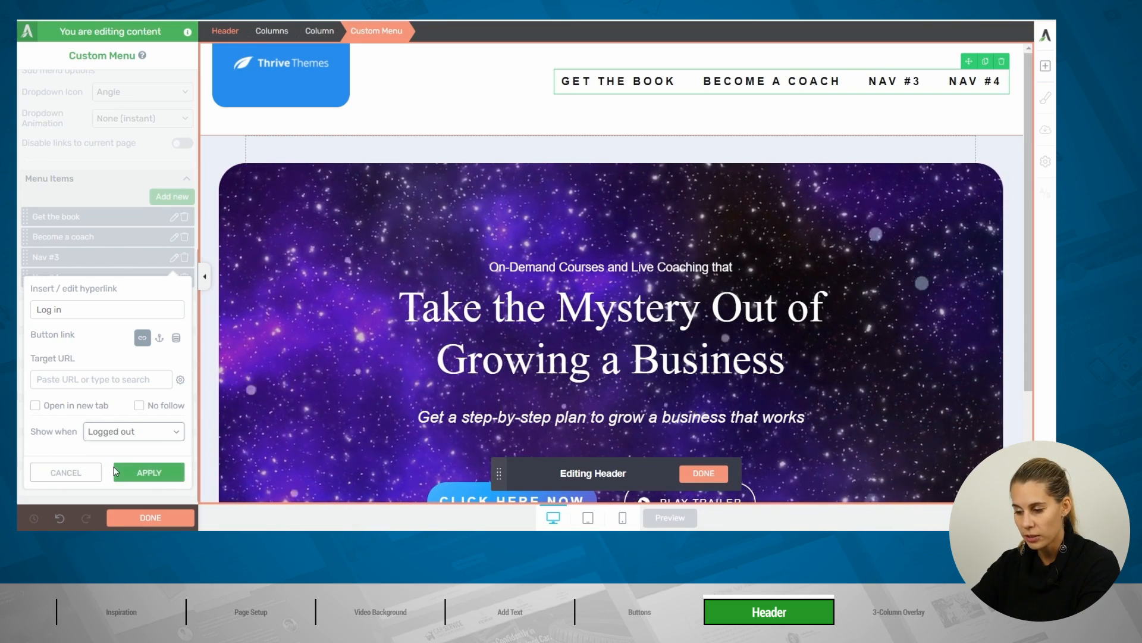
left_click(150, 473)
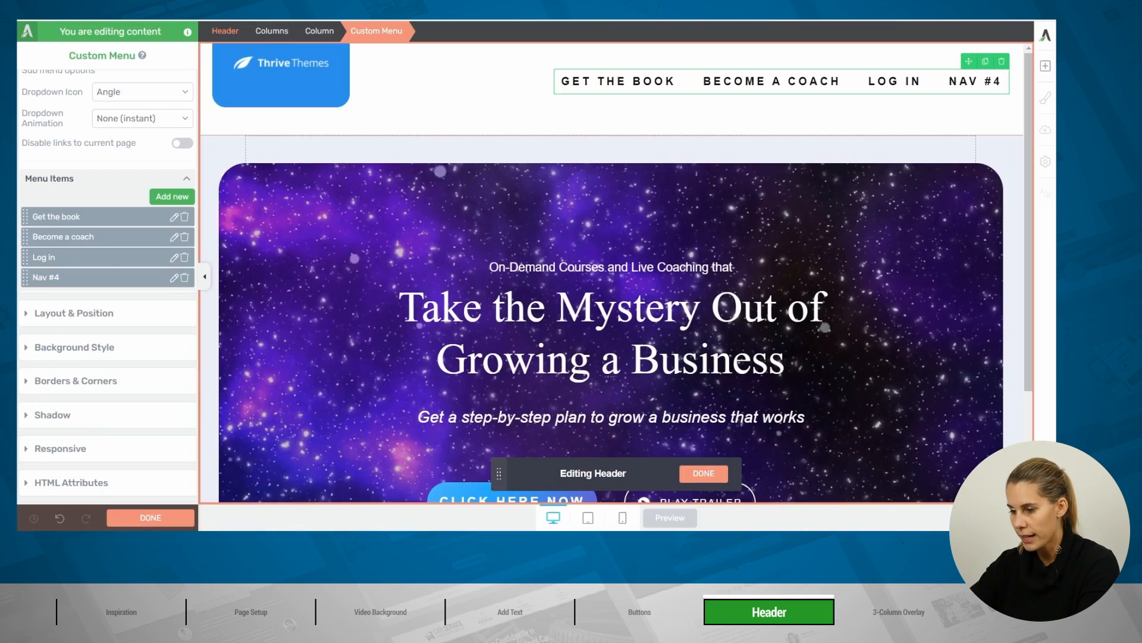
Rename the Nav #4 menu item to "Get Access".
left_click(174, 278)
type("Get Access")
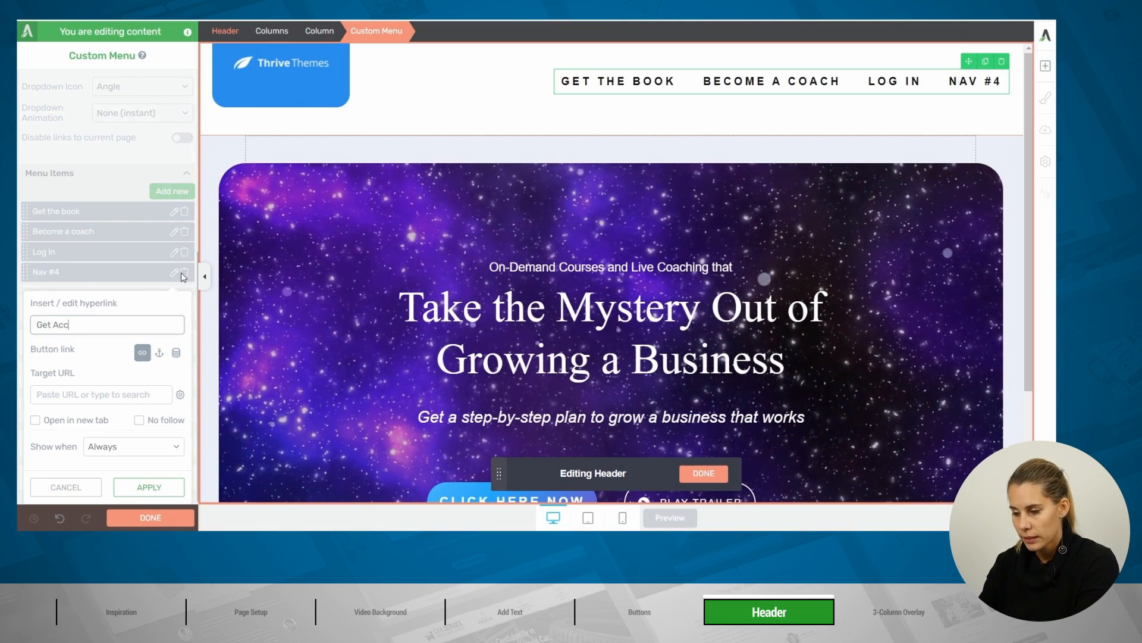
left_click(149, 486)
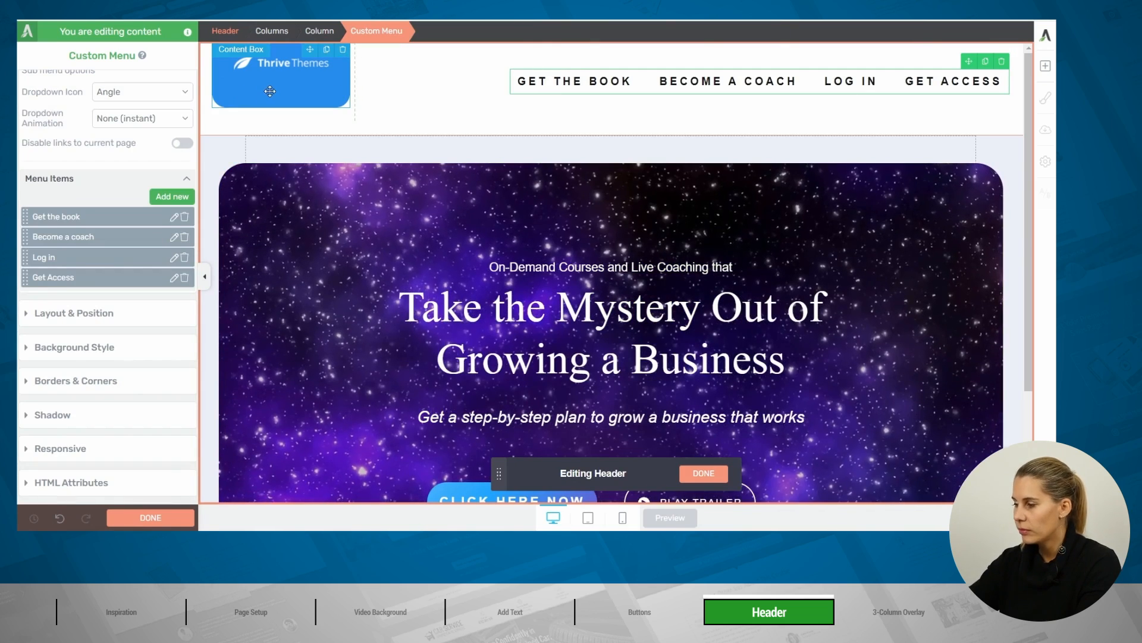
Reduce the font size of the top-level menu items to 13 px.
scroll(95, 182, "up", 5)
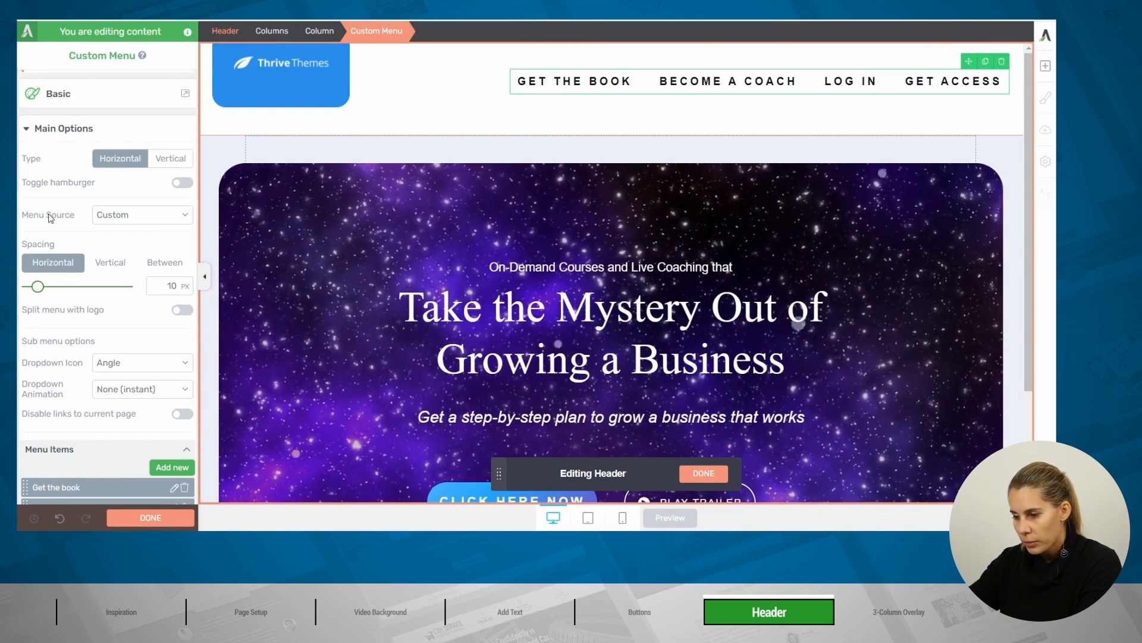
left_click(545, 74)
left_click(45, 396)
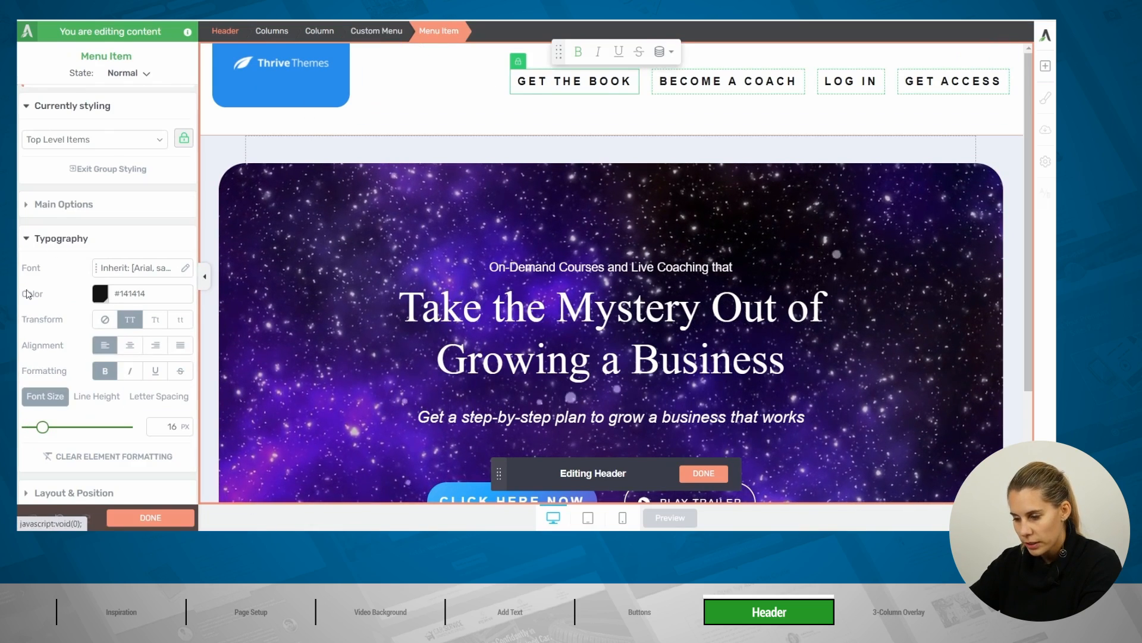
left_click_drag(42, 429, 40, 427)
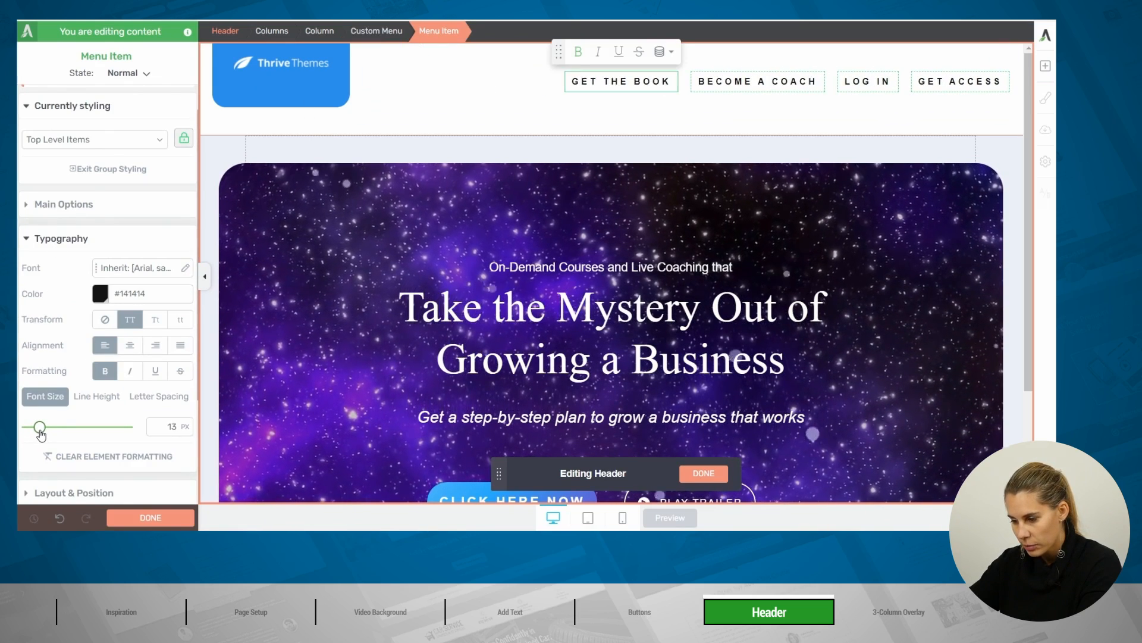
Unlock the Get Access menu item for individual styling and give it the saved blue-to-purple linear gradient background.
left_click(944, 80)
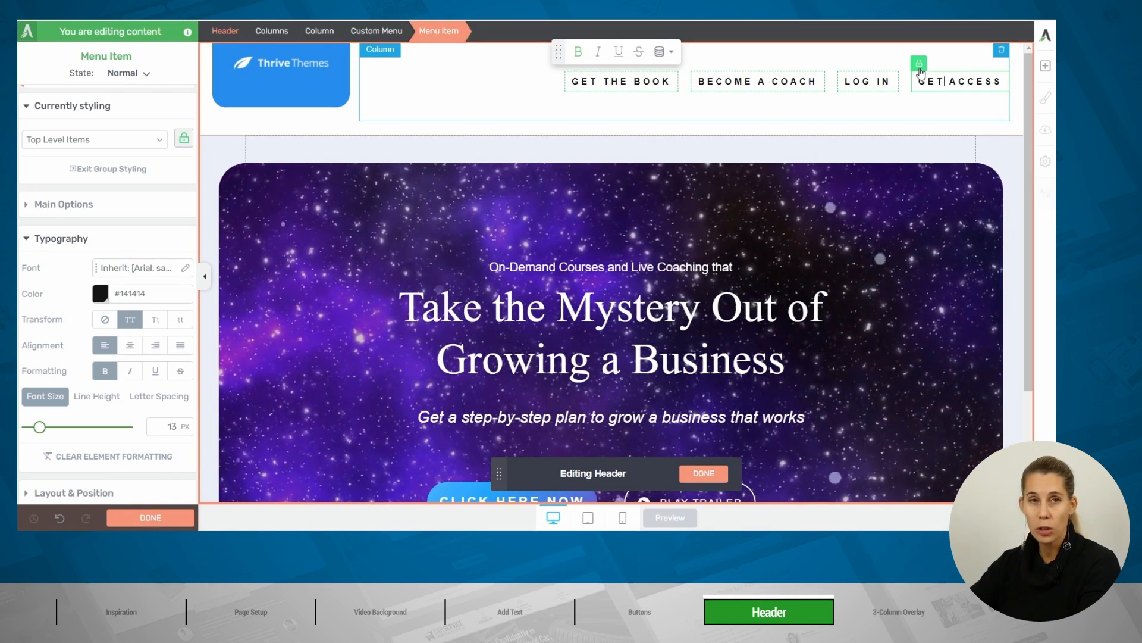
left_click(919, 66)
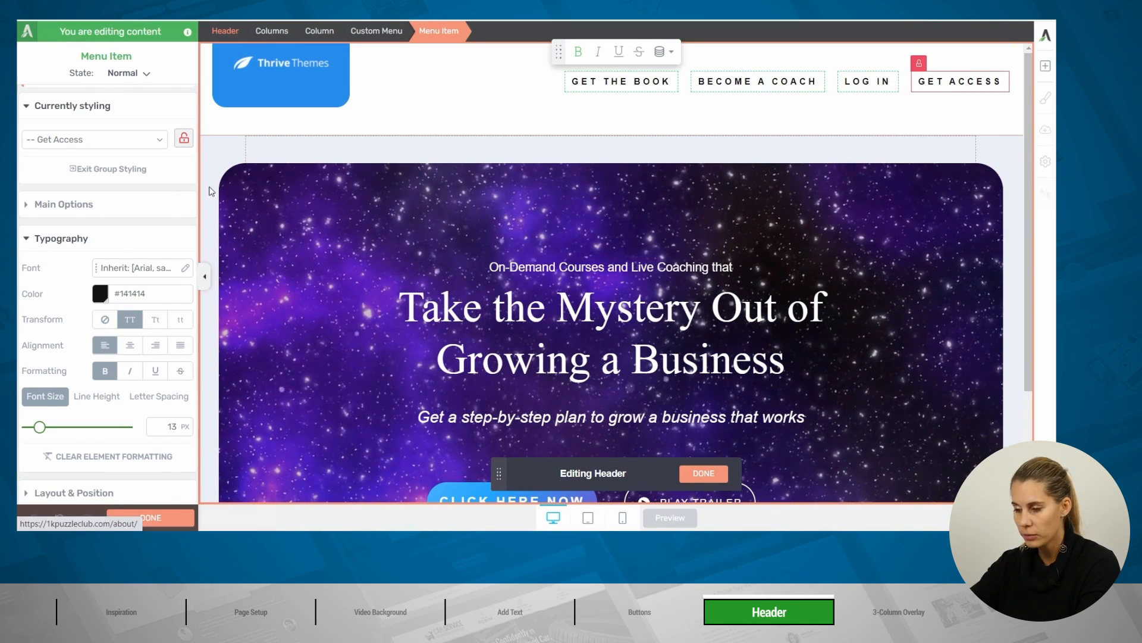
scroll(69, 207, "down", 3)
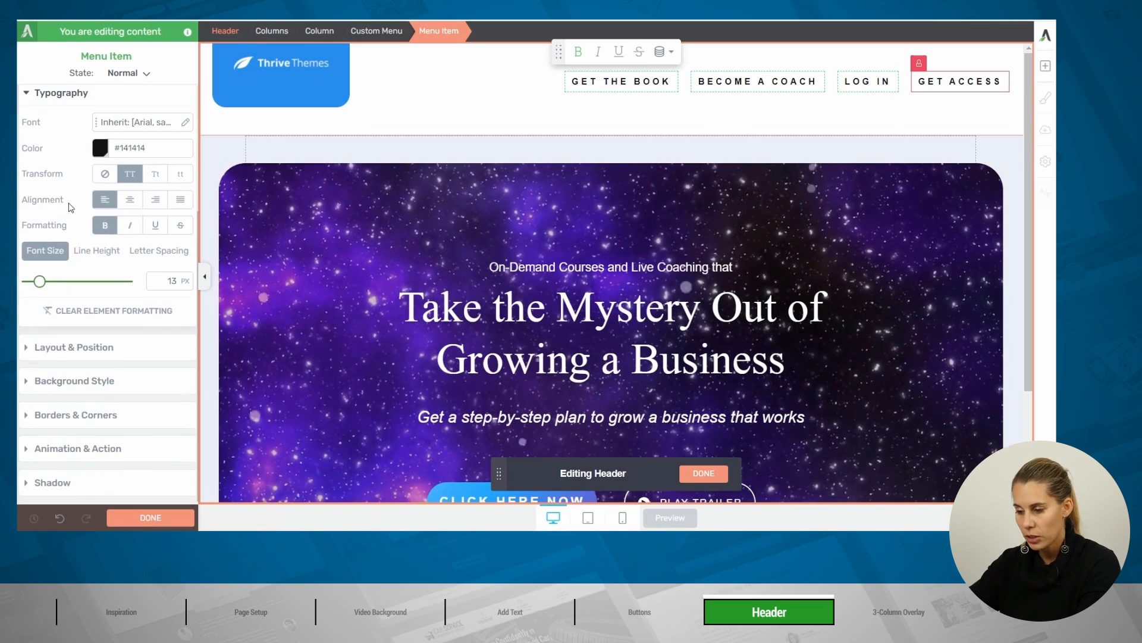
left_click(67, 384)
left_click(162, 370)
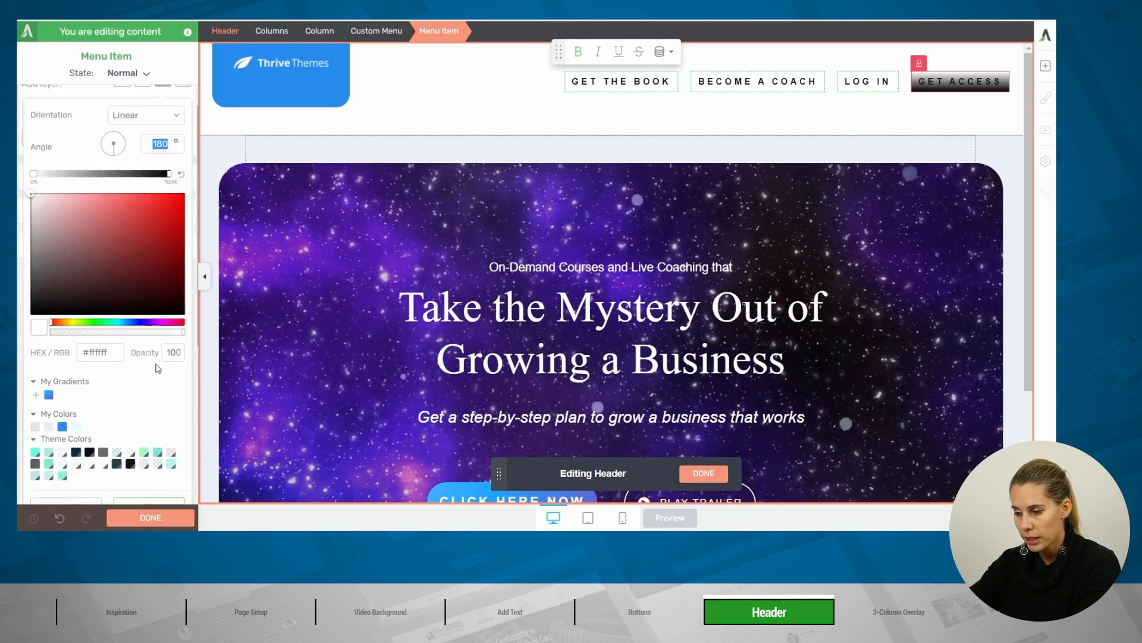
left_click(48, 376)
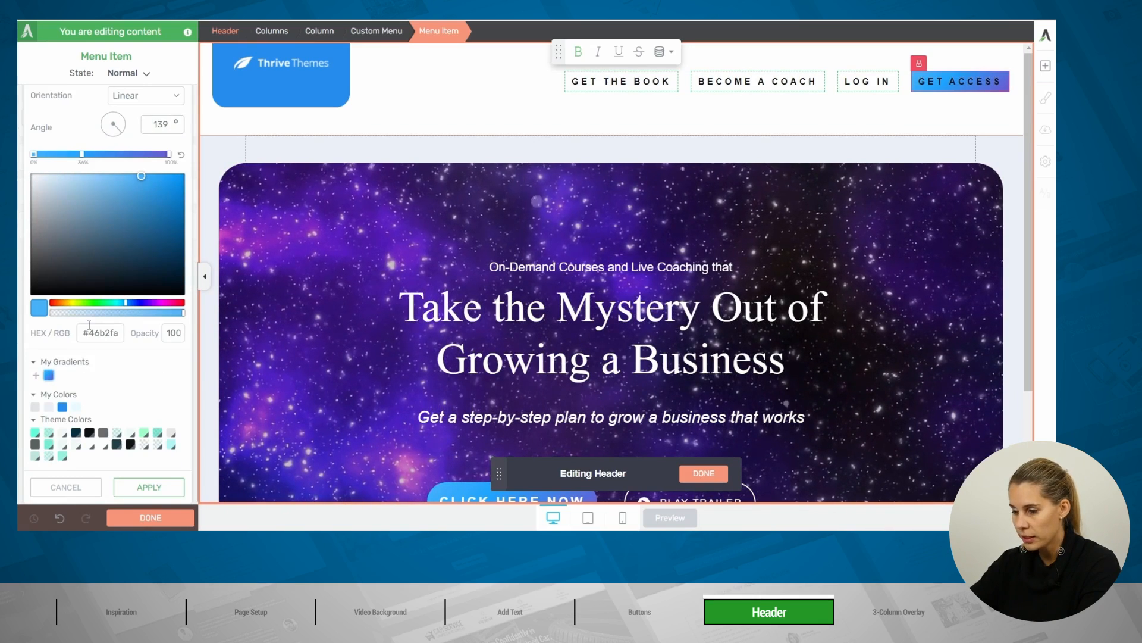
left_click(135, 483)
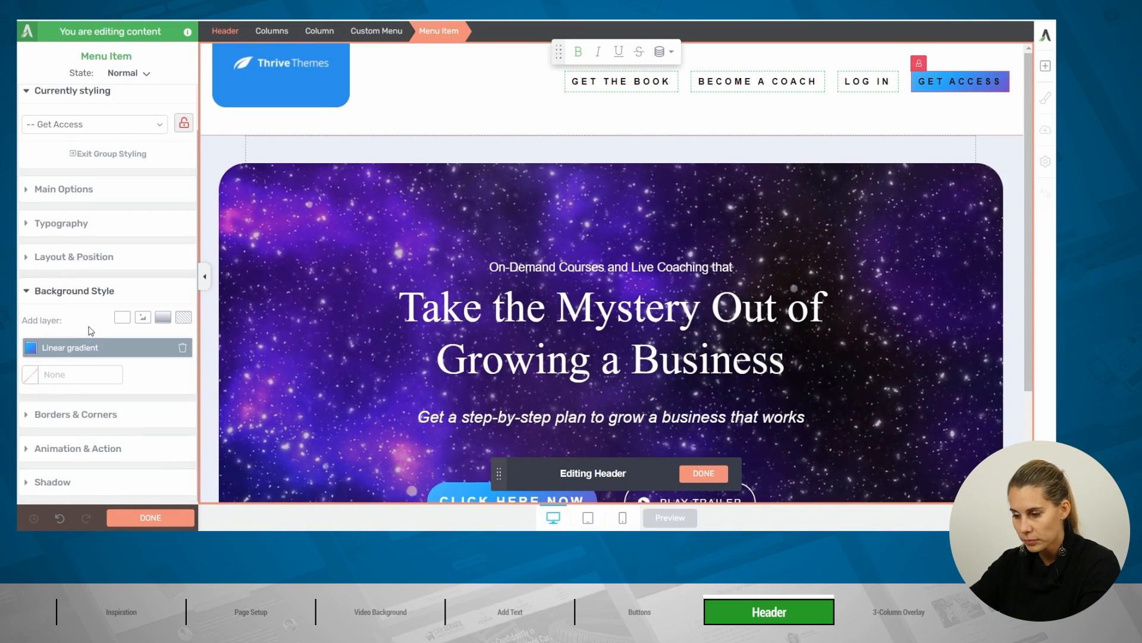
Round the Get Access item's corners to 69 px and set its padding to 15 px on the sides and 10 px above and below.
left_click(92, 421)
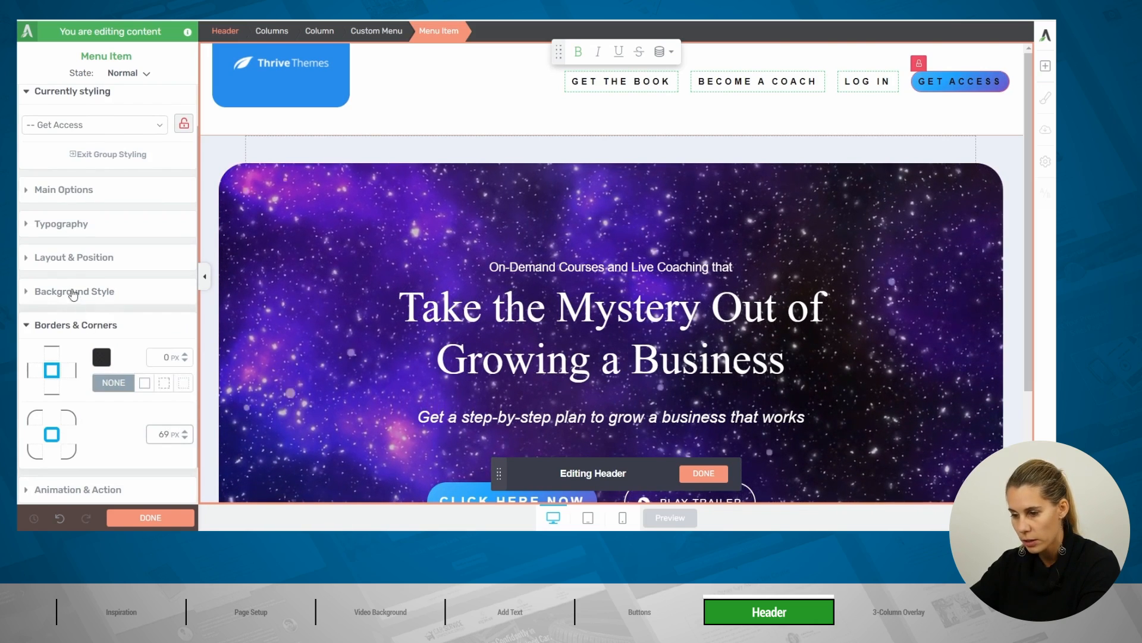
left_click(67, 263)
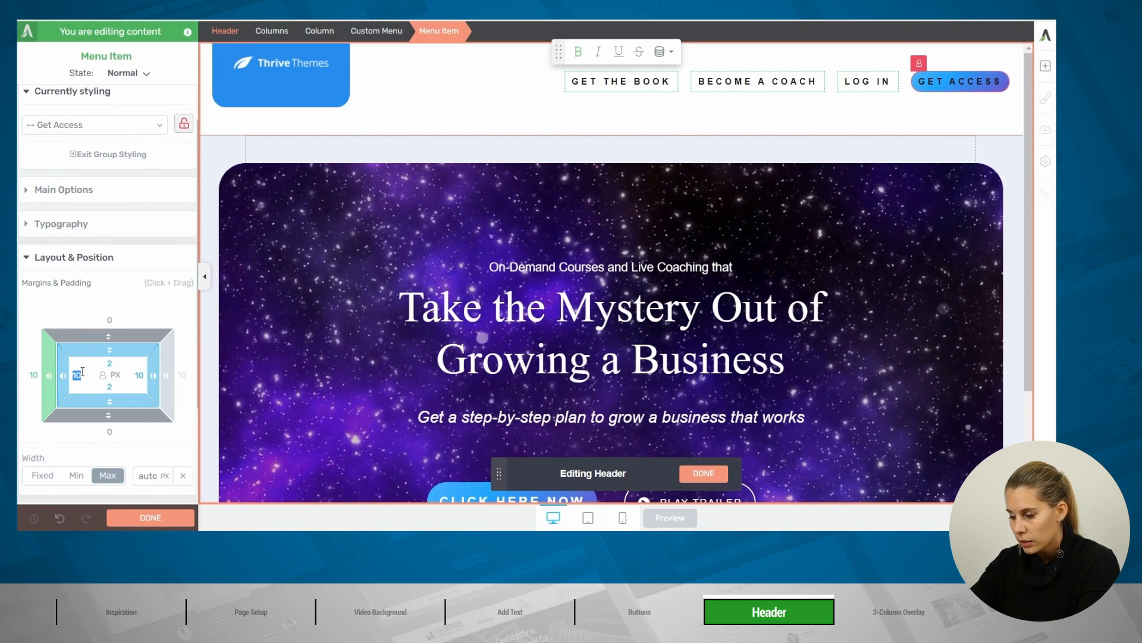
type("15")
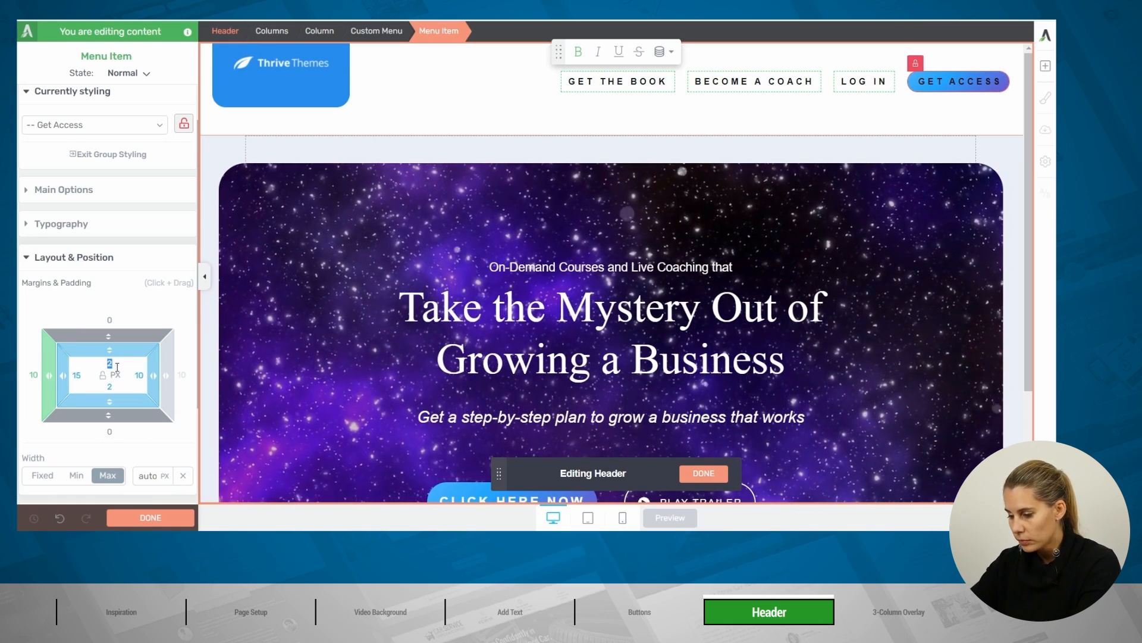
type("10")
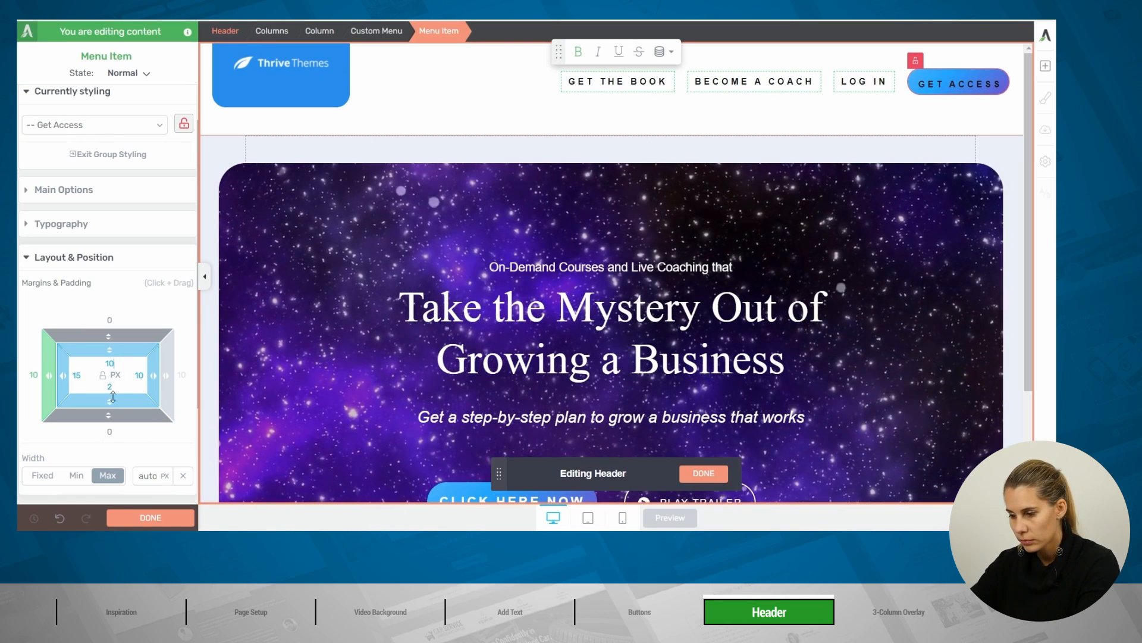
type("10")
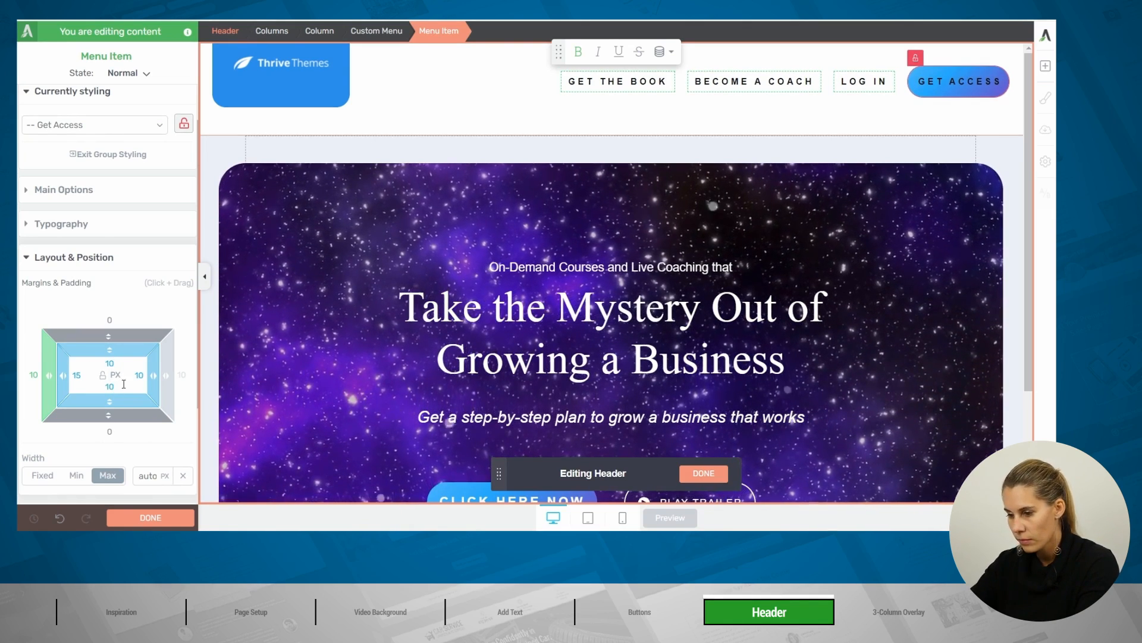
type("15")
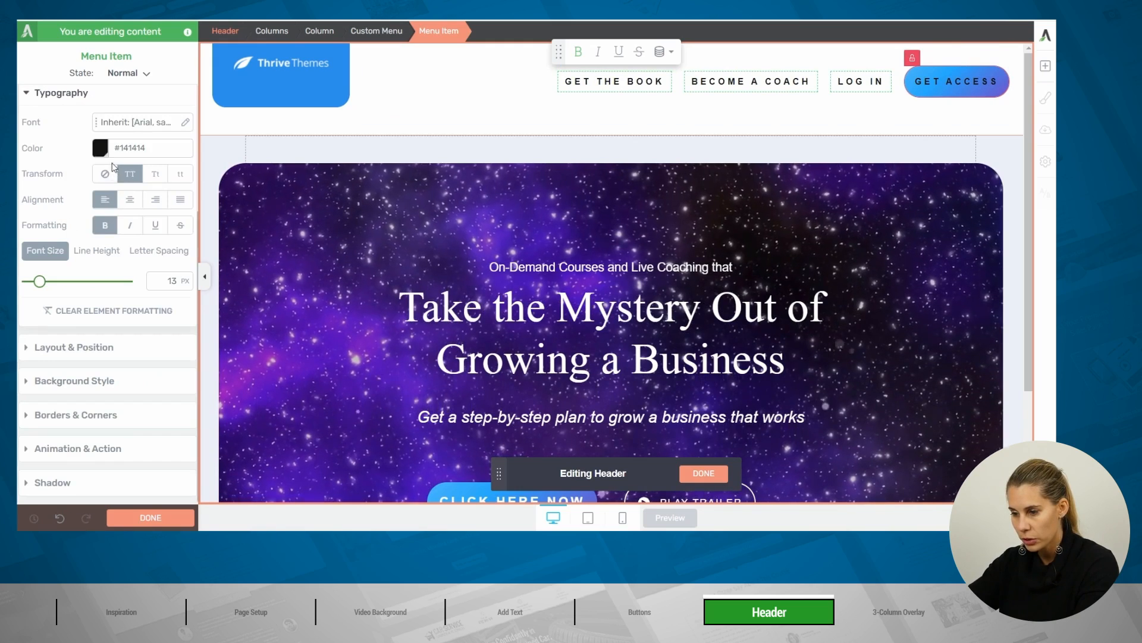
Unlink the Get Access item's text color from the theme color and set it to #ffffff.
left_click(100, 147)
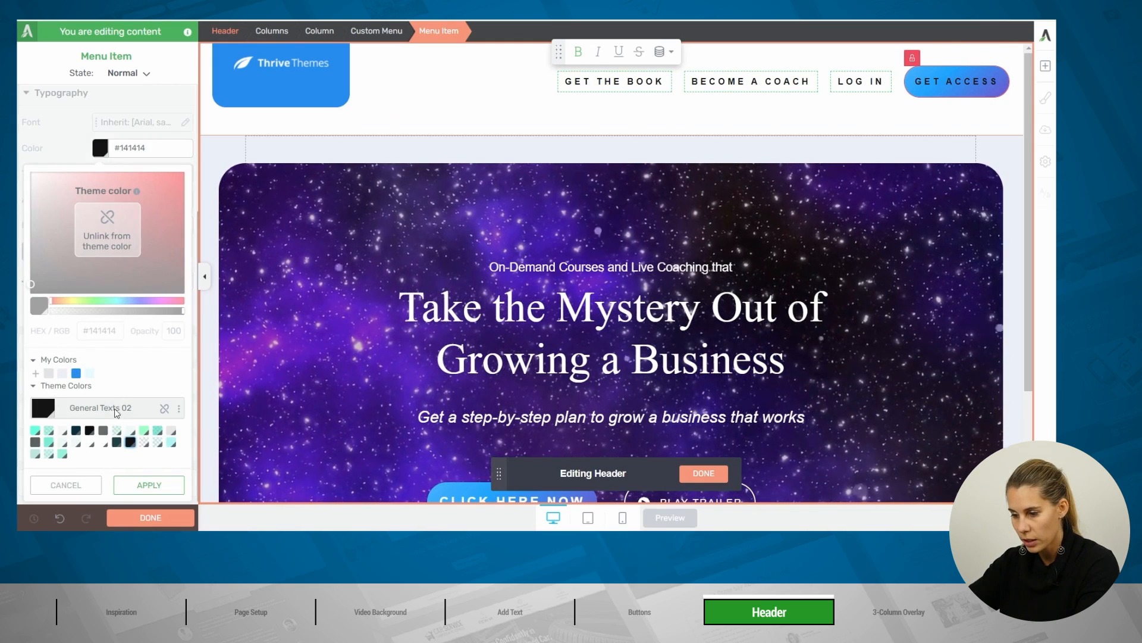
left_click(164, 409)
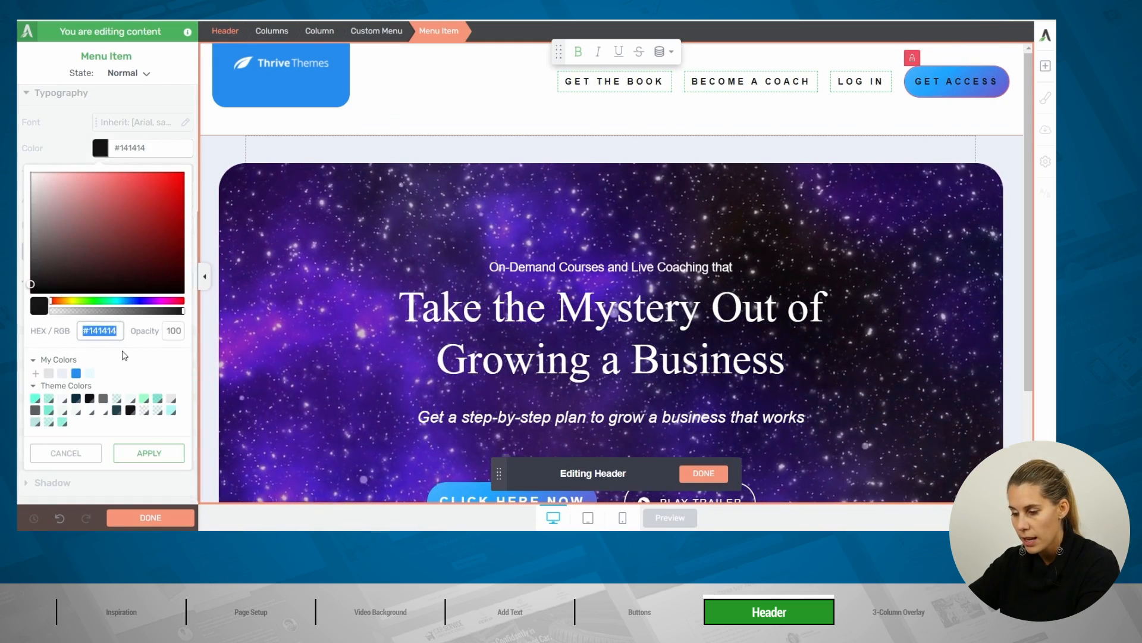
type("ffffff")
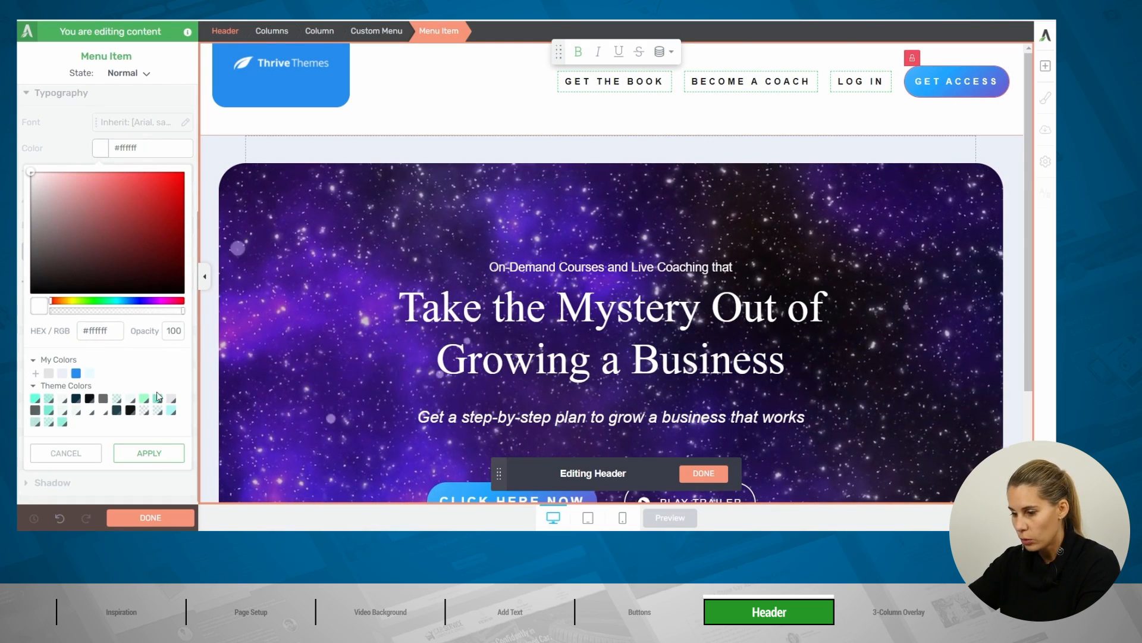
left_click(148, 453)
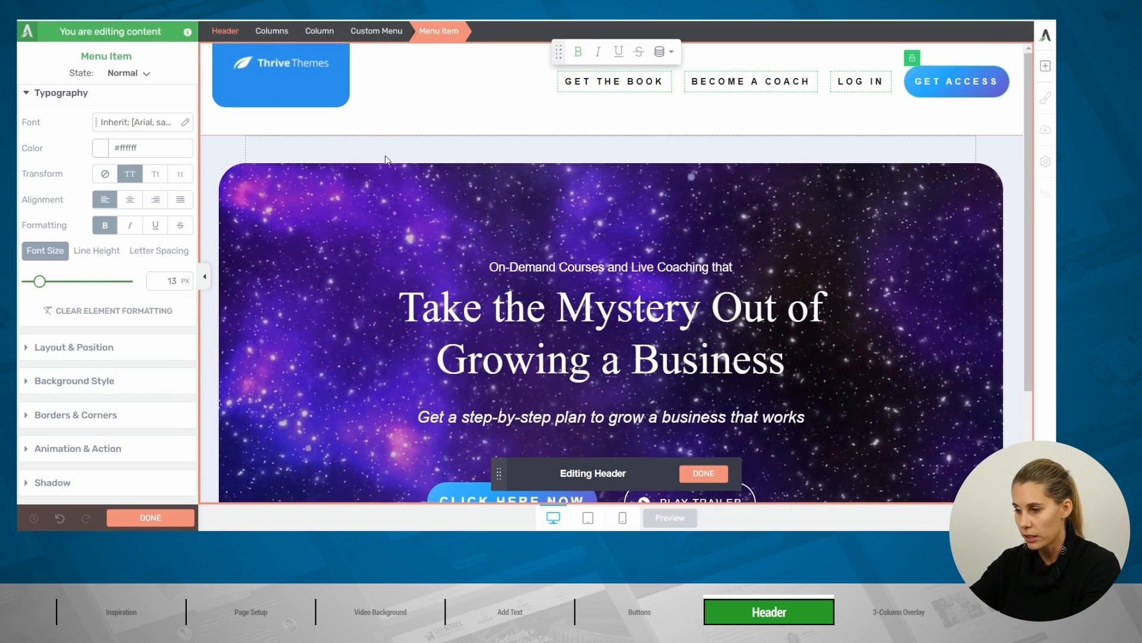
Set the header's position to Over content so it overlays the hero section.
left_click(226, 33)
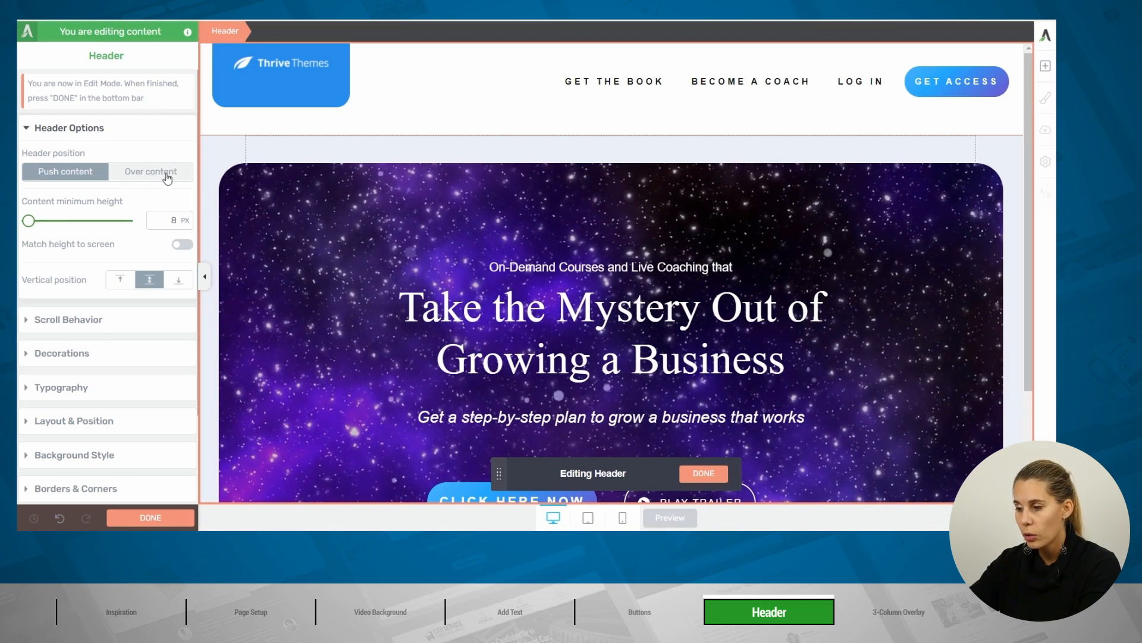
left_click(720, 475)
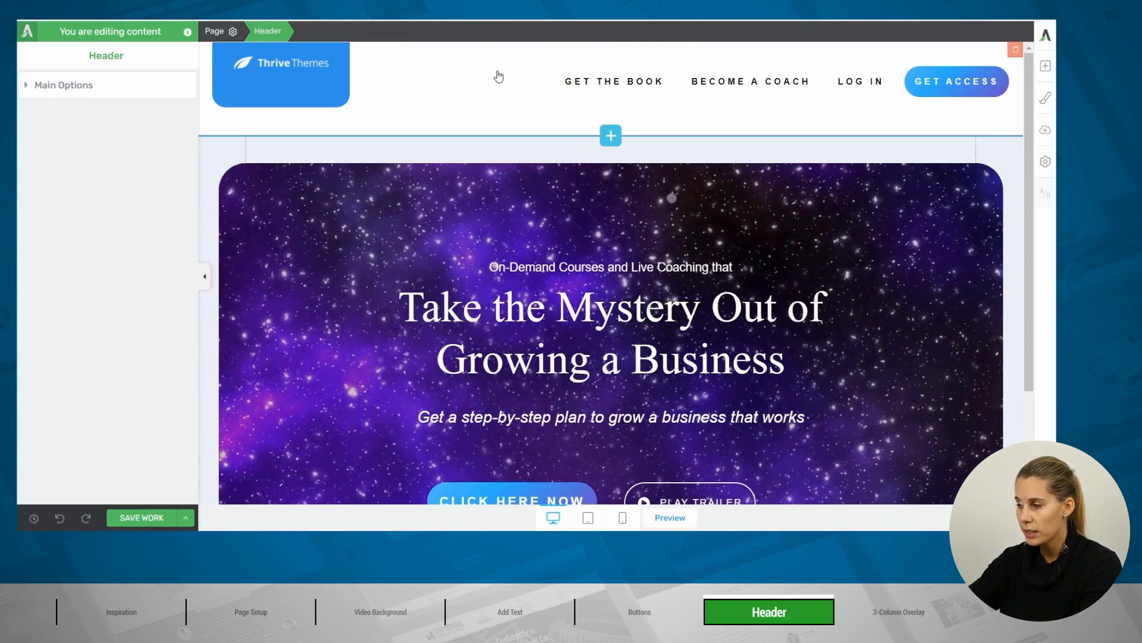
left_click(84, 95)
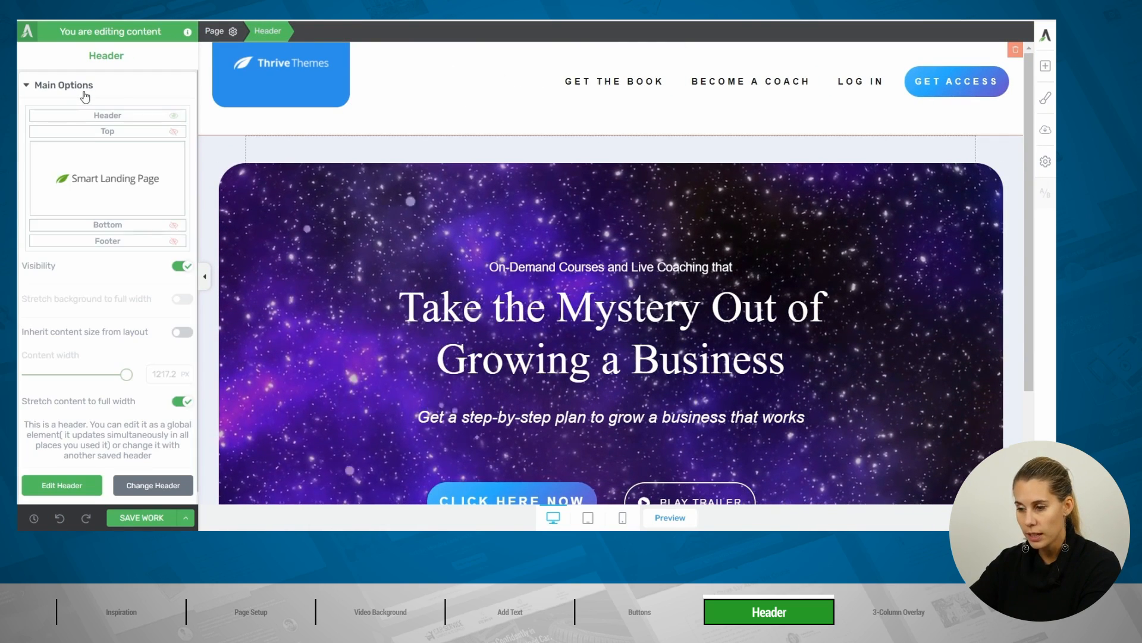
left_click(58, 487)
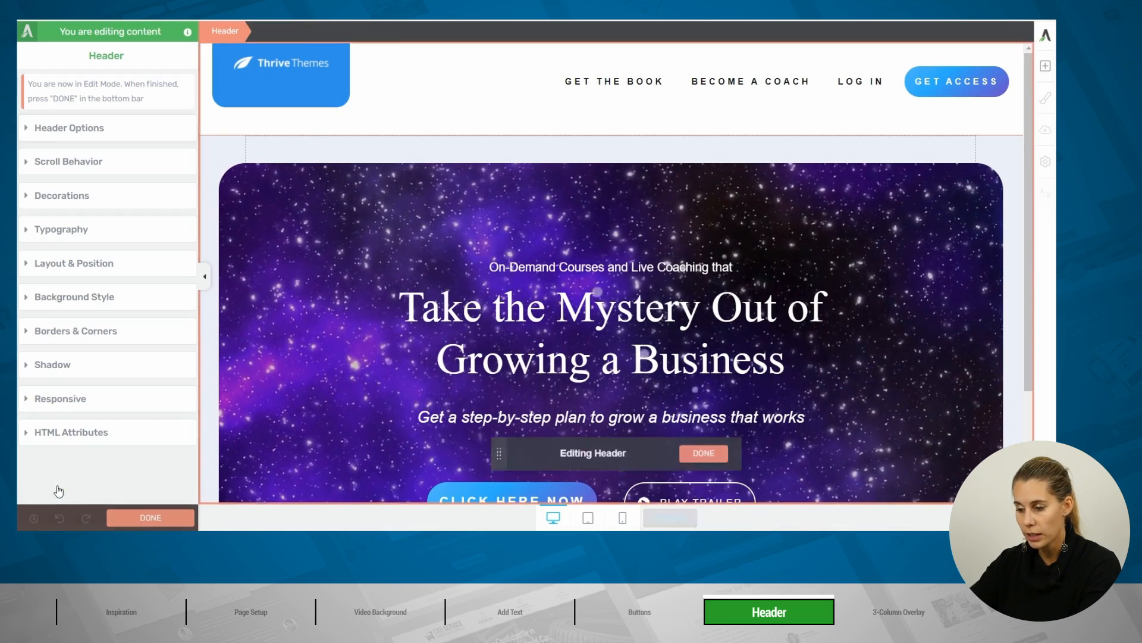
left_click(49, 137)
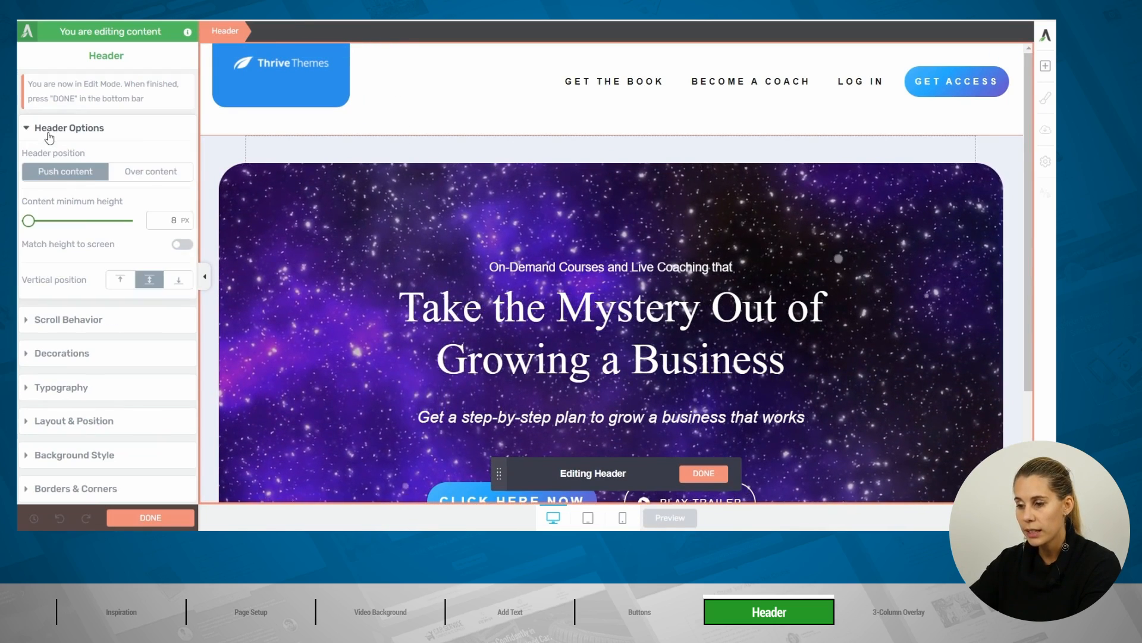
left_click(149, 174)
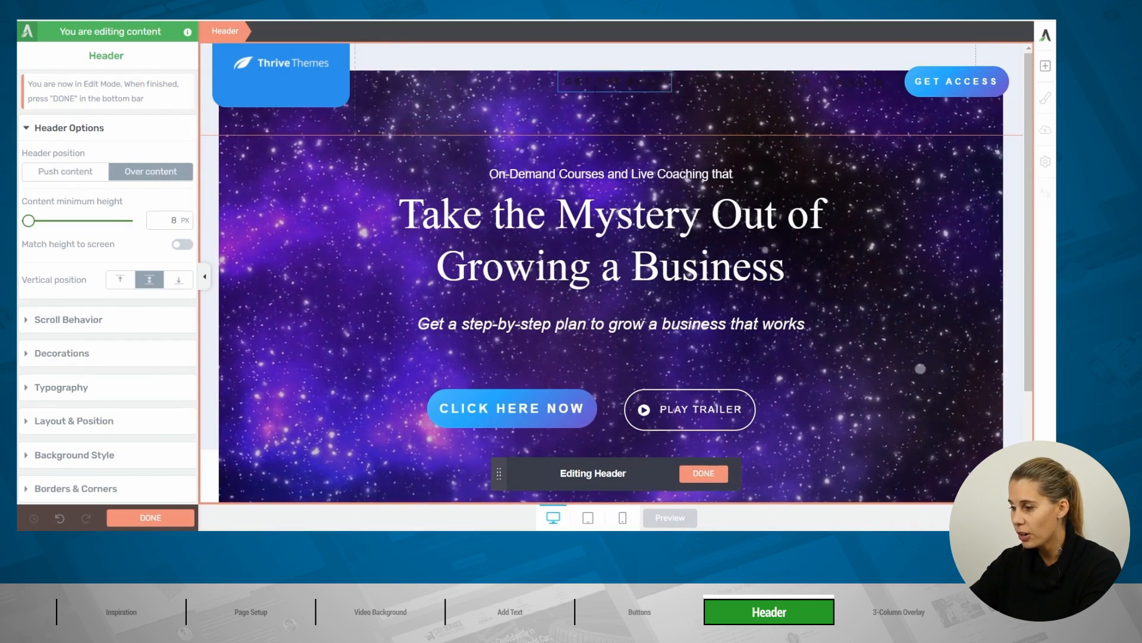
Unlink the top-level menu items' text color from the theme color and set it to #ffffff.
left_click(614, 81)
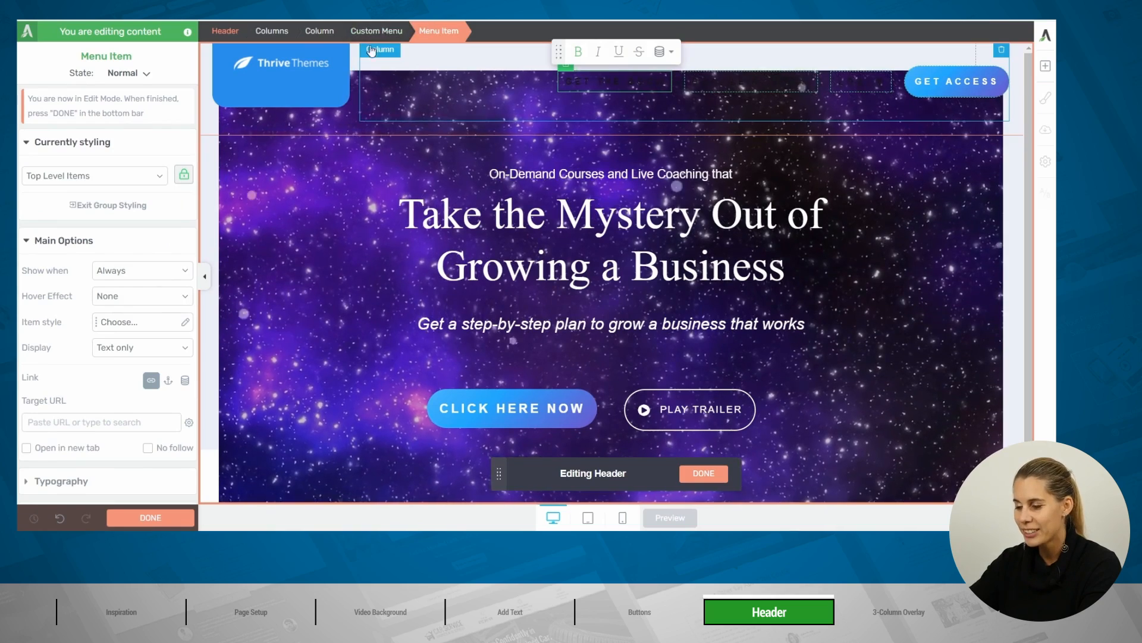
scroll(107, 311, "down", 3)
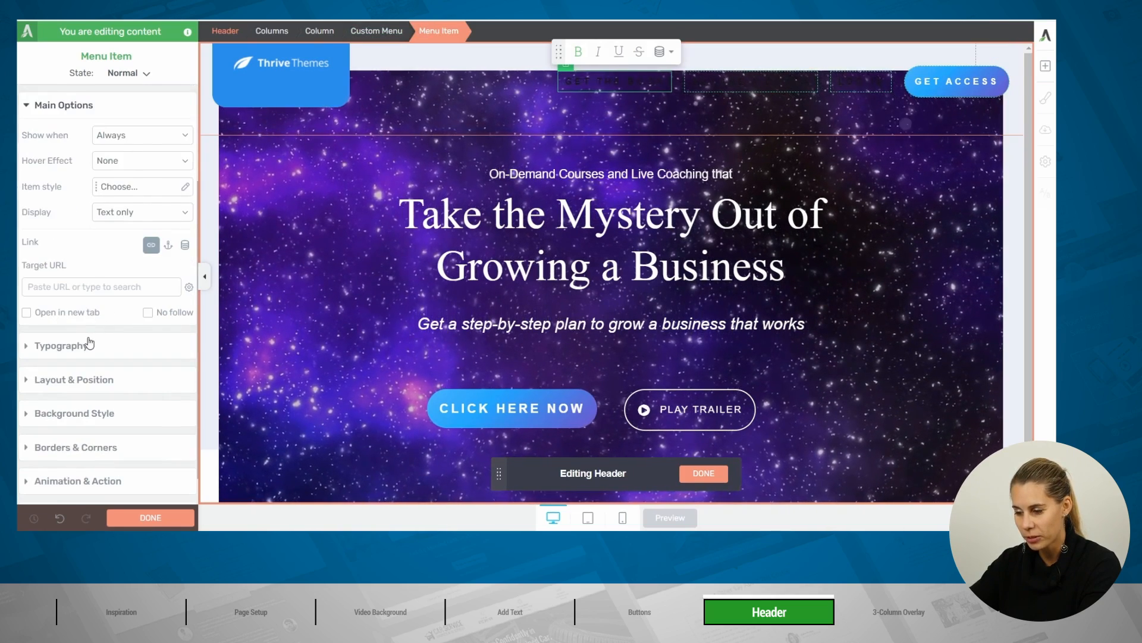
left_click(89, 344)
left_click(99, 178)
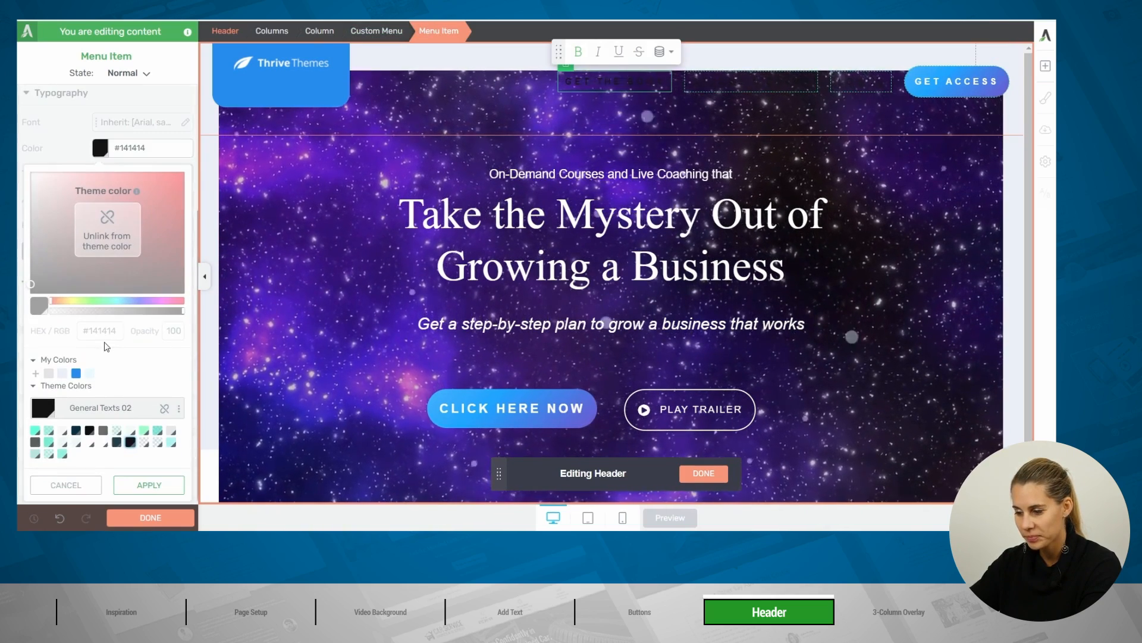
left_click(108, 229)
left_click(100, 331)
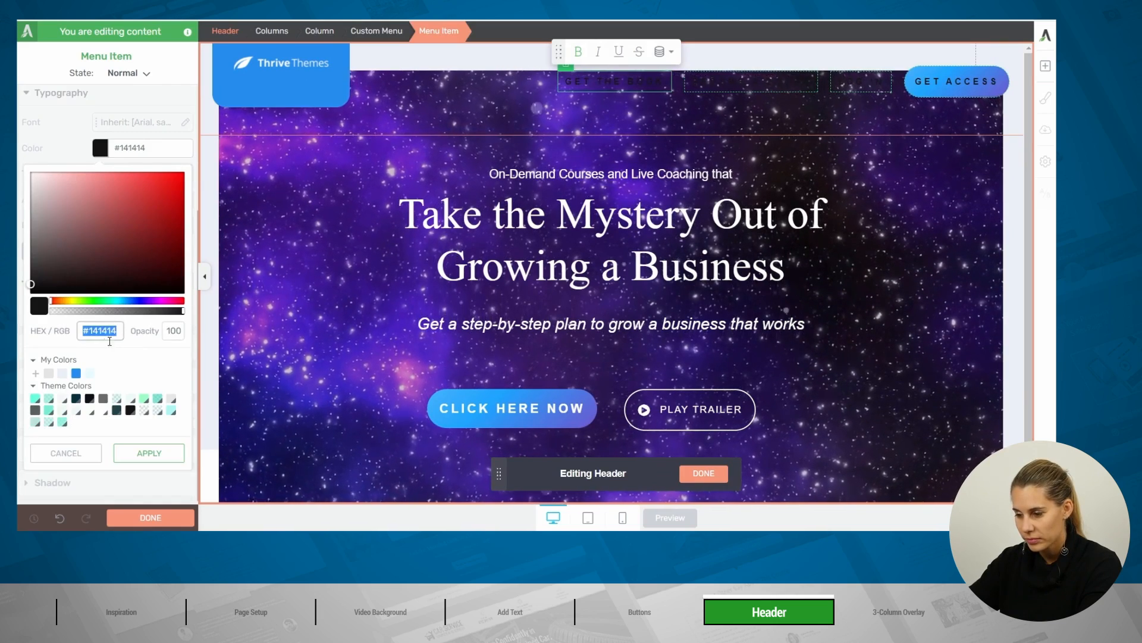
type("ffffff")
left_click(149, 453)
Finish editing the header, then save the page and reload the live page to check it.
left_click(150, 518)
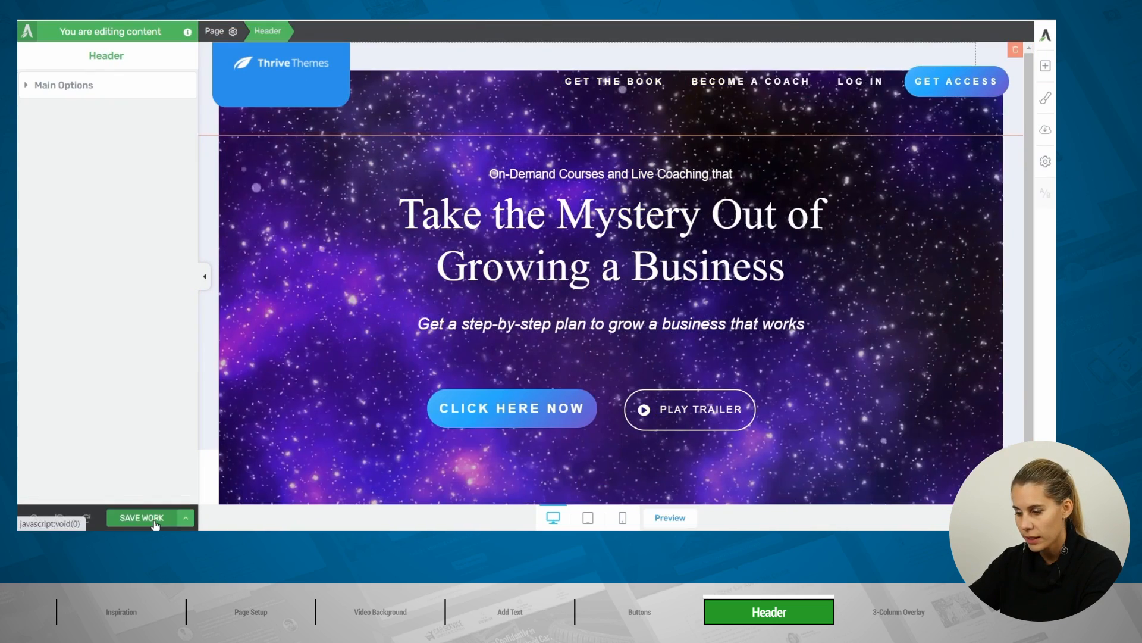
left_click(154, 522)
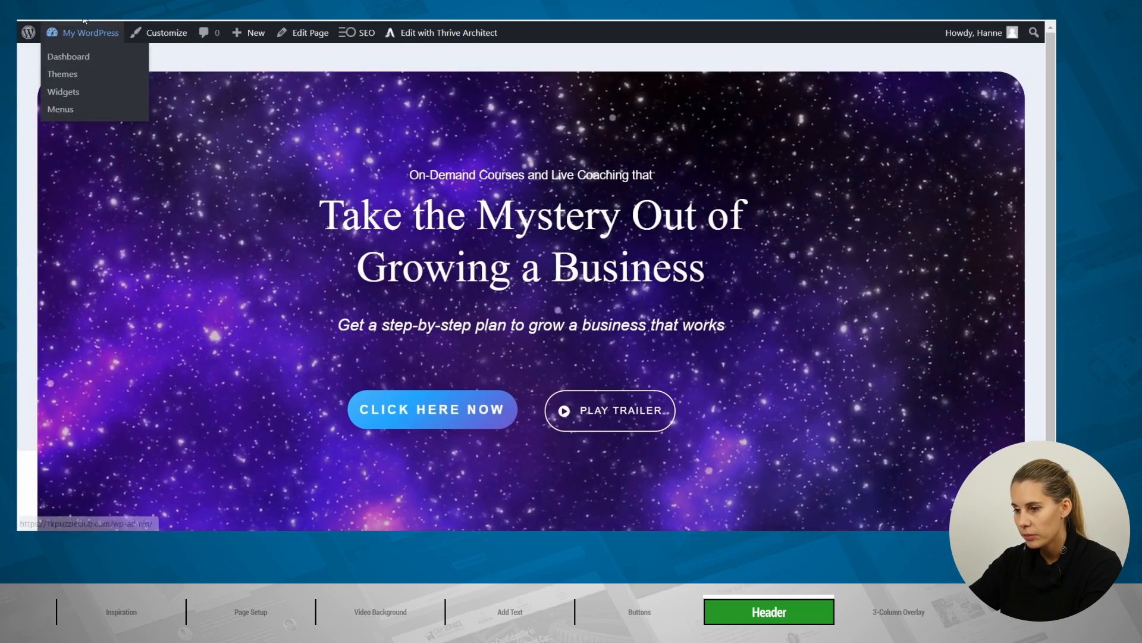
key("F5")
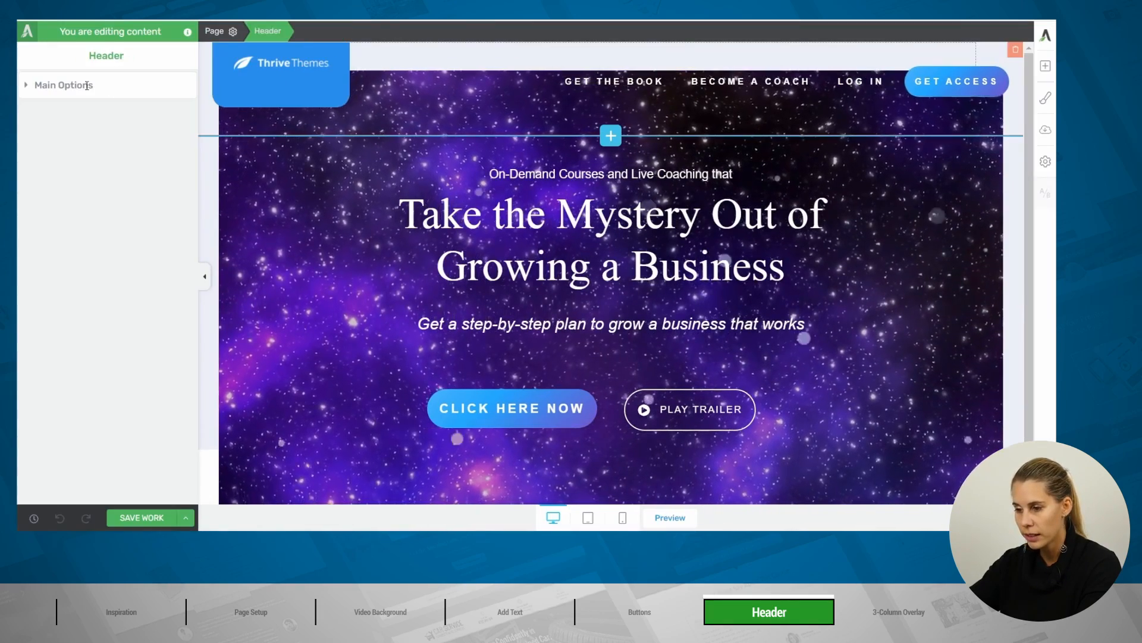
Turn off stretching the header content to full width.
left_click(60, 86)
scroll(119, 225, "down", 1)
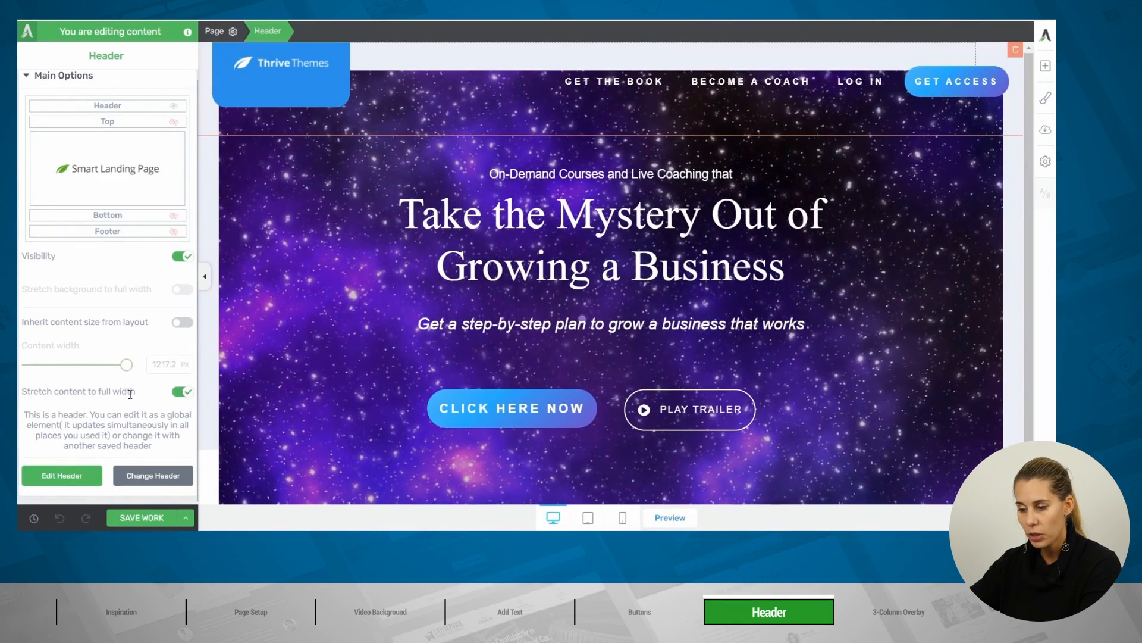
left_click(180, 393)
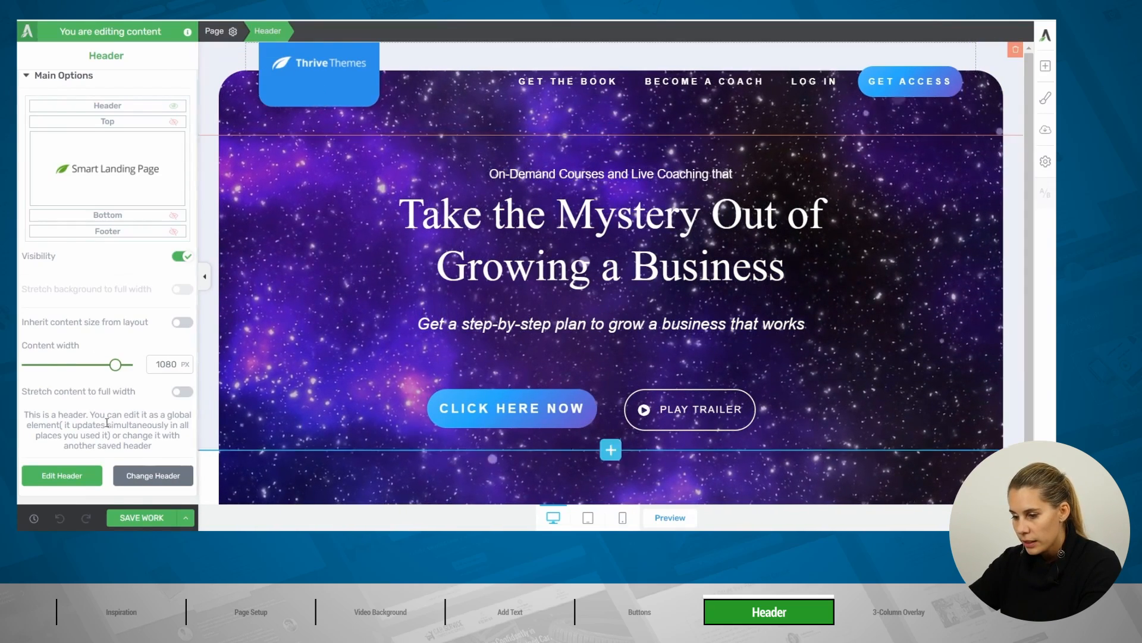
Reopen the header for editing and align the content of the menu column to the bottom vertically.
left_click(59, 475)
left_click(486, 87)
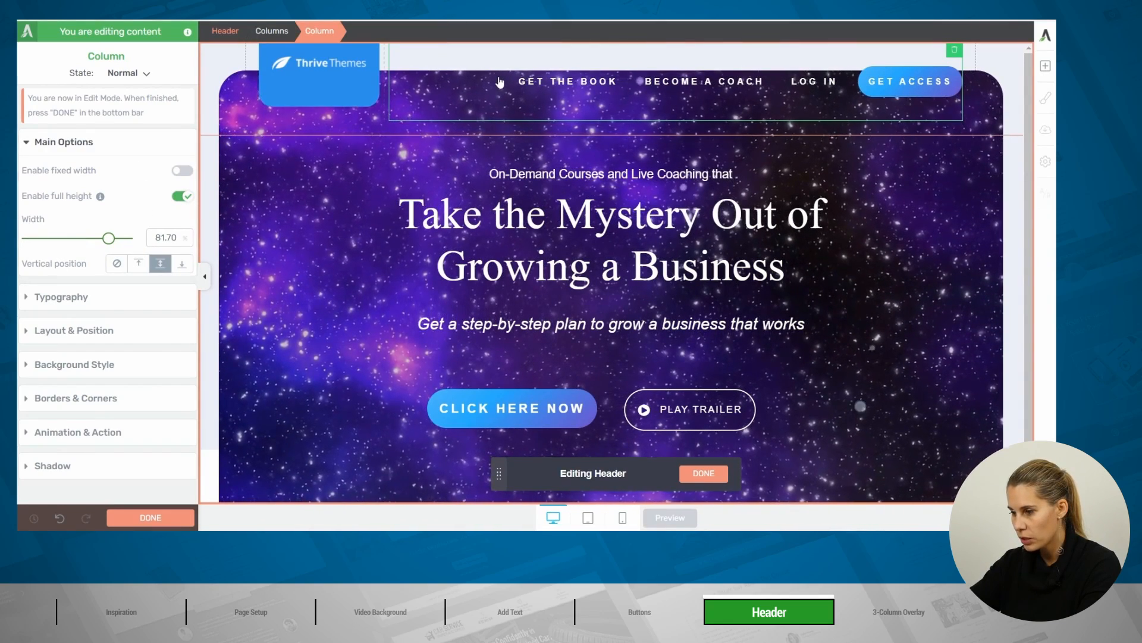
left_click(182, 264)
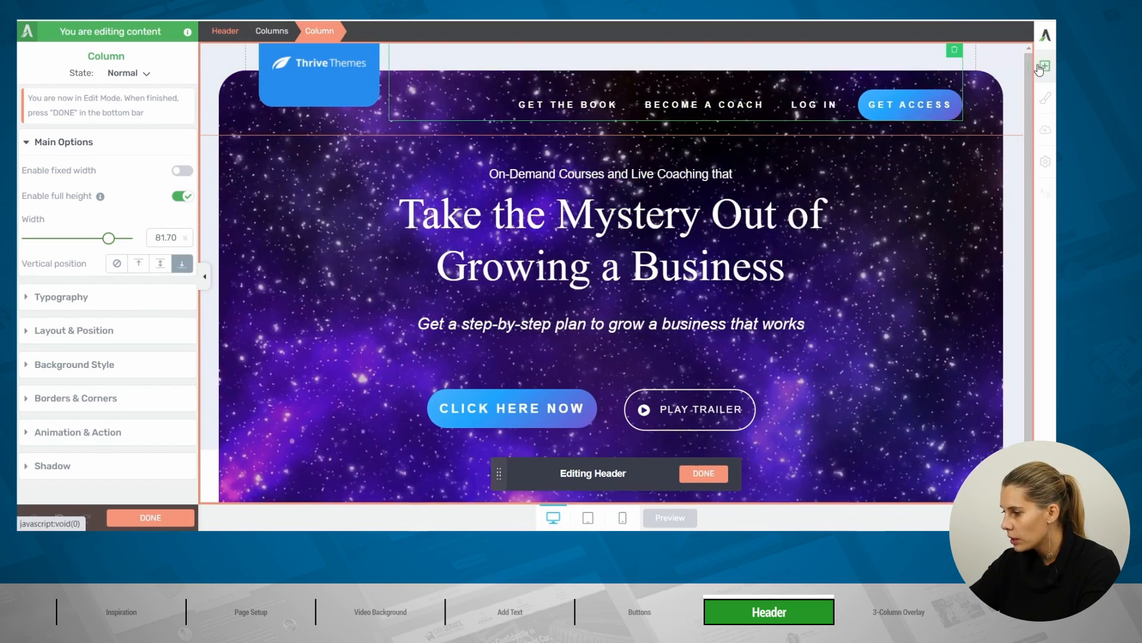
Search the elements for "te" and add a Text element below the logo box in the header's logo column.
left_click(1046, 66)
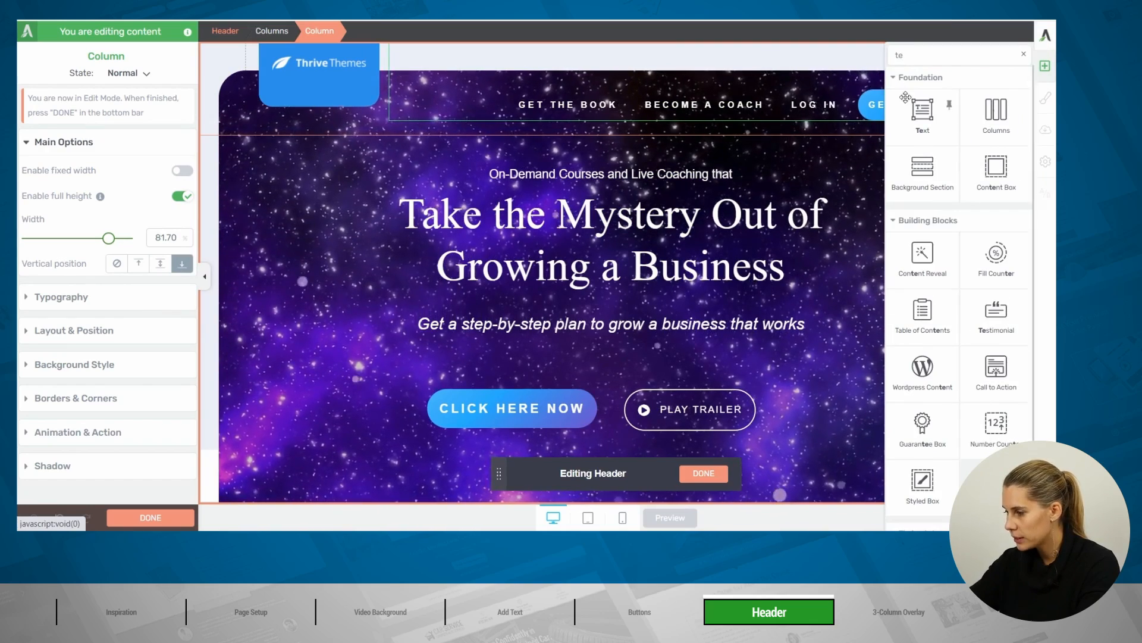
left_click_drag(927, 107, 327, 115)
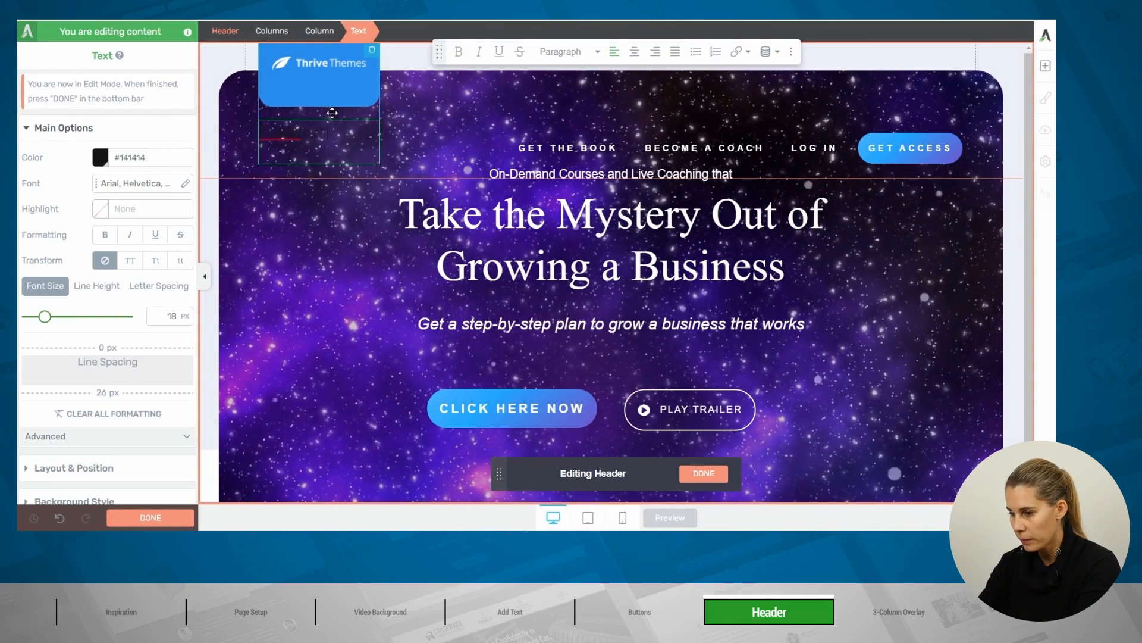
Enter the text "Powerd by Thrive Themebuilder" in the new text element below the logo box.
type("e ")
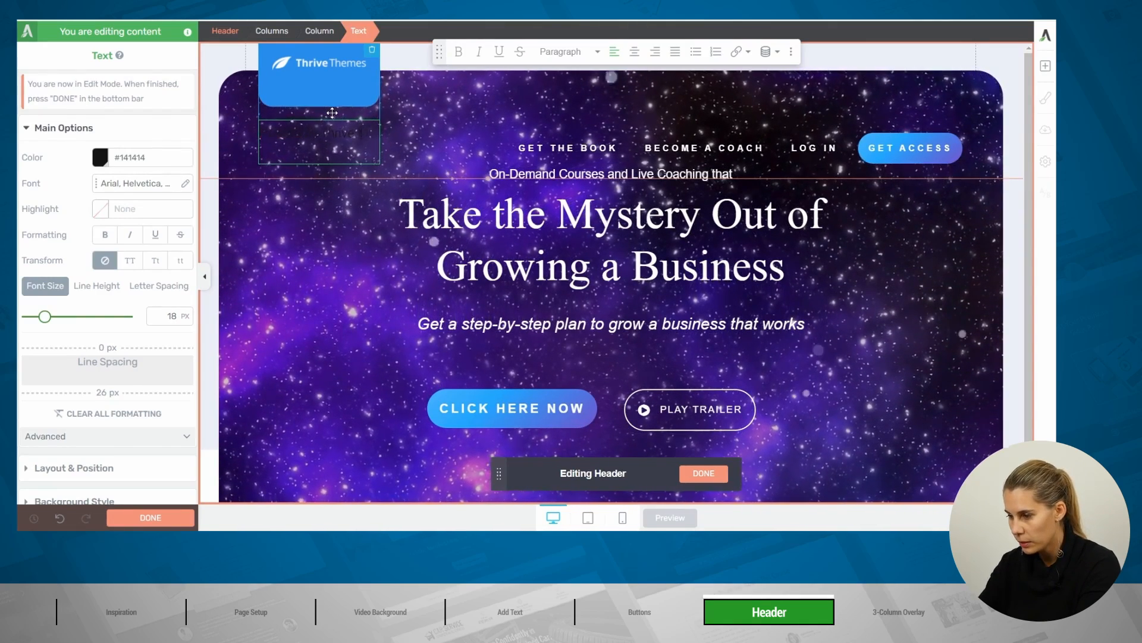
type("The")
type("mebuilder")
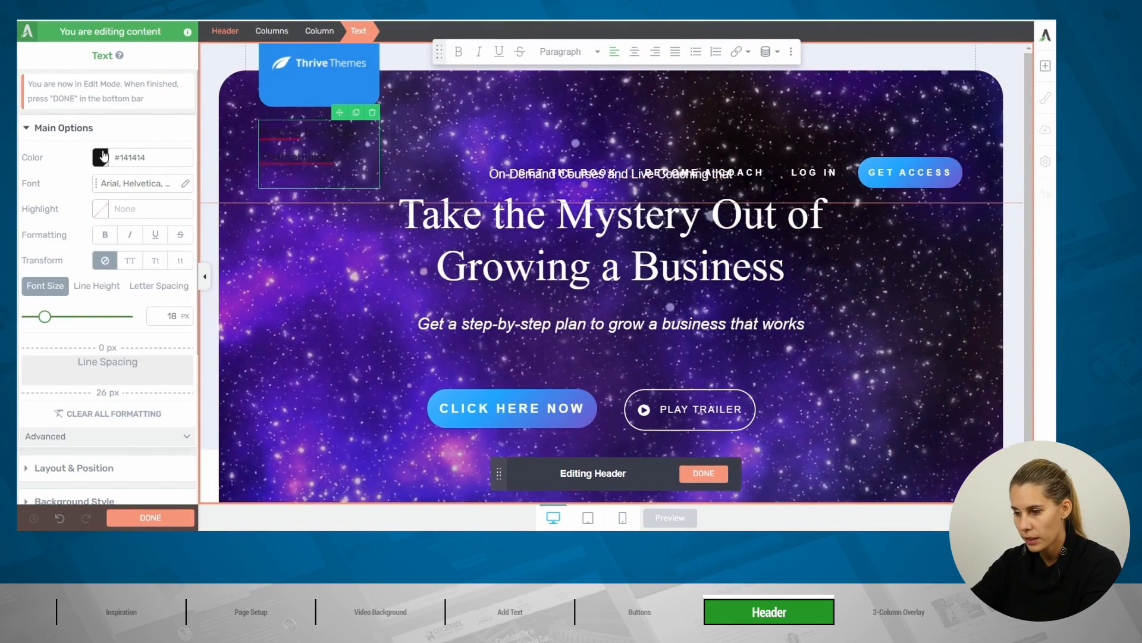
Format the tagline below the logo in white (#ffffff) at 12 px font size with 0 px line spacing below it.
left_click(100, 158)
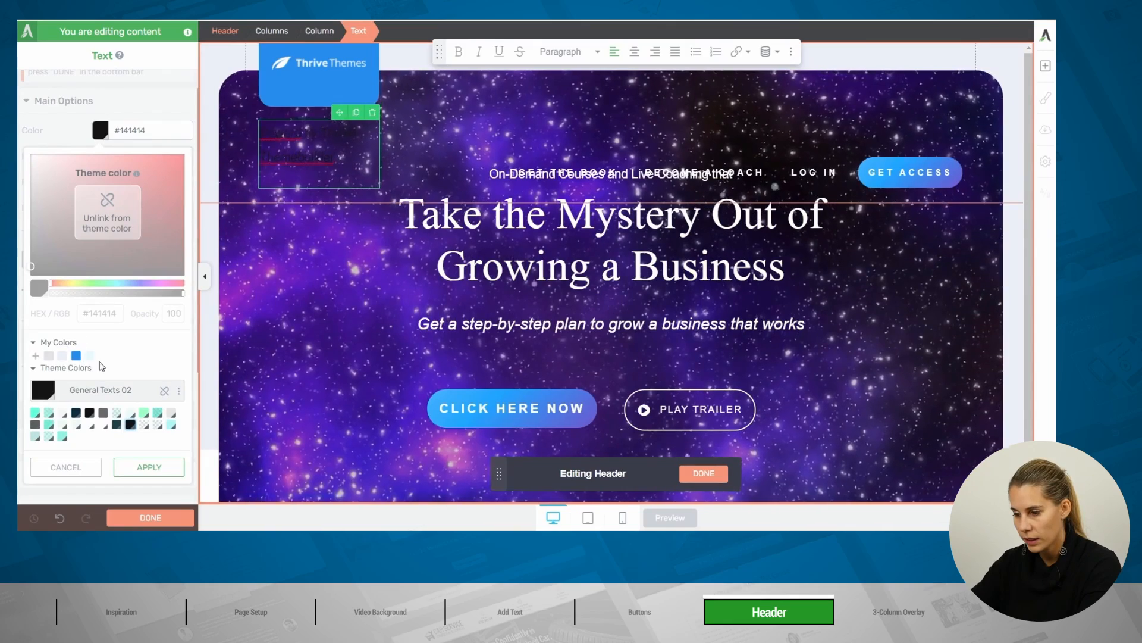
left_click(165, 391)
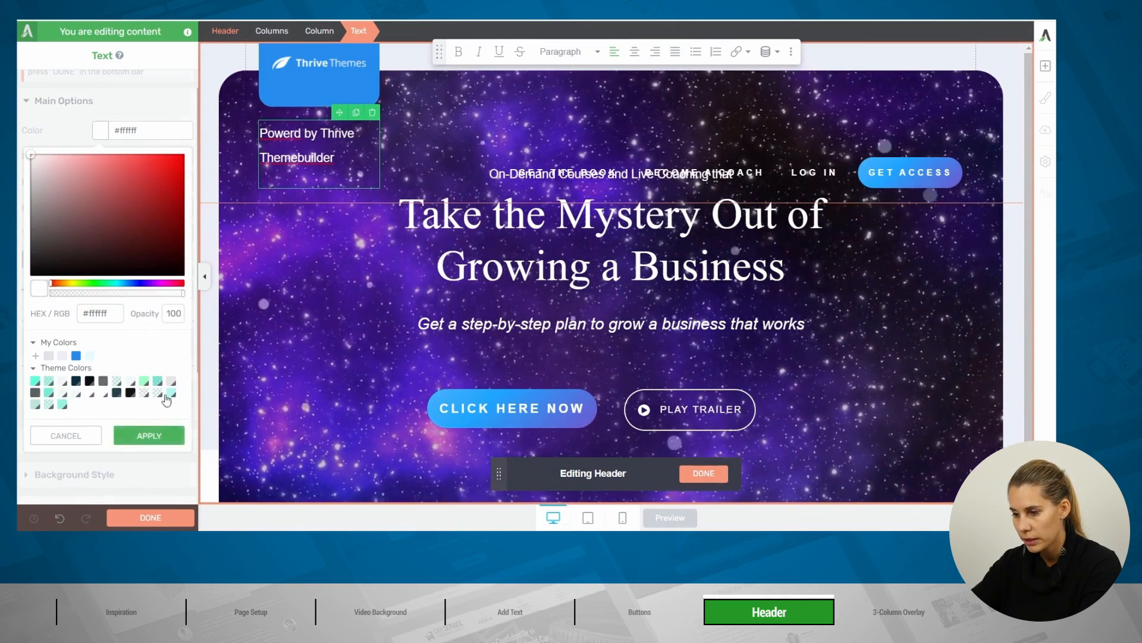
left_click(156, 435)
left_click_drag(36, 293, 40, 296)
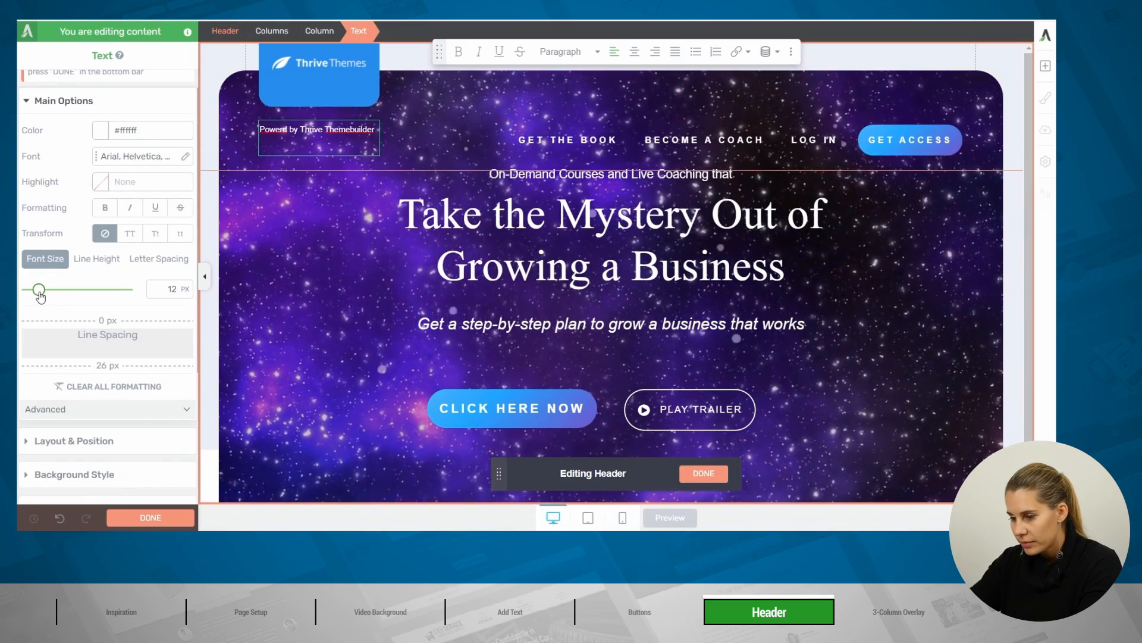
left_click_drag(133, 365, 139, 335)
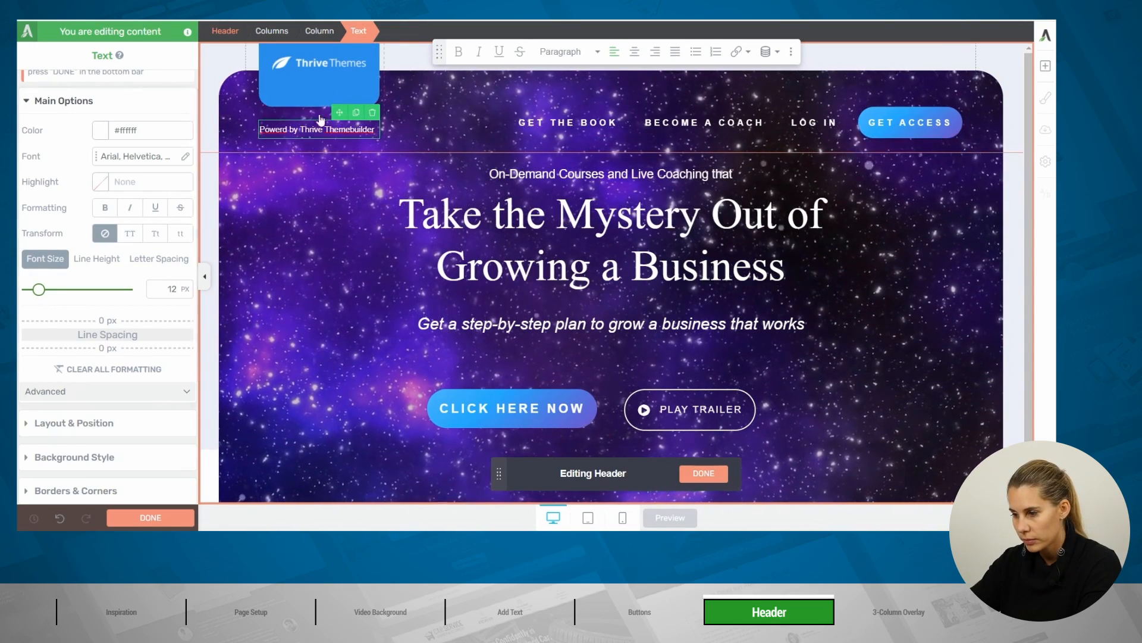
Set the blue logo box's bottom margin to 0 and finish editing the header.
left_click(312, 99)
scroll(107, 357, "down", 5)
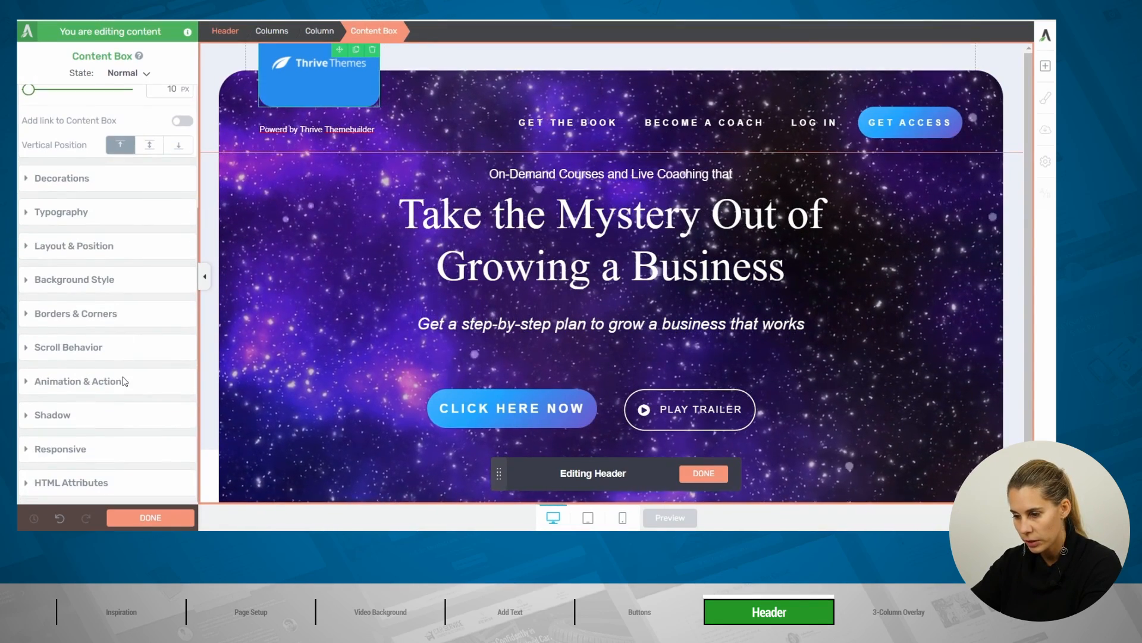
left_click(88, 255)
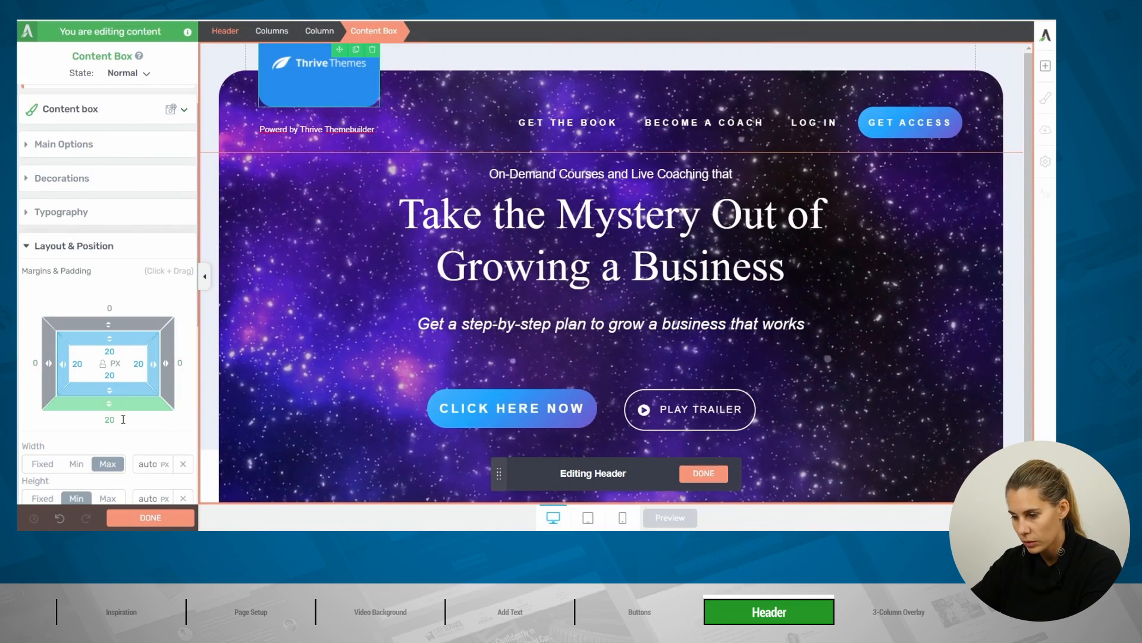
type("10")
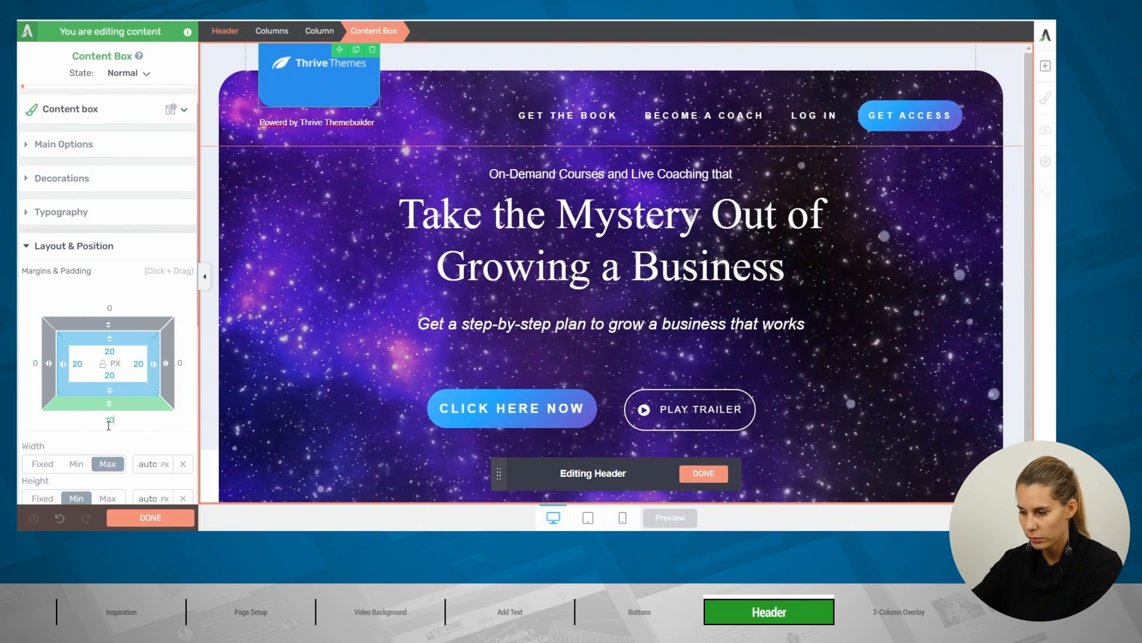
left_click_drag(110, 420, 77, 419)
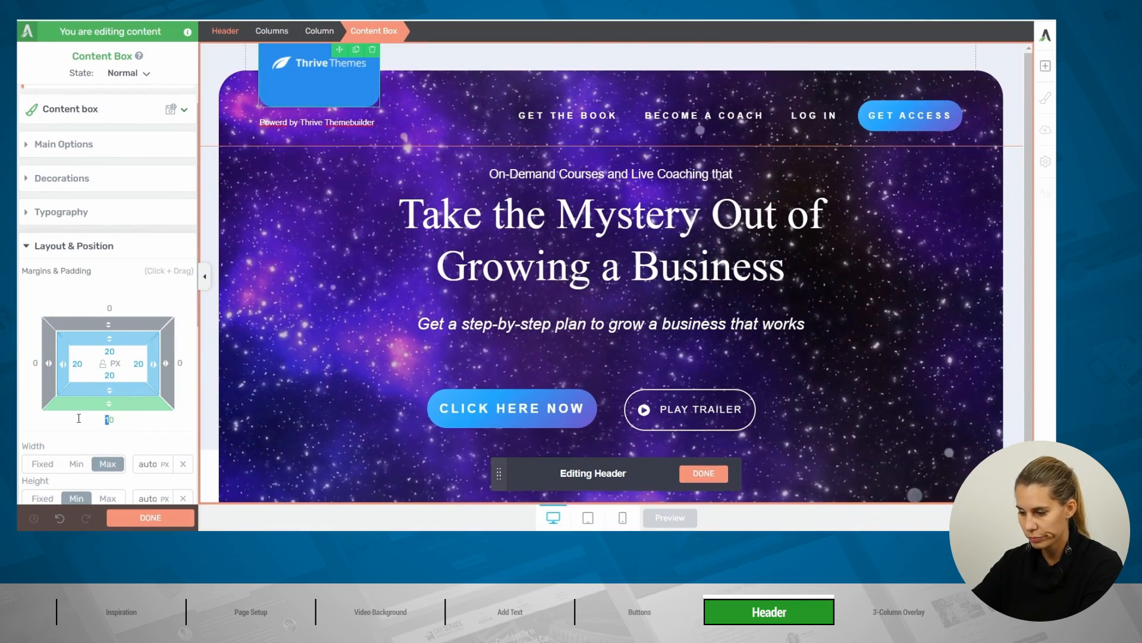
type("2")
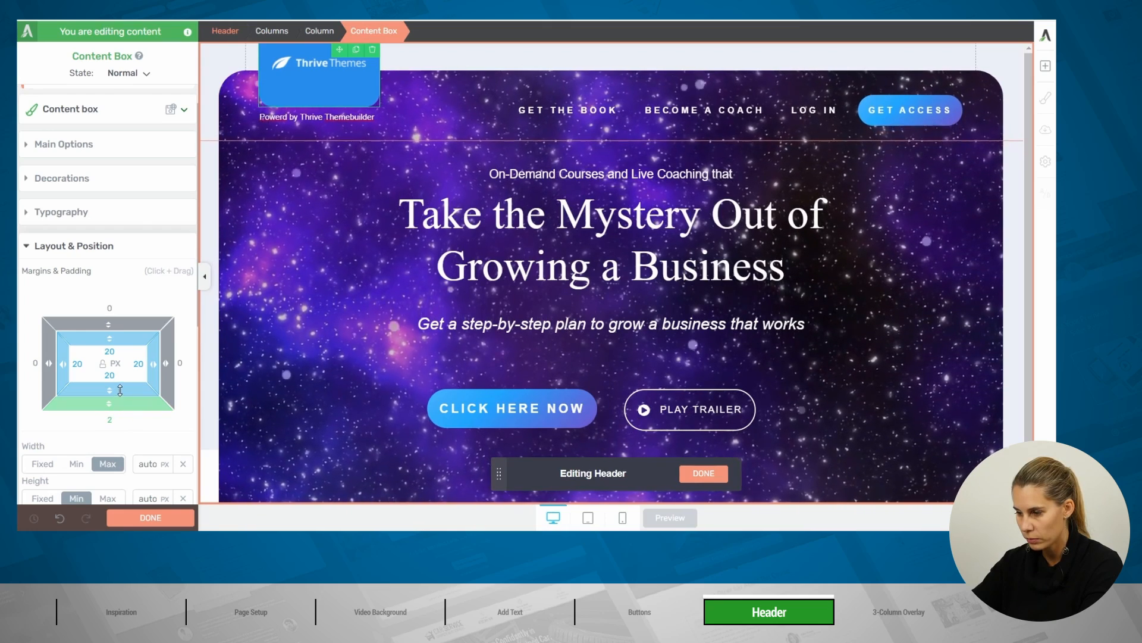
double_click(113, 420)
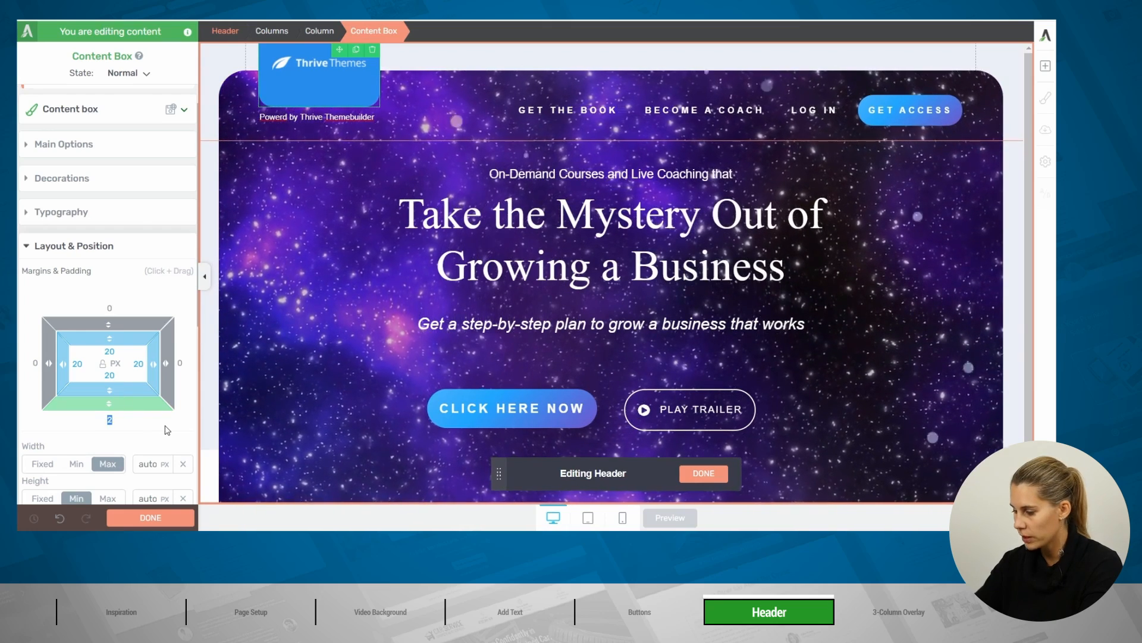
type("0")
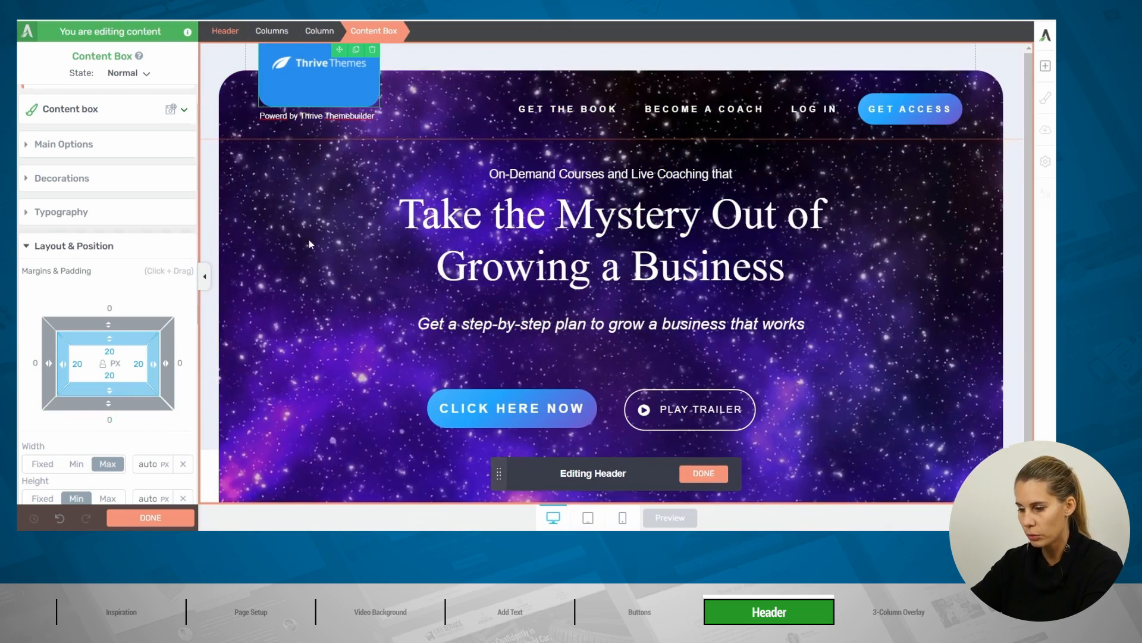
left_click(140, 513)
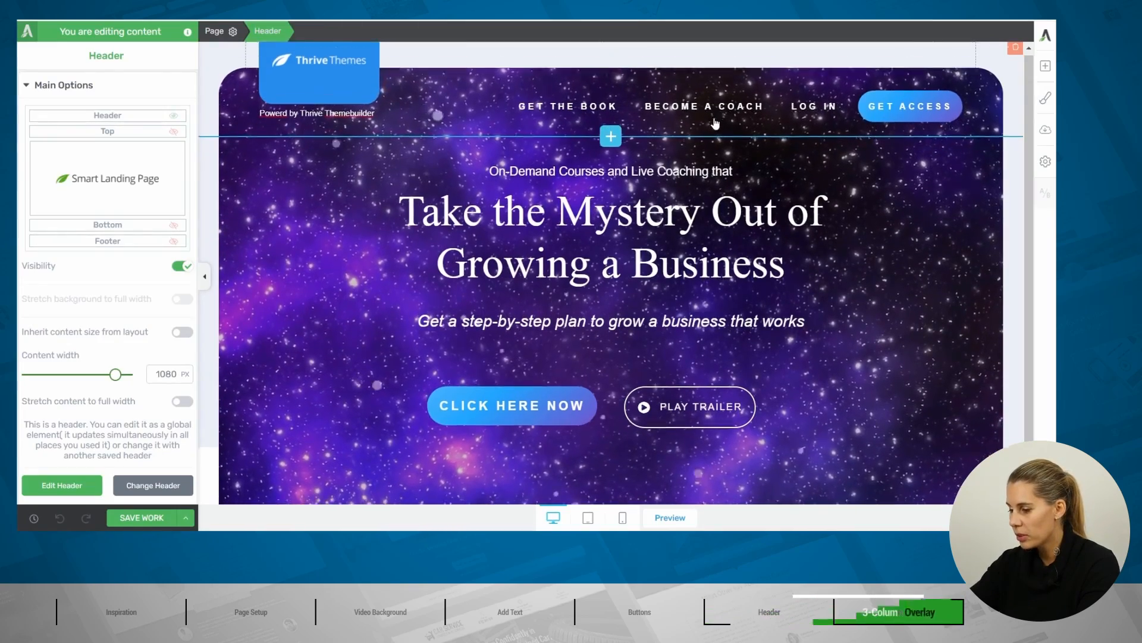
Add a background section below the hero section and place a content box inside it.
scroll(1030, 168, "down", 1)
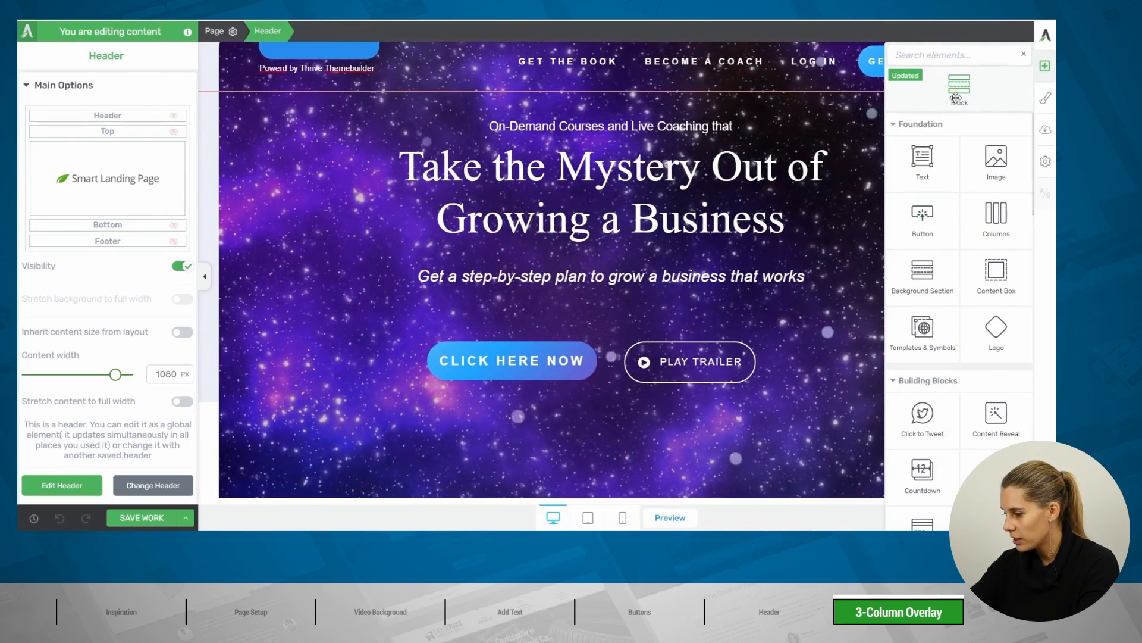
left_click(930, 277)
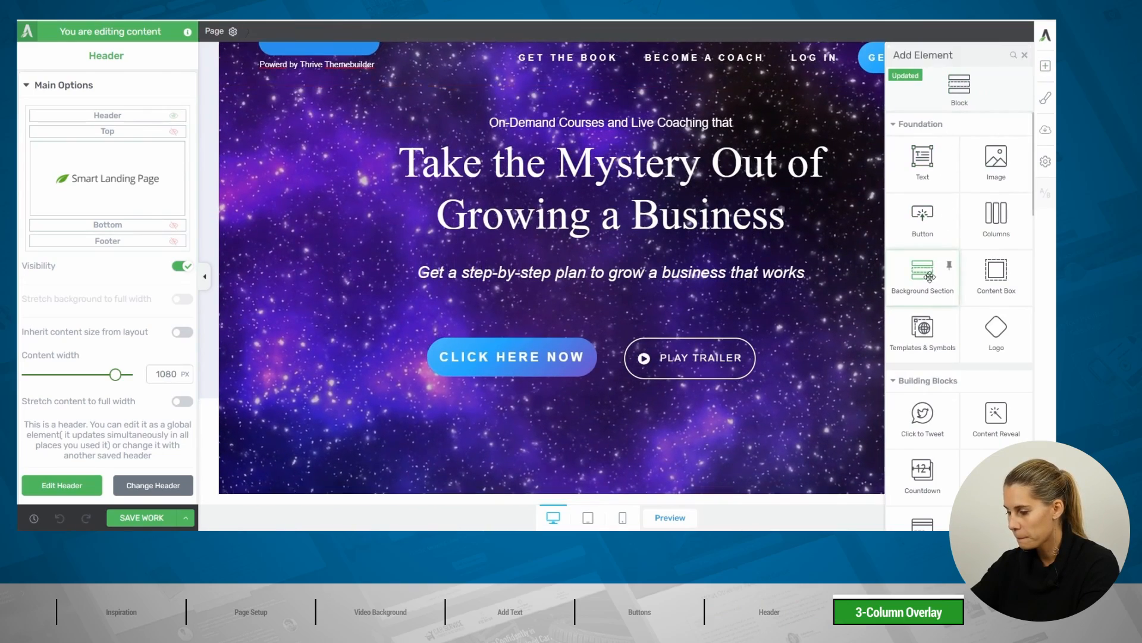
scroll(901, 266, "down", 2)
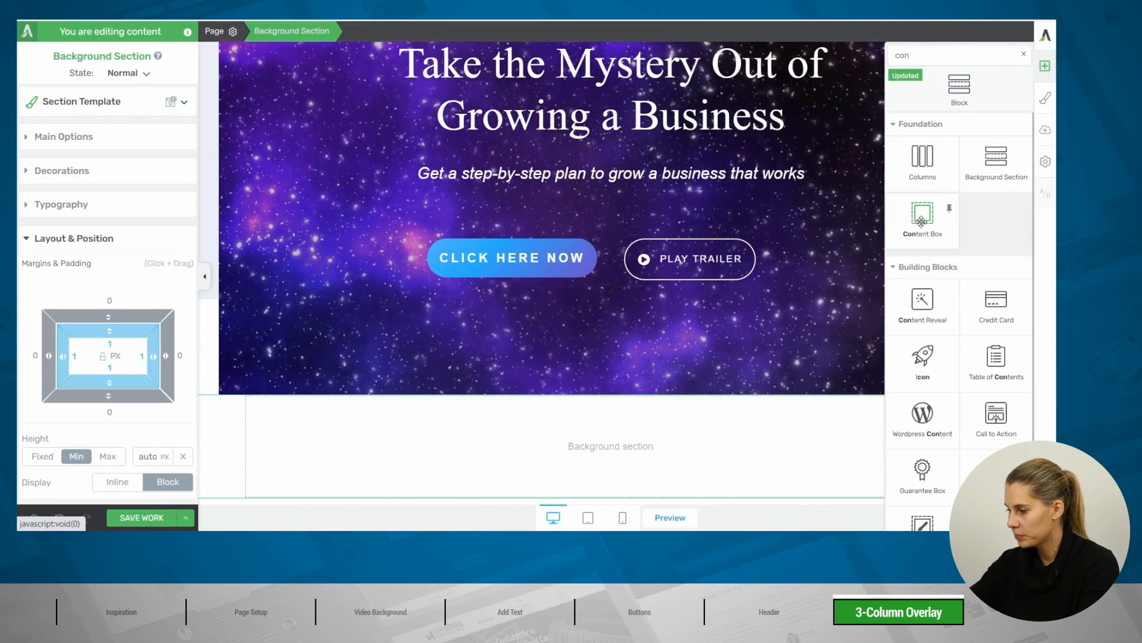
left_click_drag(888, 267, 569, 455)
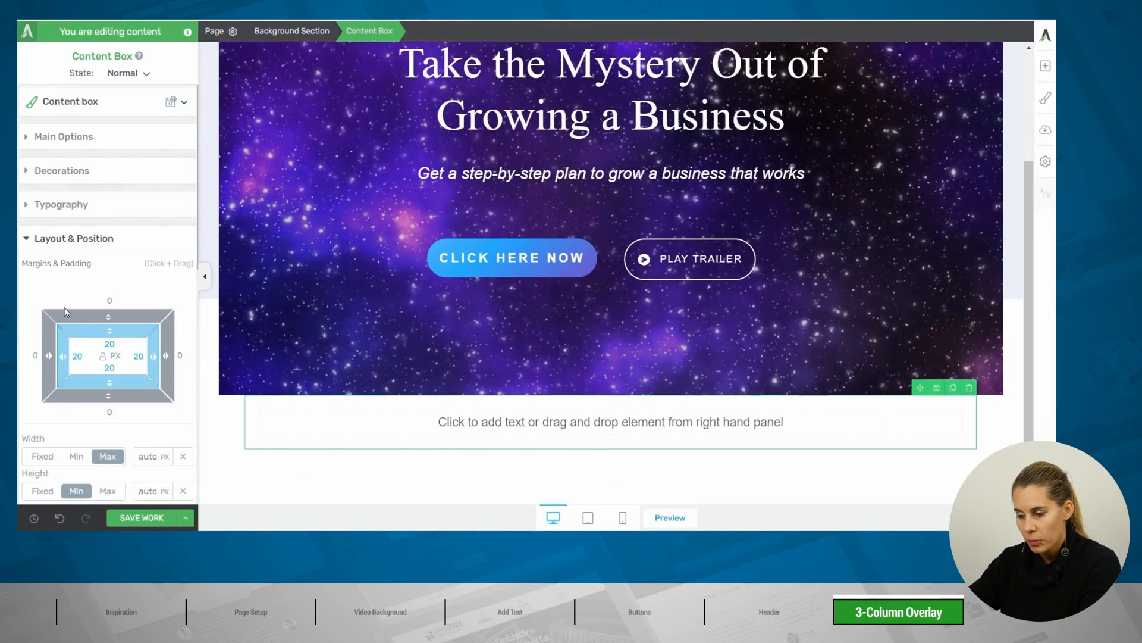
Set the content box's background color to white (#ffffff) and check the design of the reference landing page.
scroll(64, 309, "down", 5)
scroll(71, 322, "down", 4)
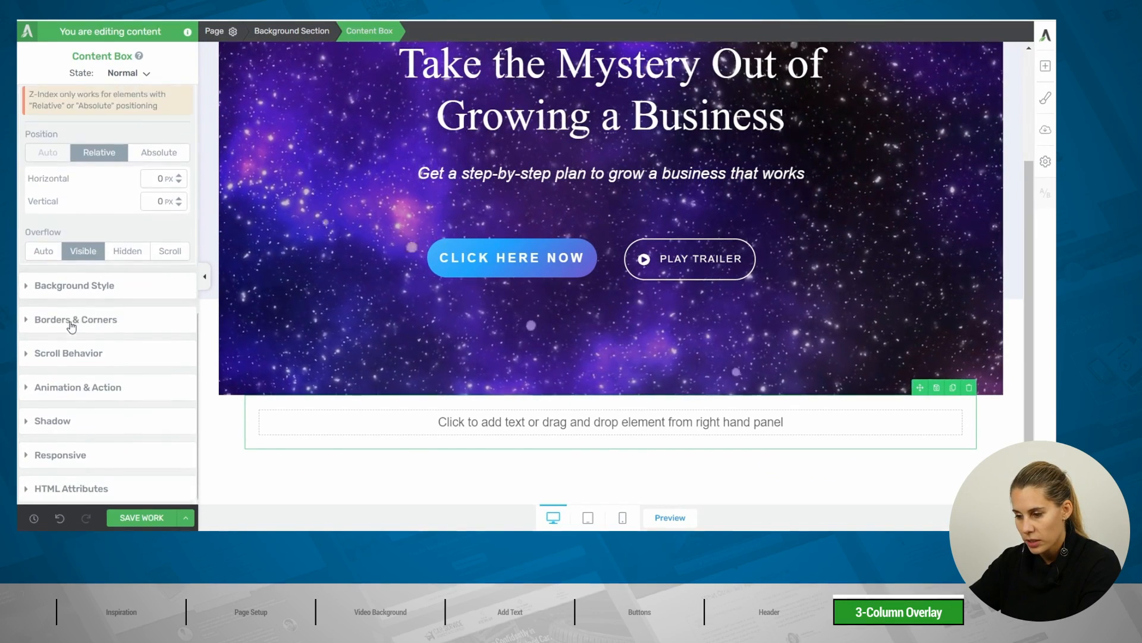
left_click(91, 290)
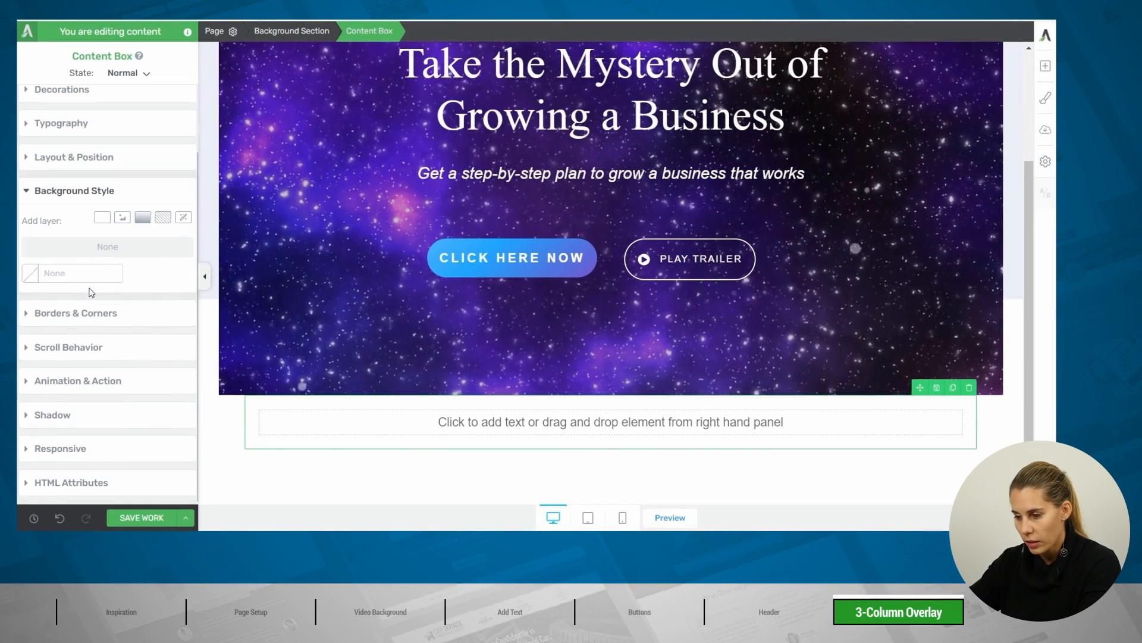
left_click(33, 277)
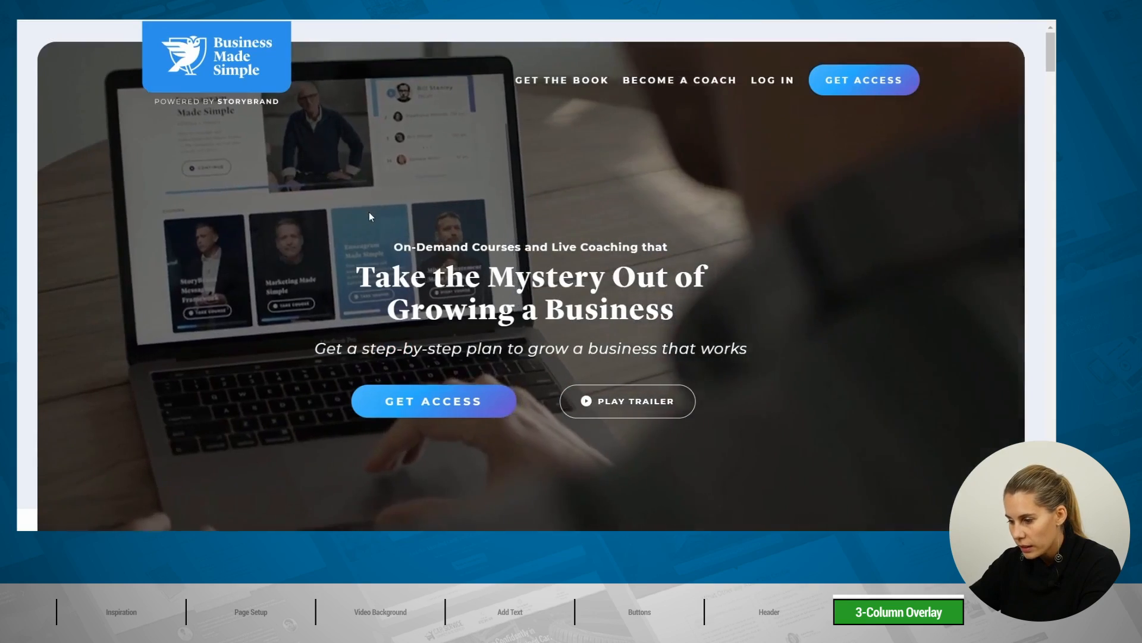
scroll(357, 234, "down", 6)
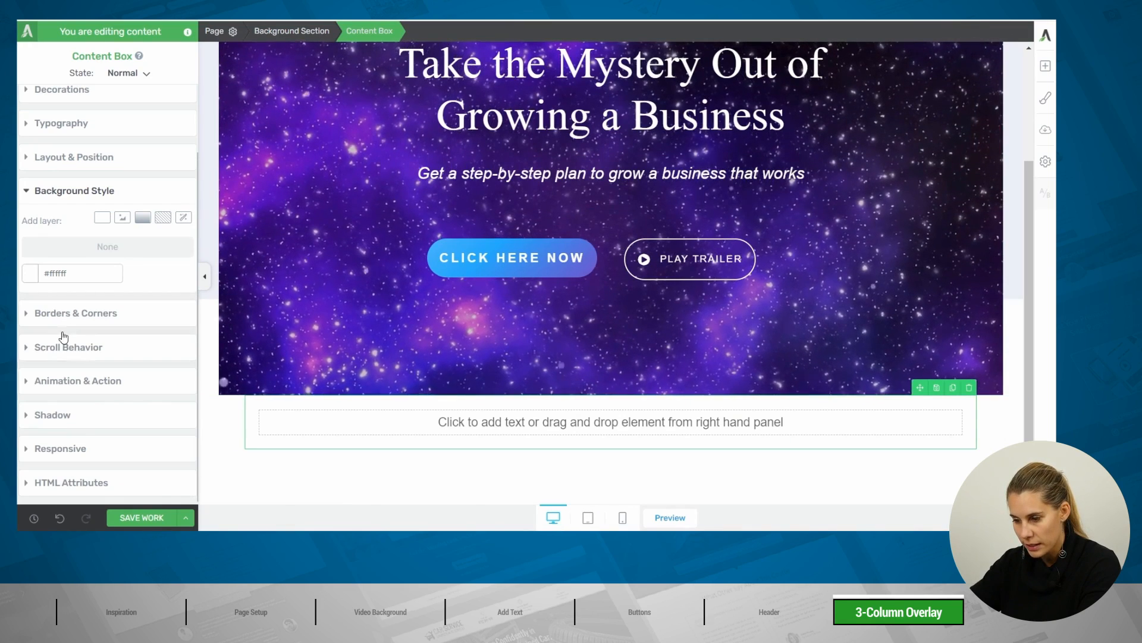
Give the content box a solid 1 px border in the Porcelain color and a 10 px corner radius.
left_click(64, 322)
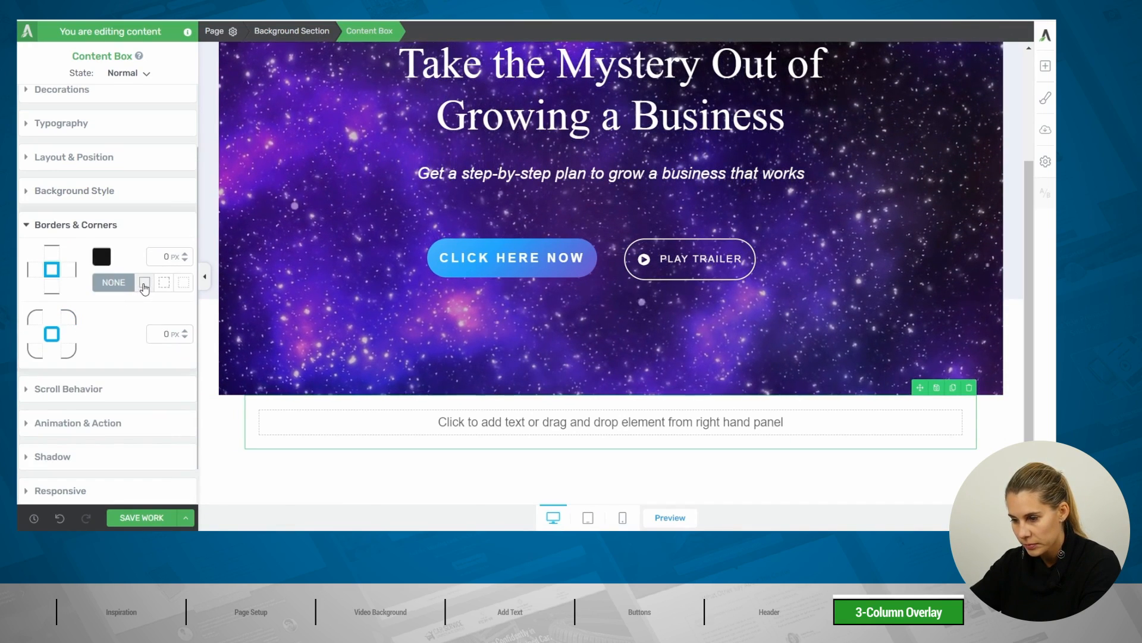
left_click(144, 283)
left_click(102, 257)
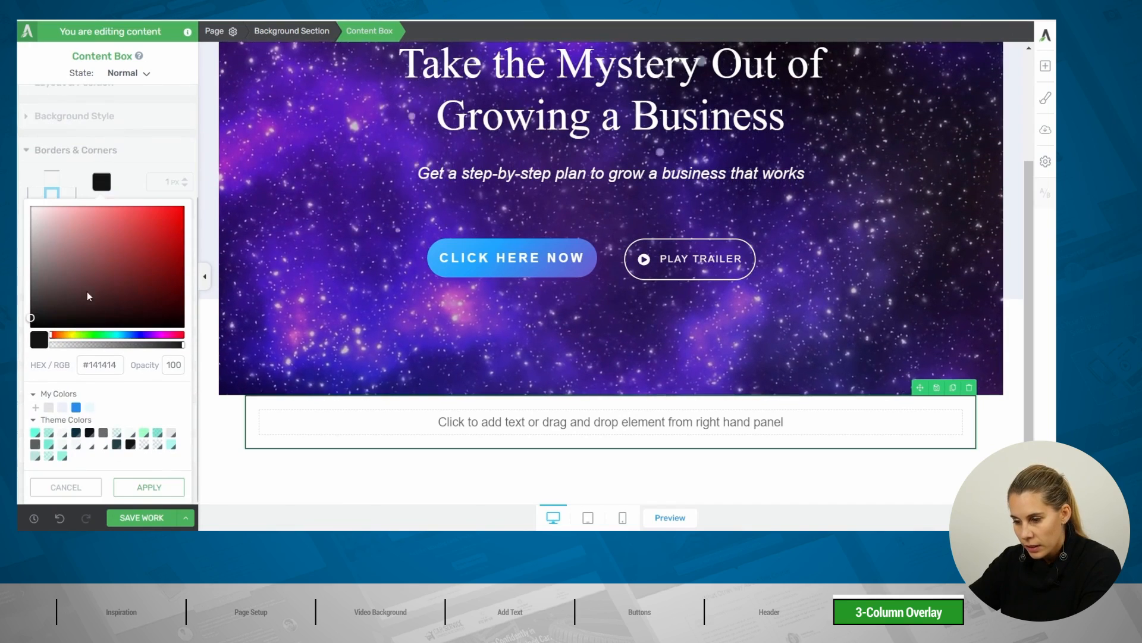
left_click(50, 409)
scroll(119, 452, "down", 1)
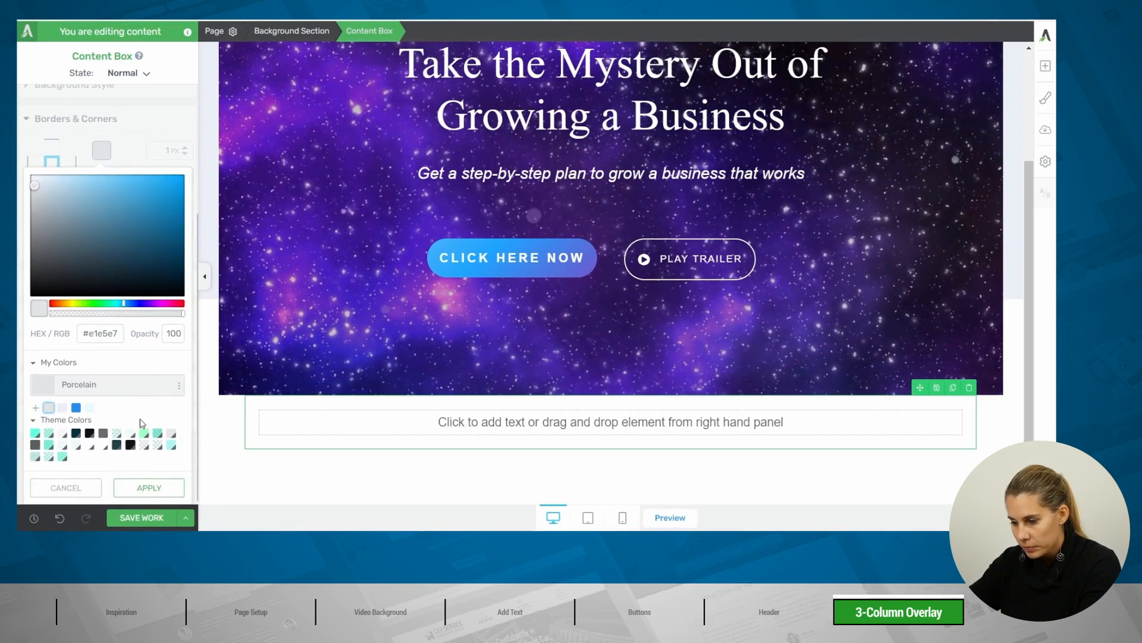
left_click(150, 487)
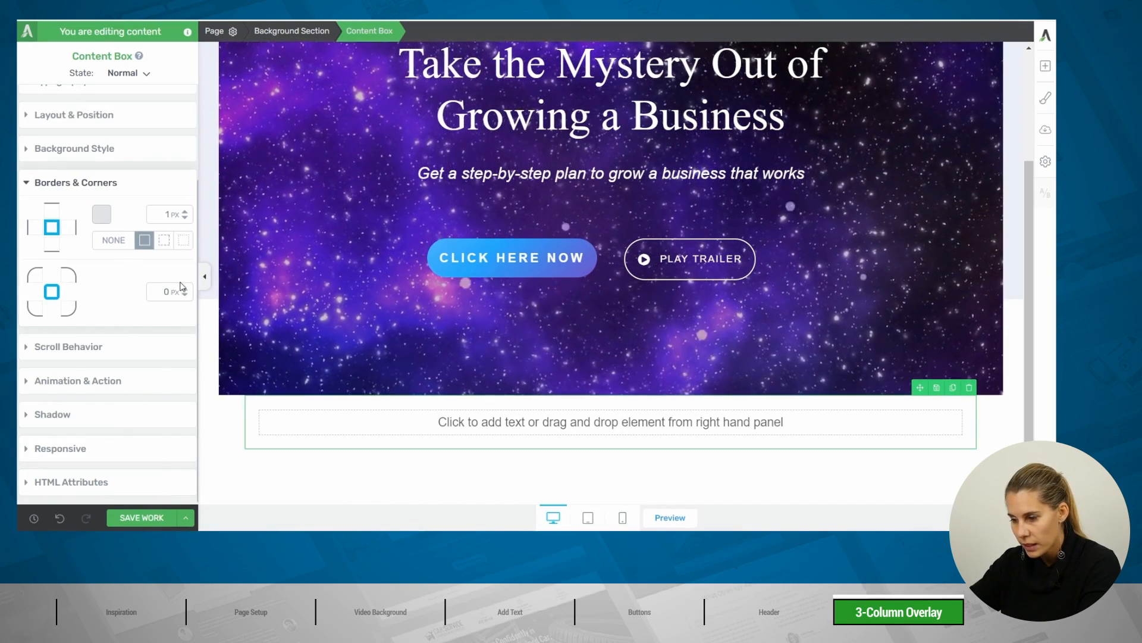
double_click(157, 290)
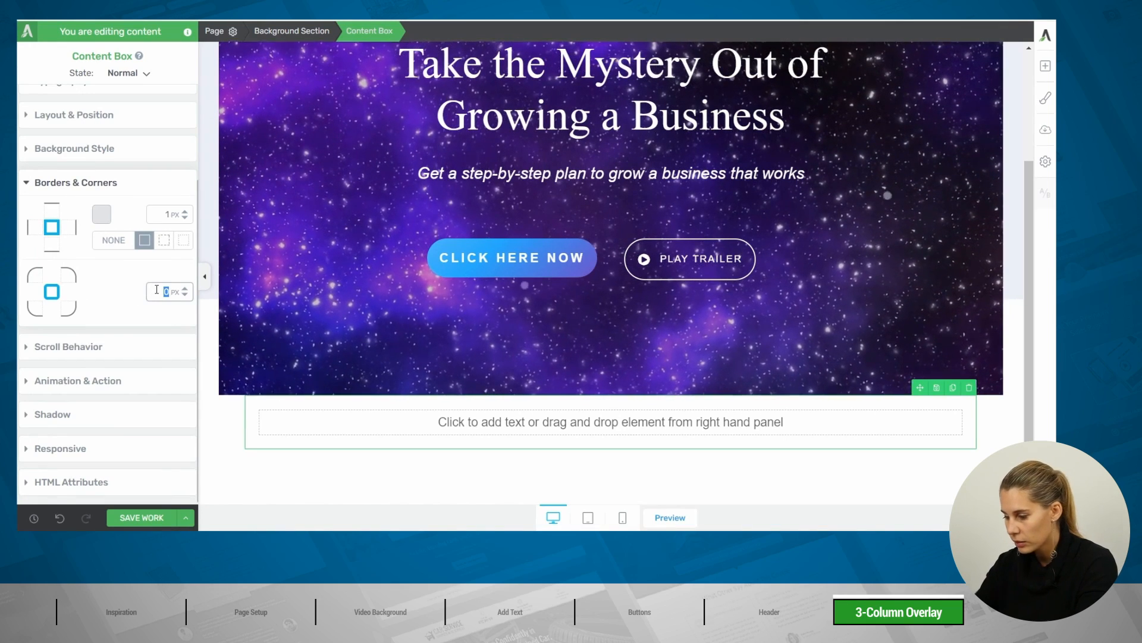
type("10")
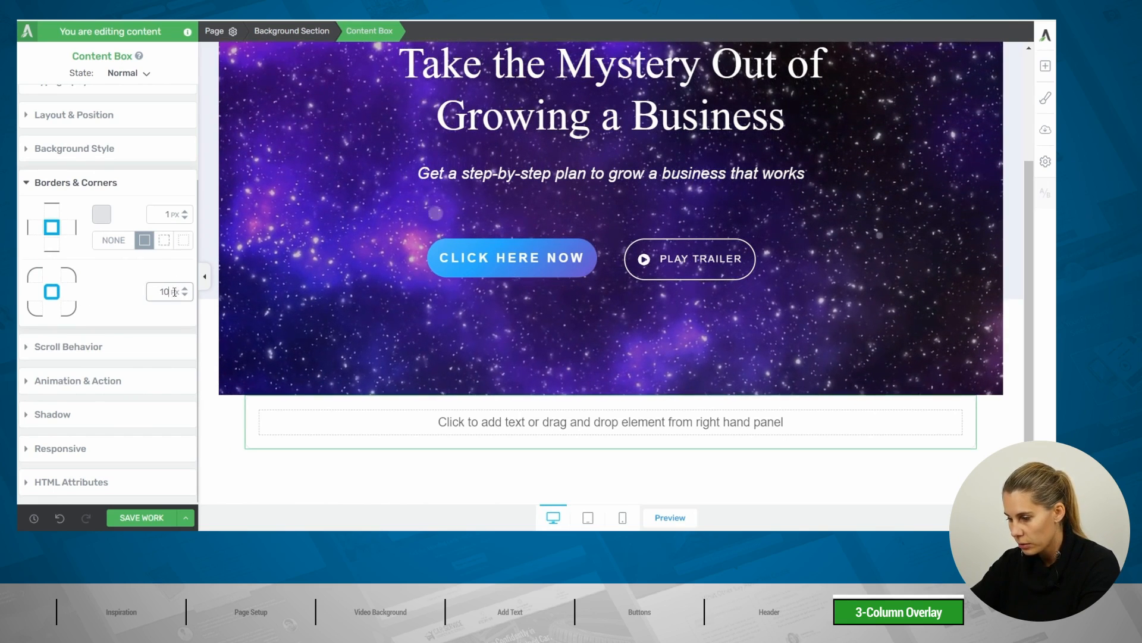
Insert a columns element with three equal 1/3 columns inside the content box.
left_click(1045, 67)
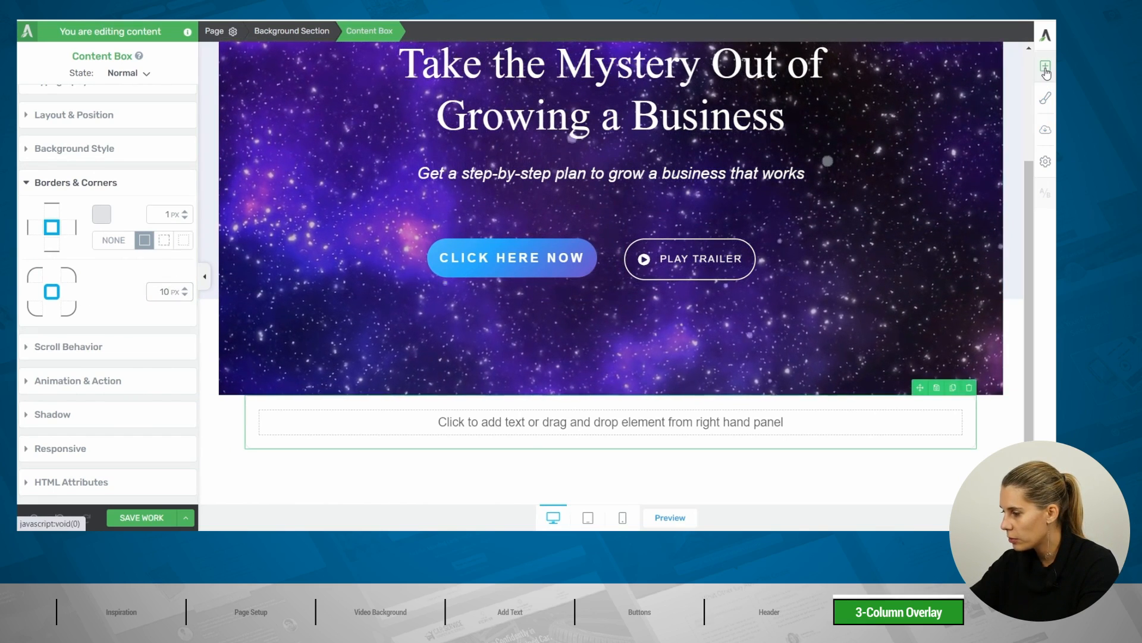
left_click_drag(954, 250, 581, 420)
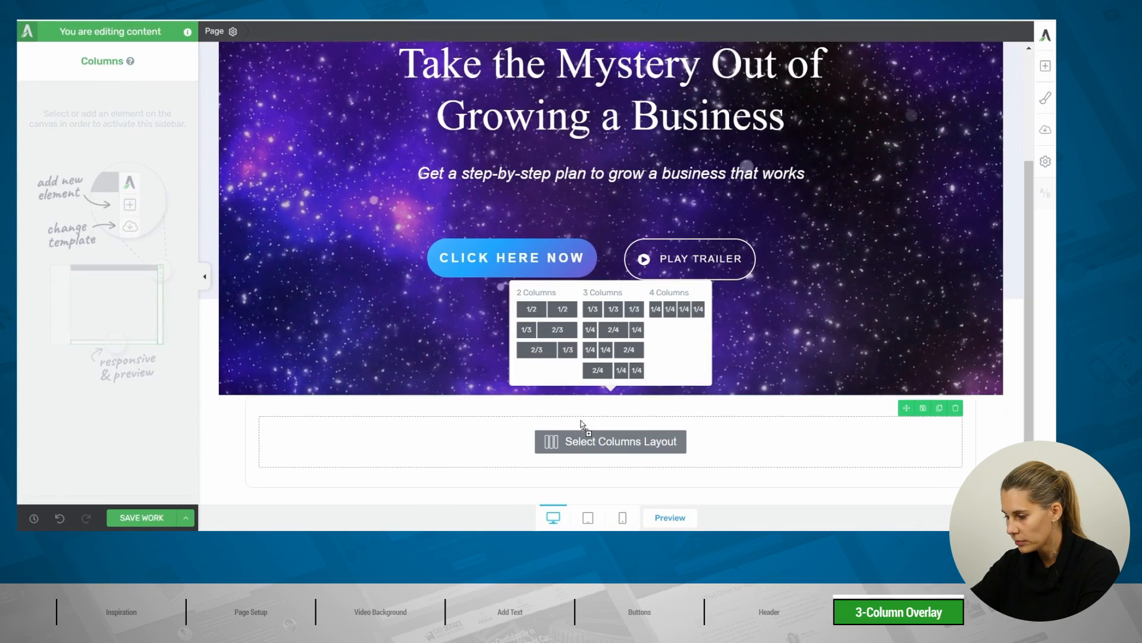
left_click(614, 310)
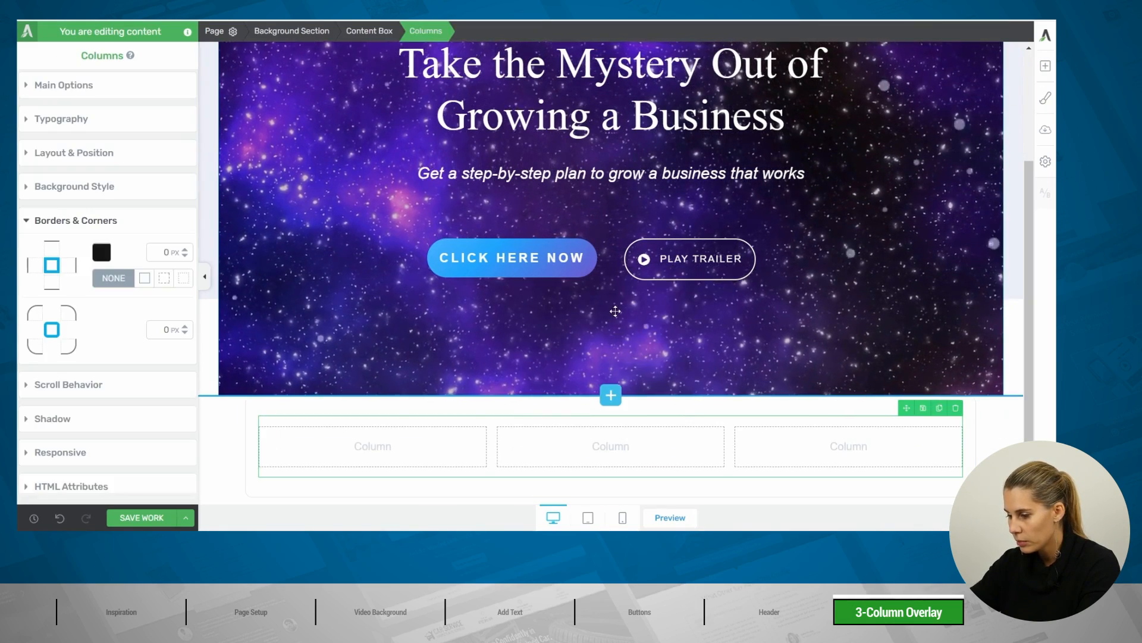
Nest a columns element with two equal 1/2 columns inside the first of the three columns.
left_click(1046, 67)
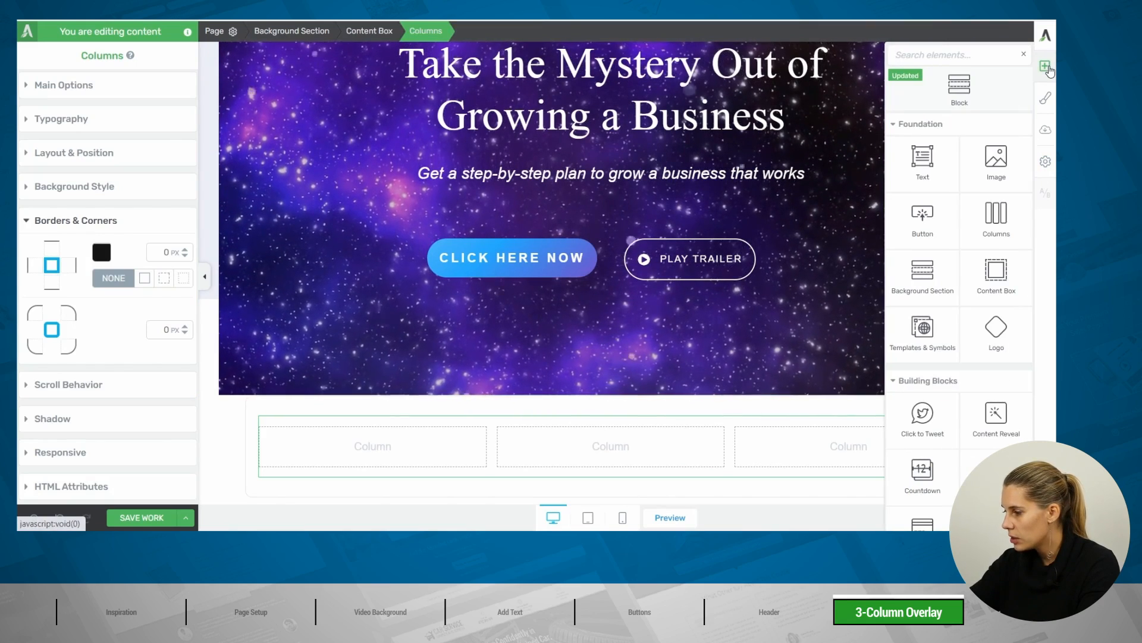
left_click_drag(996, 219, 423, 440)
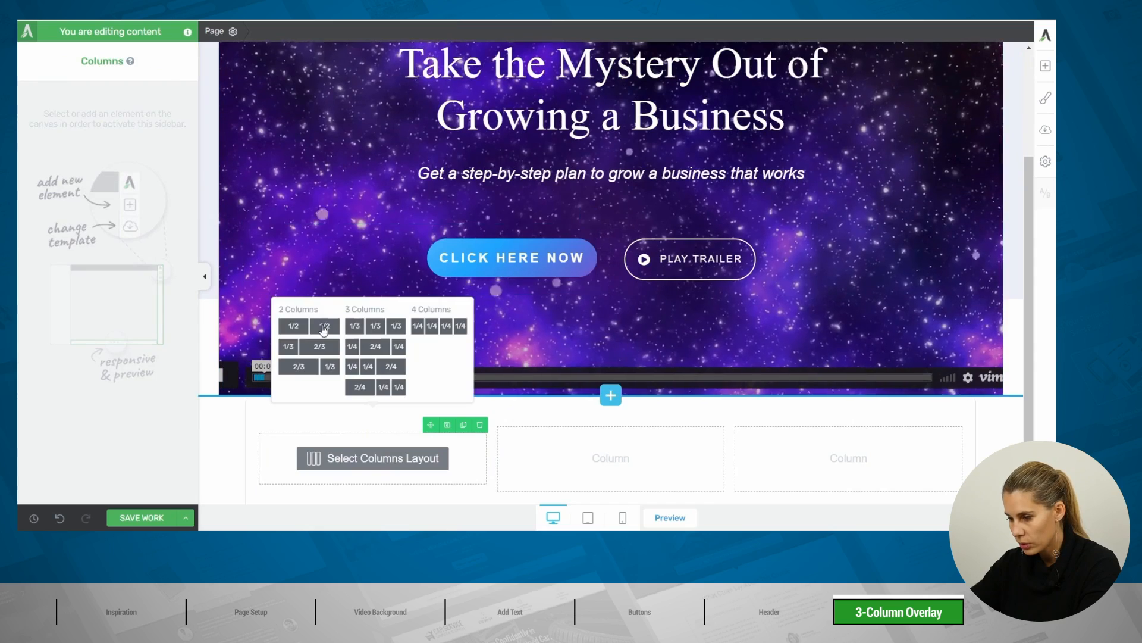
left_click(294, 325)
Add an icon to the first nested column, searching the icon library for "video" and choosing the outlined screen with a play symbol.
scroll(463, 377, "down", 1)
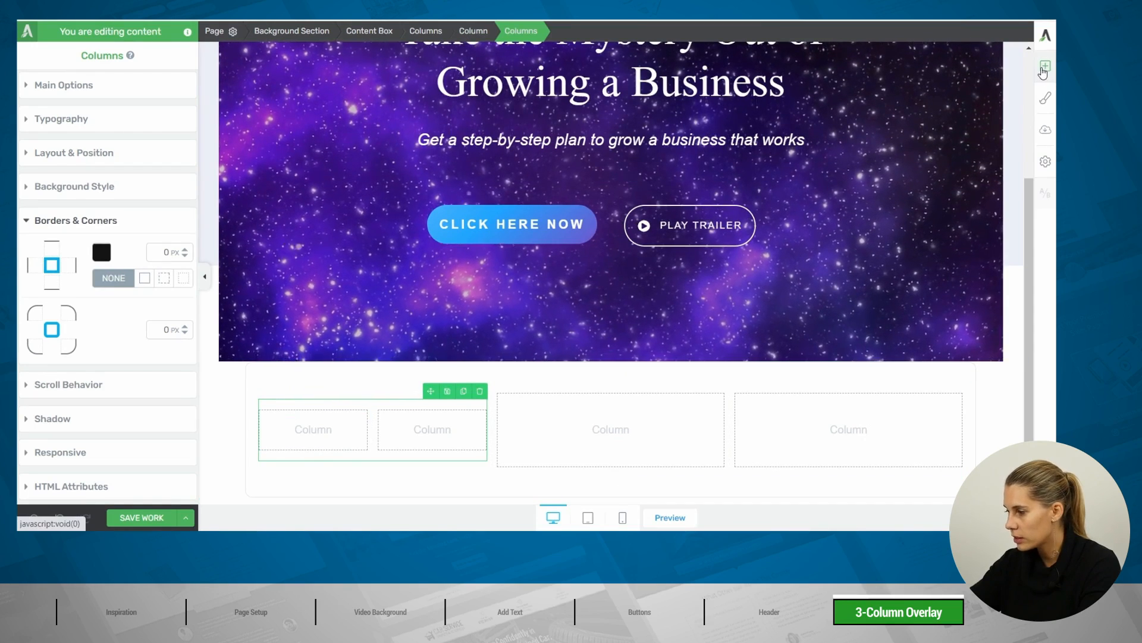
left_click(1044, 67)
type("icon")
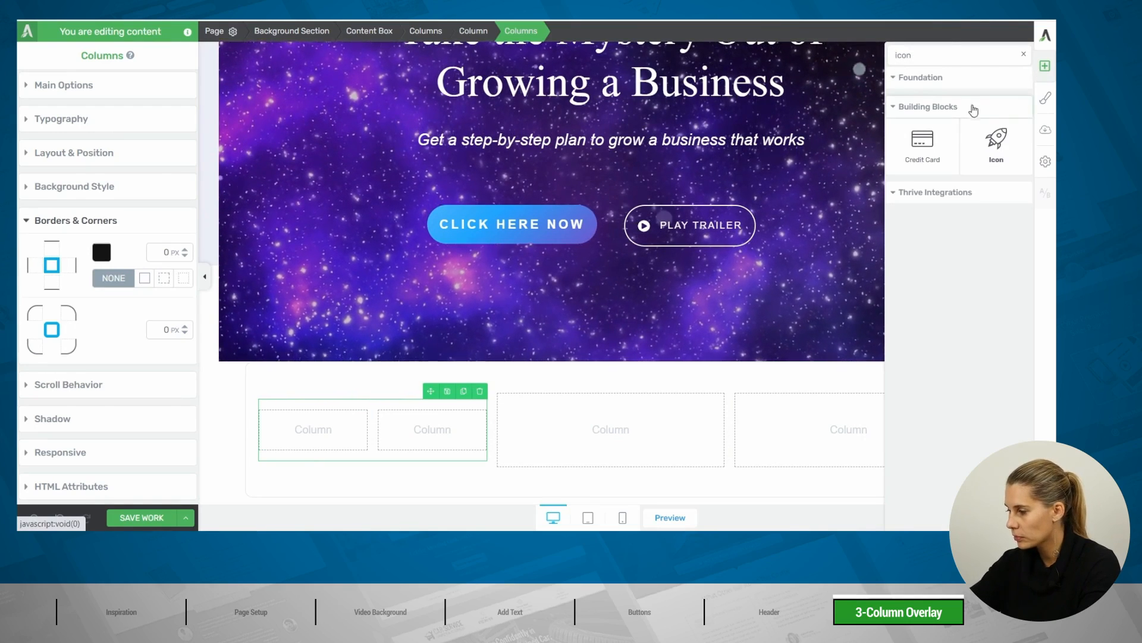
left_click_drag(997, 143, 303, 432)
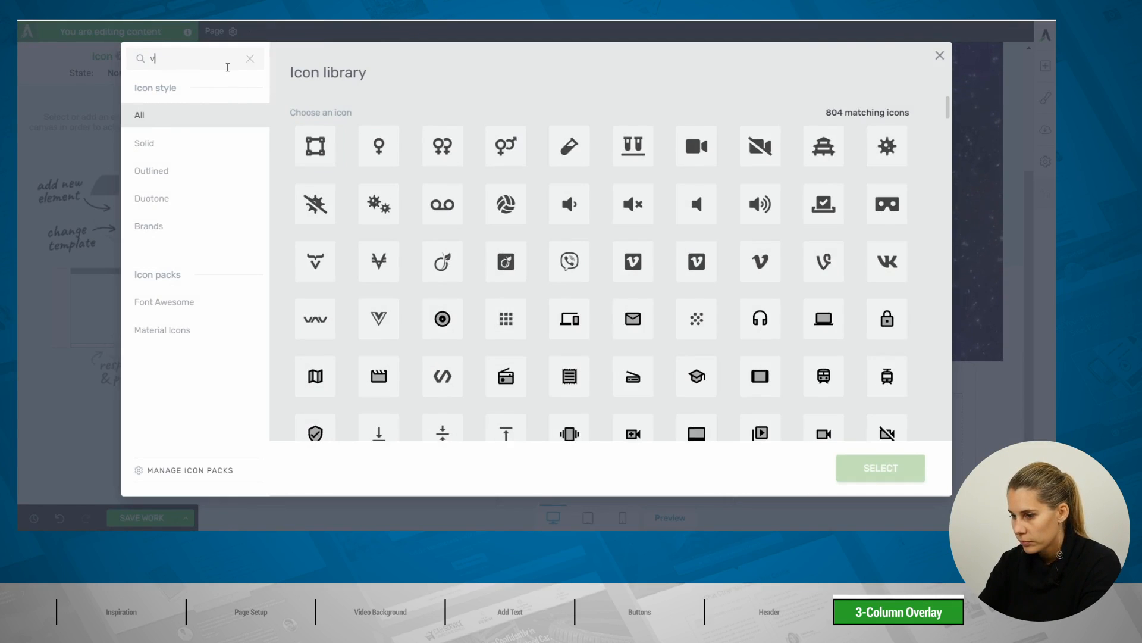
key("BackSpace")
type("vid")
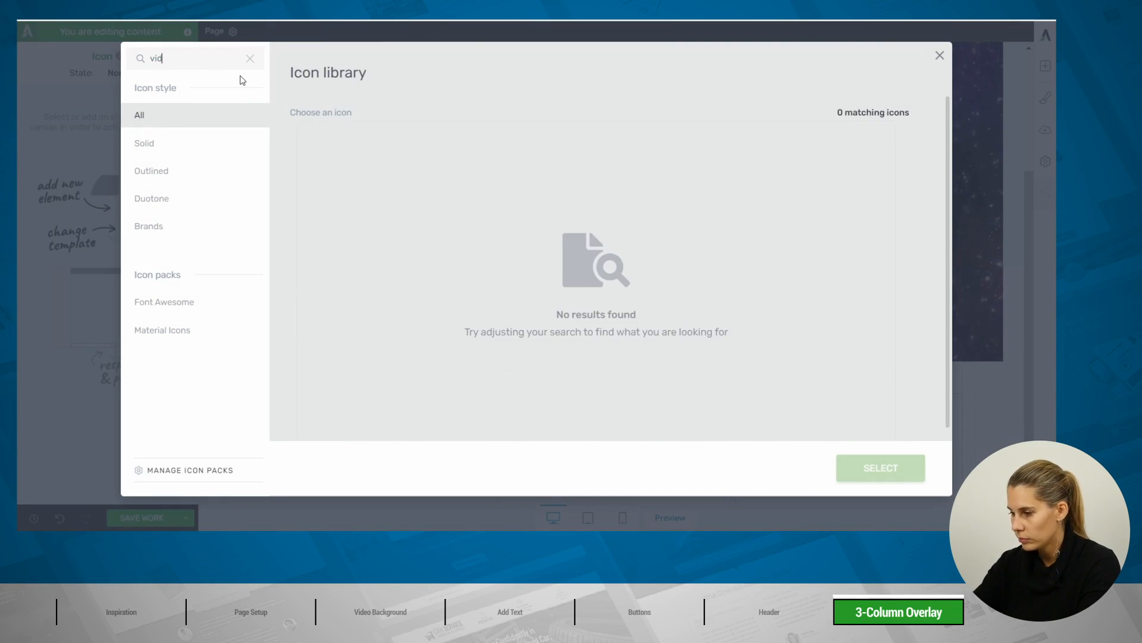
type("oeo")
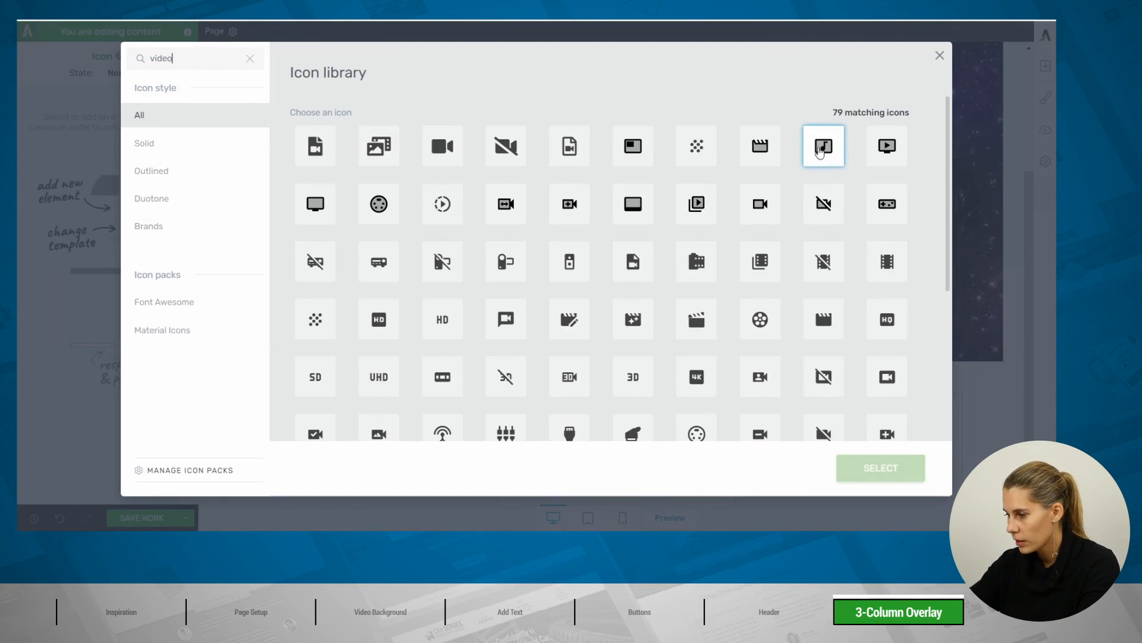
left_click(882, 151)
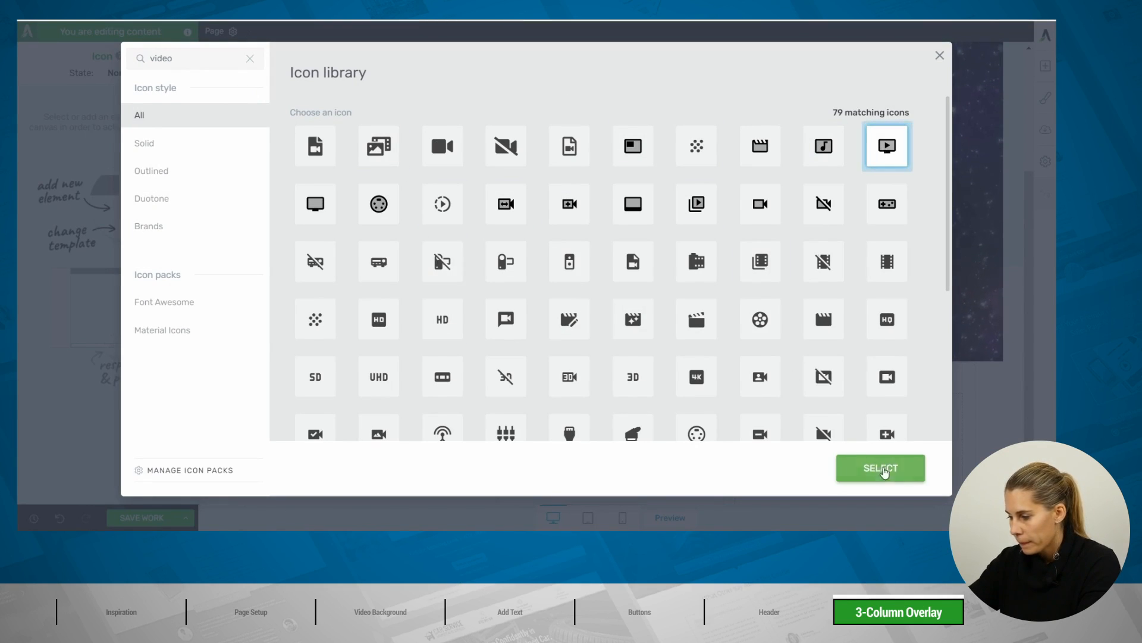
left_click(904, 478)
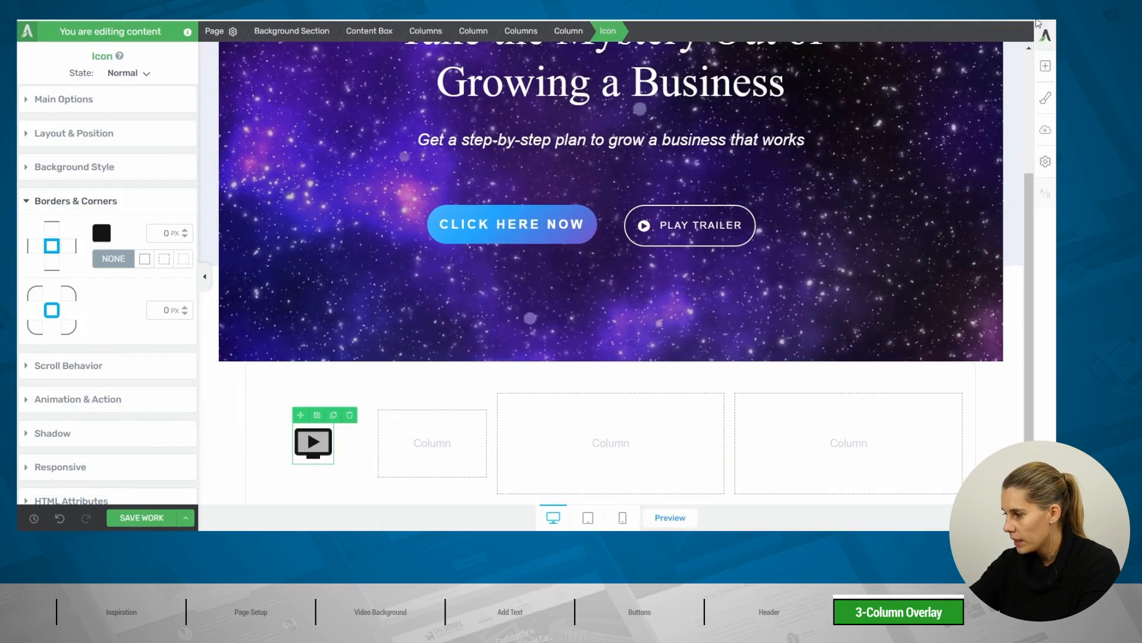
Add the text "On Demand Video" beside the icon and narrow the icon's column to about 28.4%.
left_click(1042, 67)
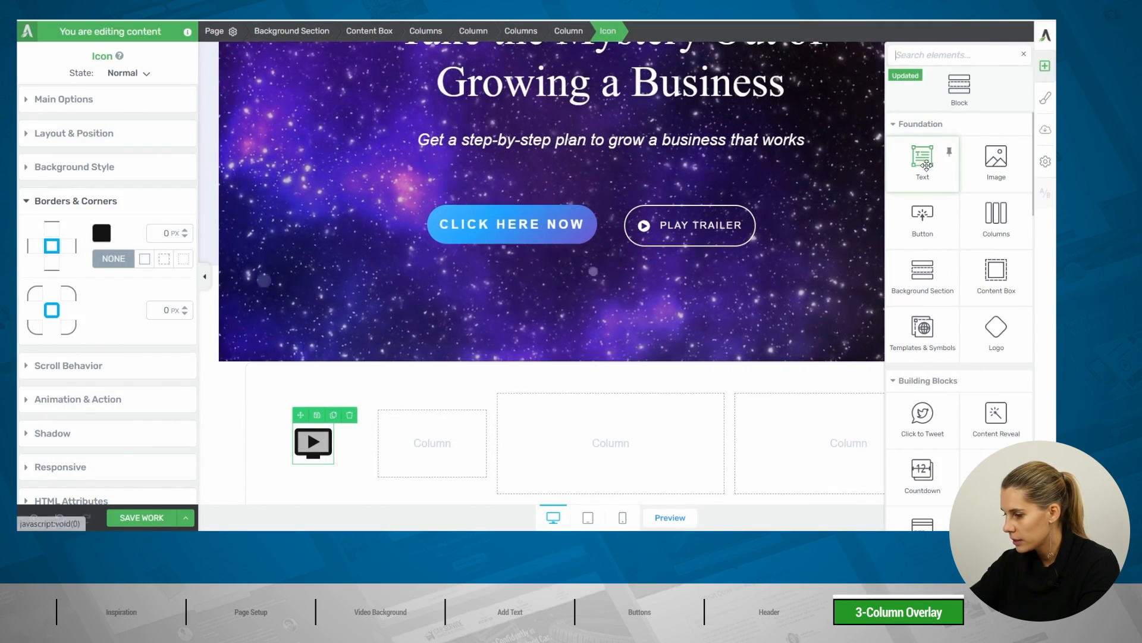
left_click_drag(928, 157, 323, 428)
triple_click(392, 431)
type("On Demand Video")
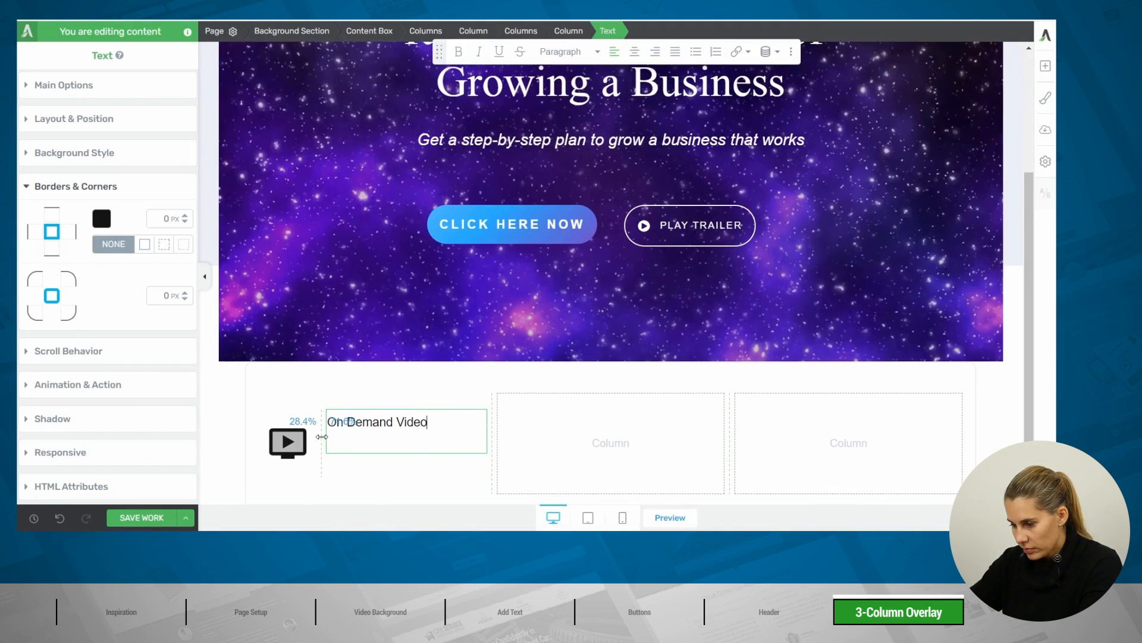
Center the nested columns' content vertically and set the "On Demand Video" text's lower line spacing to 0 px.
left_click(279, 406)
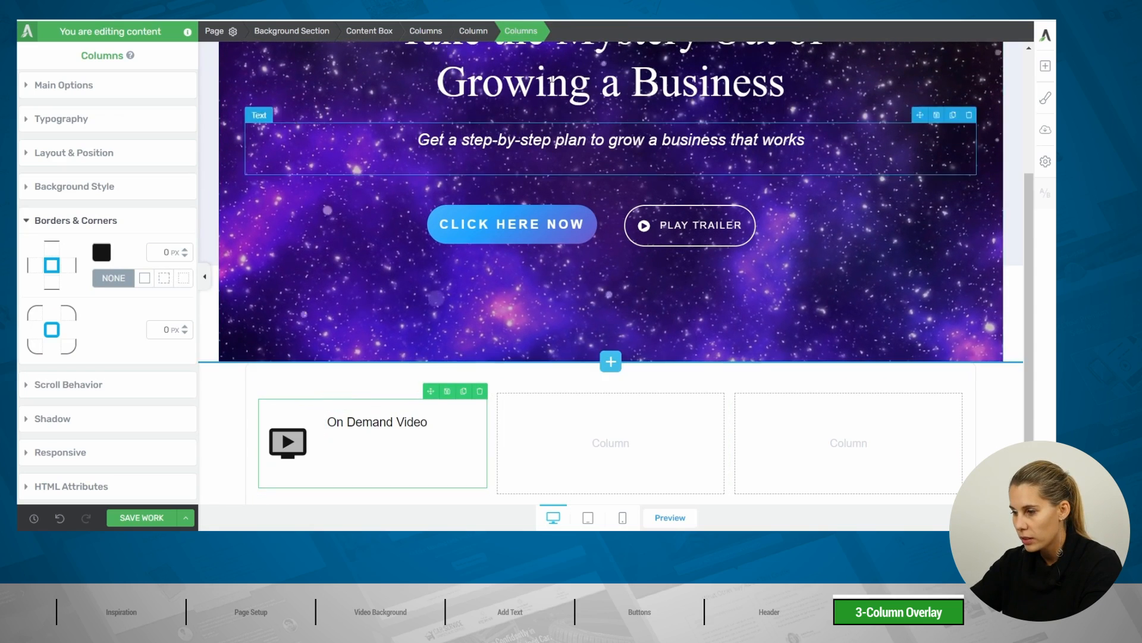
left_click(89, 89)
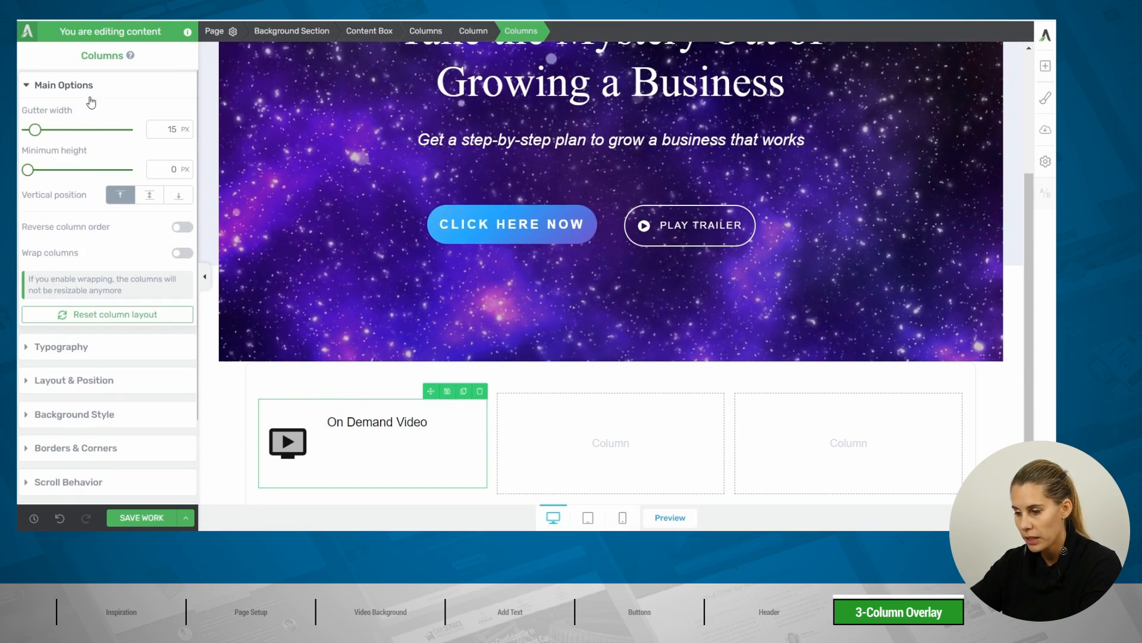
left_click(150, 196)
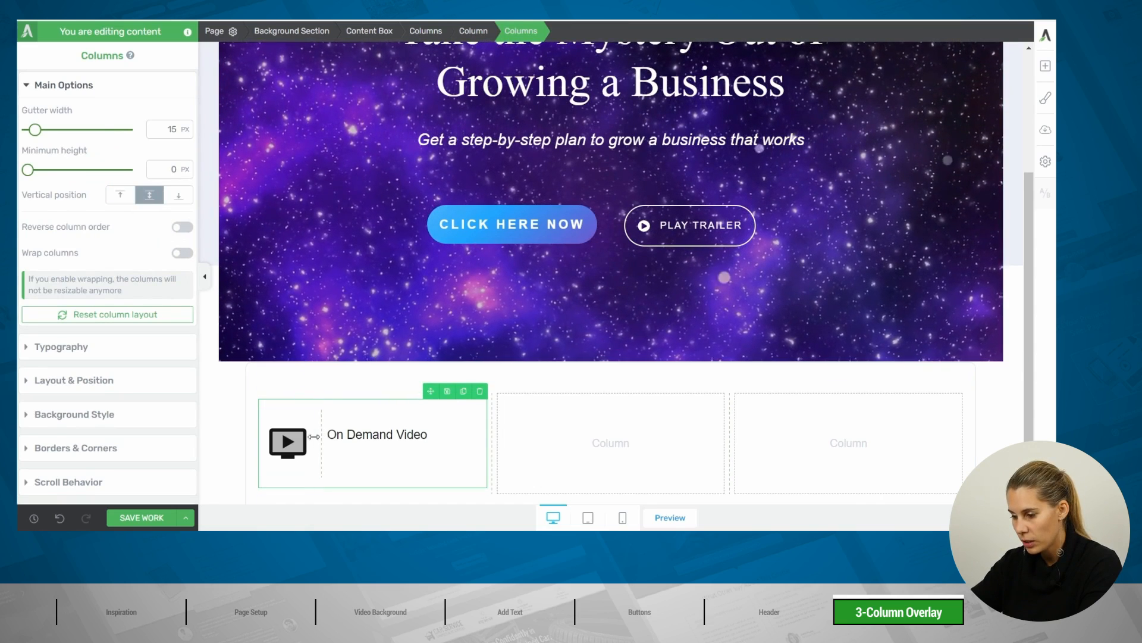
left_click(353, 436)
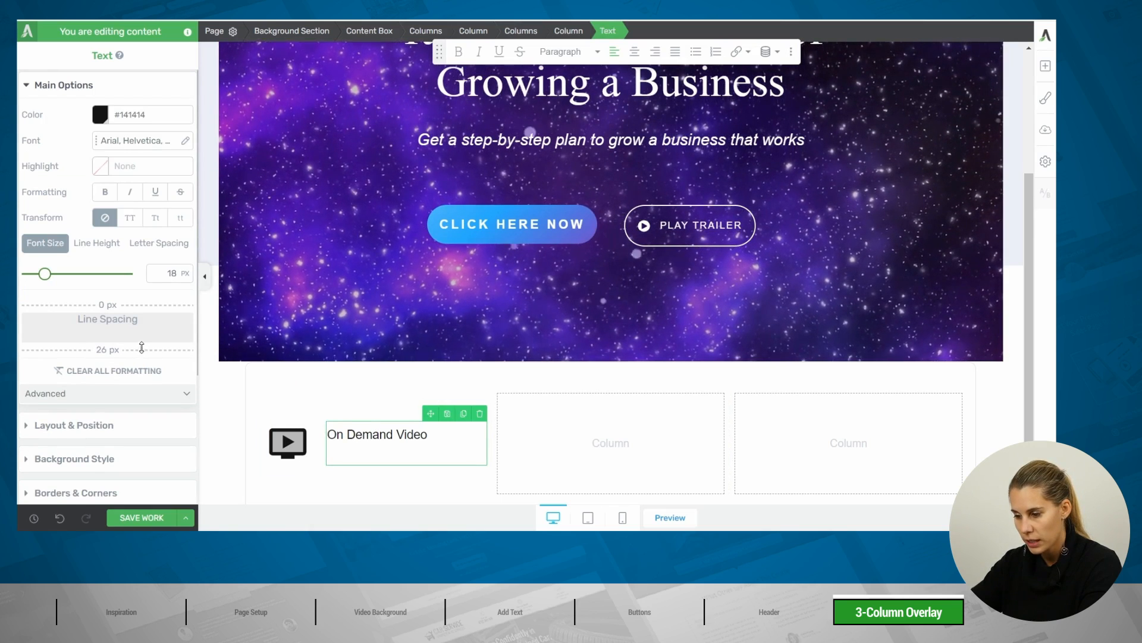
left_click_drag(142, 347, 144, 319)
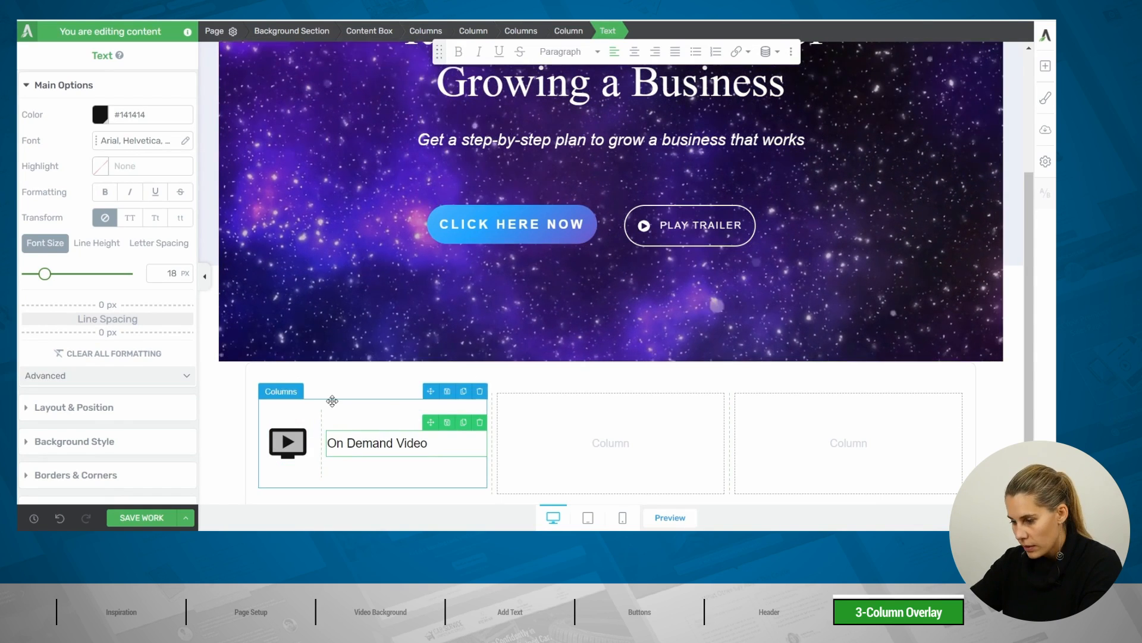
Set the nested columns' top and bottom padding and margins to 0 px.
left_click(332, 401)
scroll(66, 358, "down", 2)
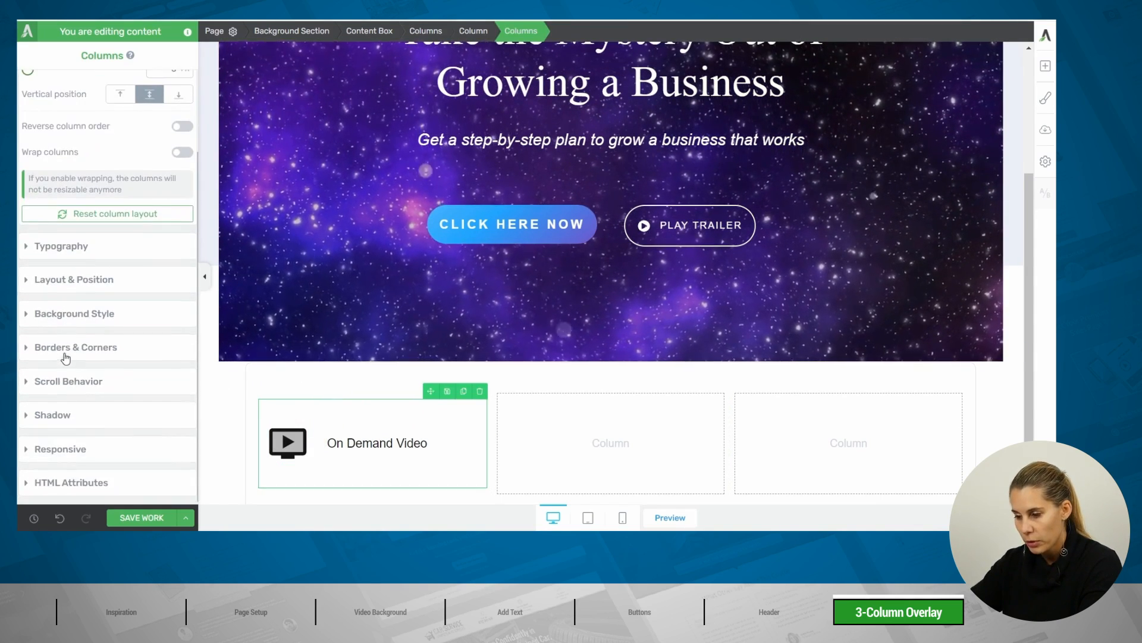
left_click(88, 279)
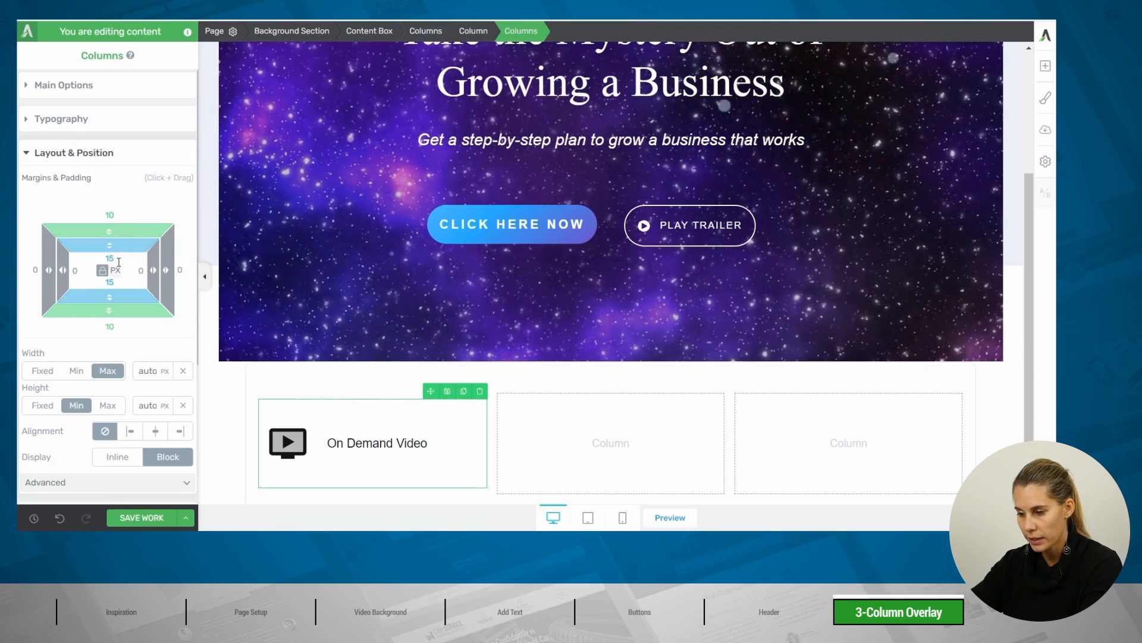
type("0")
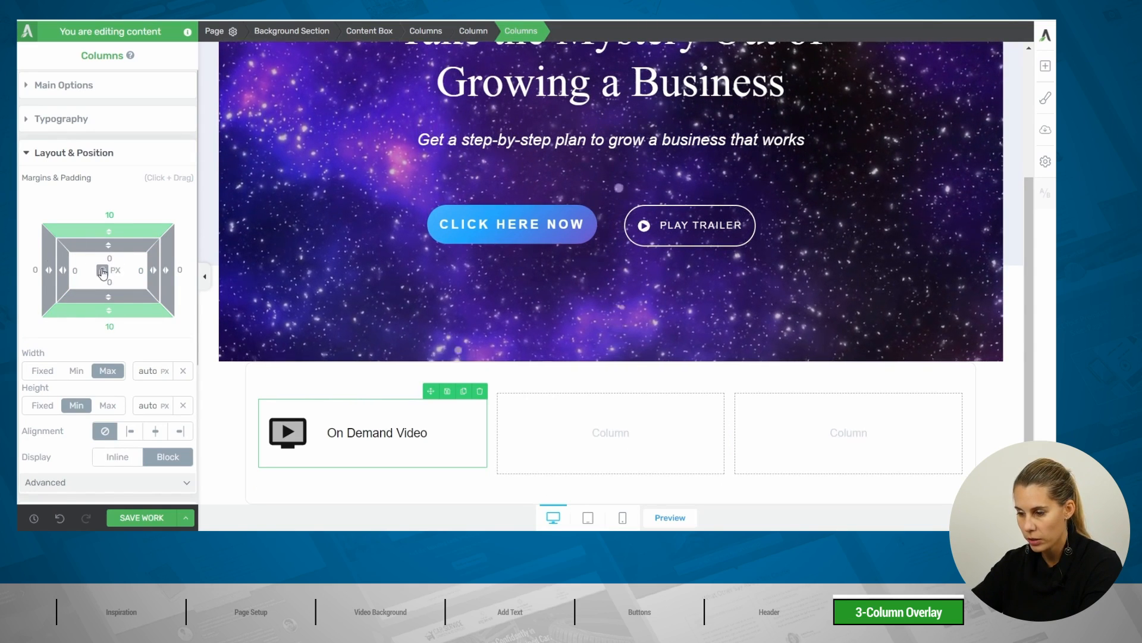
type("0")
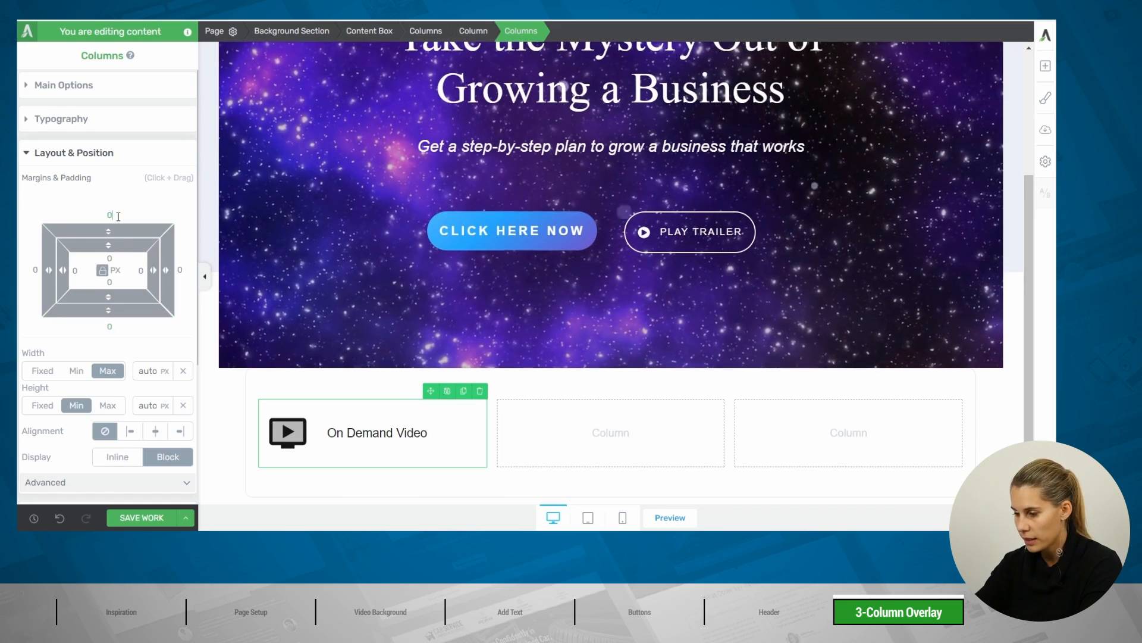
Set the content box's bottom padding and the outer three columns' top and bottom padding to 0 px.
left_click(412, 479)
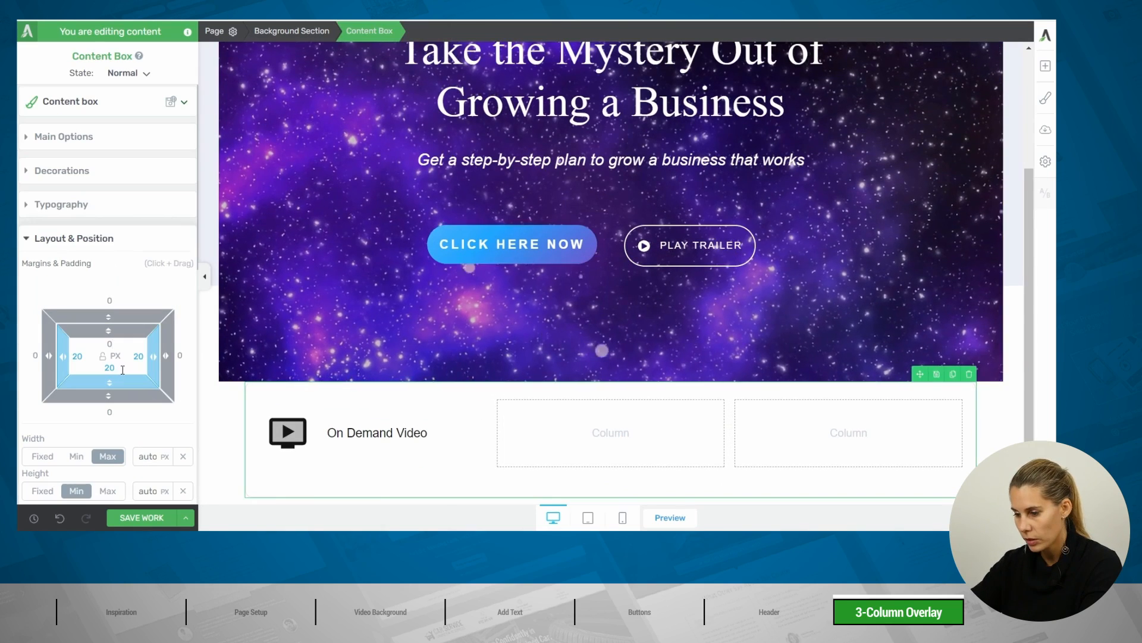
left_click(113, 368)
type("0")
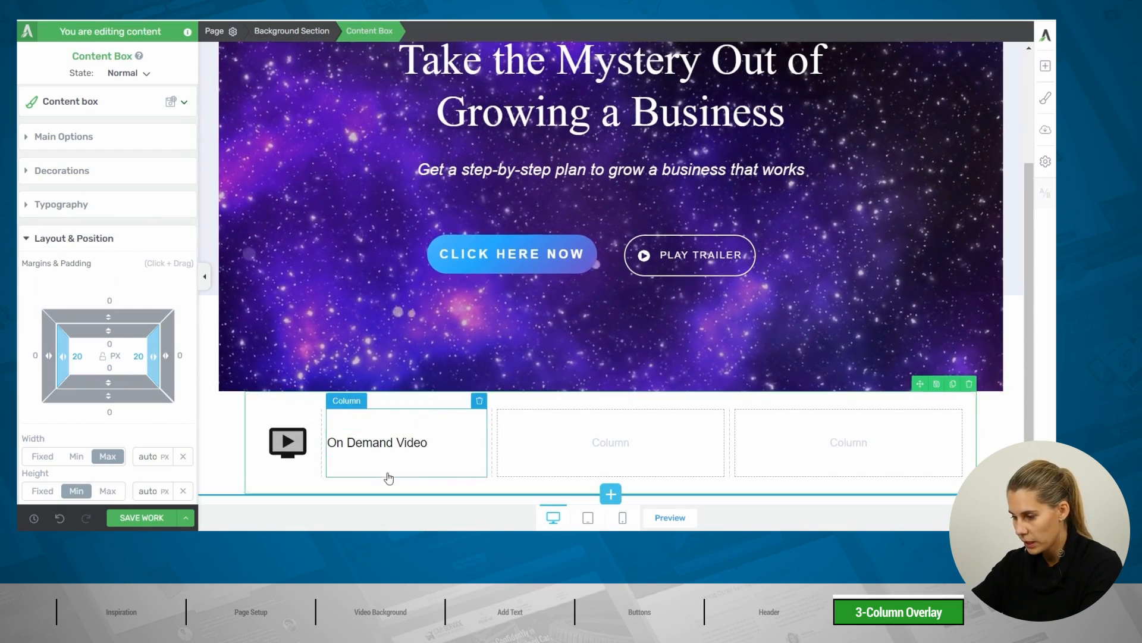
left_click(401, 402)
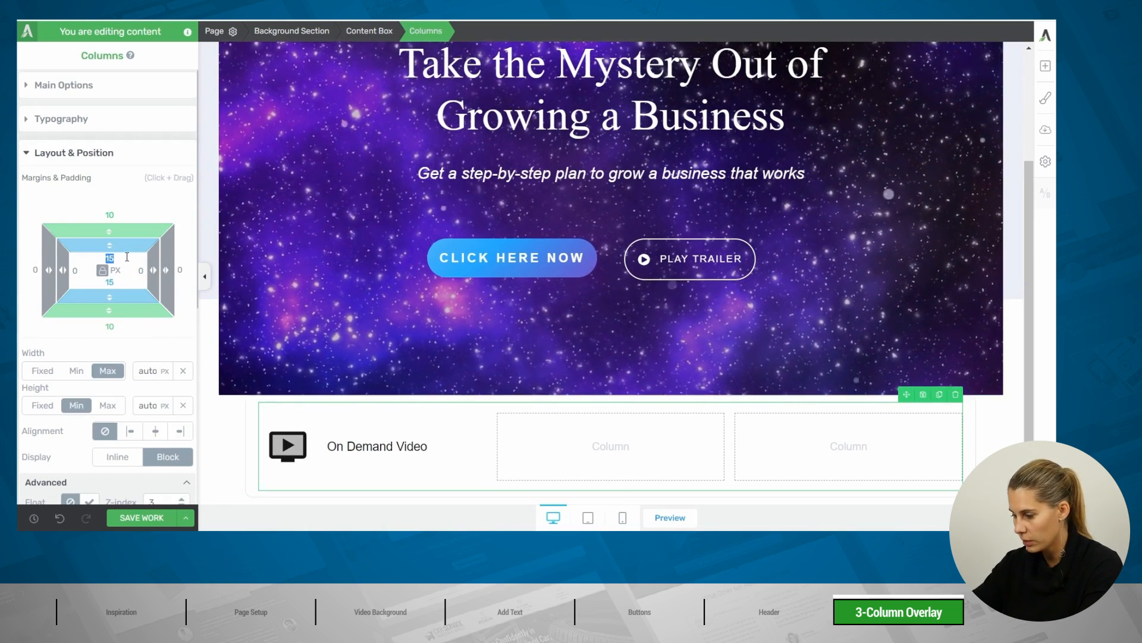
type("0")
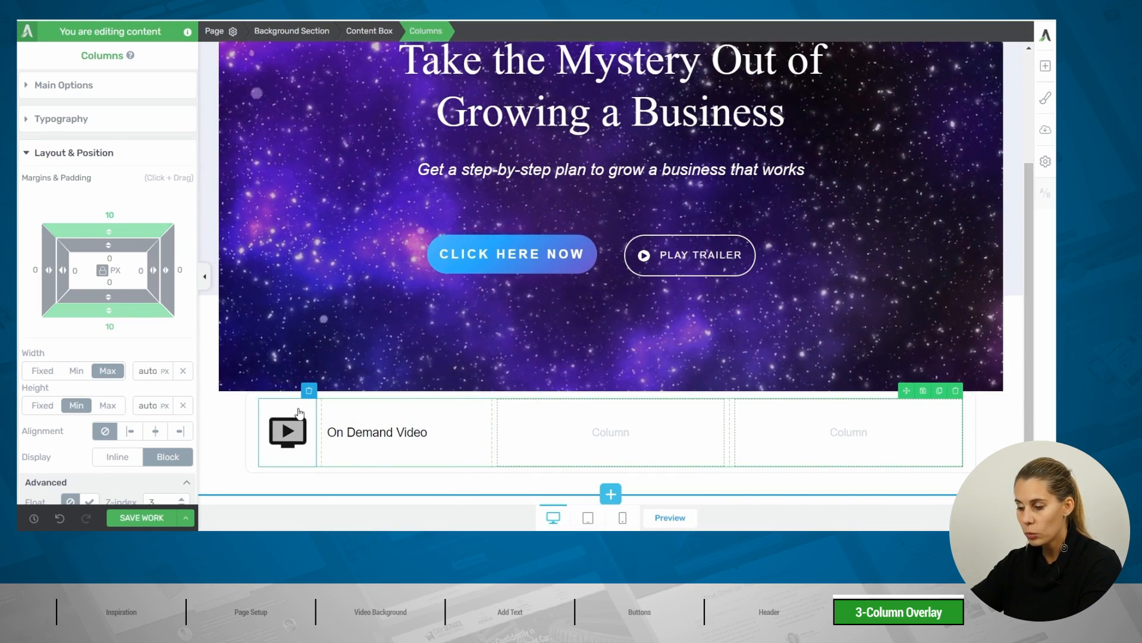
Duplicate the nested columns with the icon and text, and move one copy into the second main column.
left_click(343, 432)
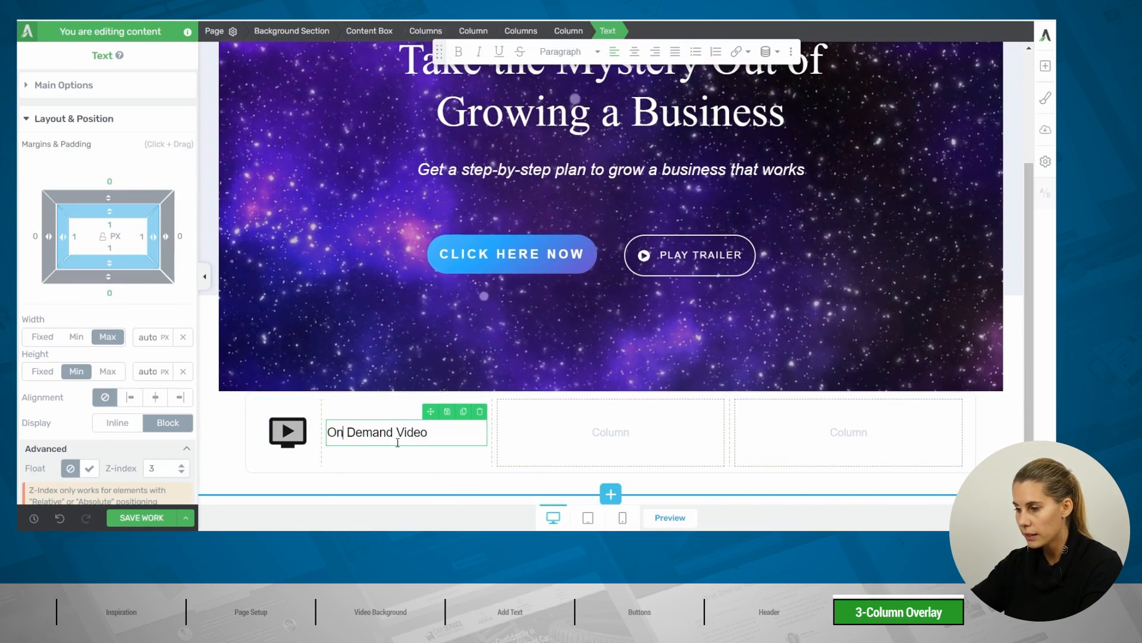
left_click(535, 33)
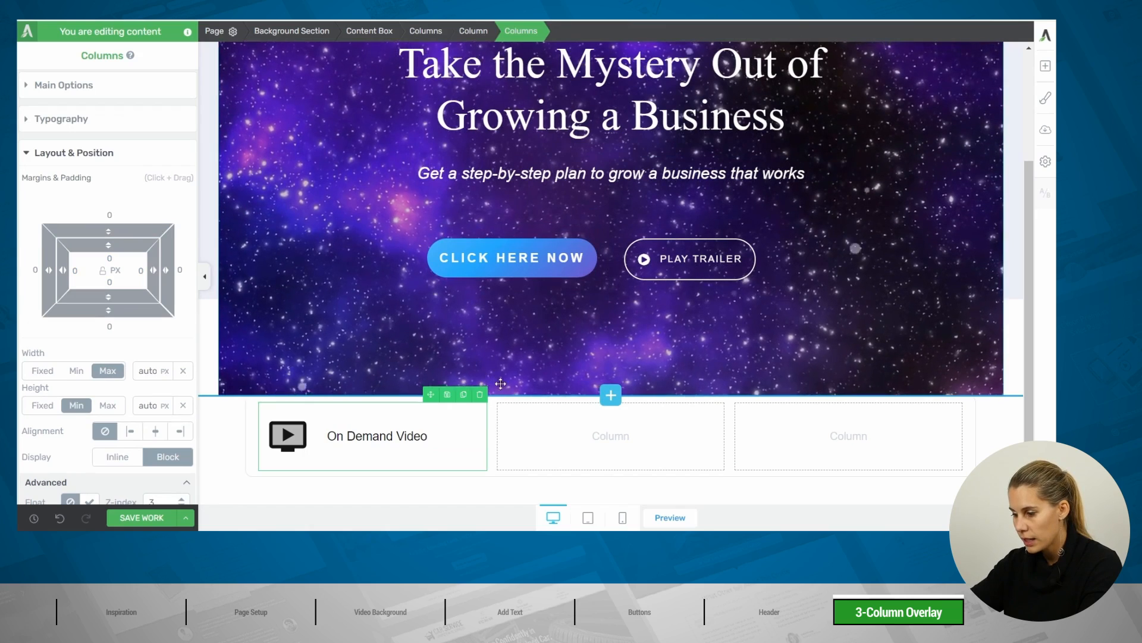
left_click(465, 395)
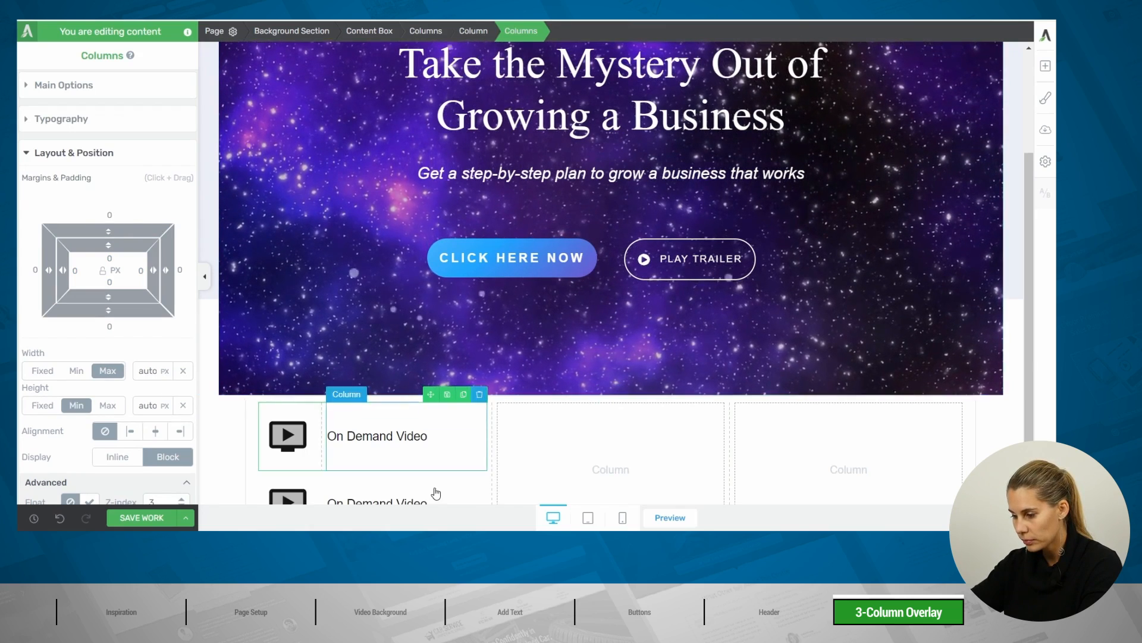
left_click_drag(433, 395, 570, 455)
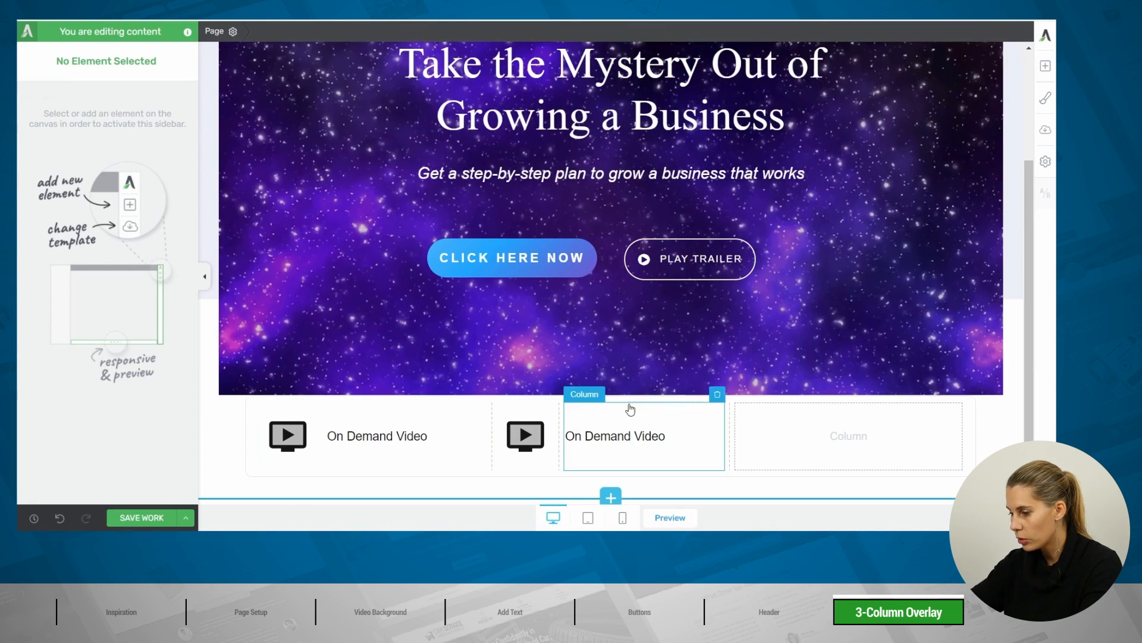
Duplicate the second column's icon-and-text block and move the copy into the empty third column.
left_click(583, 424)
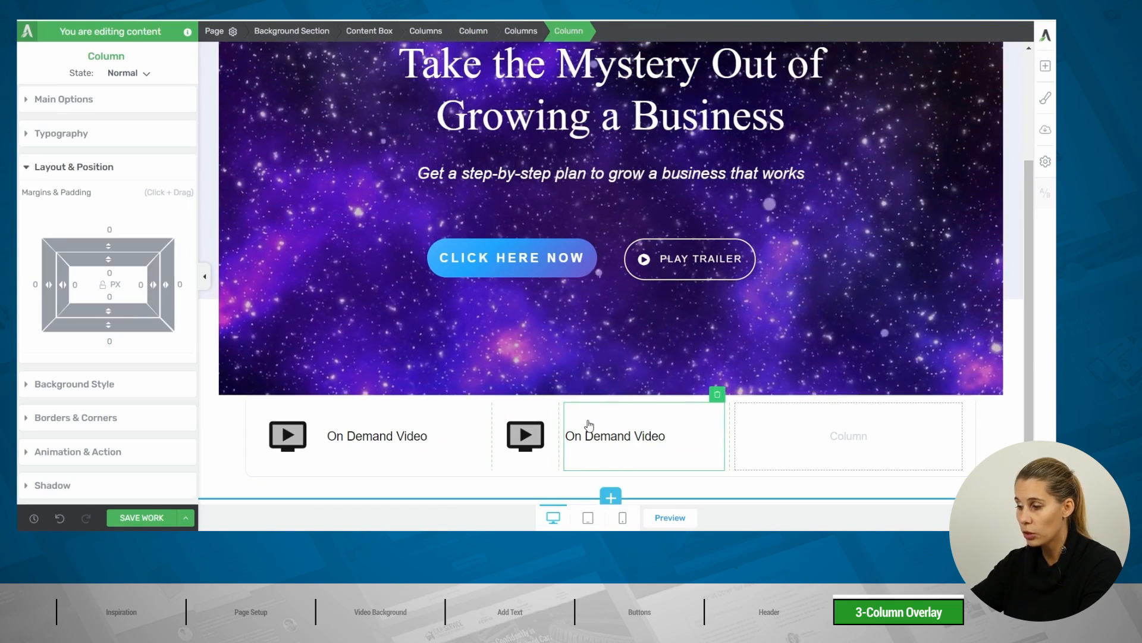
left_click(511, 31)
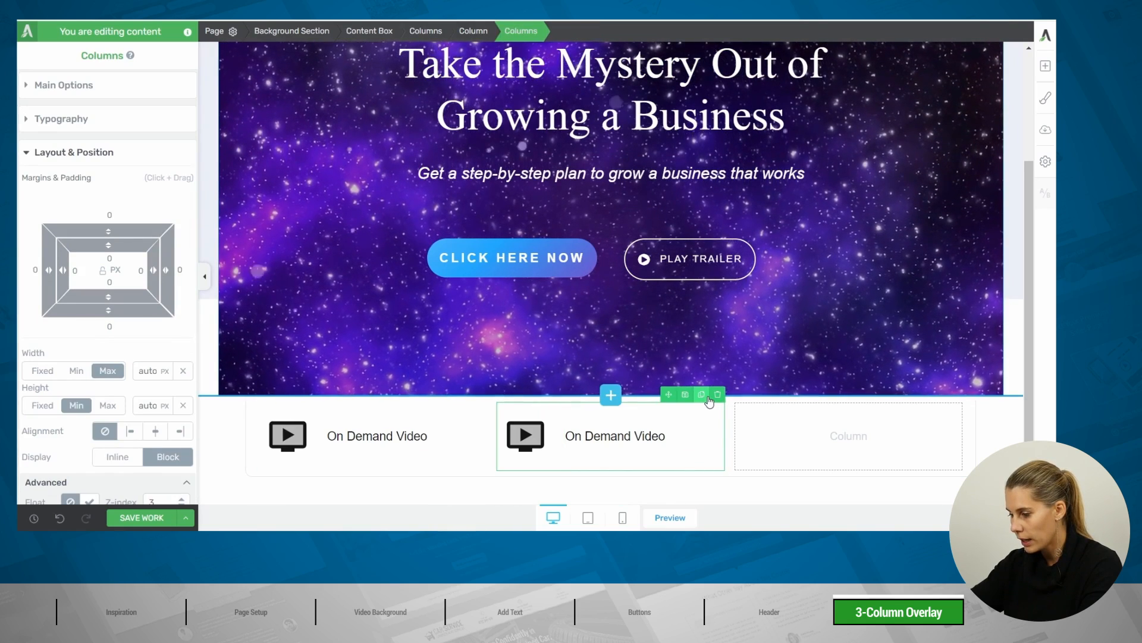
left_click(705, 397)
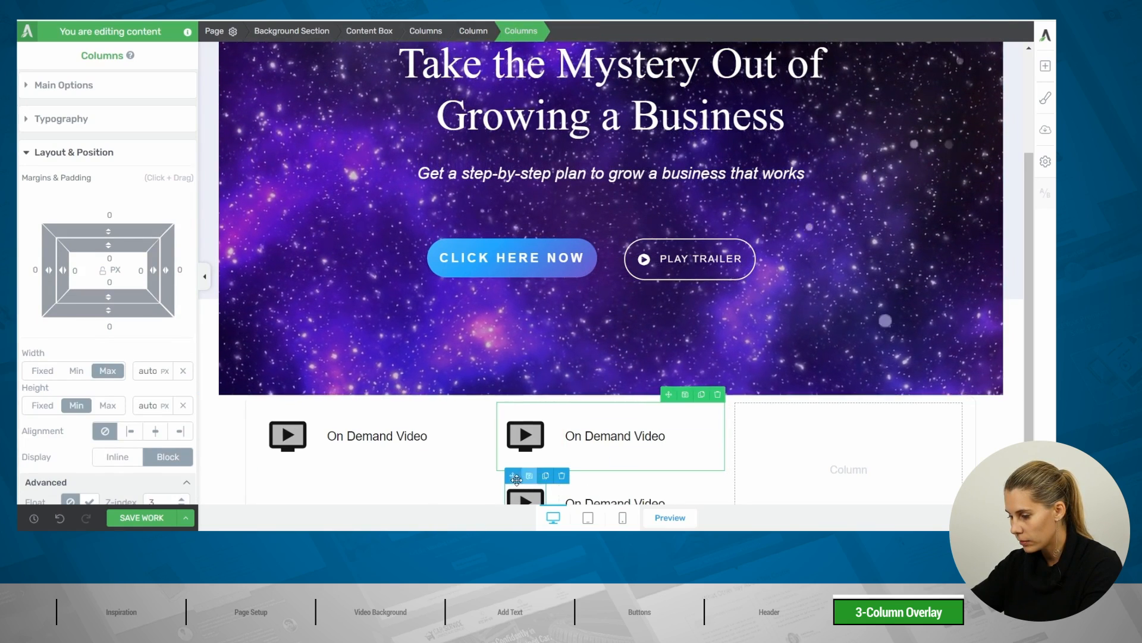
left_click_drag(515, 479, 808, 447)
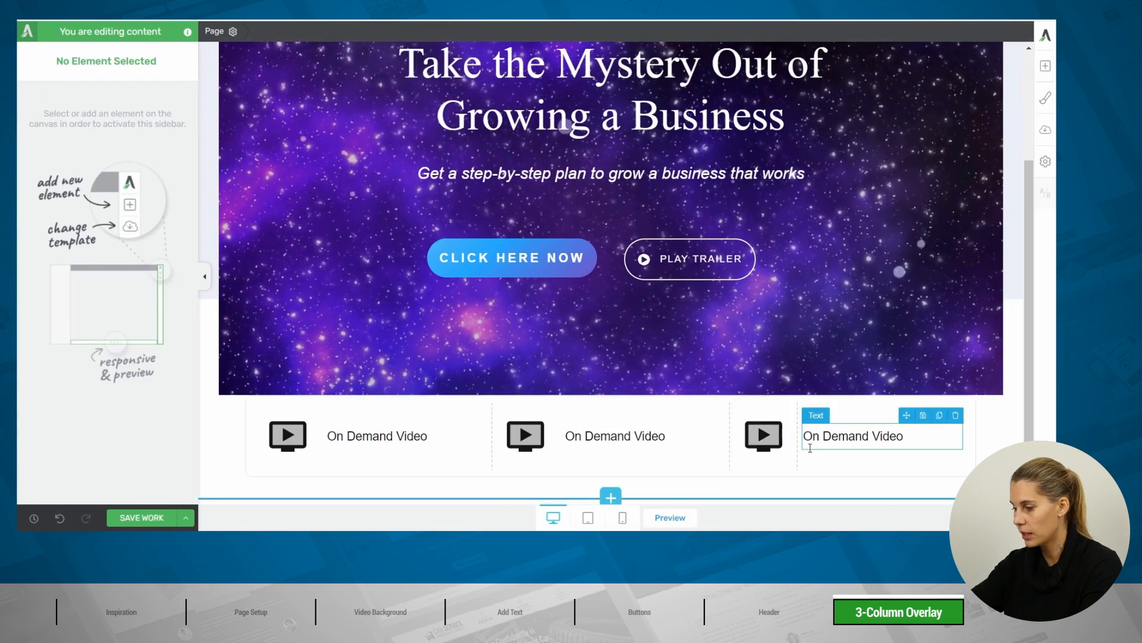
Overlap the content box onto the hero section with a -50 px top margin and view the canvas without the sidebar.
left_click(248, 409)
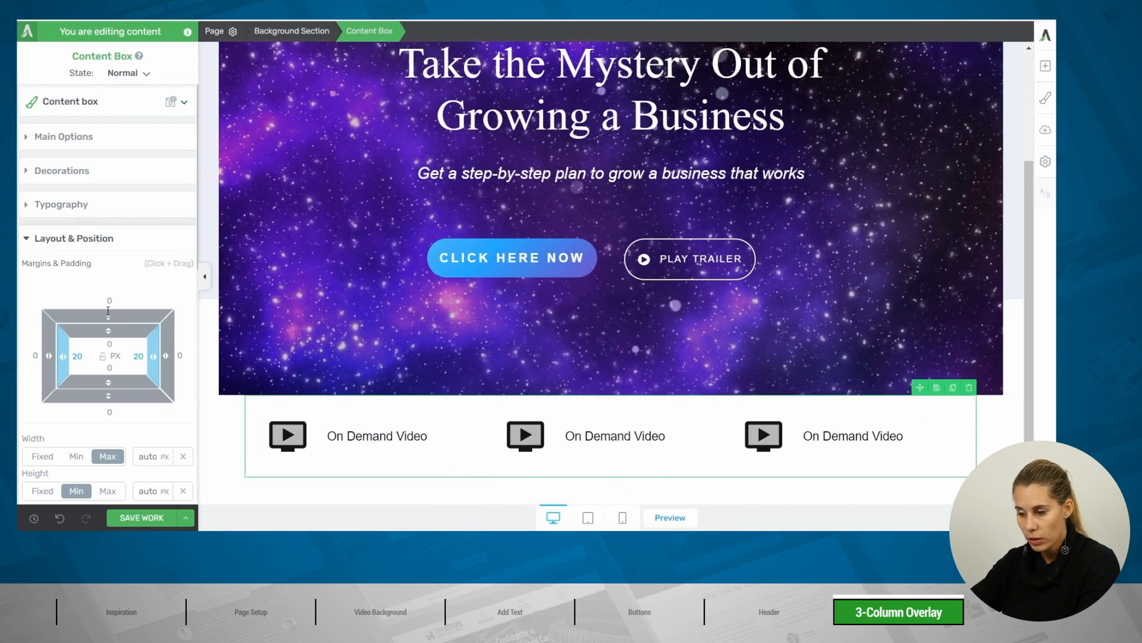
left_click_drag(108, 314, 95, 382)
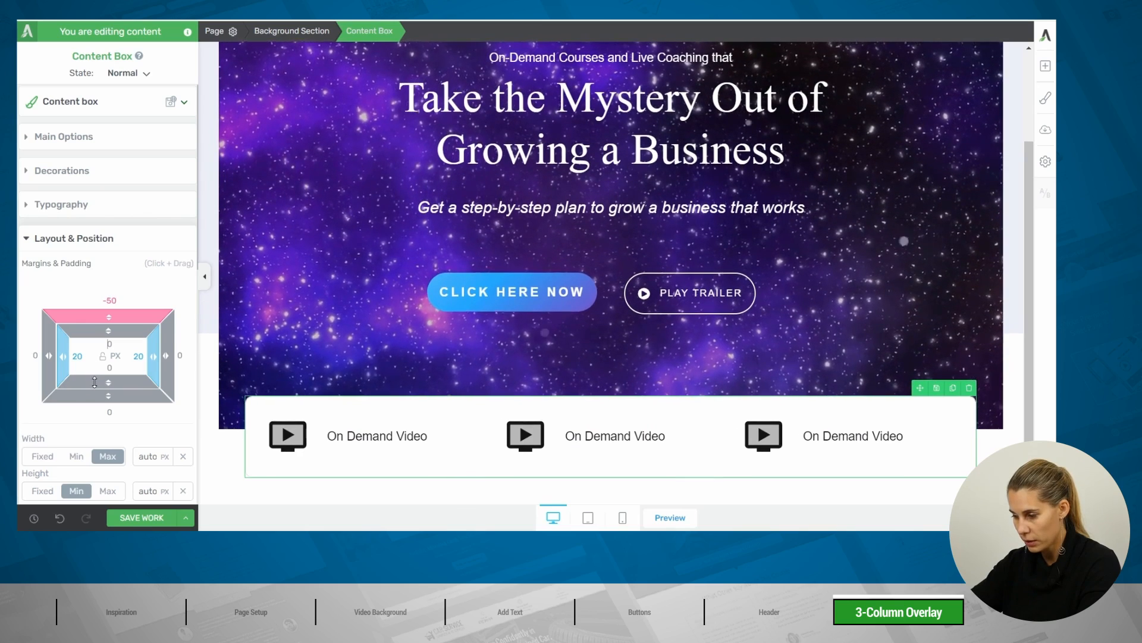
left_click(205, 276)
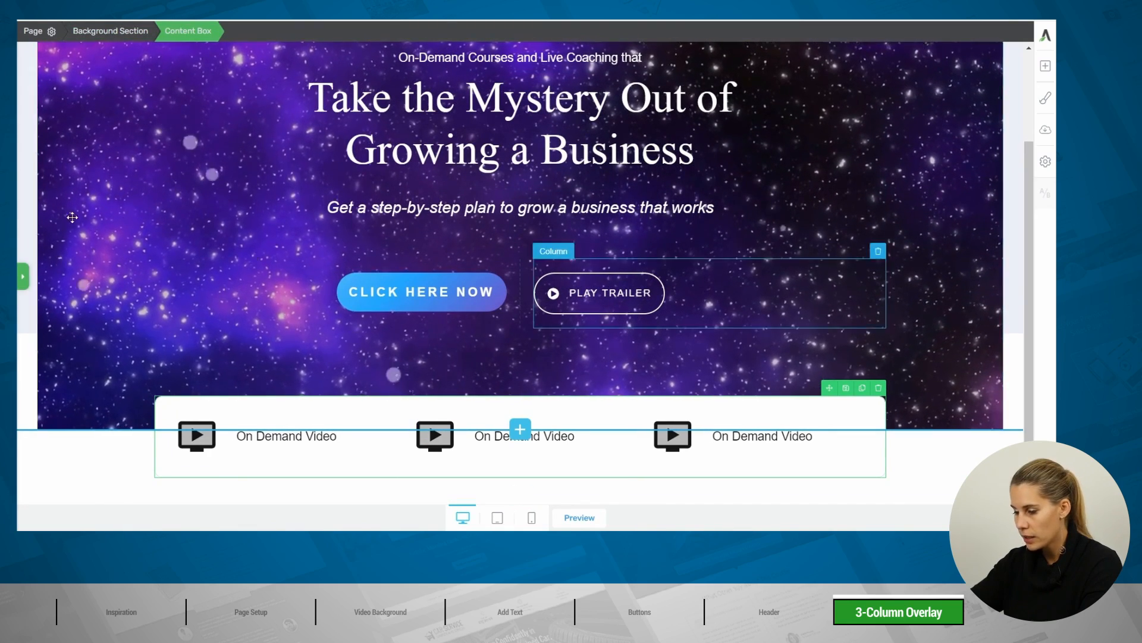
Turn off inheriting the landing page width for the background section that holds the content box.
left_click(102, 33)
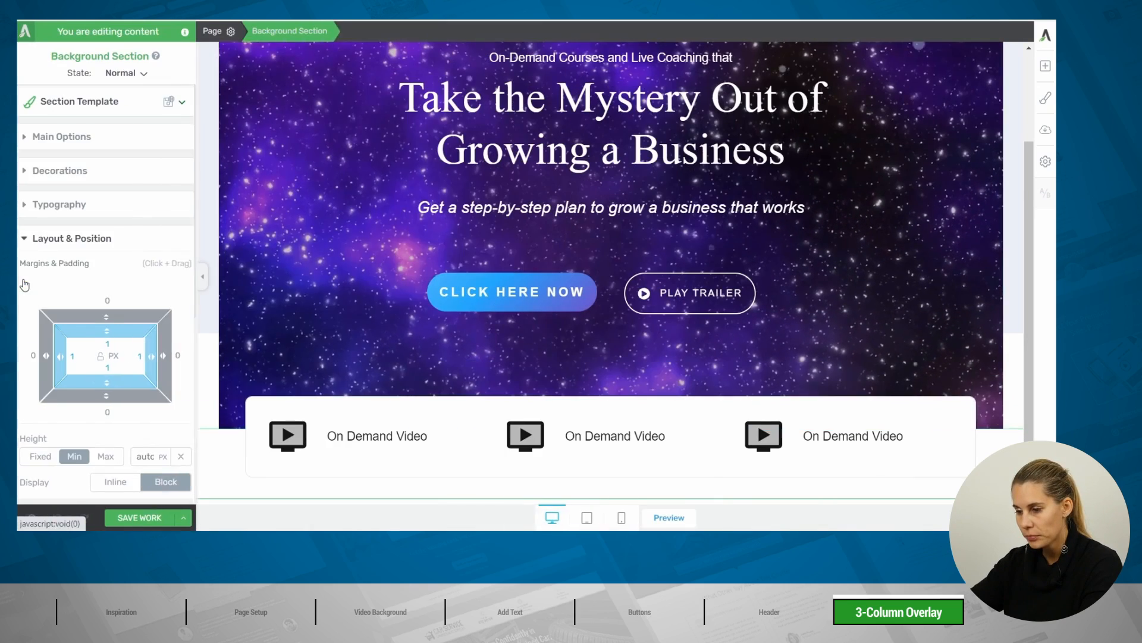
left_click(89, 138)
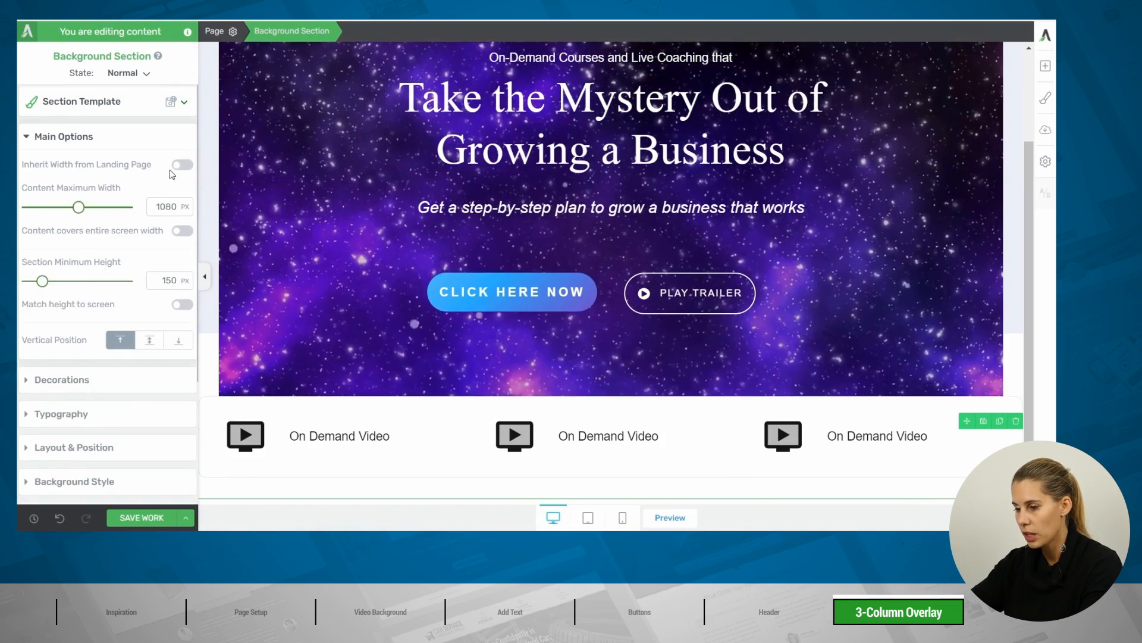
Make the background section's content cover the entire screen width, and check the canvas without the sidebar.
left_click(179, 167)
left_click(179, 168)
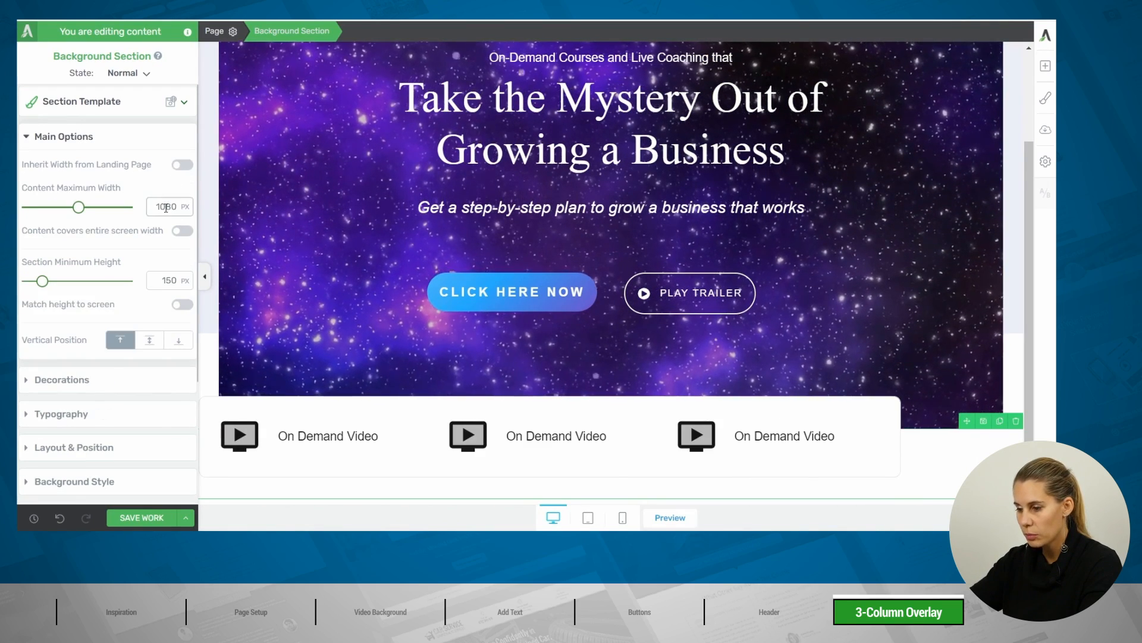
left_click(180, 232)
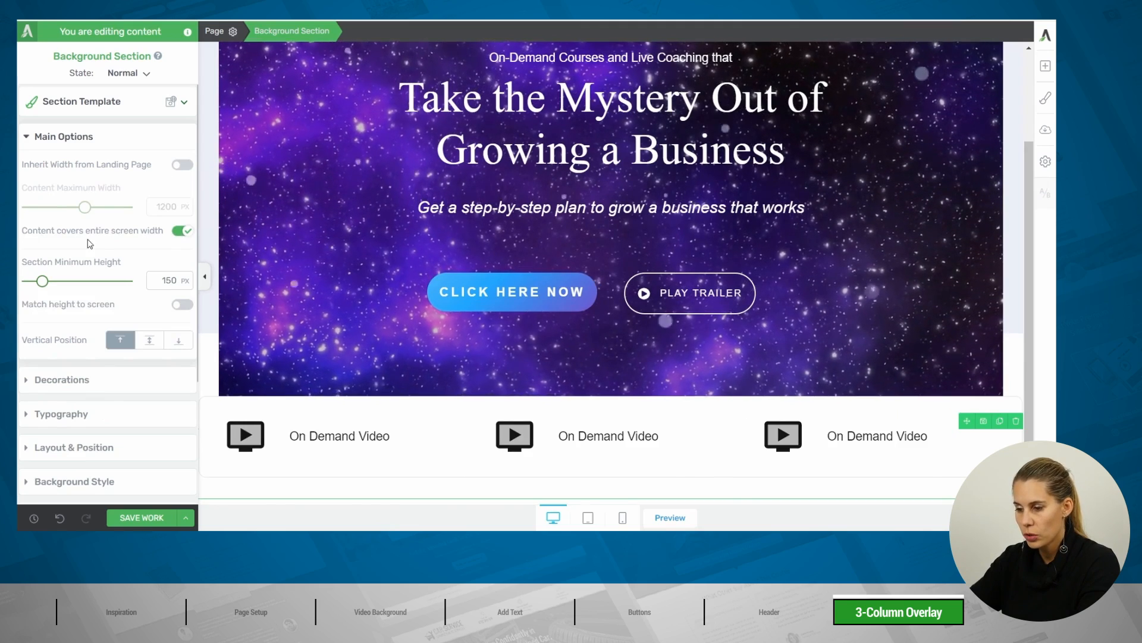
left_click(203, 277)
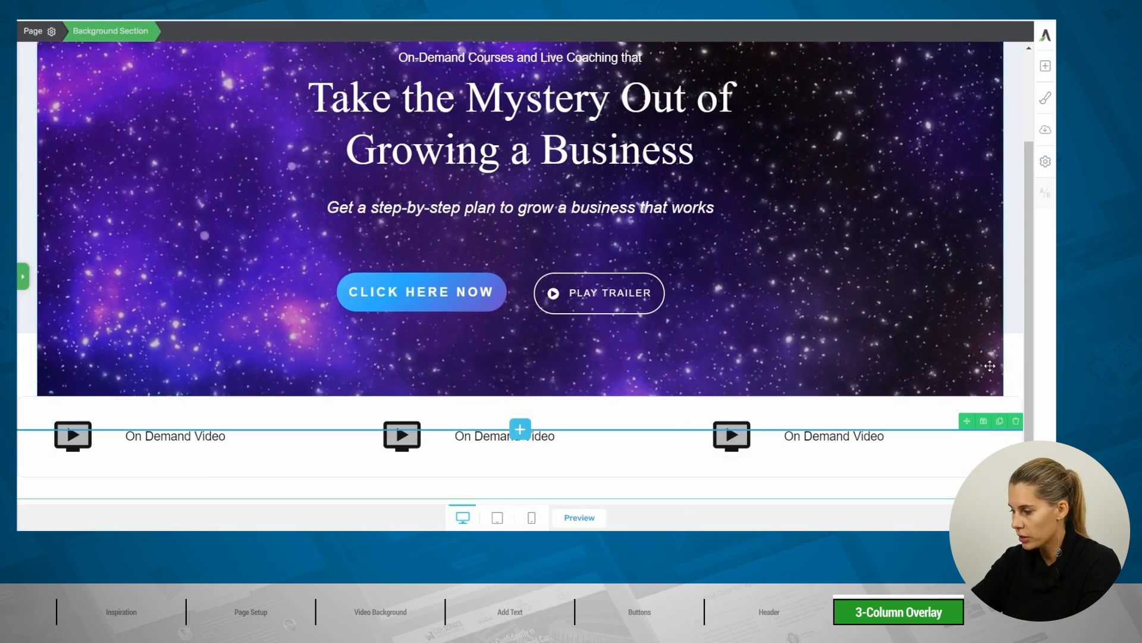
left_click(21, 279)
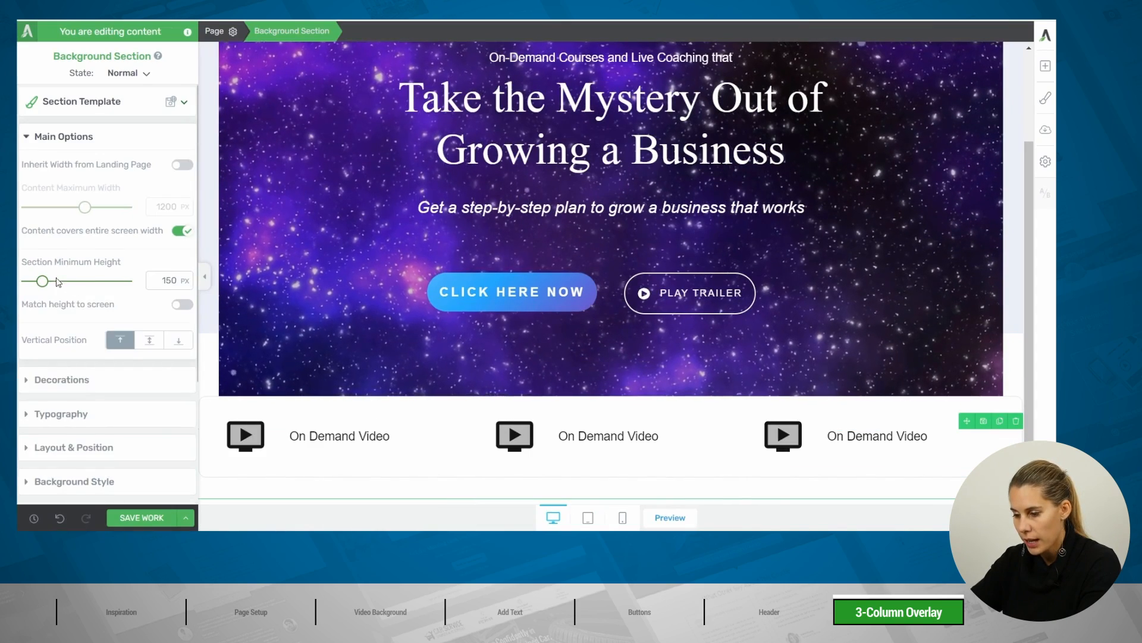
Set the left margin of the background section holding the content box to 100 px.
scroll(86, 364, "down", 3)
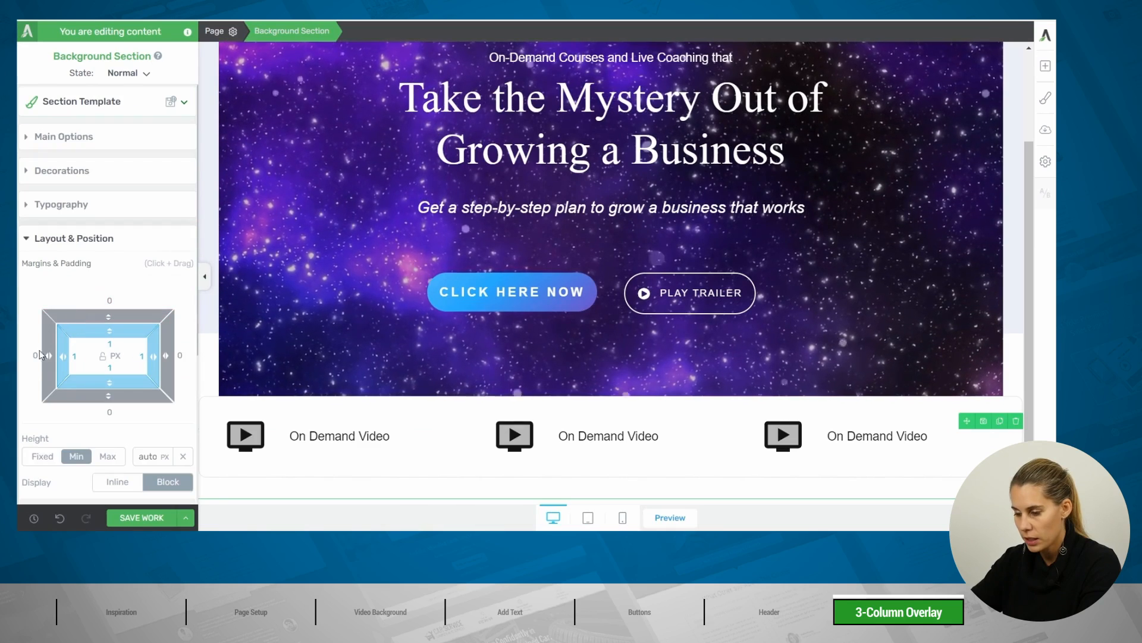
left_click(37, 357)
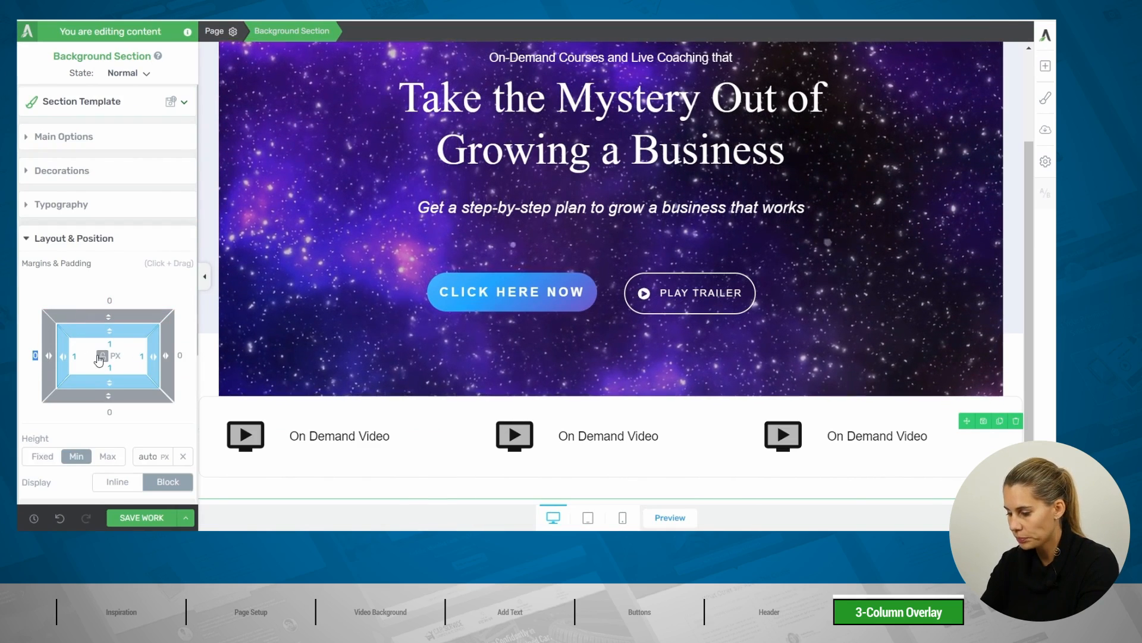
type("100")
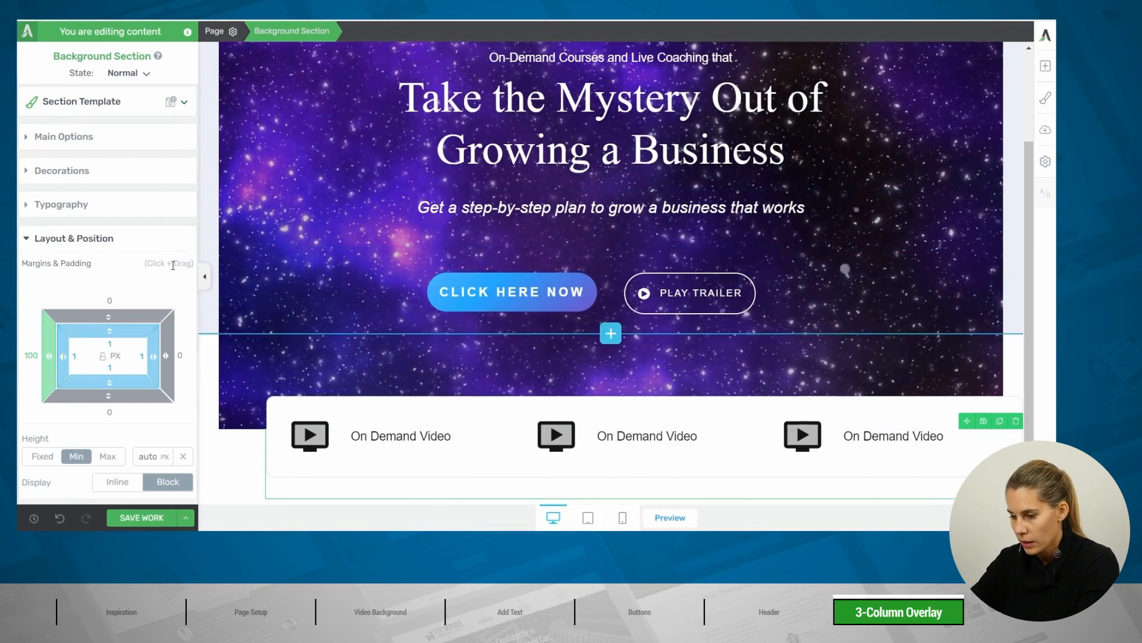